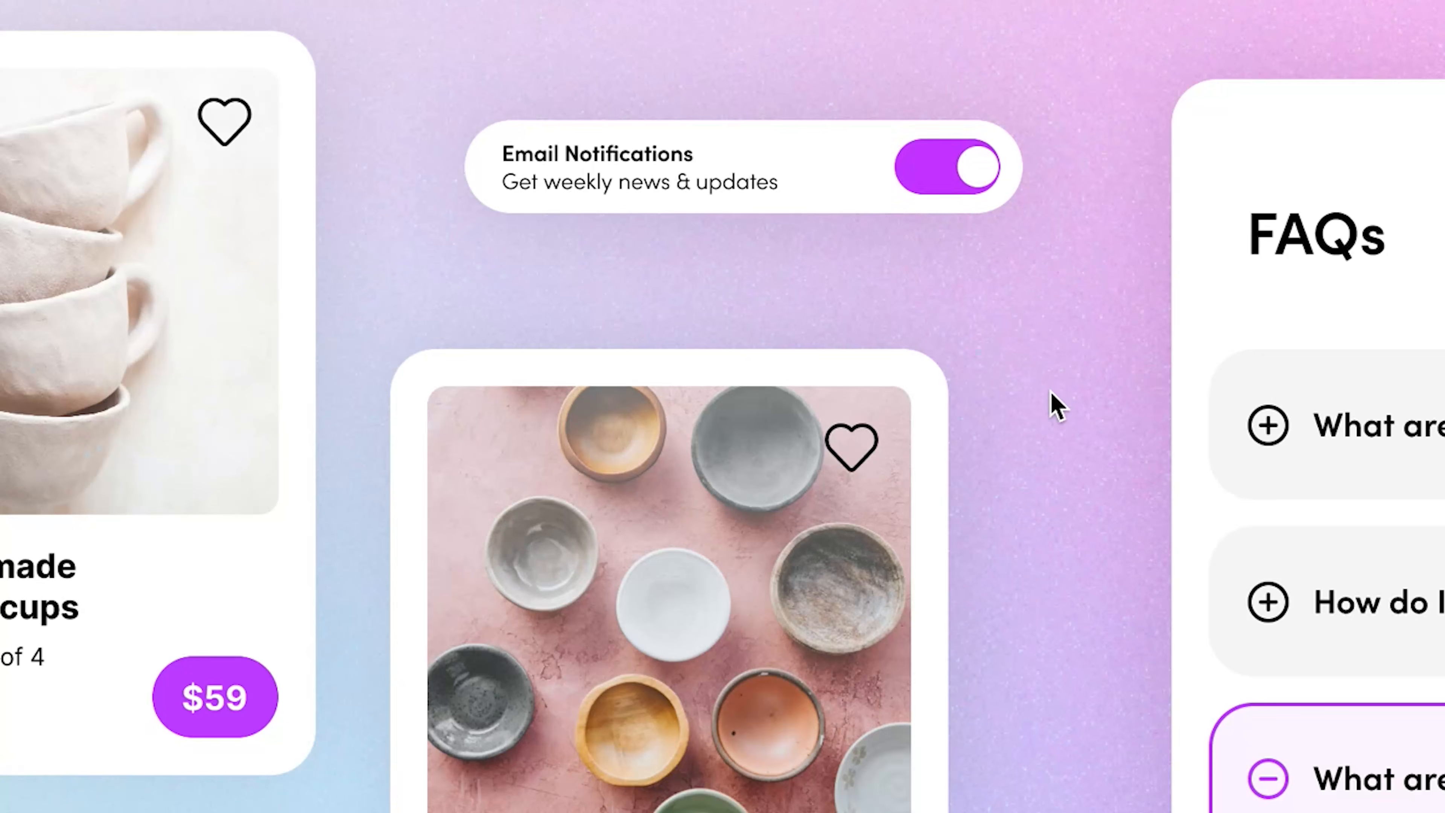
Try out the email notifications toggle and an FAQ item in the finished prototype
left_click(978, 165)
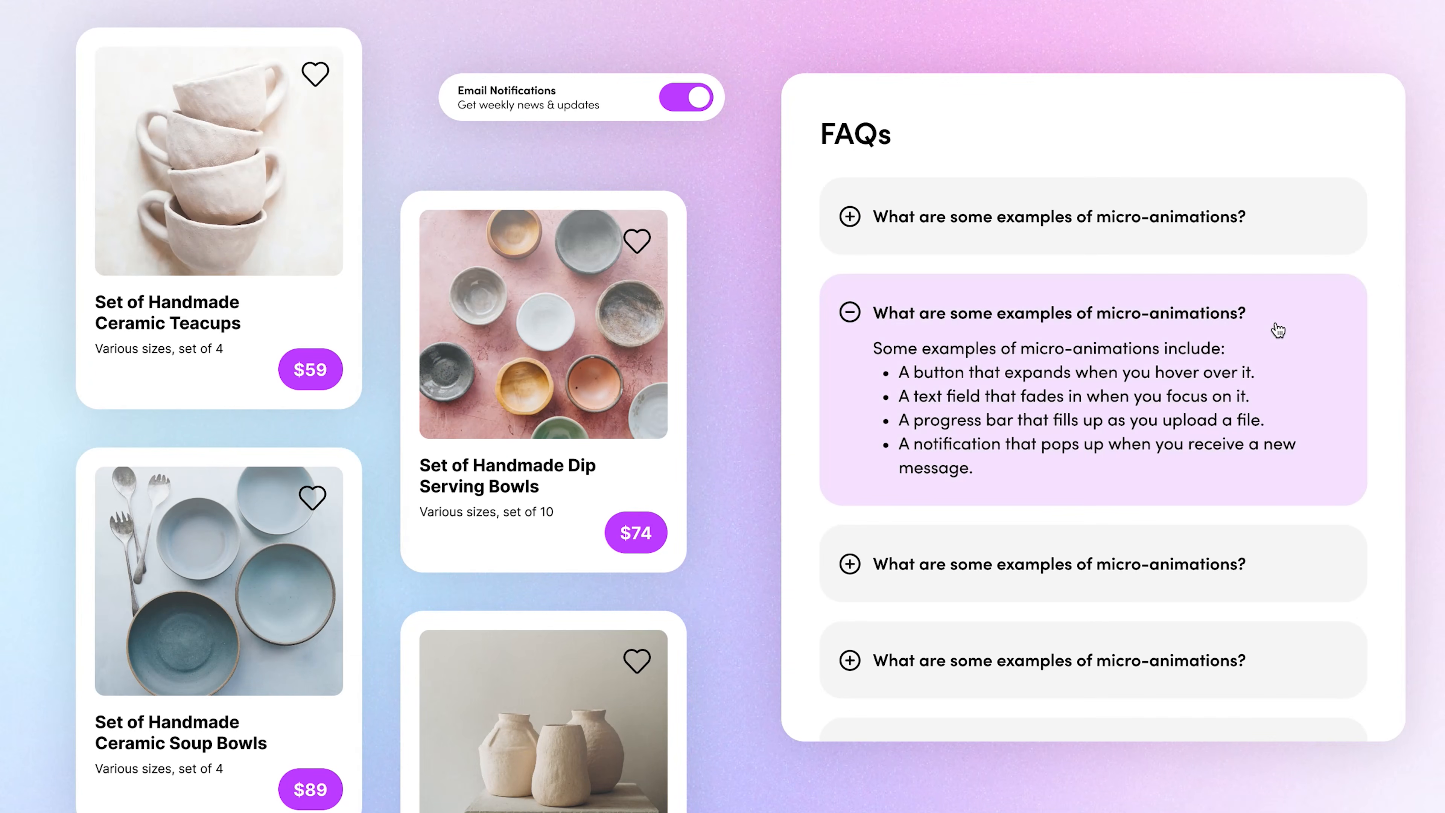
left_click(1277, 330)
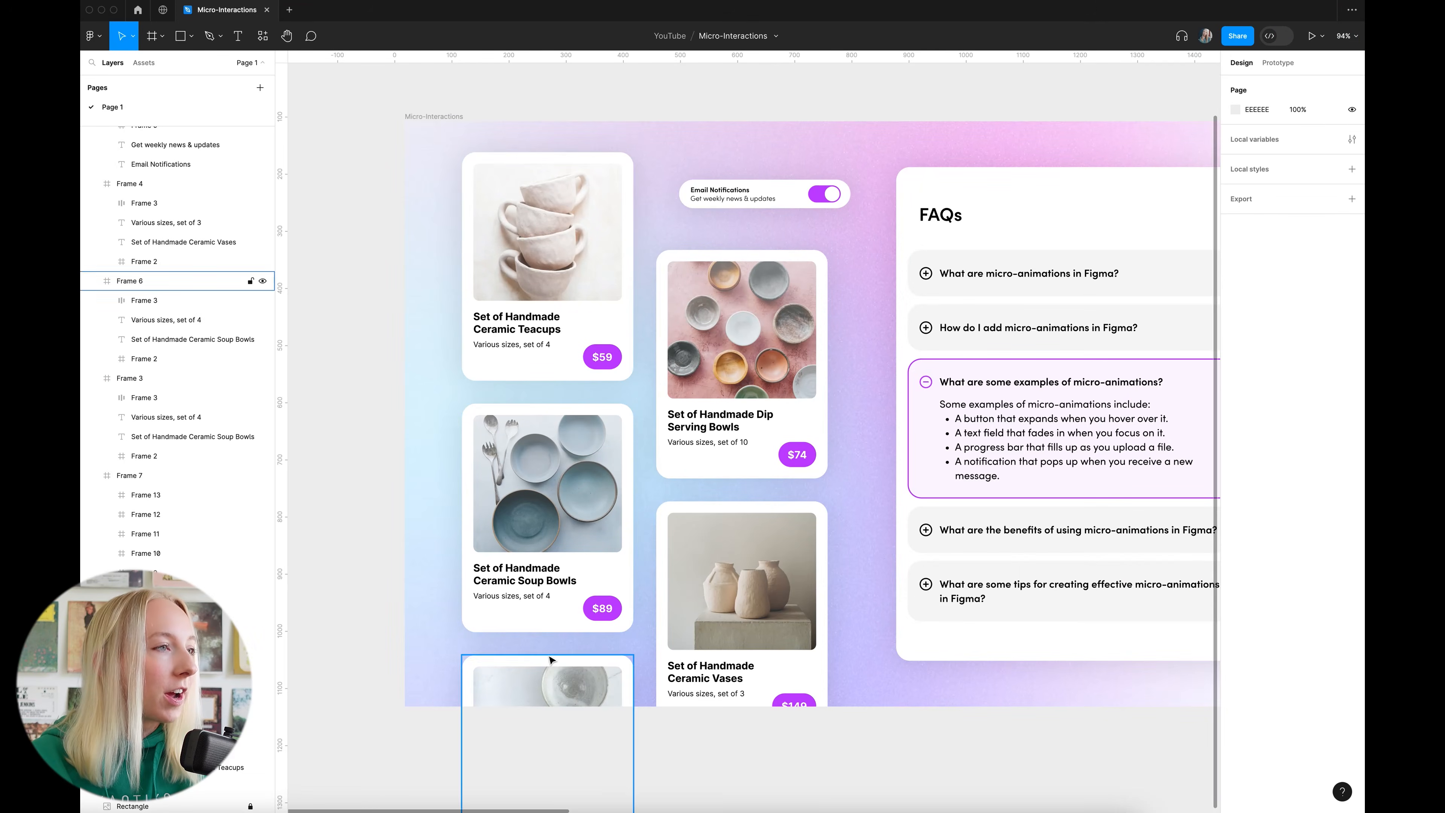
Examine the ceramic product cards in the Micro-Interactions design and the separate Heart icon above it
scroll(552, 168, "up", 5)
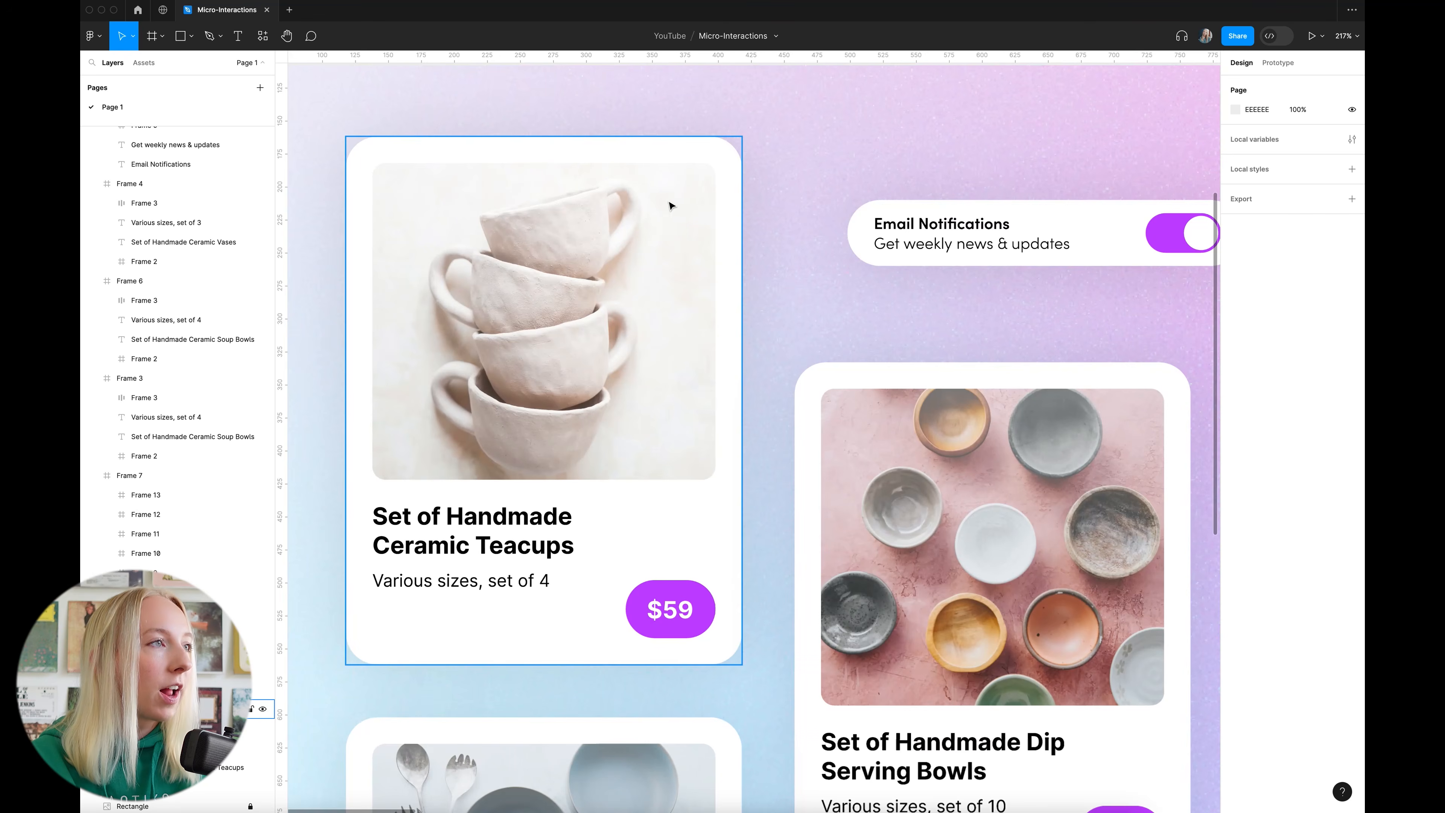
scroll(670, 203, "down", 5)
scroll(654, 256, "up", 3)
scroll(625, 275, "up", 5)
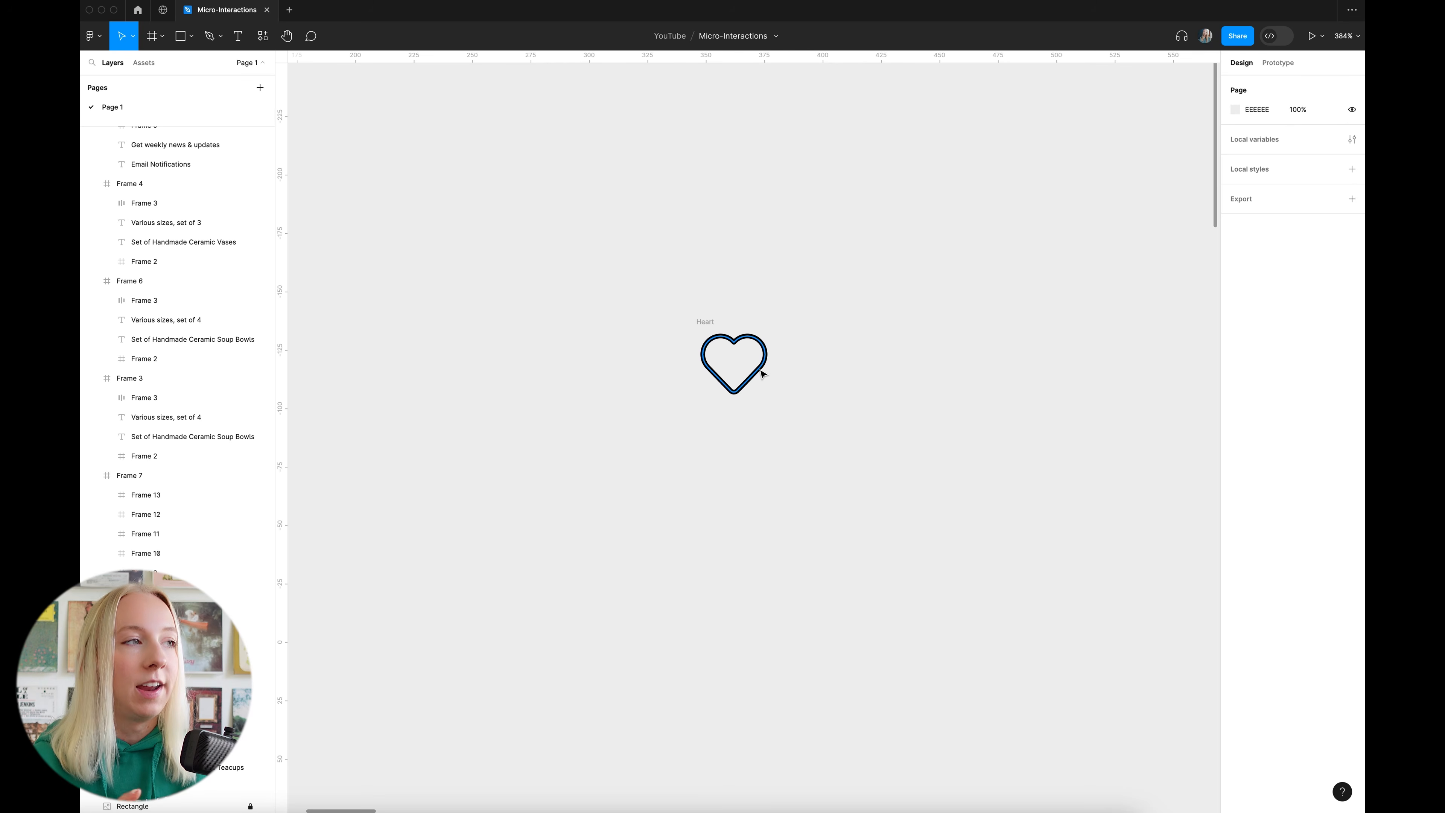
scroll(725, 338, "up", 5)
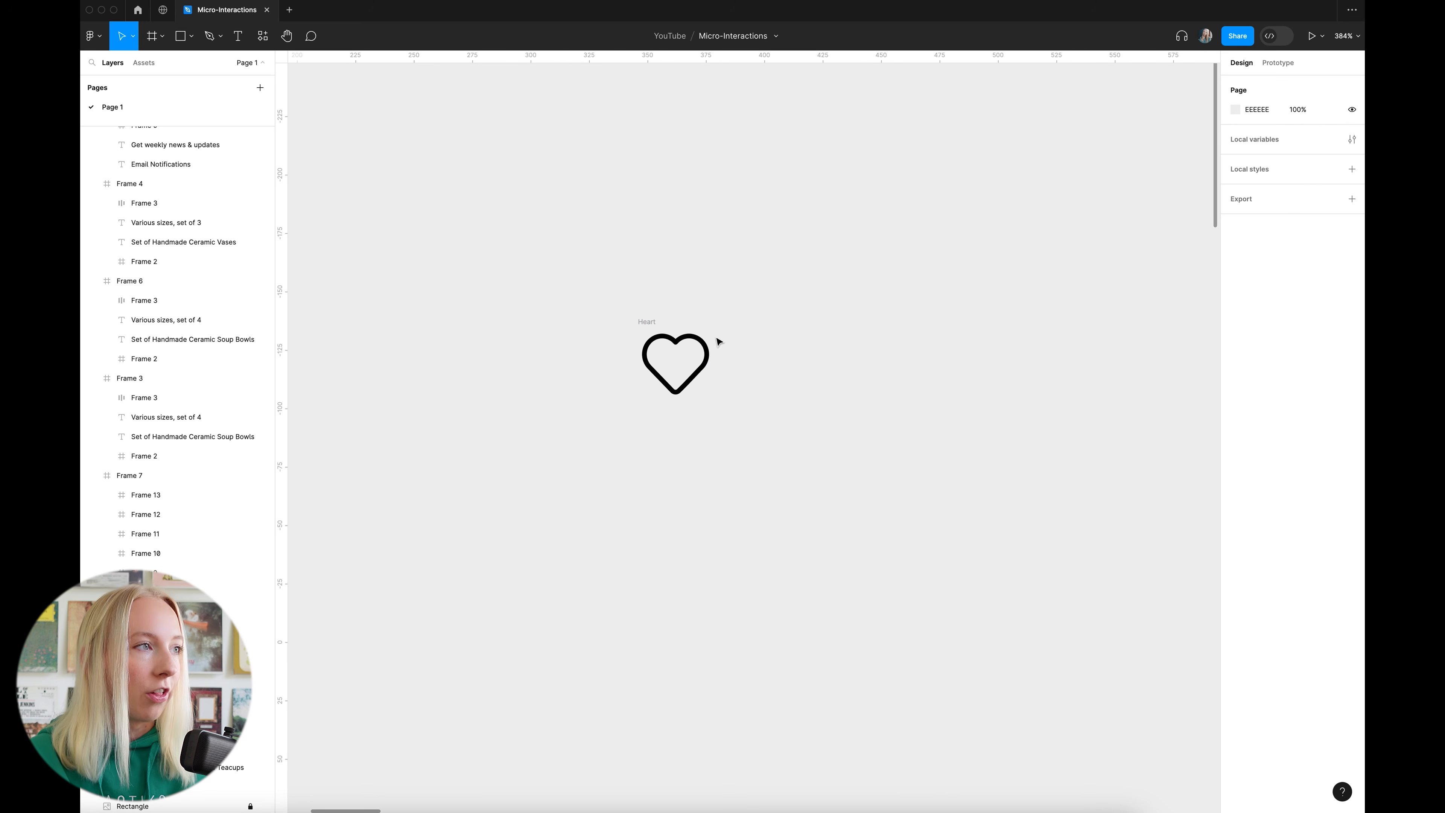
scroll(755, 381, "down", 3)
scroll(756, 381, "up", 2)
scroll(549, 306, "up", 4)
scroll(548, 306, "down", 1)
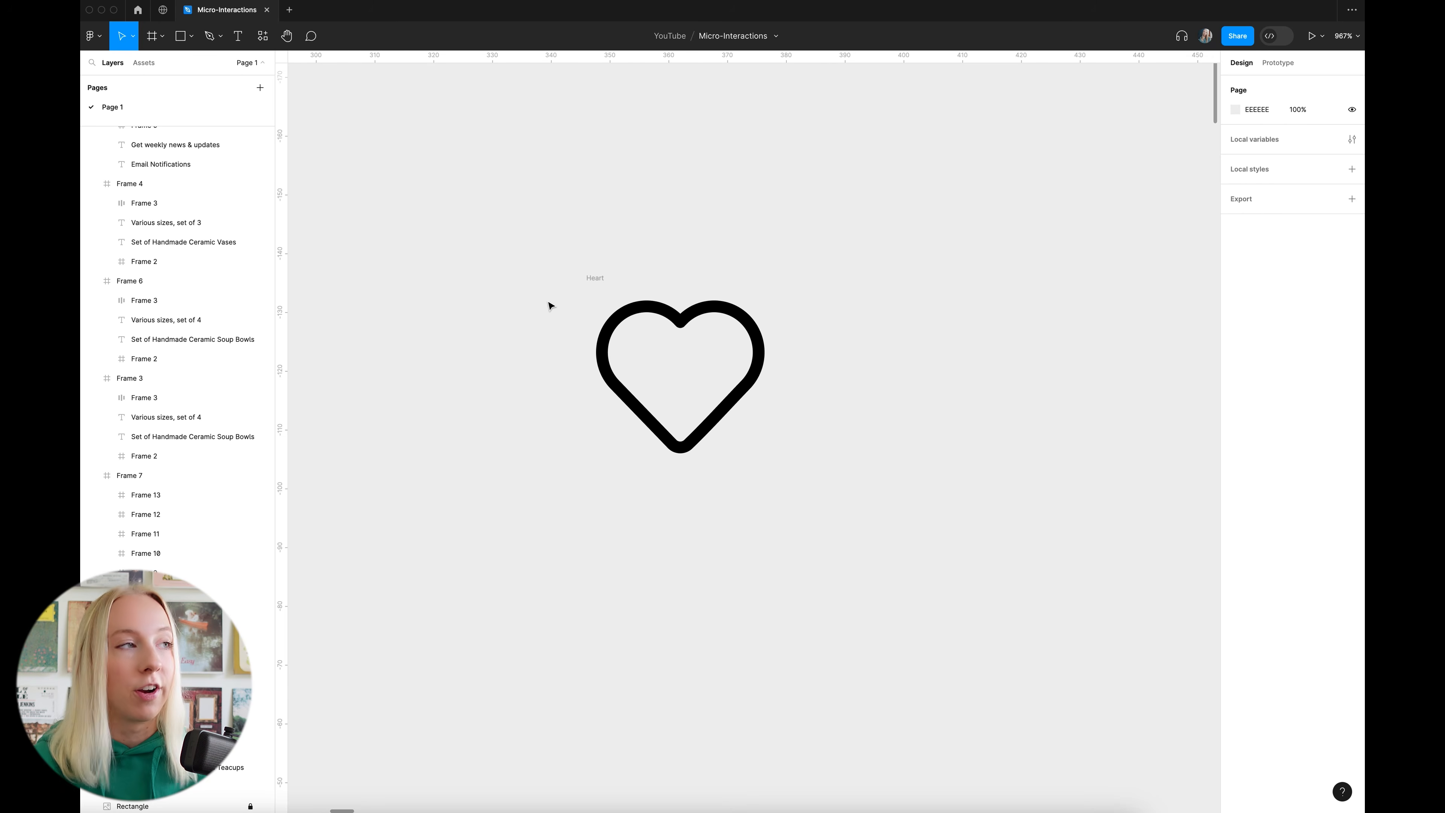
scroll(548, 307, "down", 2)
Duplicate the Heart frame twice to make a row of three hearts spaced 11 px apart
left_click(573, 274)
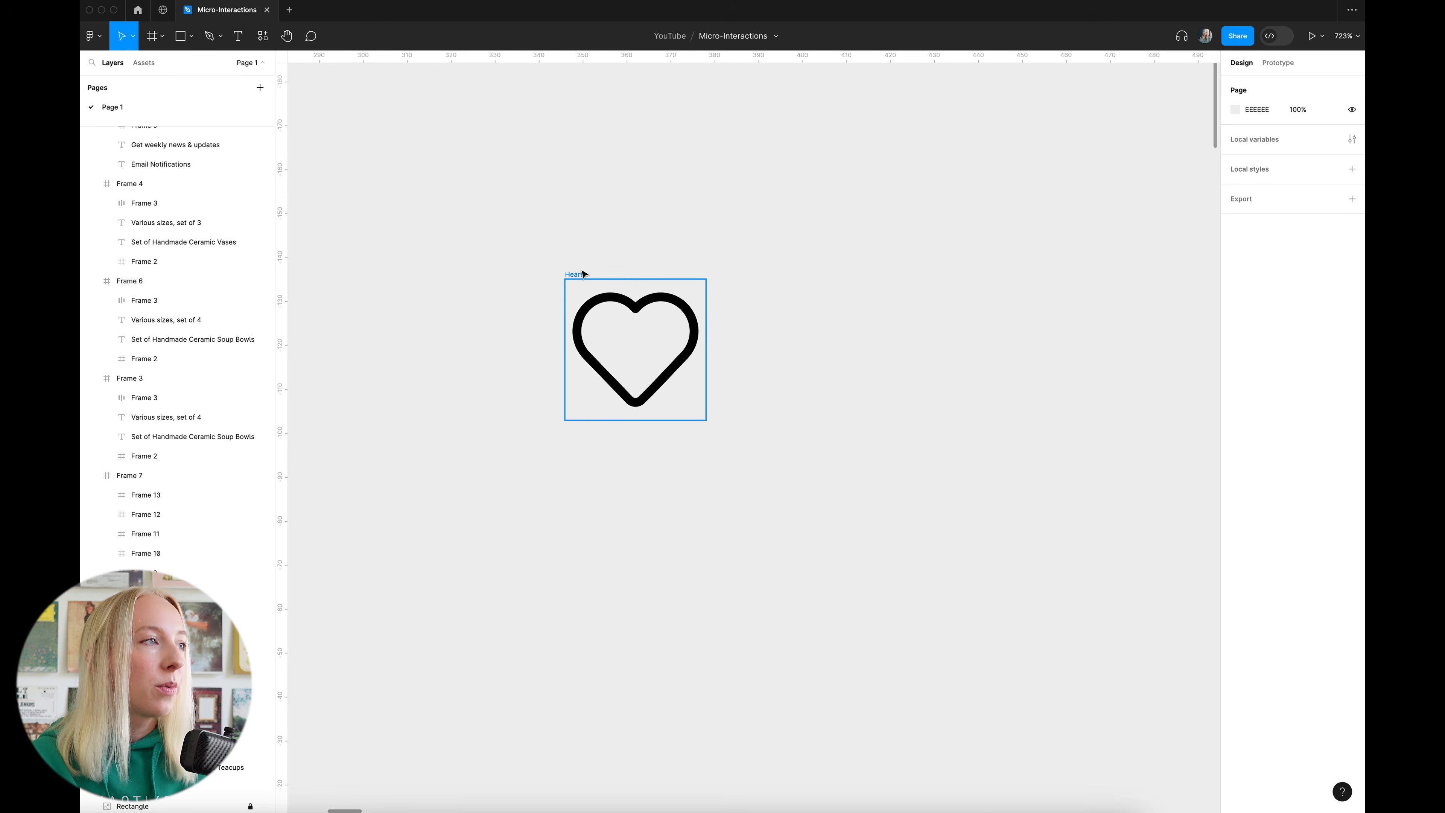
left_click(669, 302)
left_click_drag(669, 302, 859, 302)
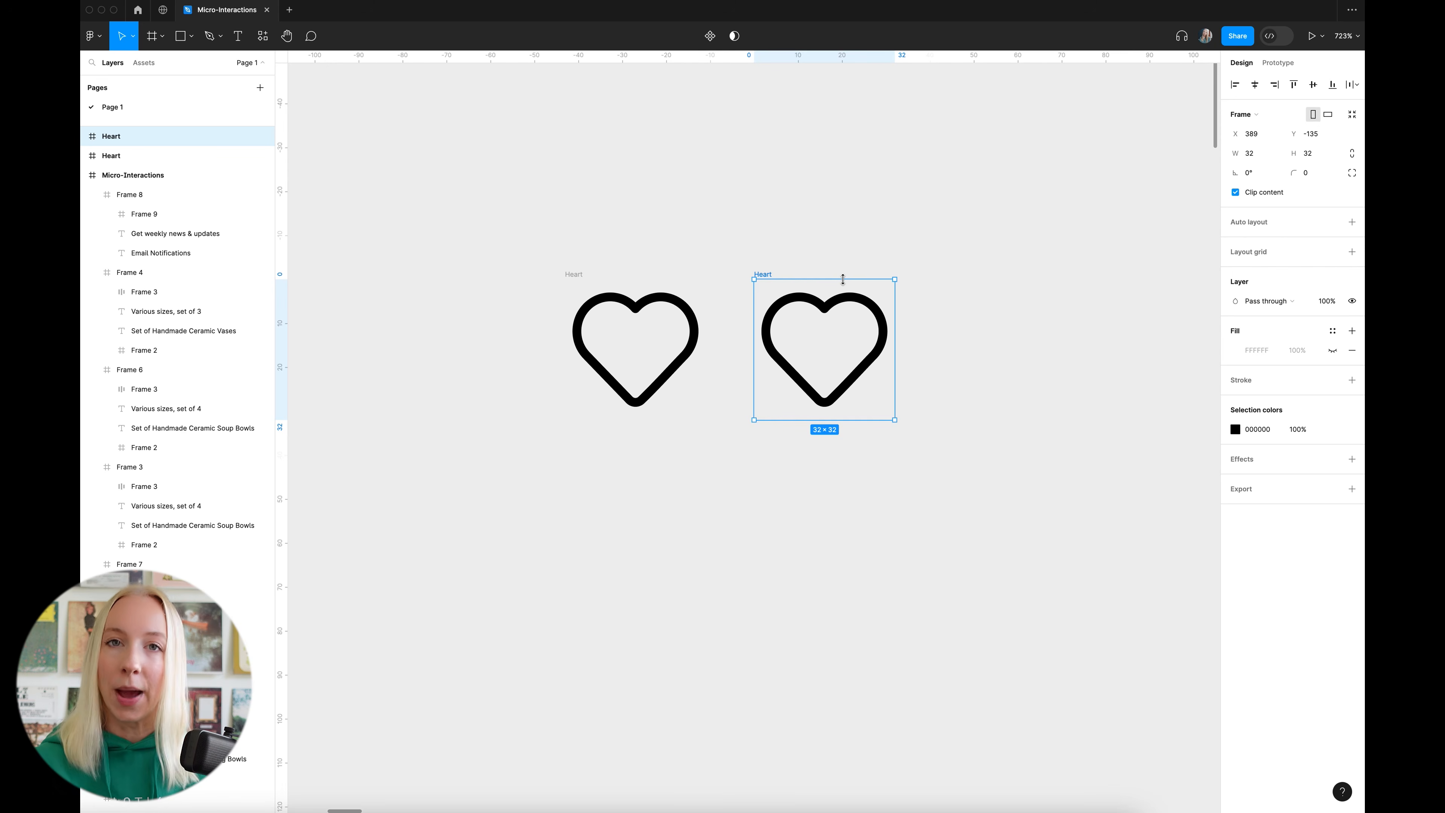
left_click_drag(779, 279, 967, 279)
scroll(758, 226, "right", 2)
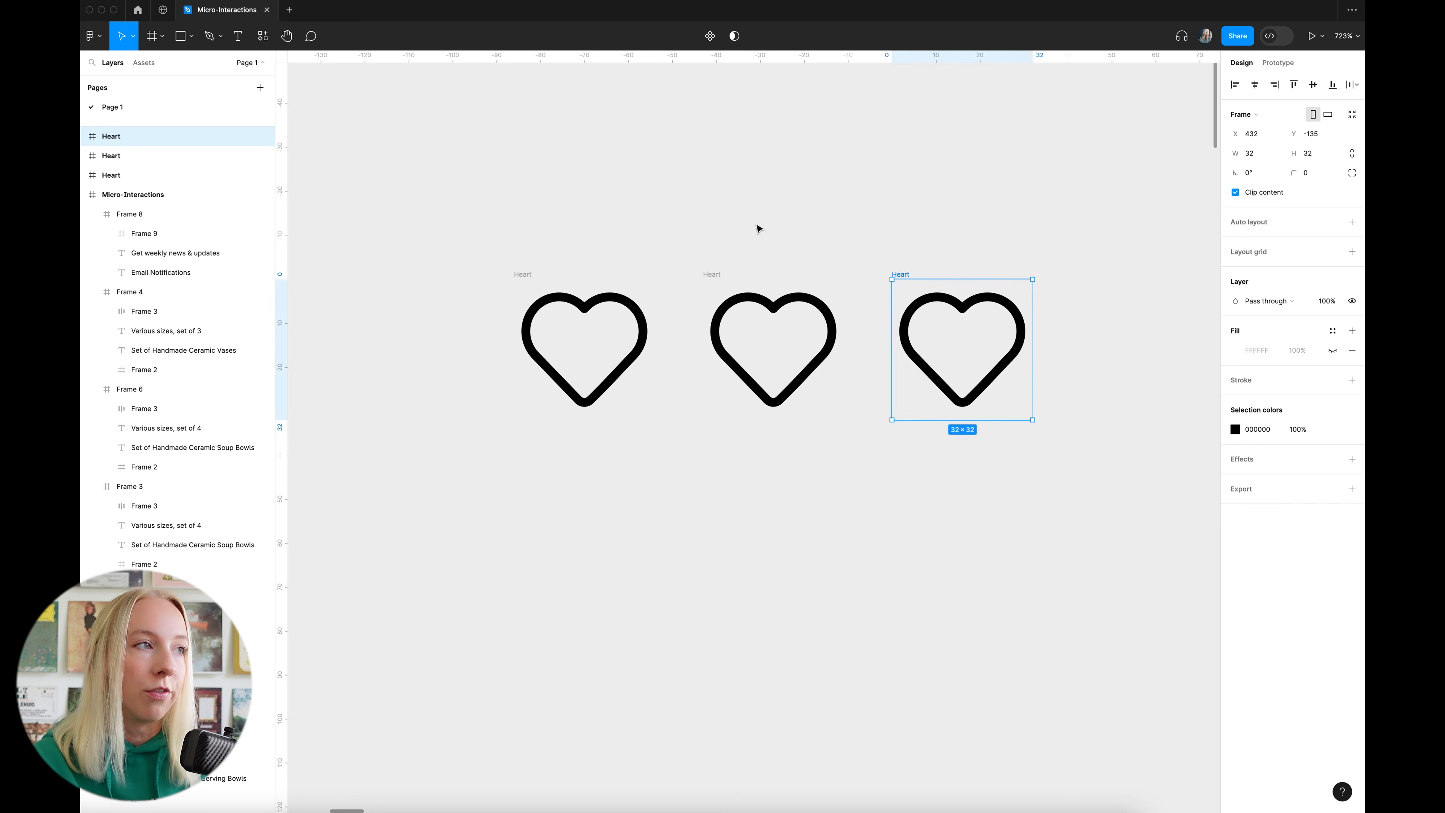
left_click(754, 229)
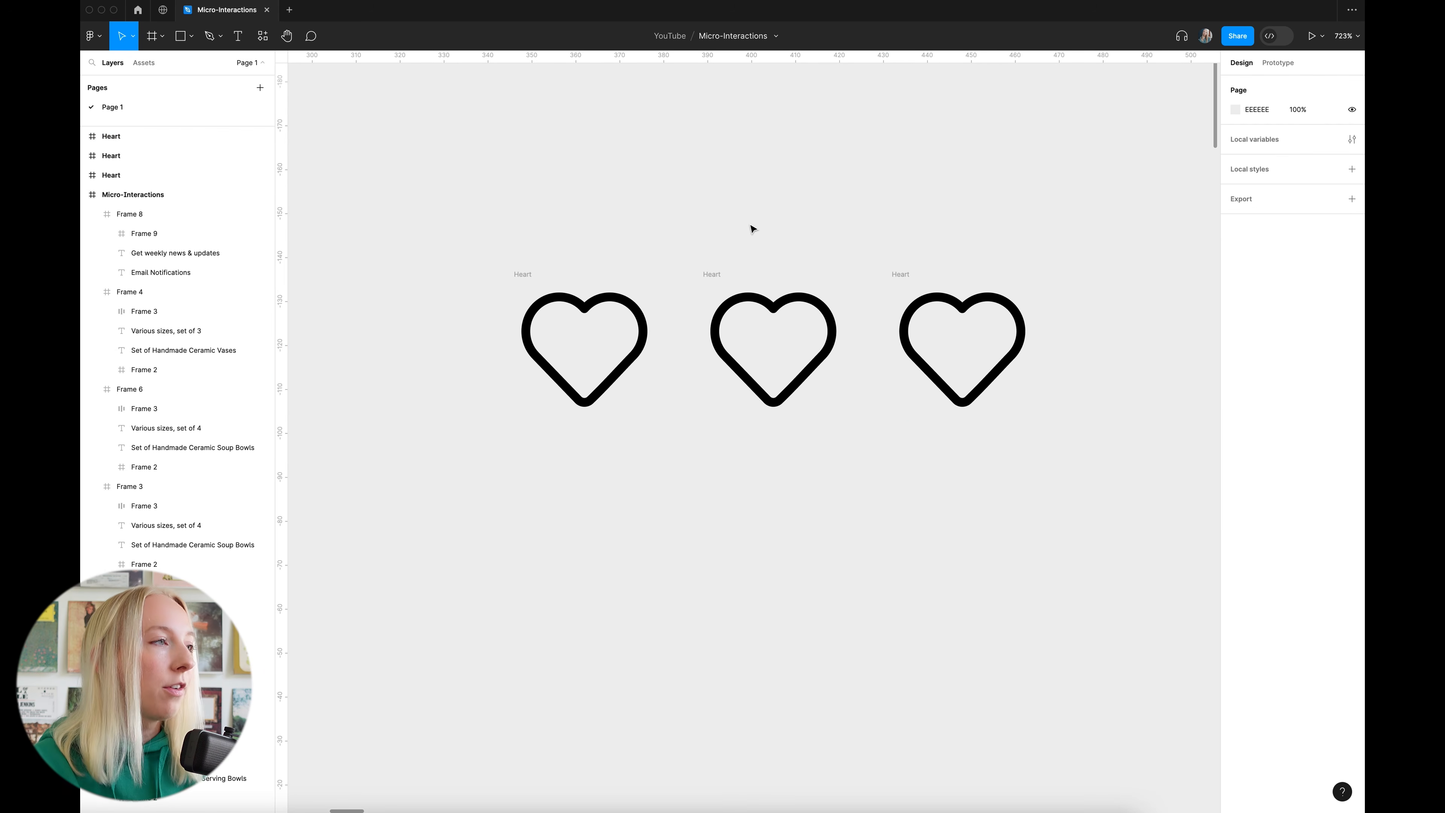
left_click(515, 274)
key("Escape")
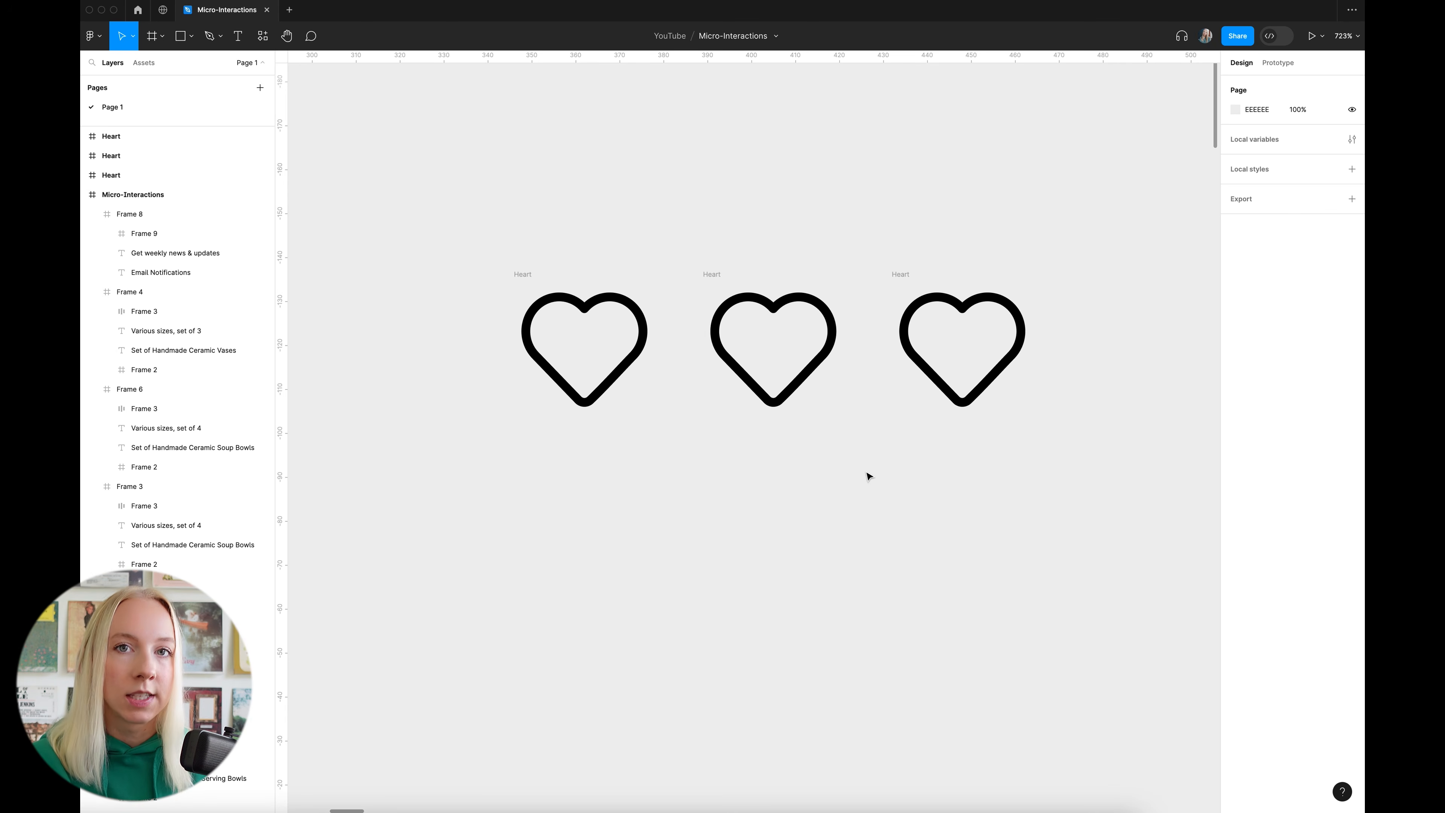
Combine the three Heart frames into one component set
left_click_drag(459, 212, 1213, 517)
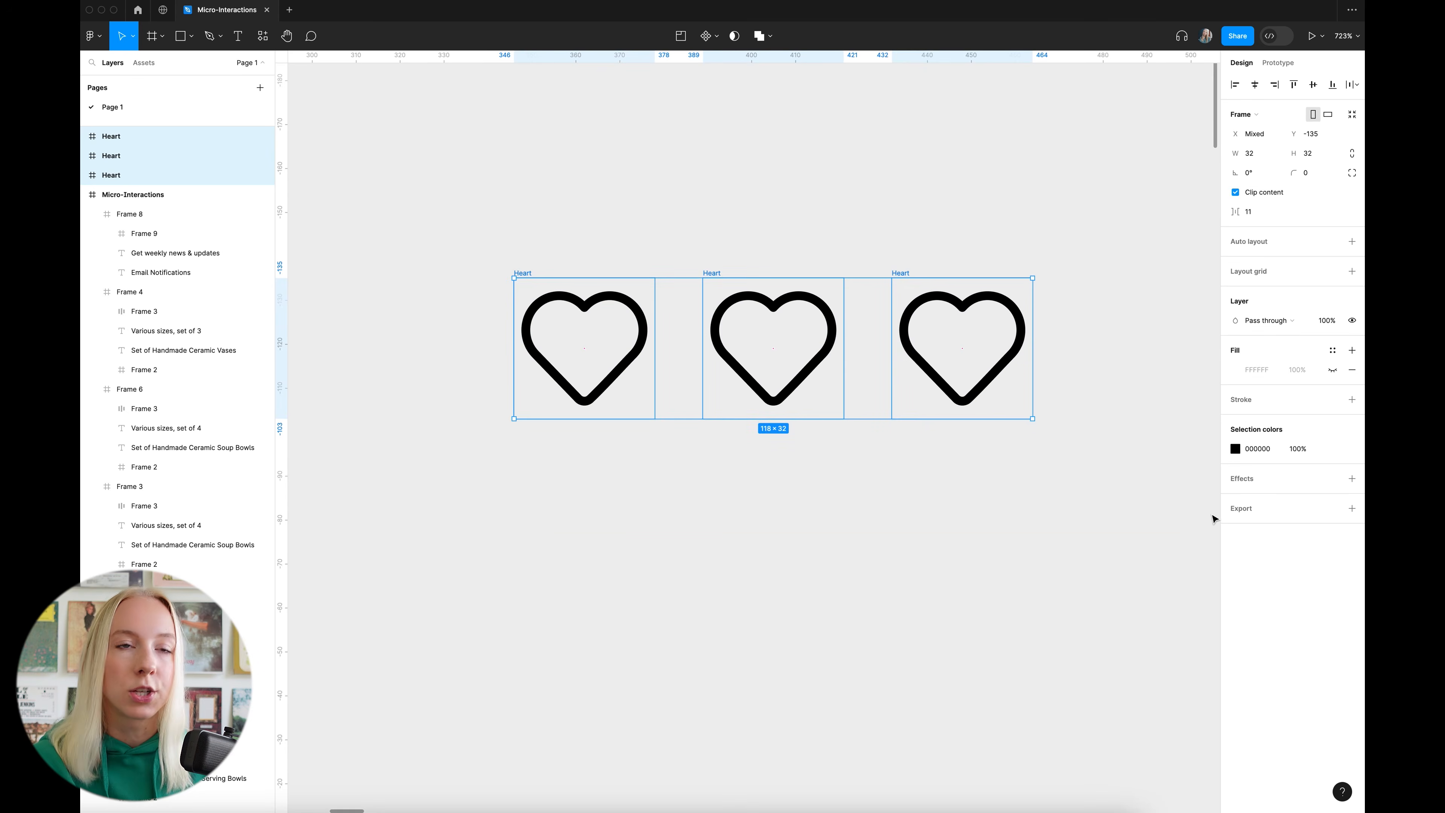
left_click(716, 36)
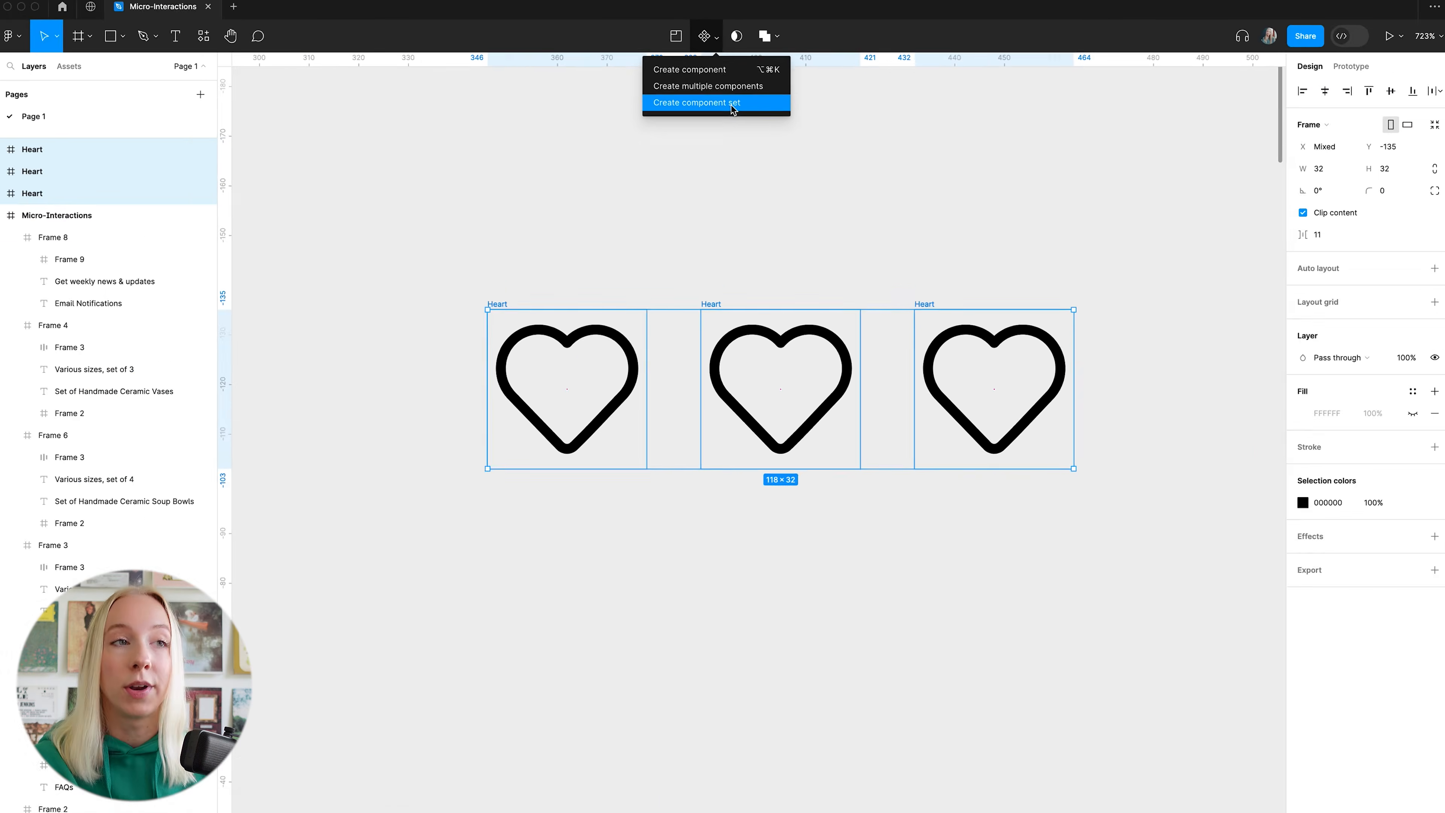
left_click(751, 202)
scroll(555, 313, "right", 2)
Rename the variant property to State and set the first heart's value to Empty
left_click(555, 313)
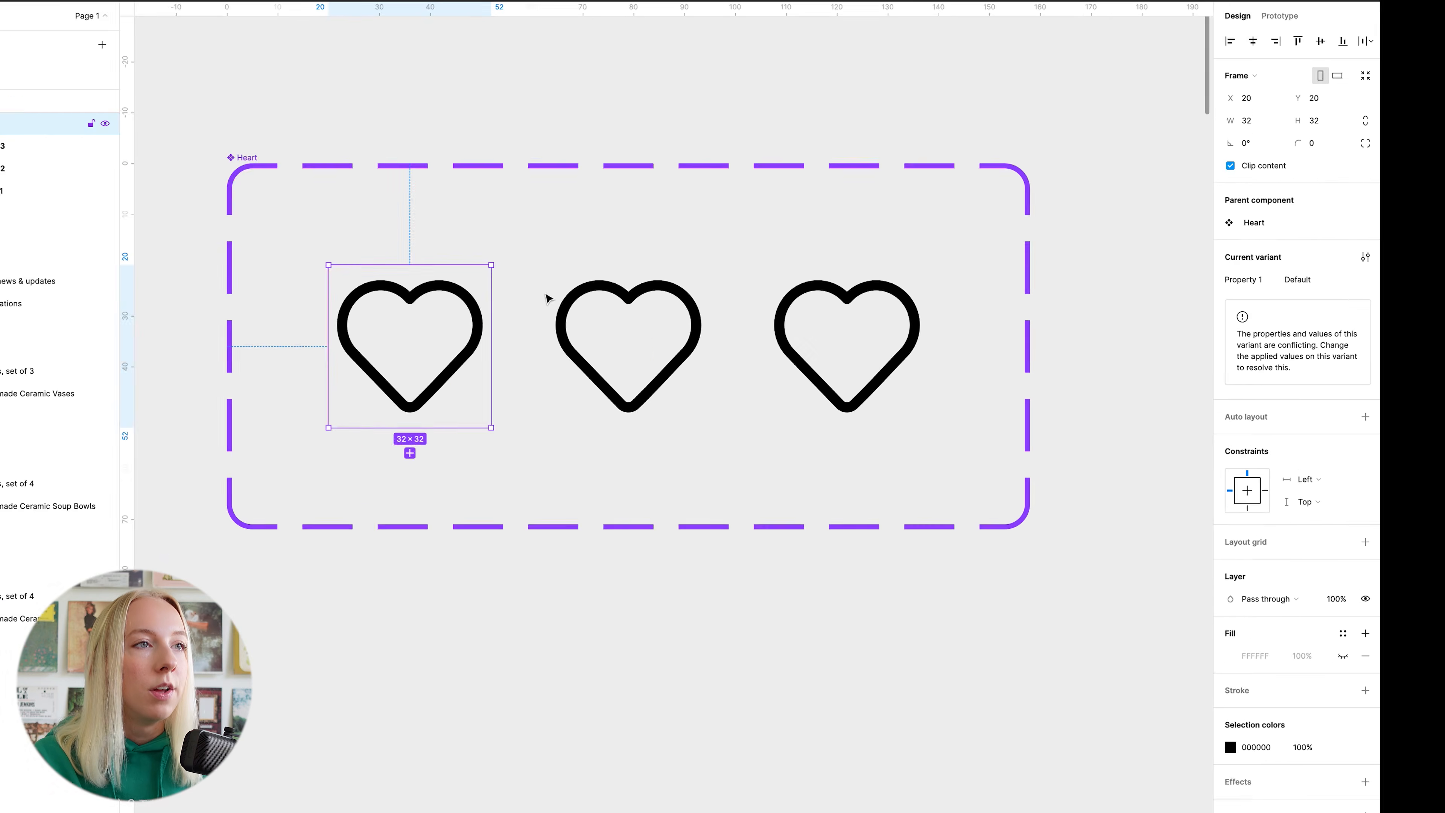
double_click(1229, 234)
type("State")
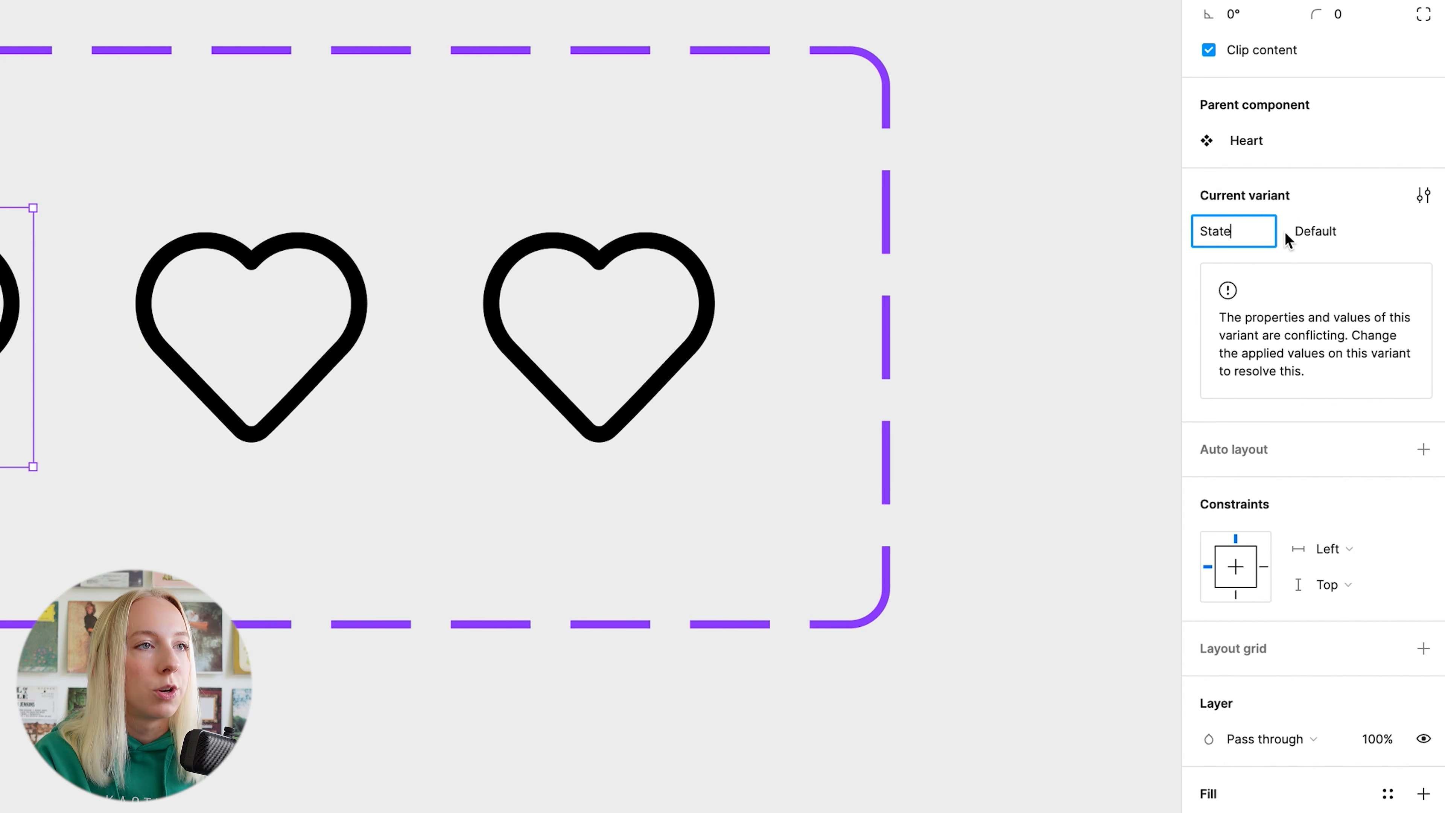
key("Tab")
type("Empty")
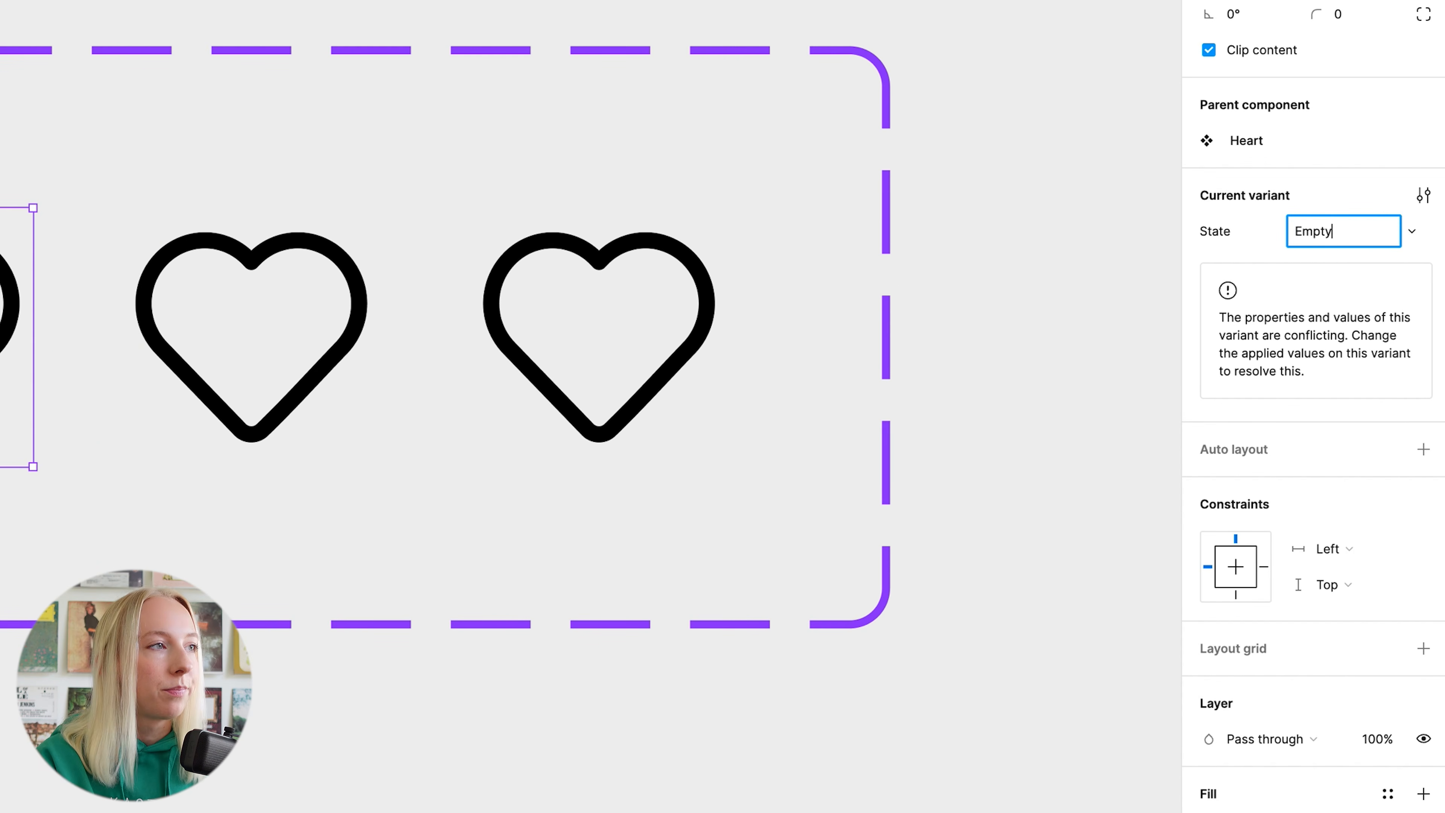
Set the State value of the second heart variant to Transition and of the third to Filled
left_click(279, 319)
left_click(1376, 231)
type("Tr")
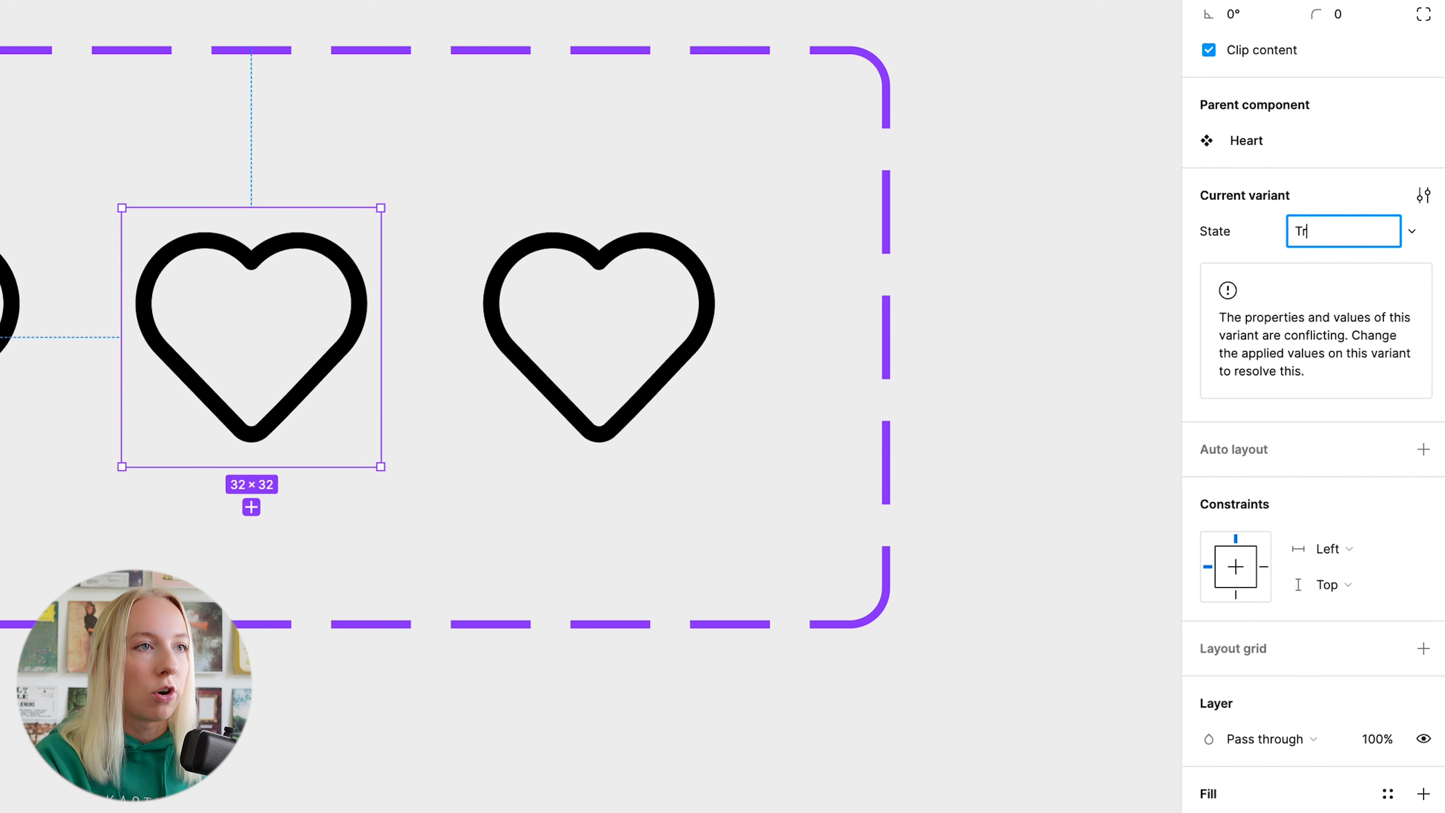
type("ansition")
left_click(680, 283)
left_click(1351, 233)
type("Filled")
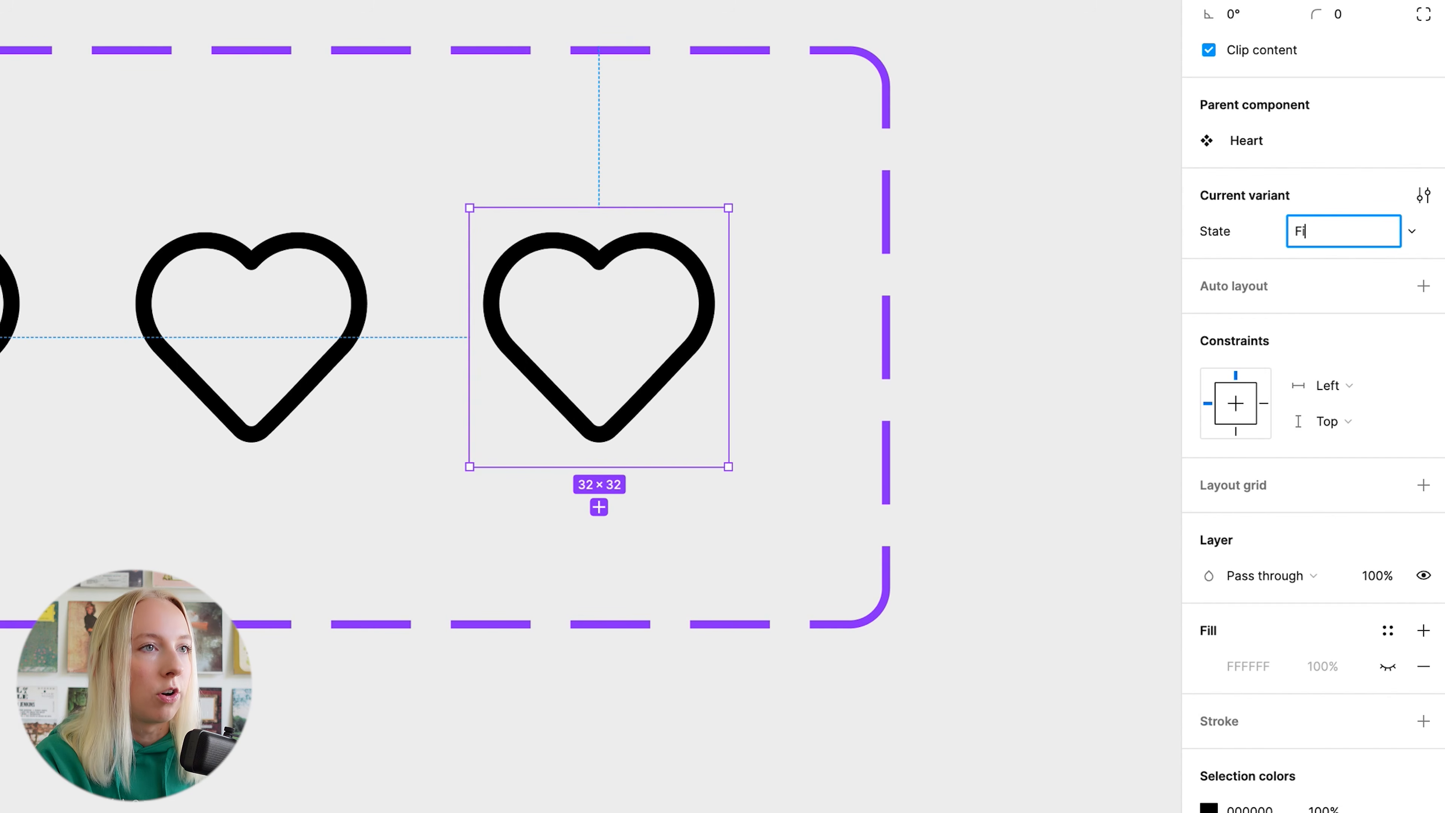
left_click(998, 119)
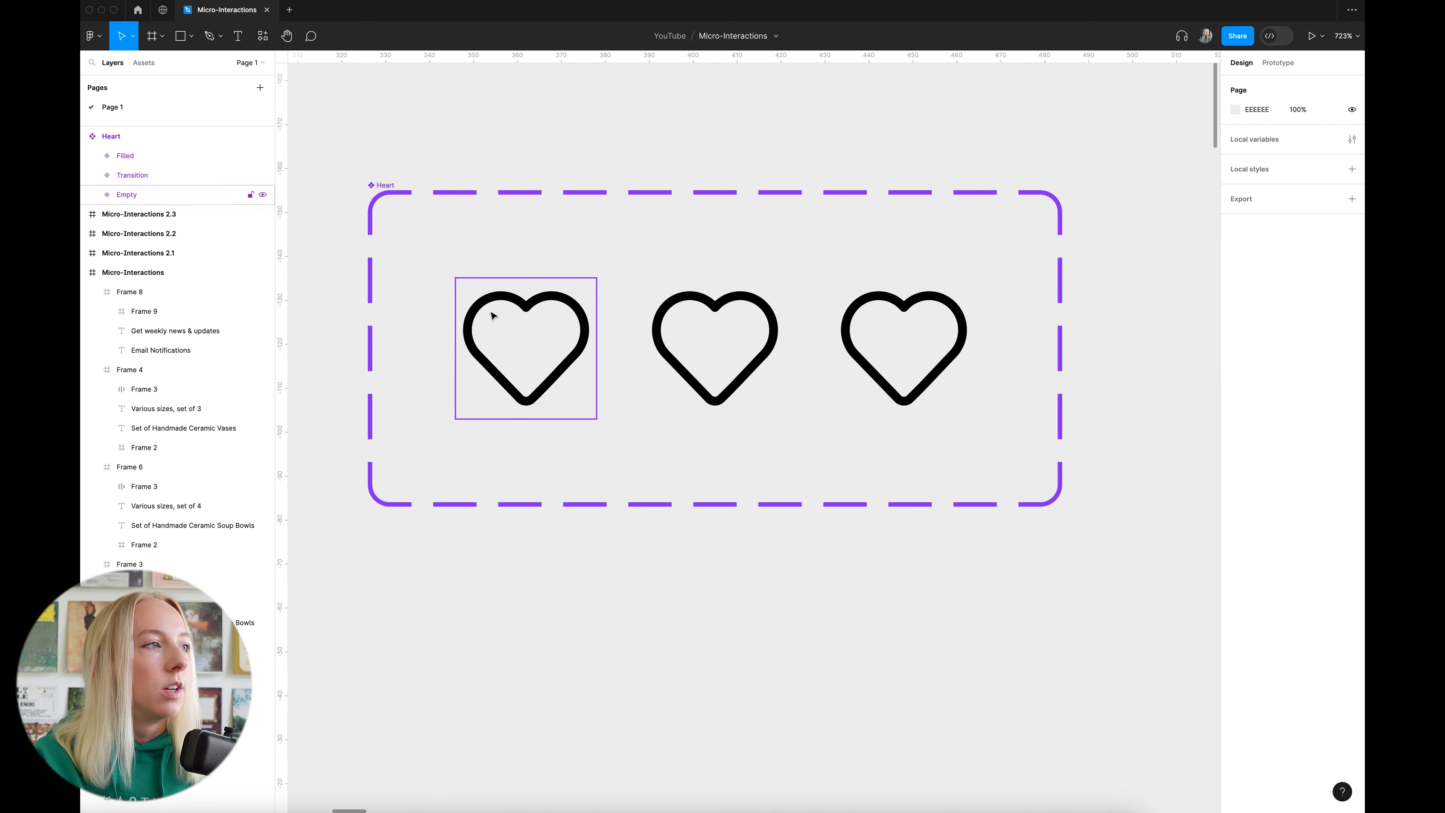
left_click(509, 316)
left_click(668, 316, "shift")
left_click(899, 322, "shift")
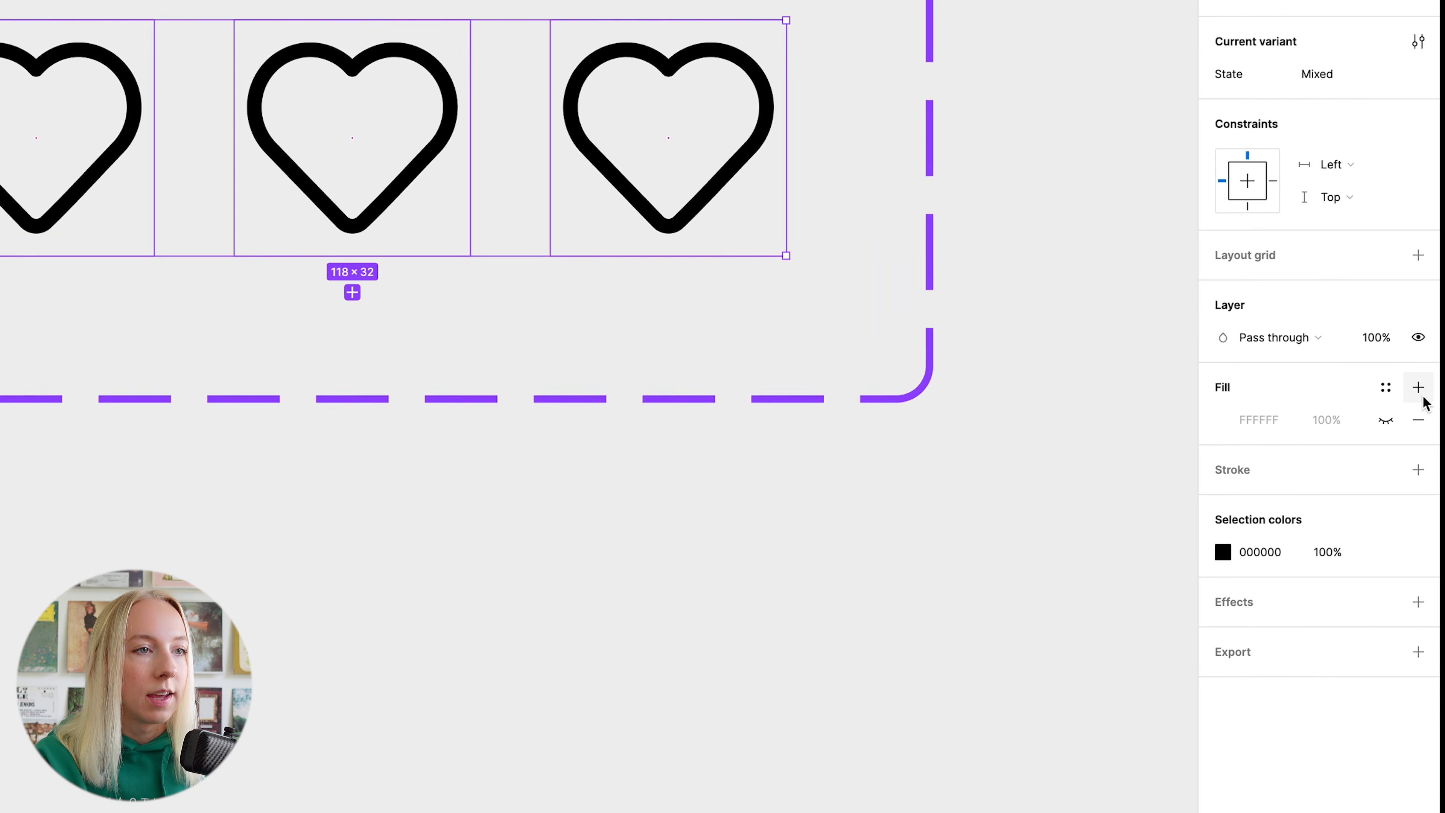
left_click(1414, 394)
key("super+z")
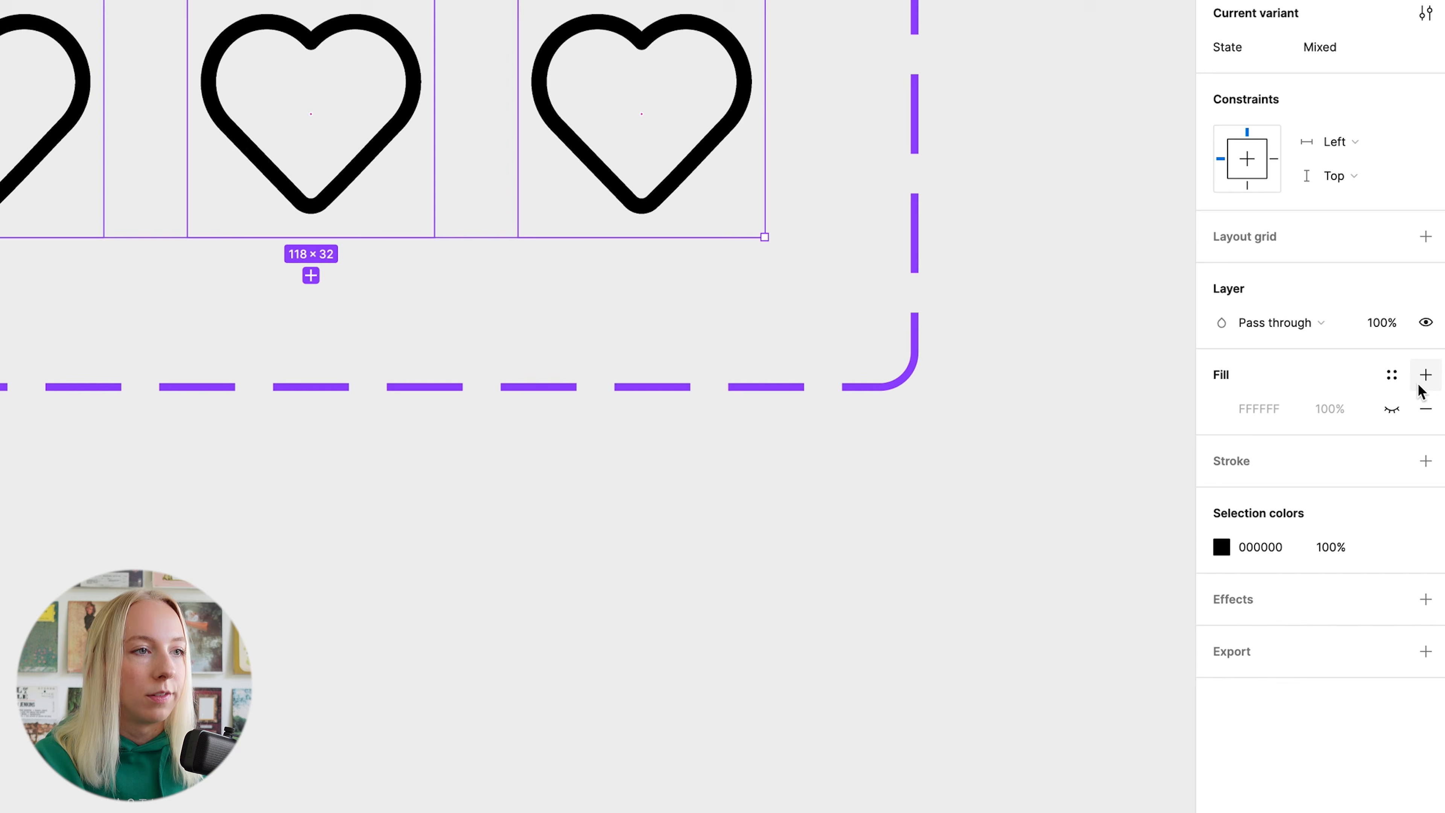
left_click(10, 38, "super")
key("Escape")
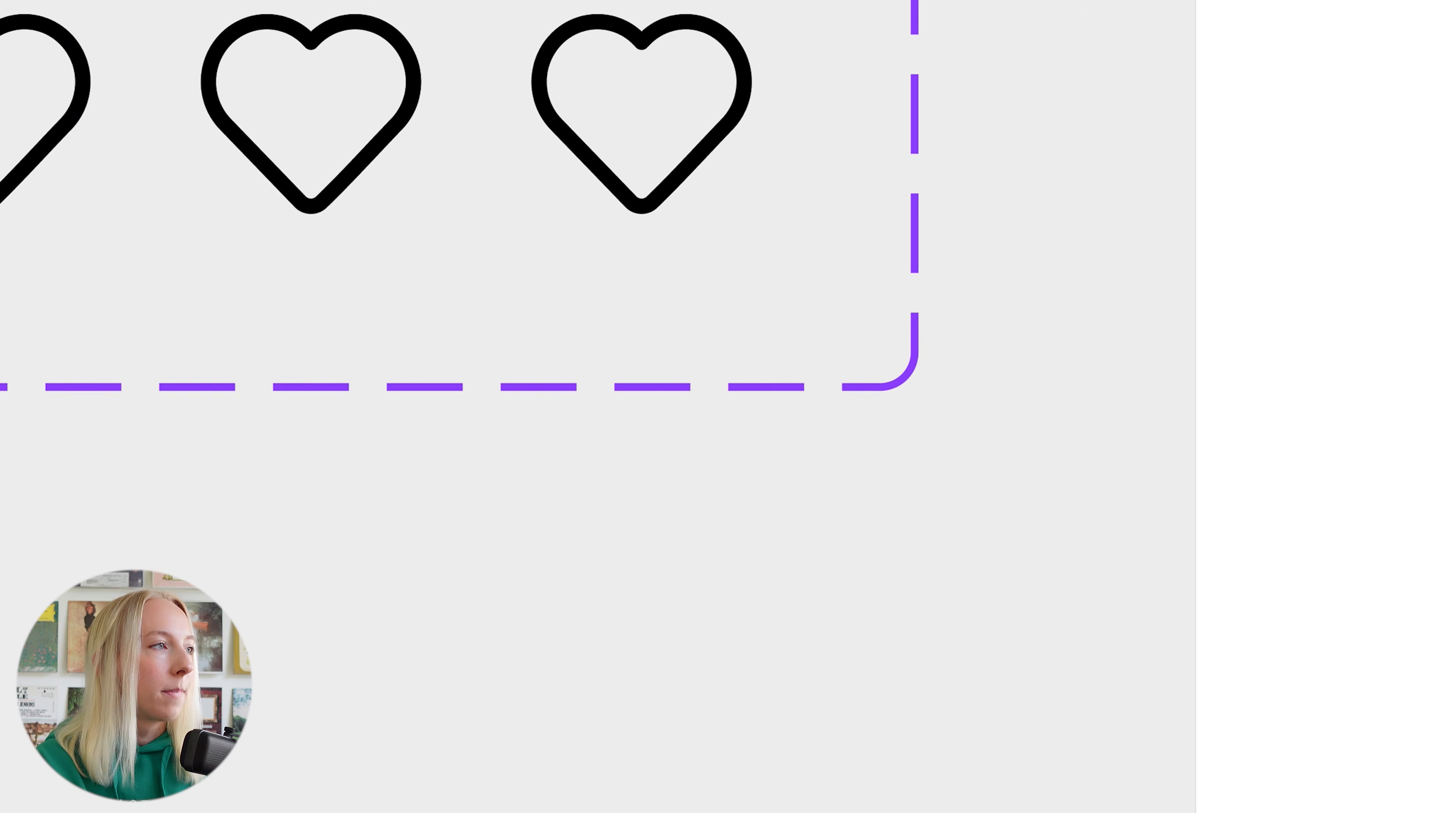
Add a pink FF4FB8 fill to the heart vectors inside all three variants
left_click(28, 29, "super")
left_click(339, 32, "shift+super")
left_click(639, 39, "shift+super")
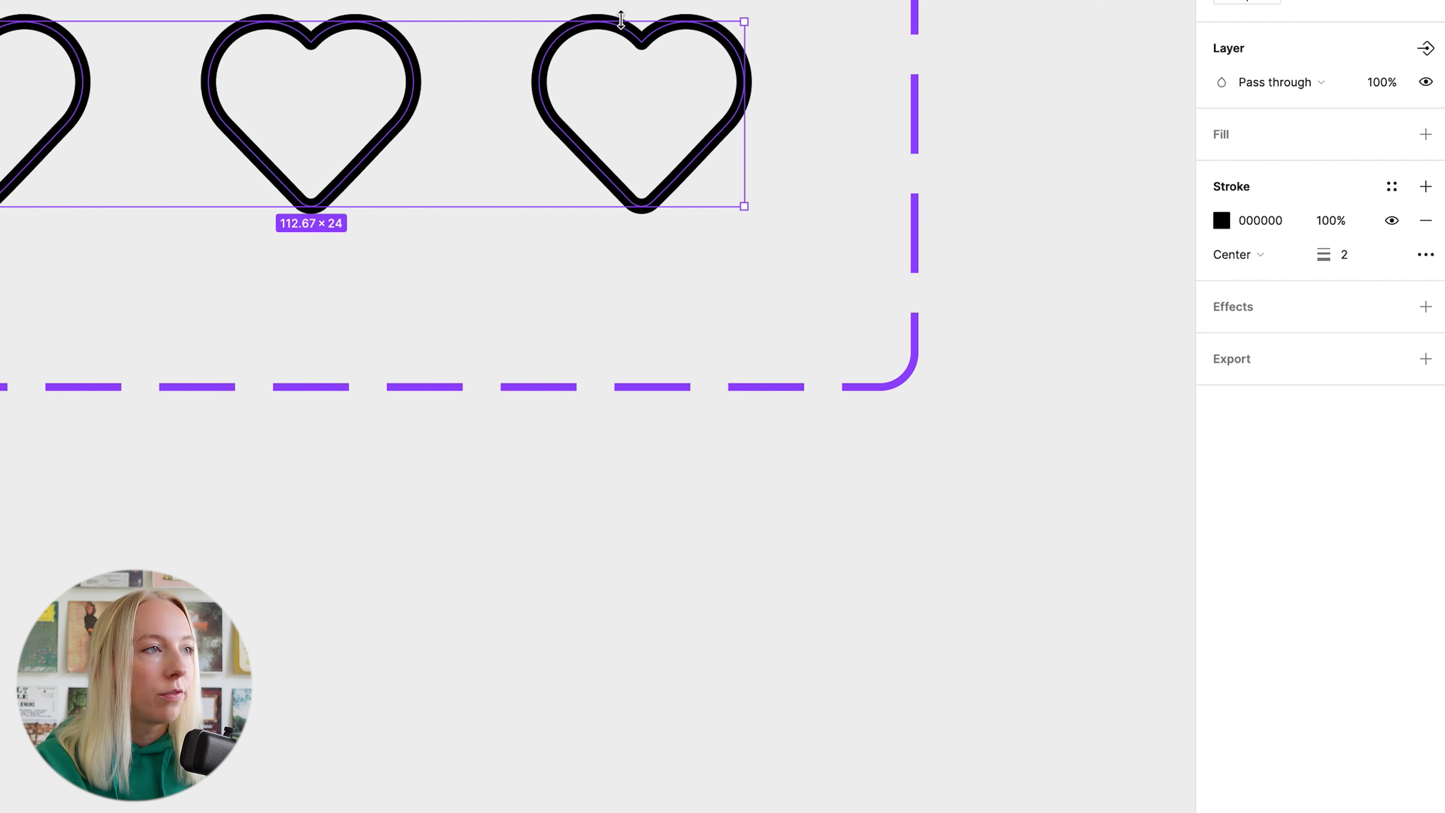
left_click(1425, 137)
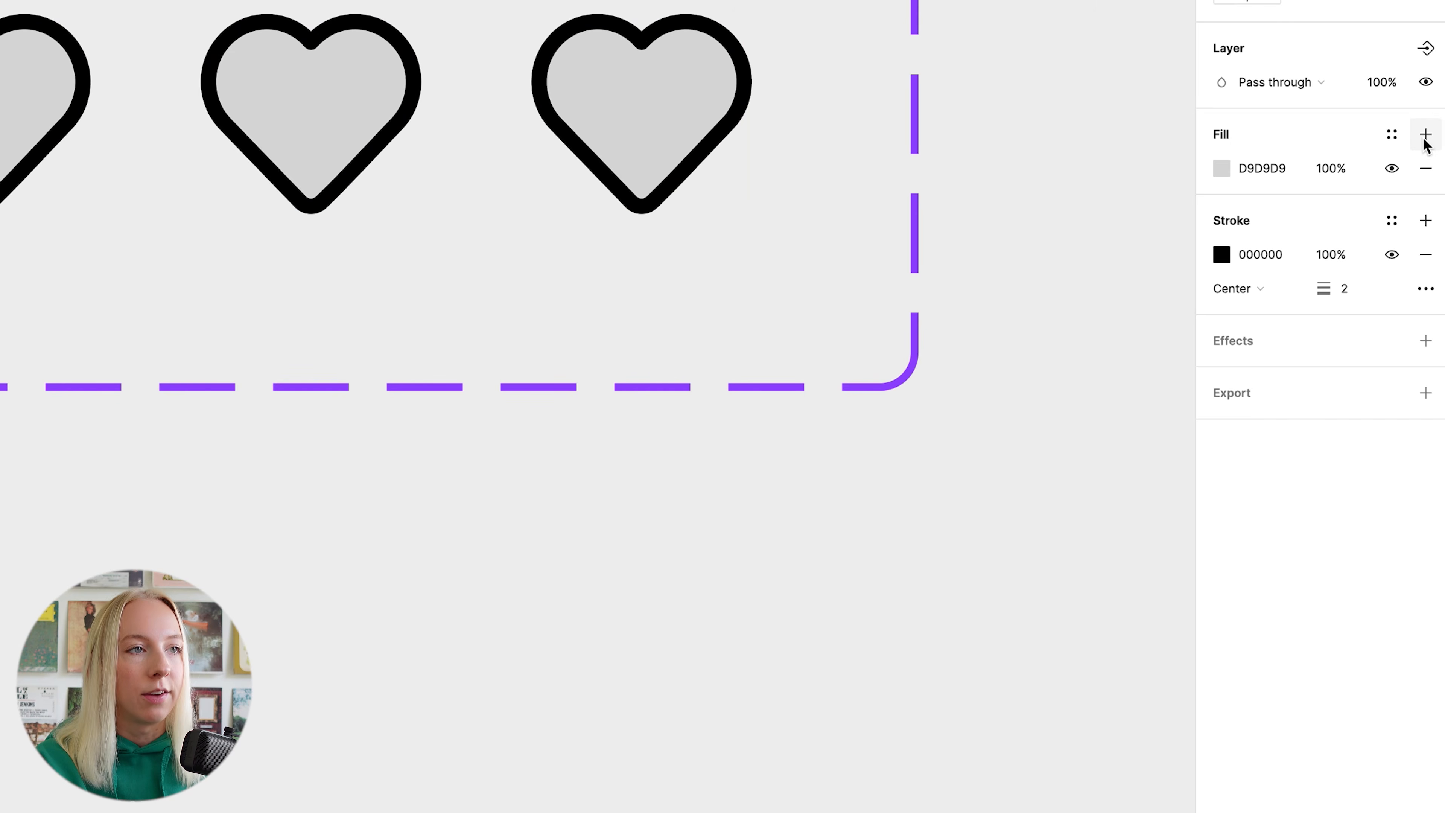
left_click(1221, 167)
left_click(1151, 519)
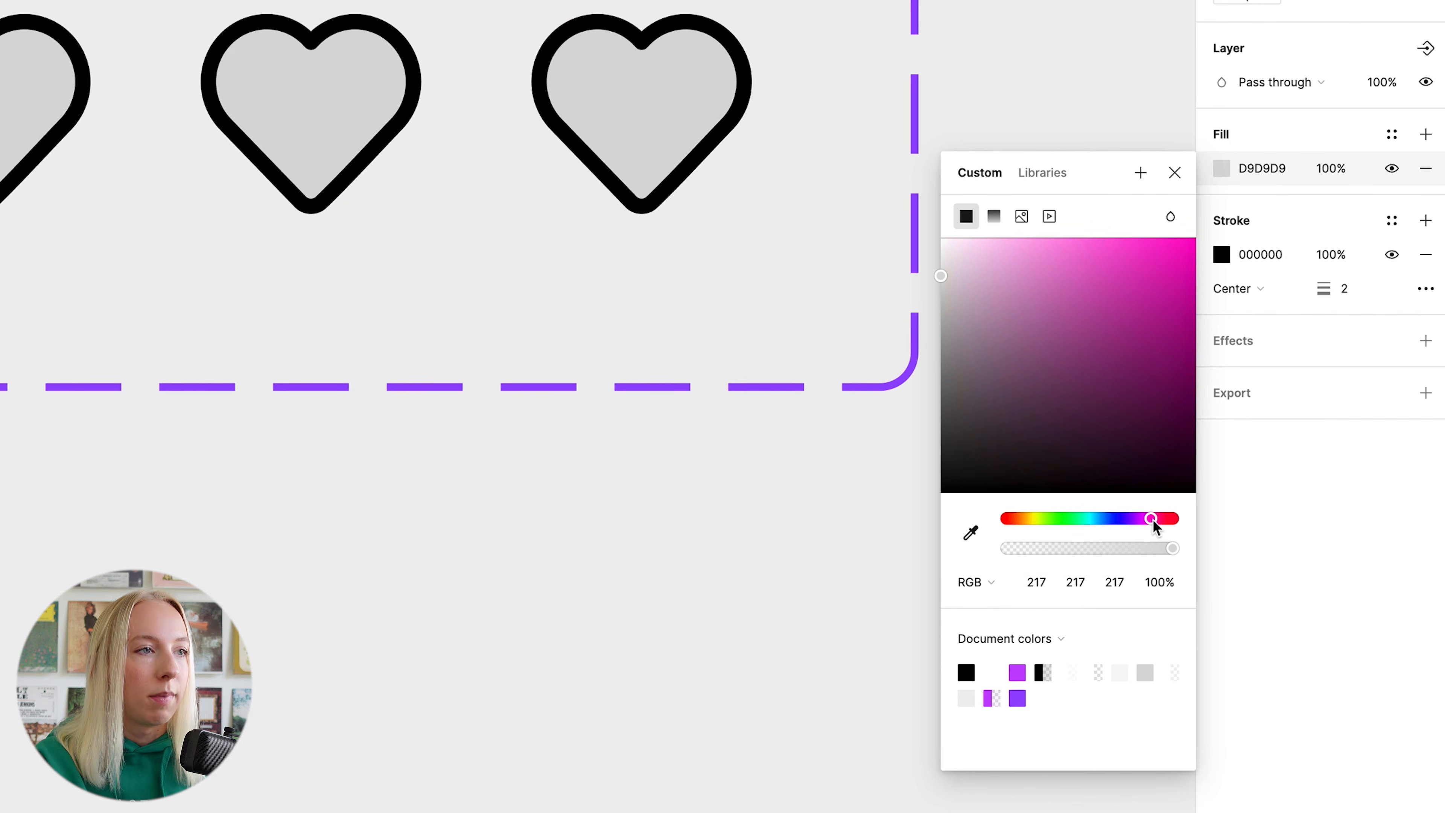
left_click_drag(1116, 277, 1120, 181)
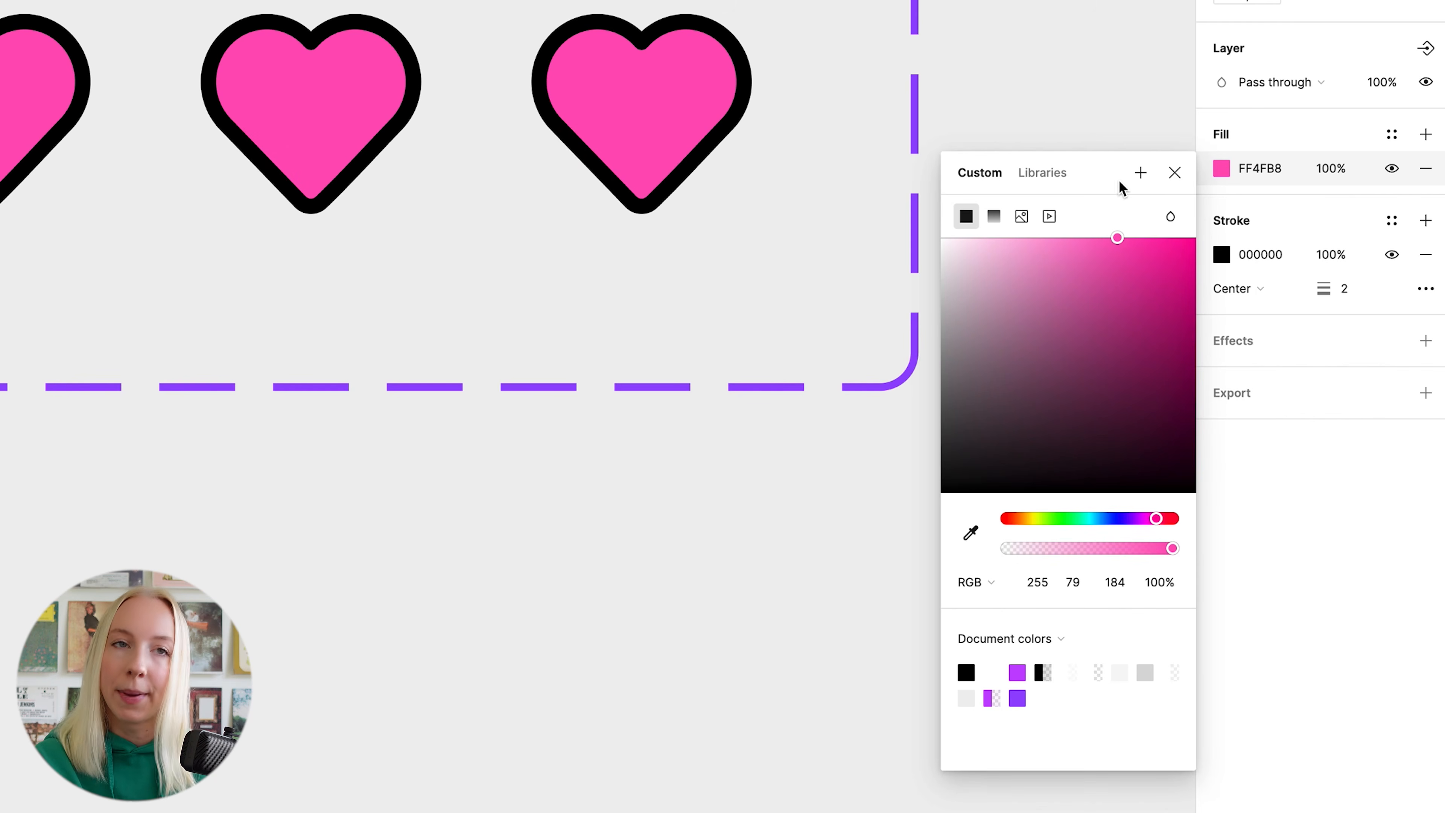
left_click(265, 273)
Set the fill opacity of the Empty variant's heart vector to 0%
left_click(40, 91, "super")
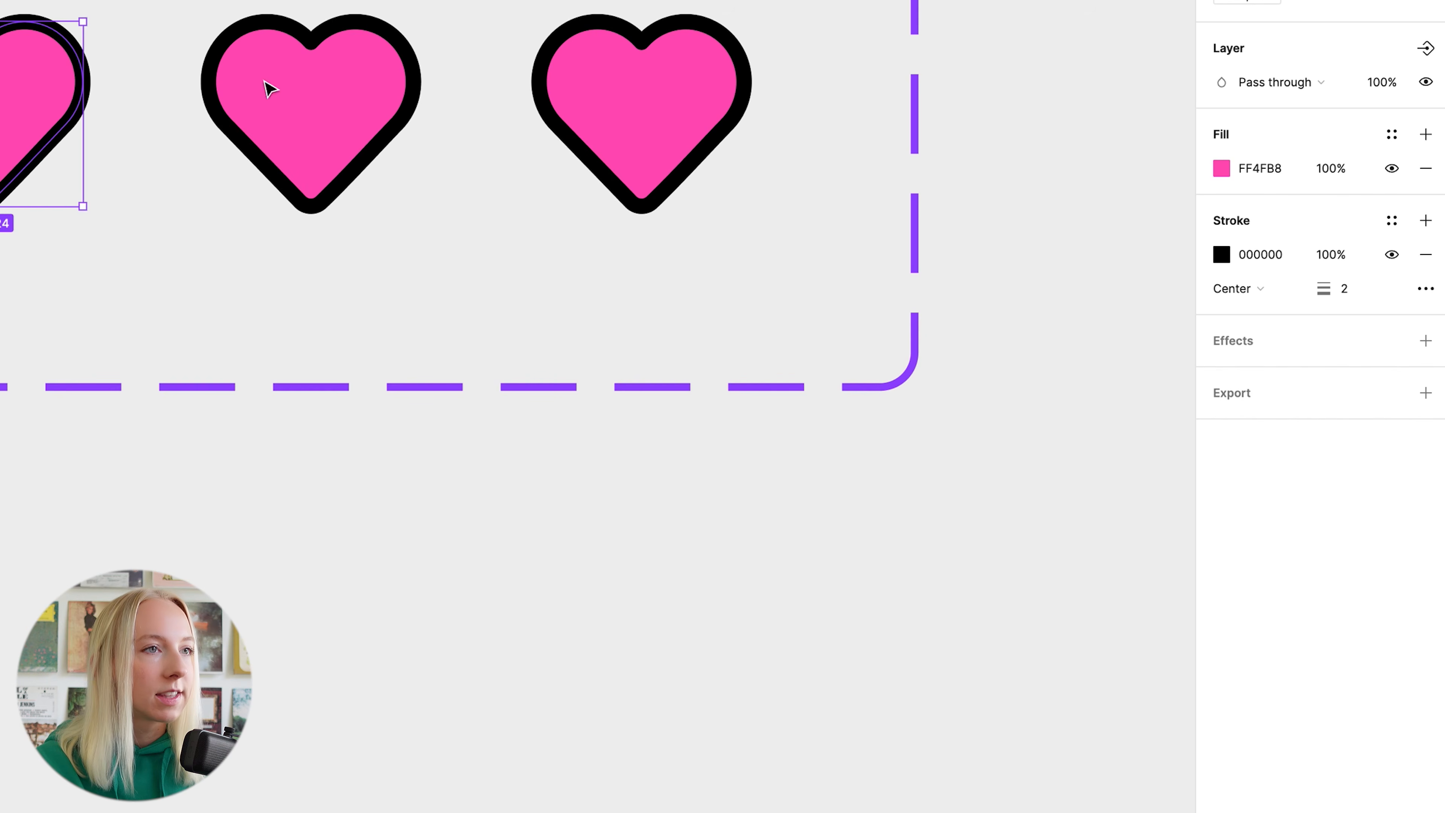
left_click(1331, 170)
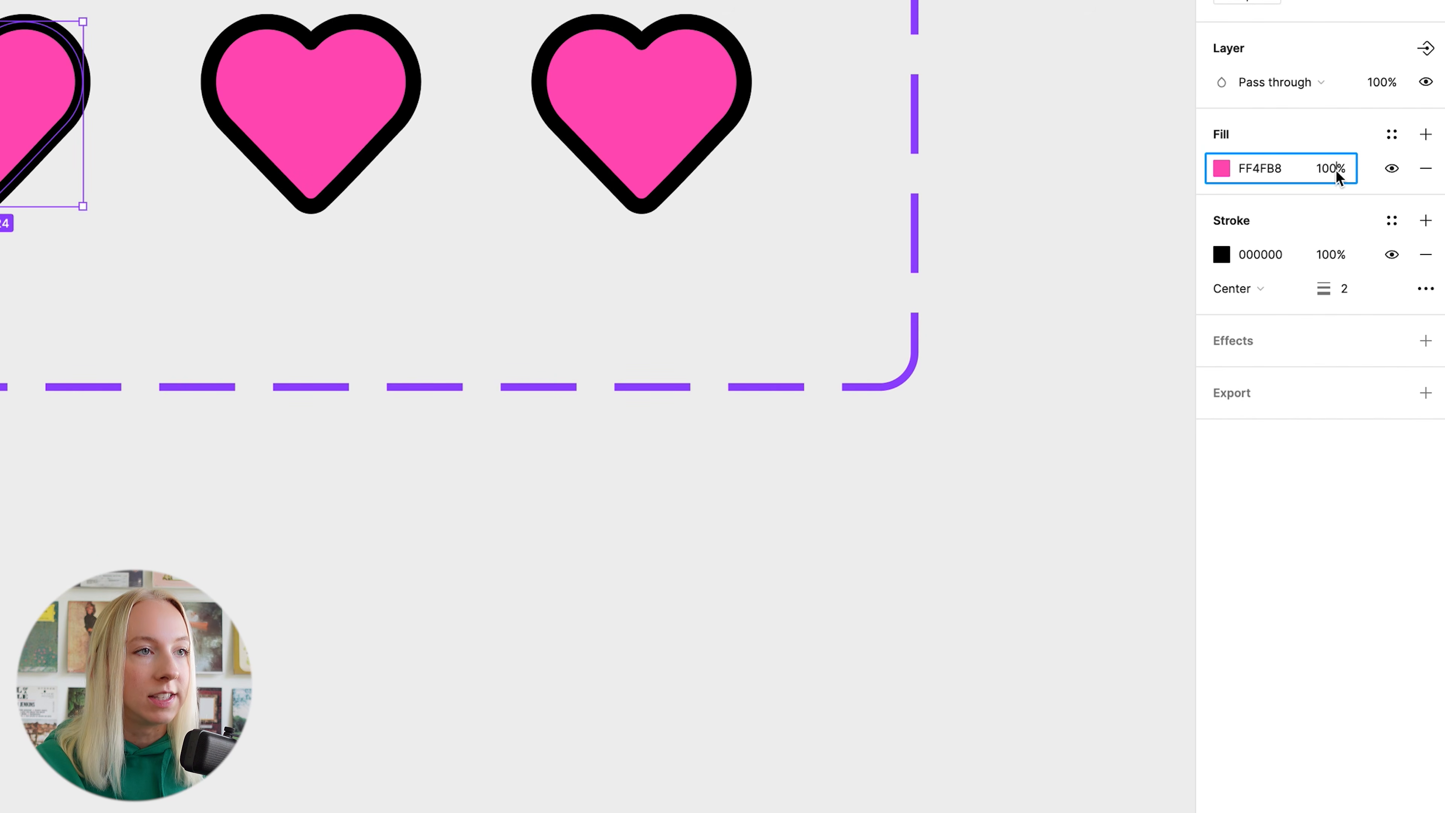
type("0")
key("Return")
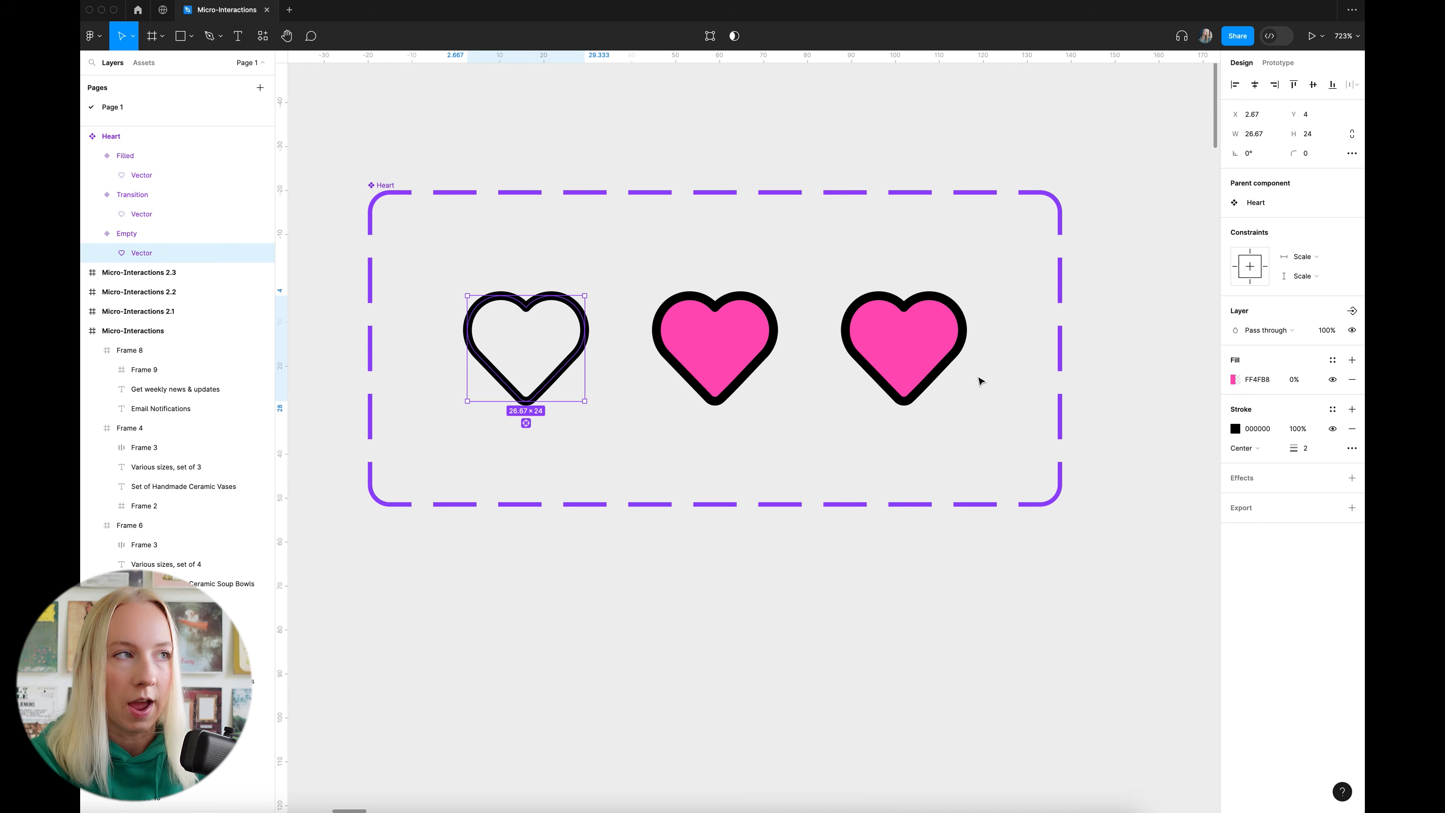
Set the fill opacity of the Transition variant's heart vector to 75%
left_click(716, 346)
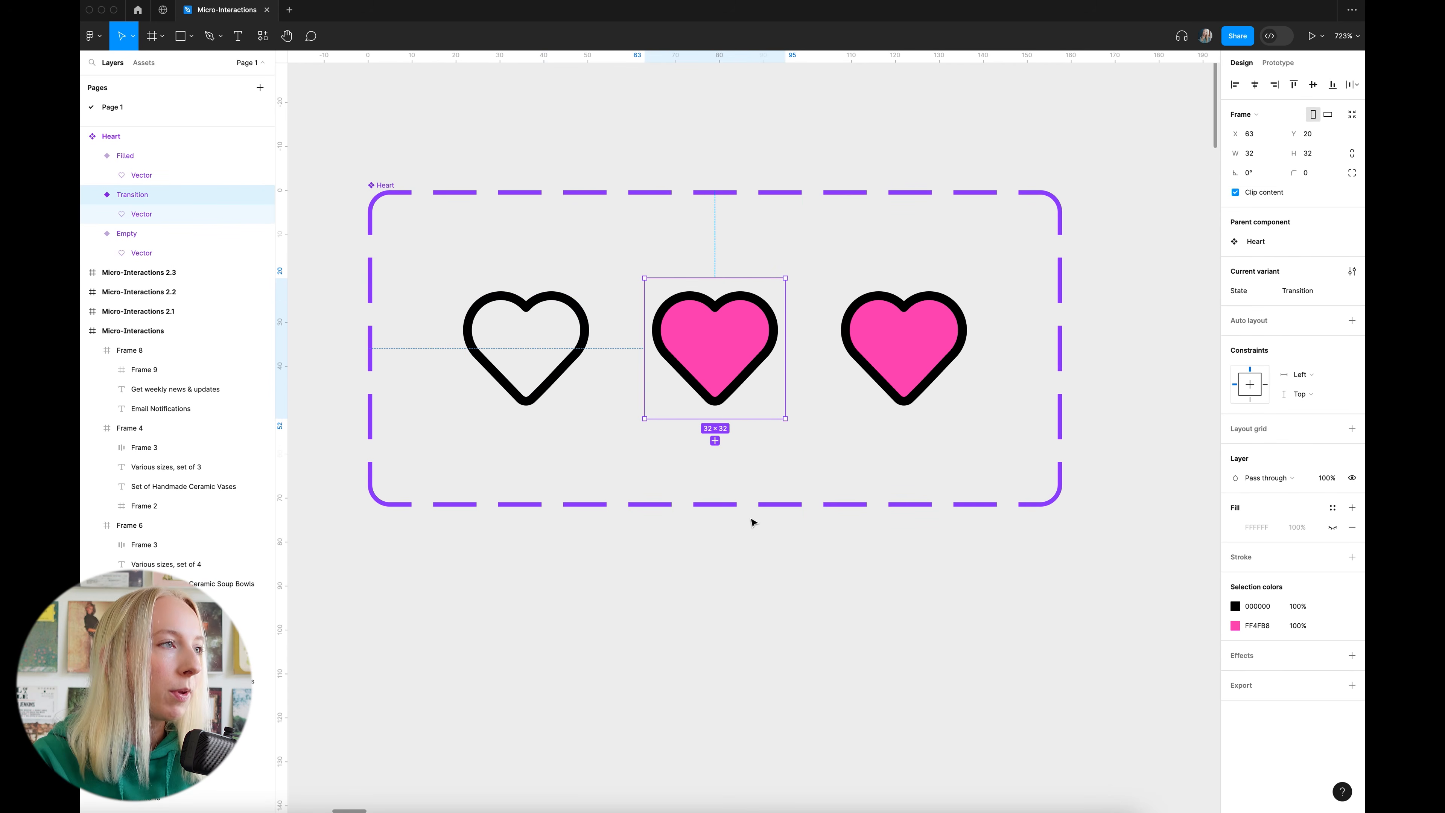
double_click(698, 316)
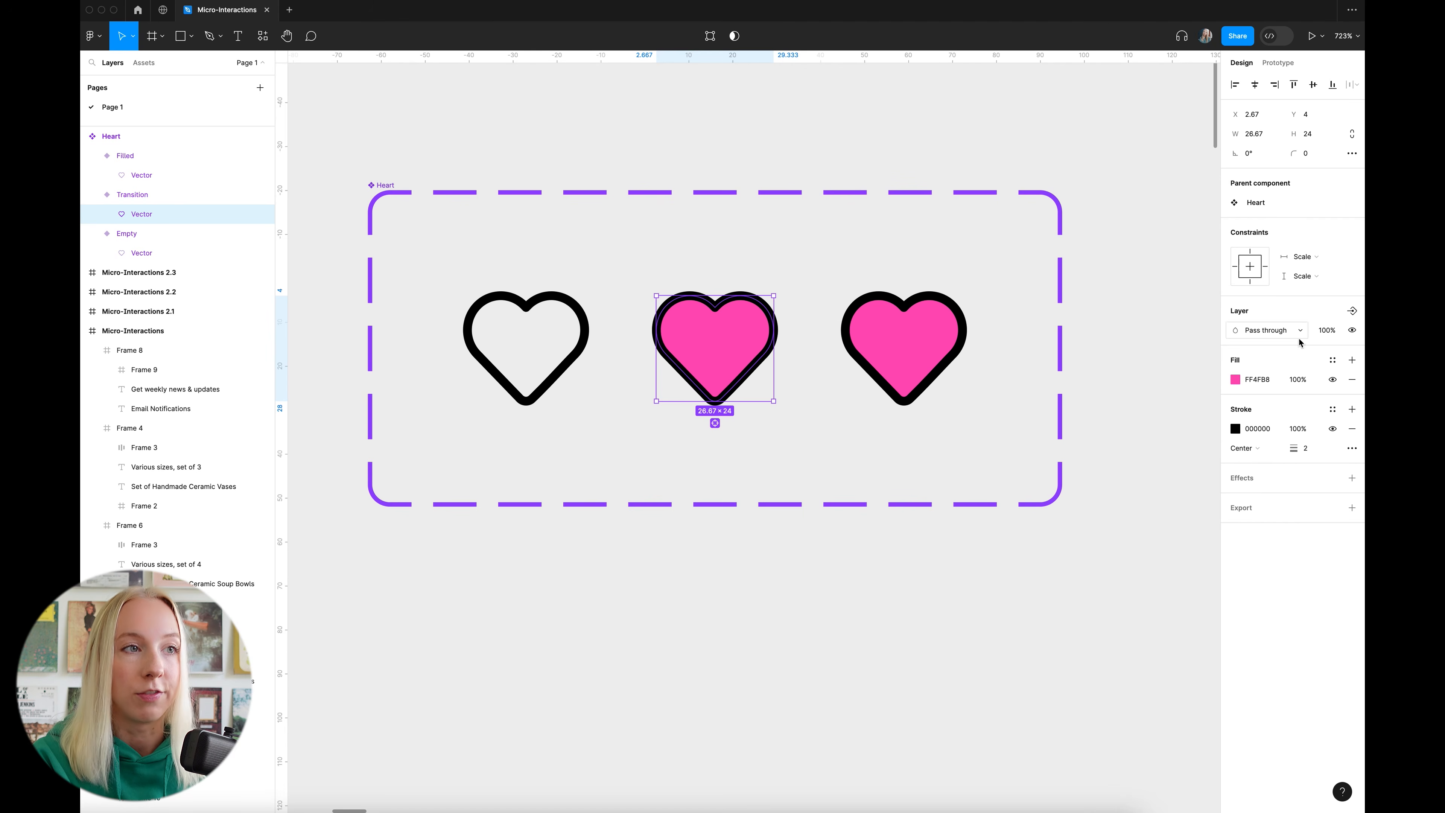
left_click(1299, 380)
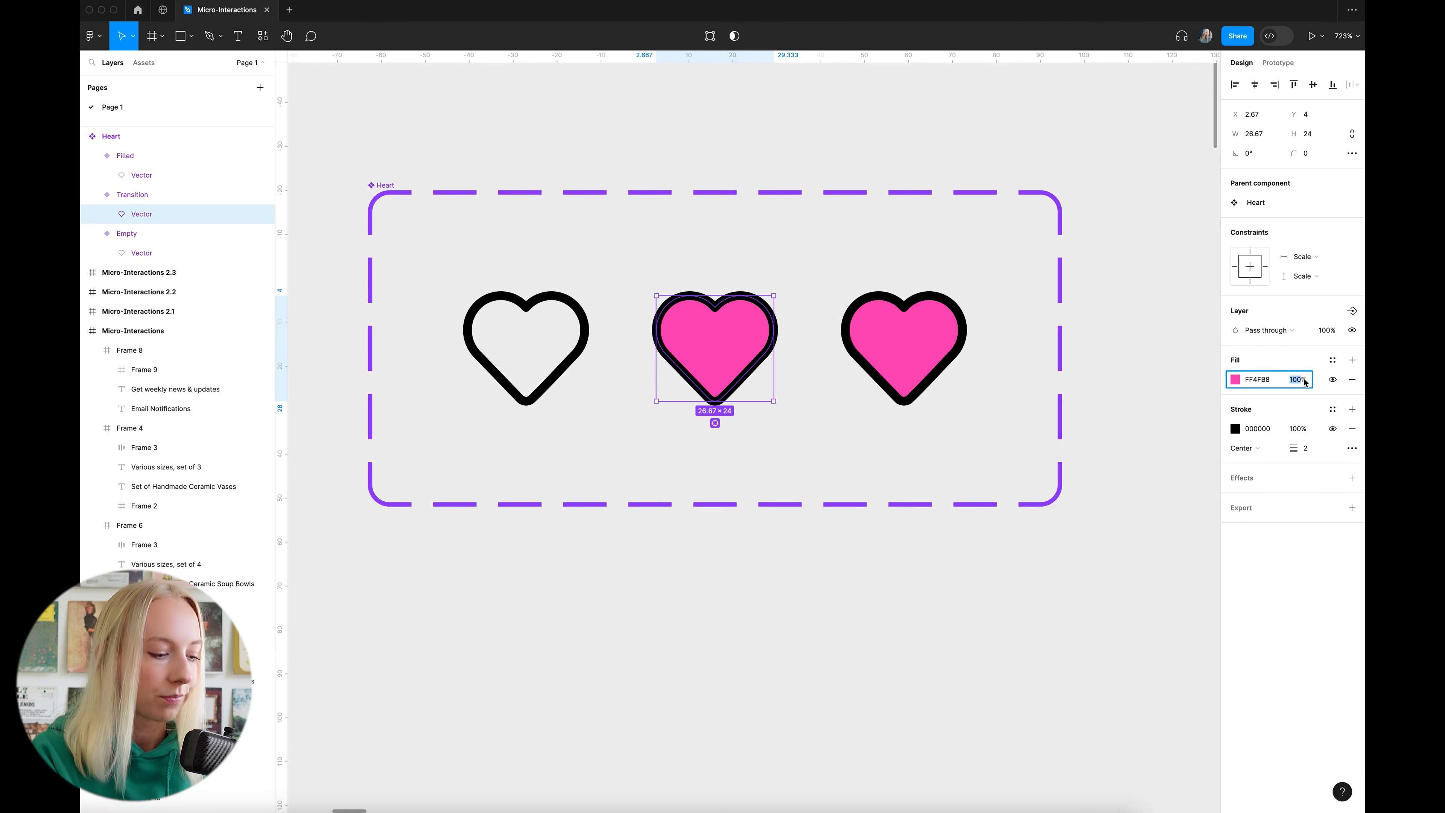
type("75")
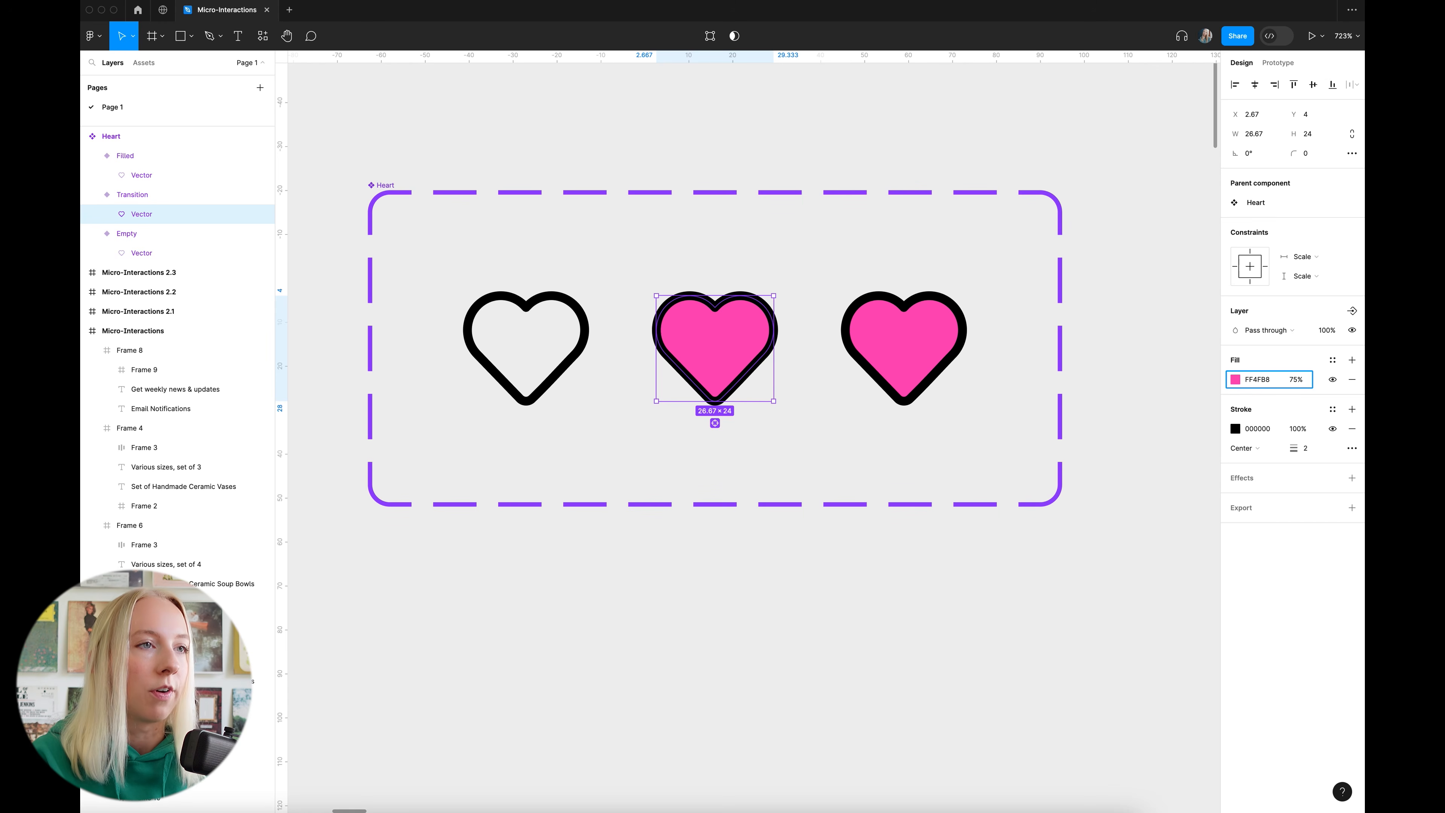
key("Return")
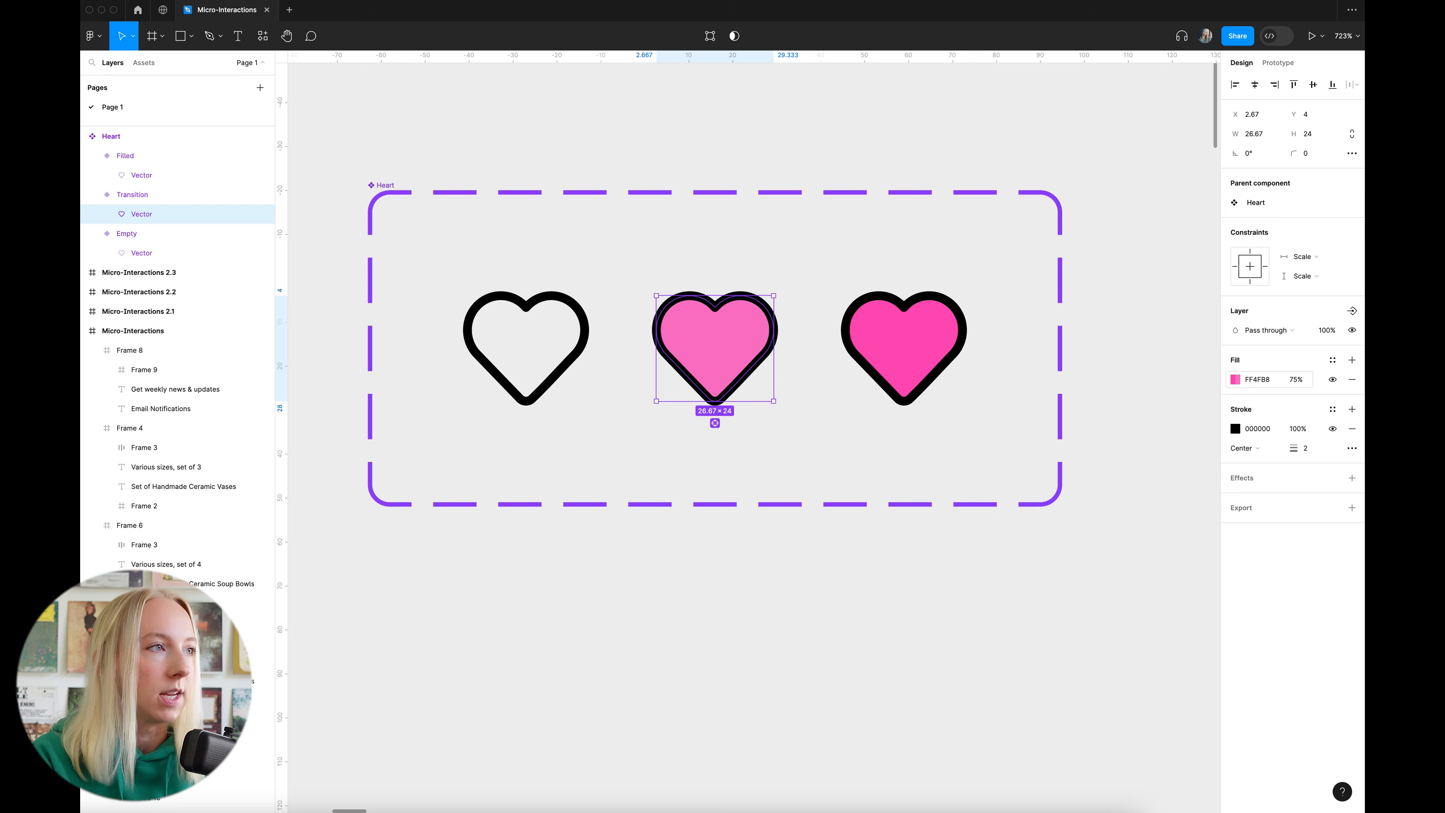
left_click(783, 570)
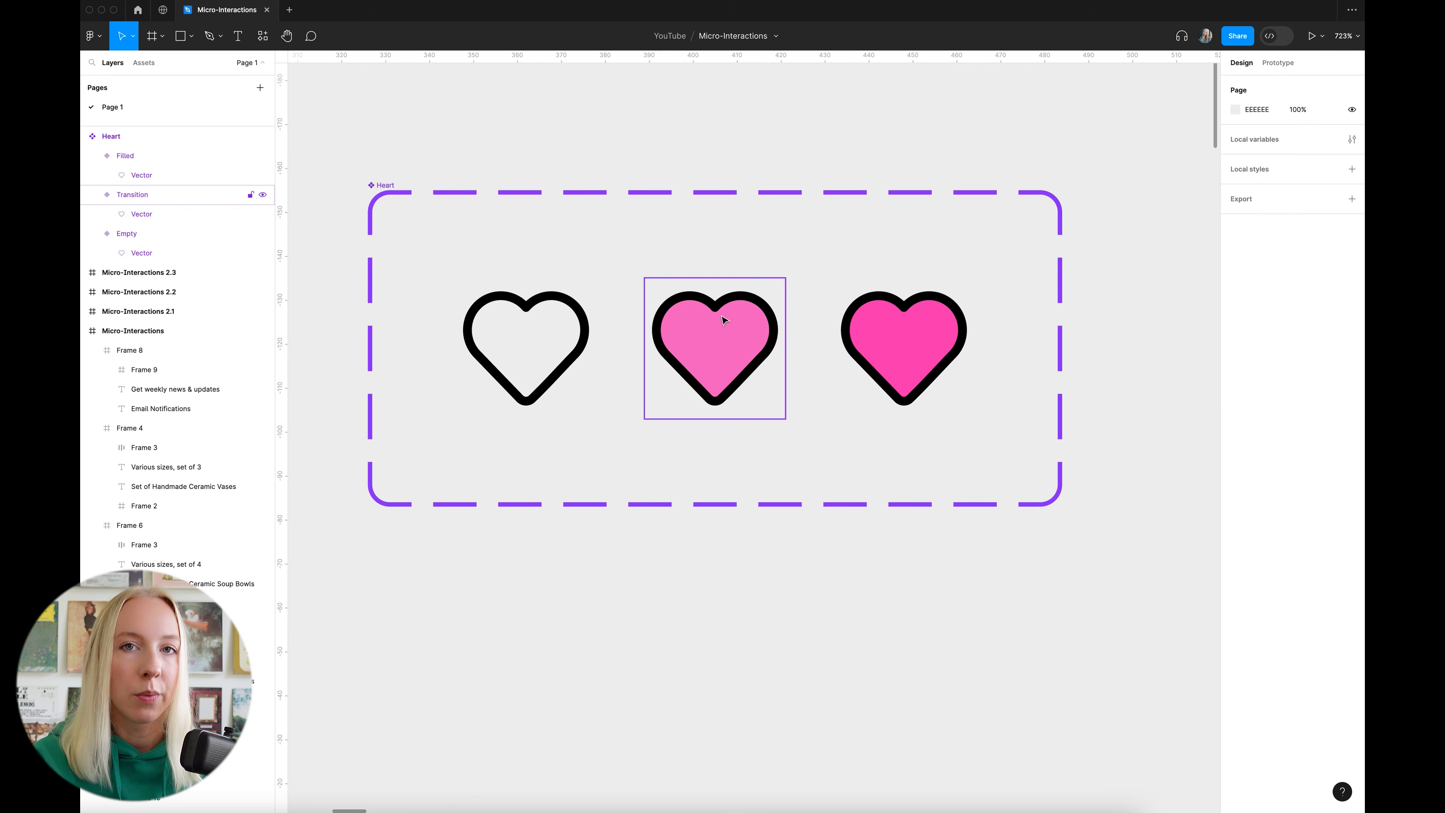
Enlarge the Transition variant's heart vector to 30 × 26, expanding it on all sides
scroll(724, 321, "down", 3)
scroll(732, 327, "up", 3)
scroll(712, 365, "up", 3)
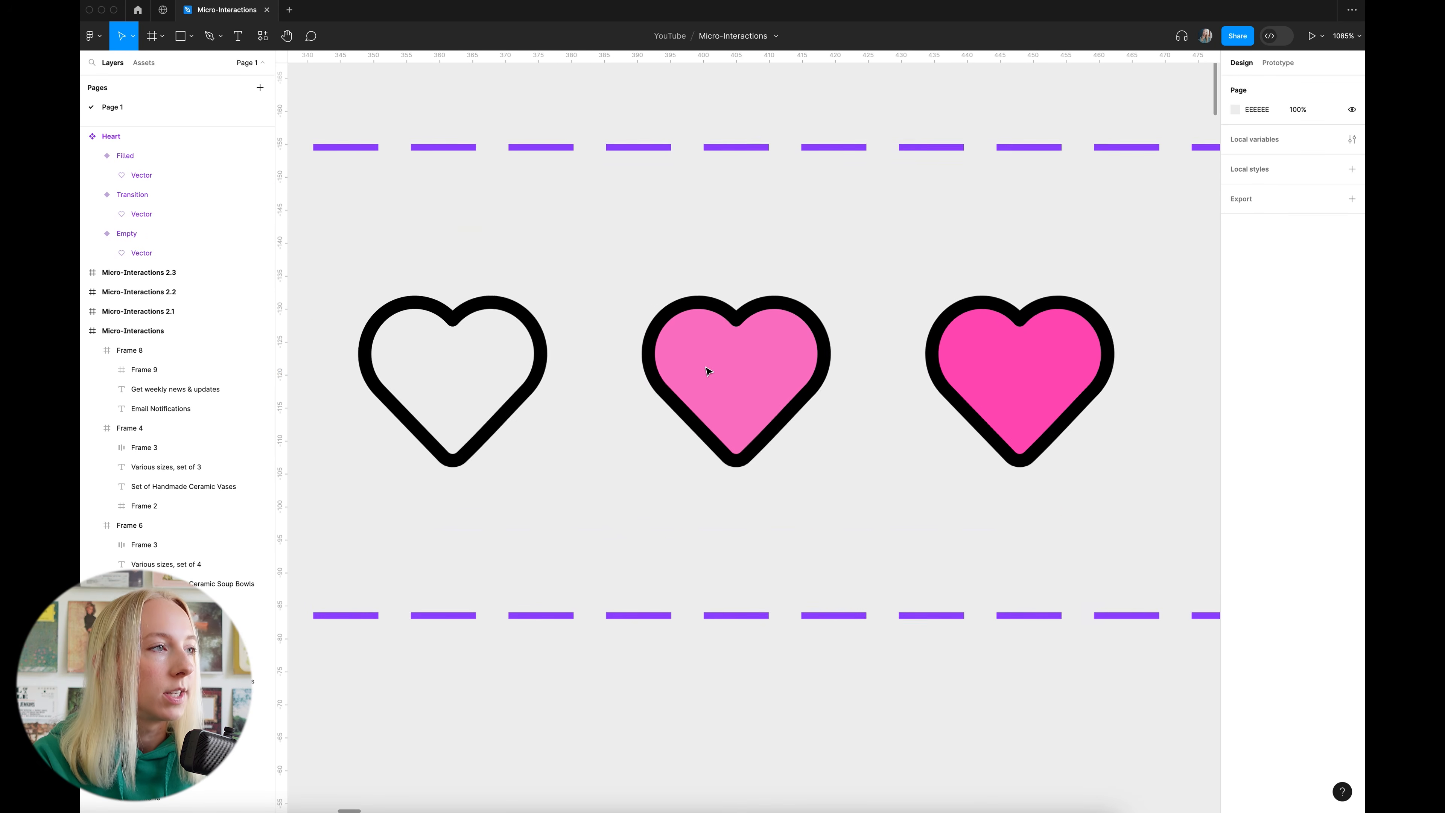
left_click(708, 371)
double_click(739, 348)
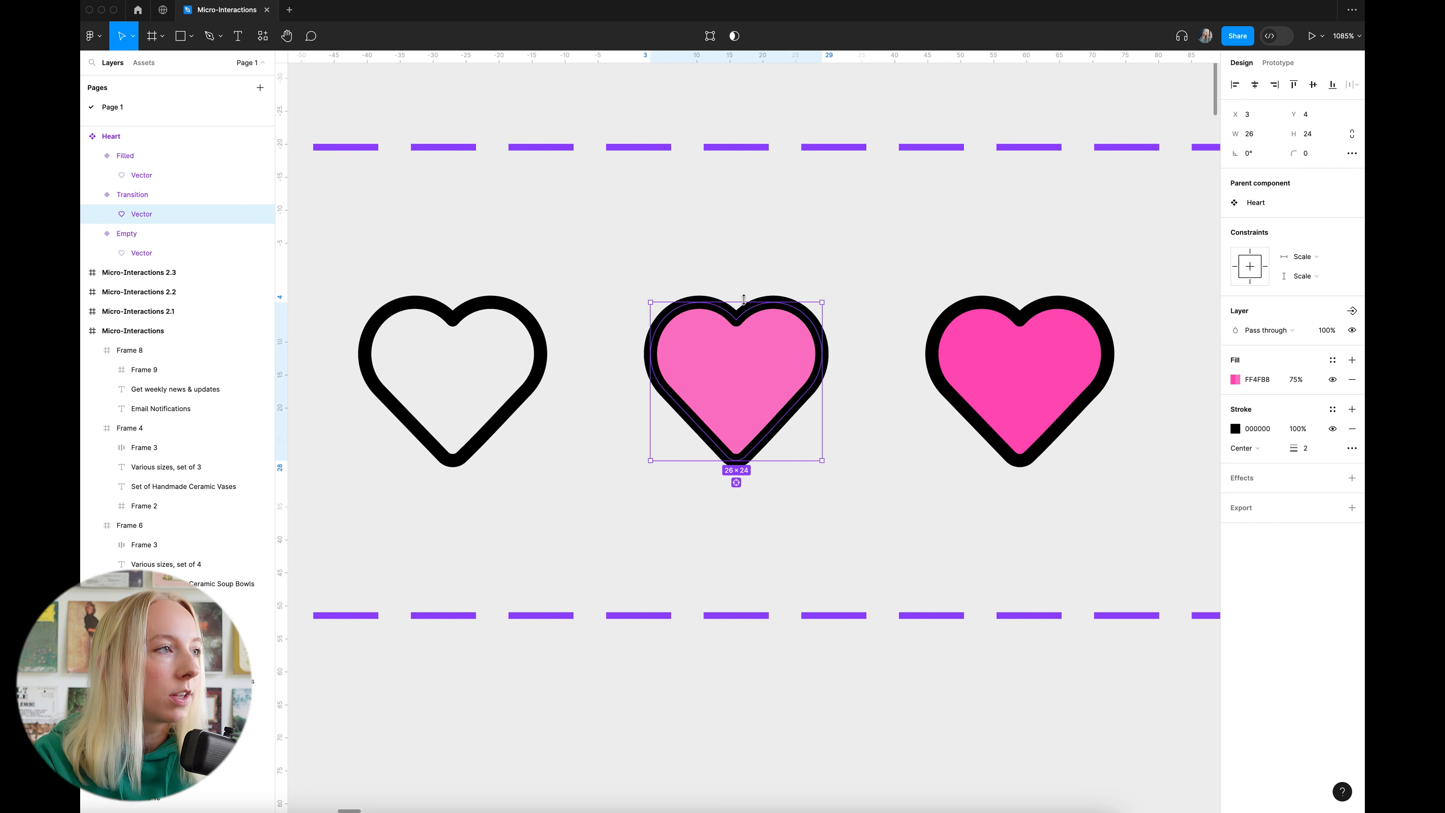
left_click_drag(744, 299, 747, 294)
left_click_drag(756, 461, 758, 468)
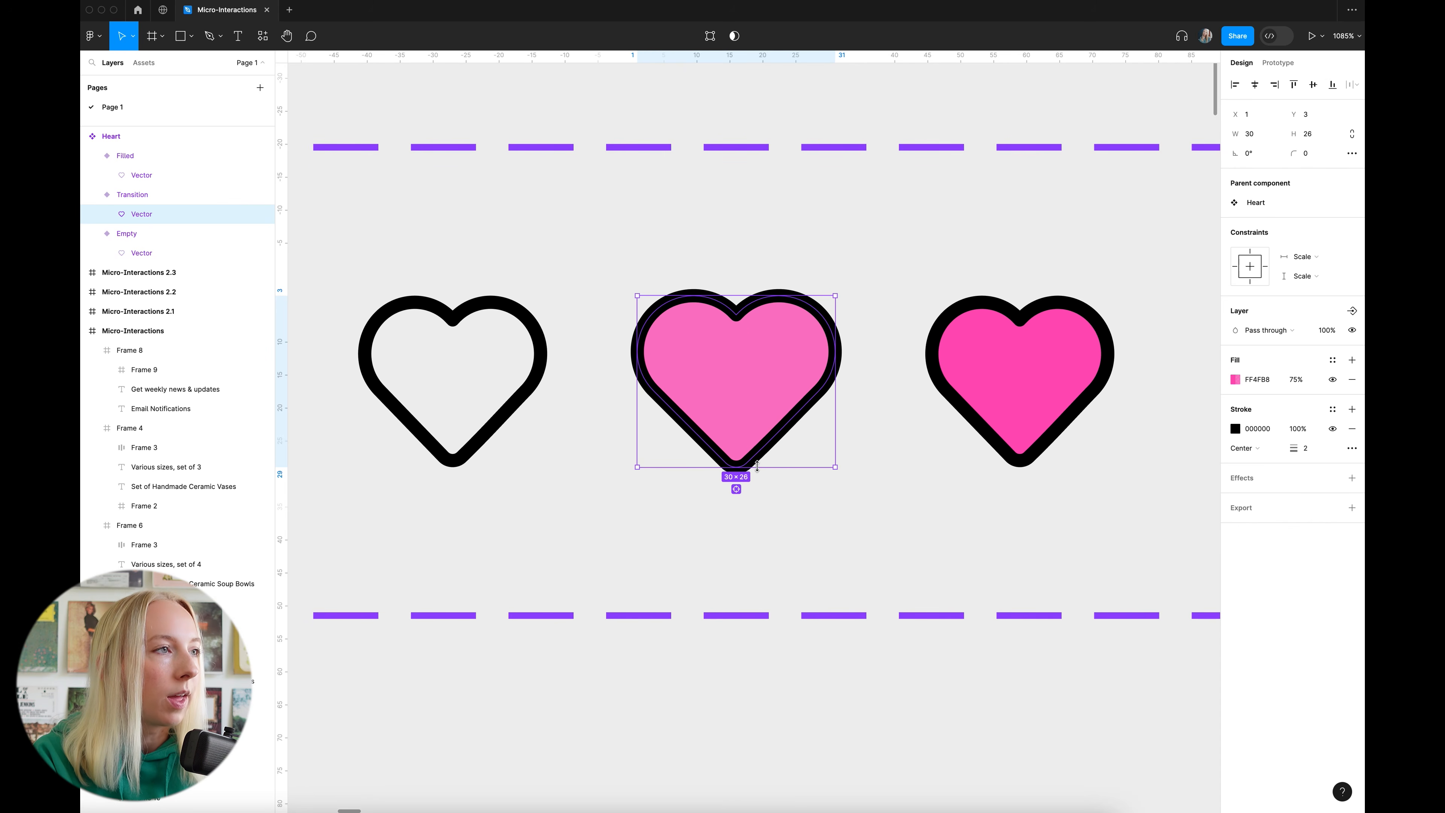
left_click(864, 533)
scroll(769, 491, "down", 3)
scroll(769, 491, "down", 2)
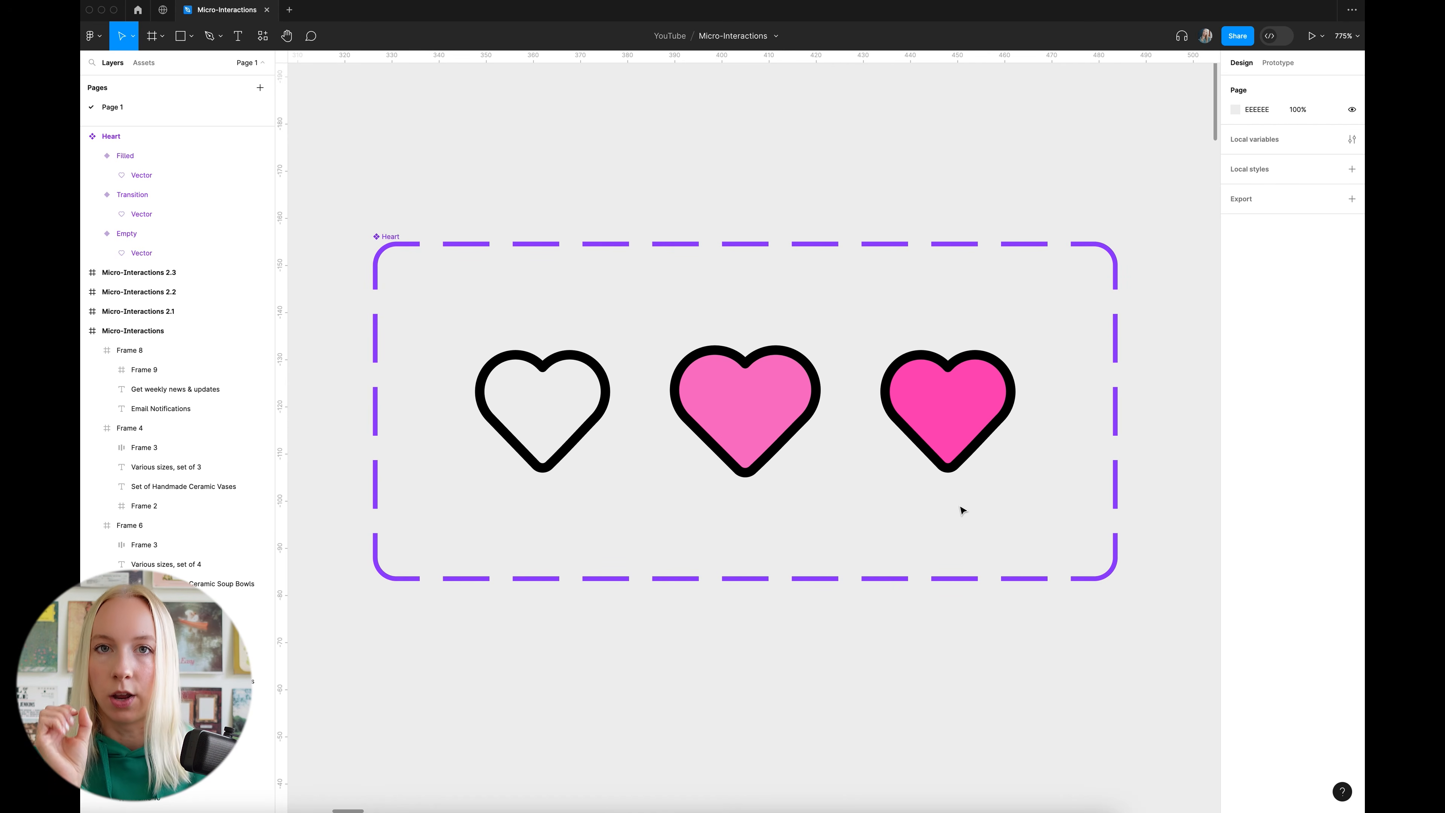
Connect the Empty variant to the Transition variant with an on-click Change to interaction using Smart animate
scroll(639, 362, "left", 2)
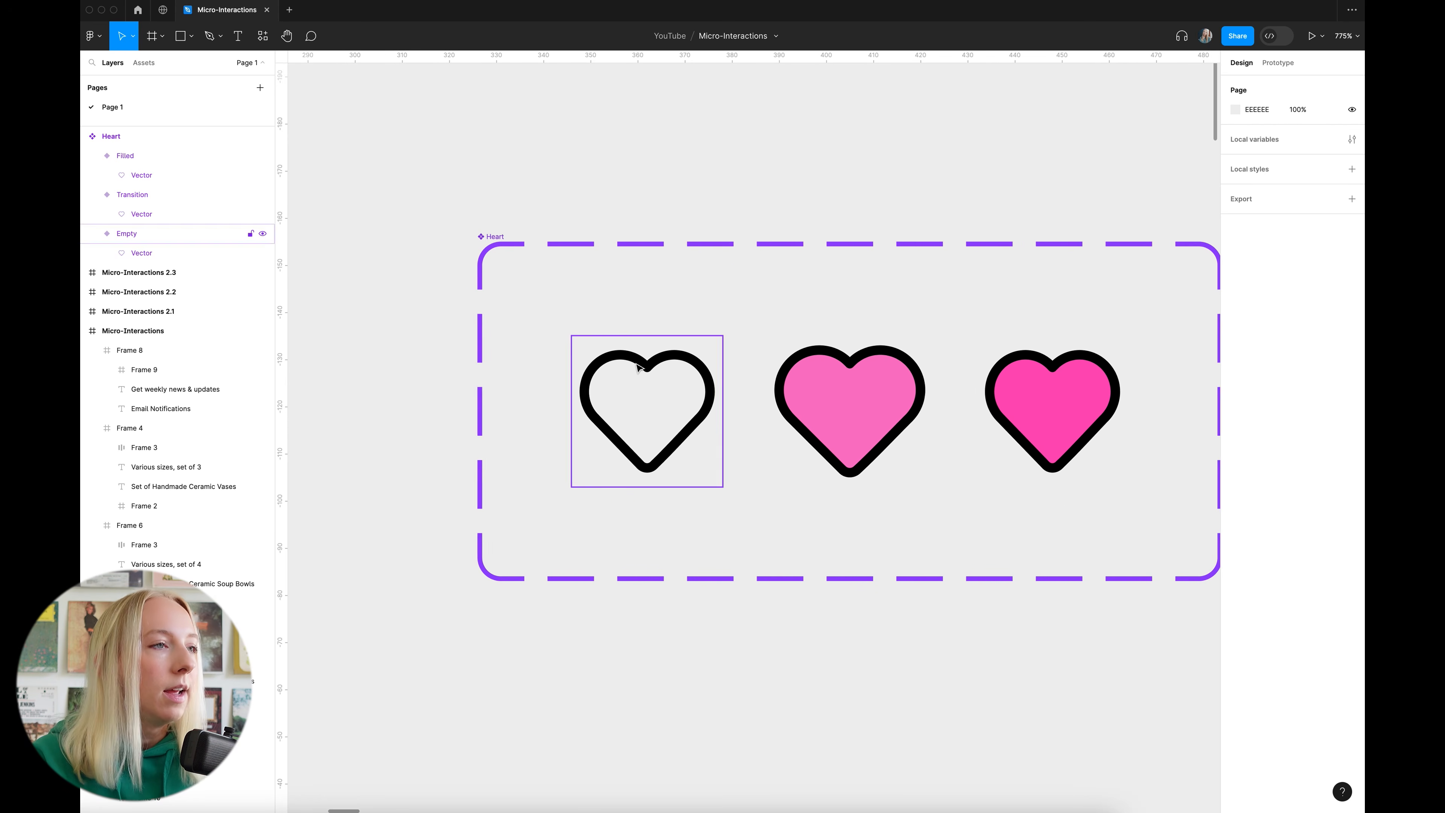
scroll(641, 367, "right", 2)
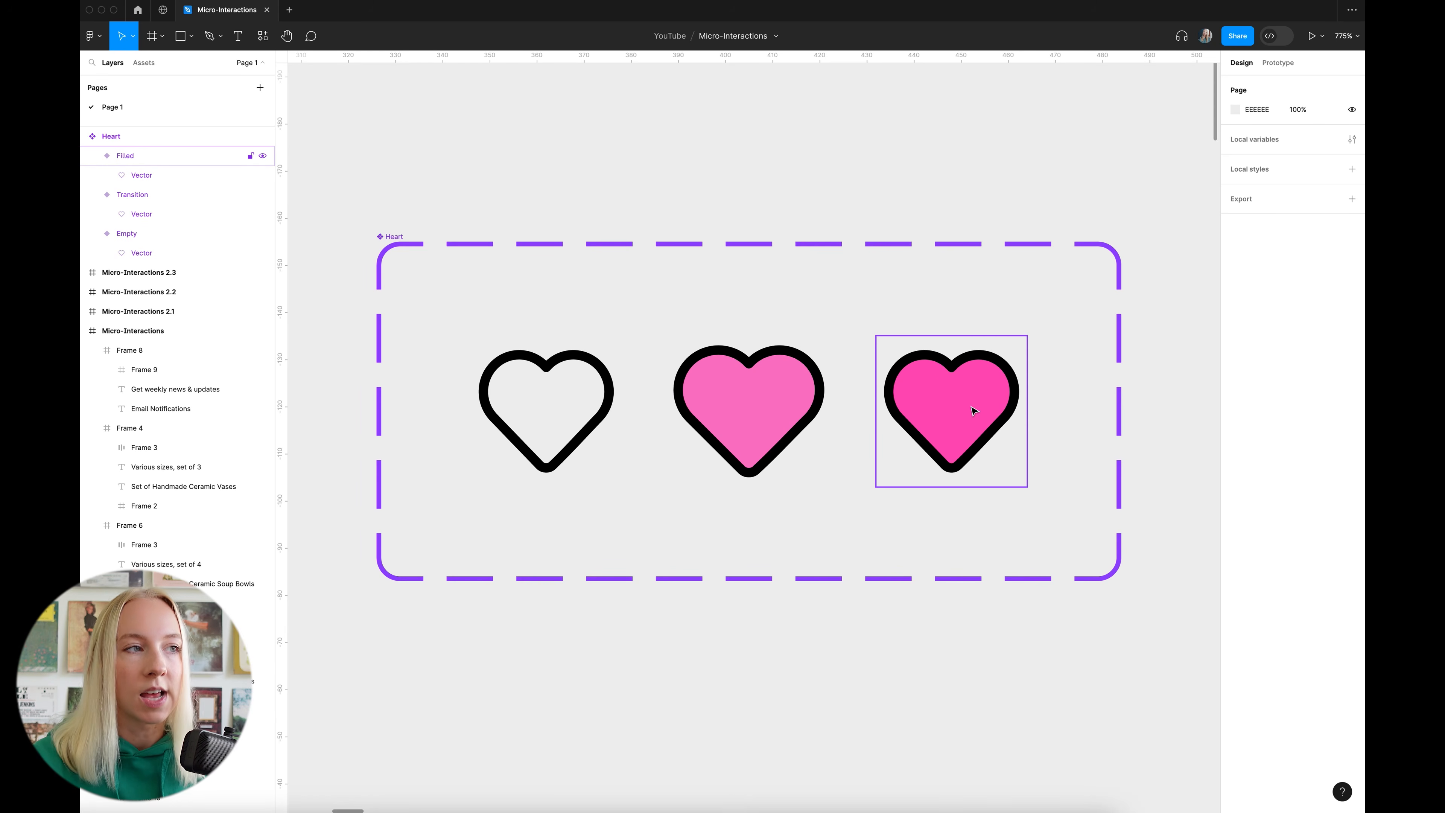
scroll(974, 410, "up", 2)
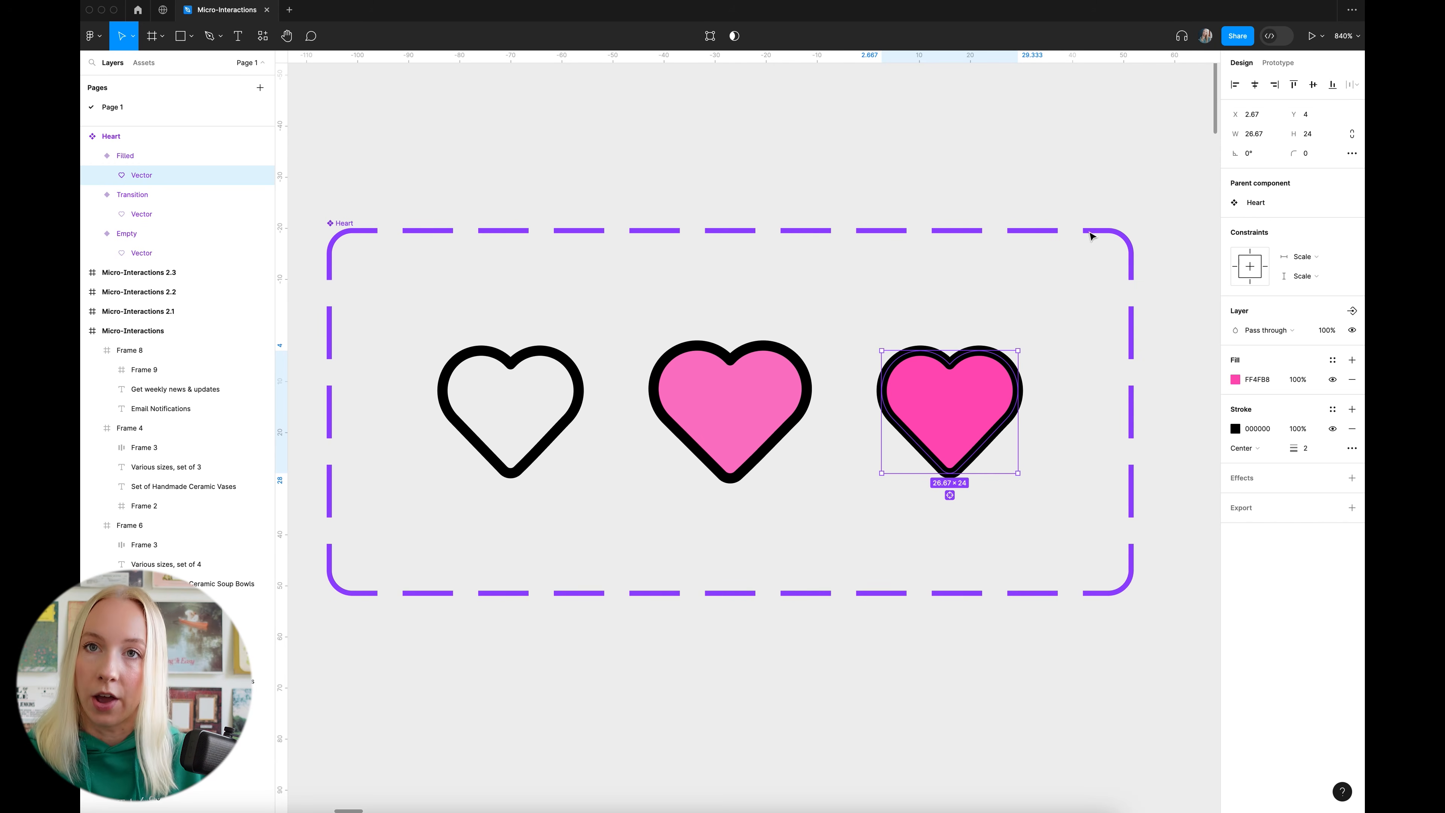
left_click(892, 141)
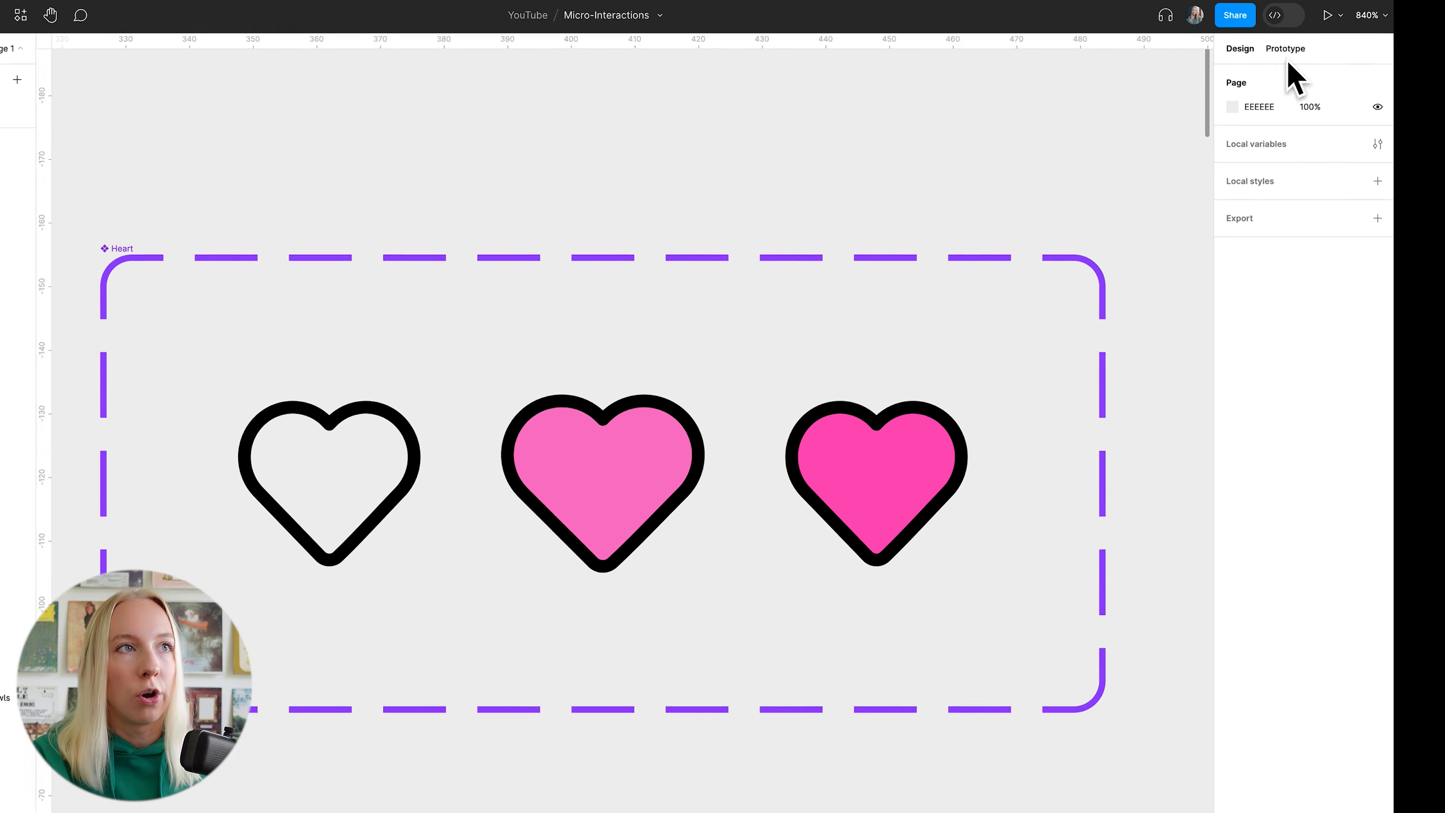
left_click(1278, 62)
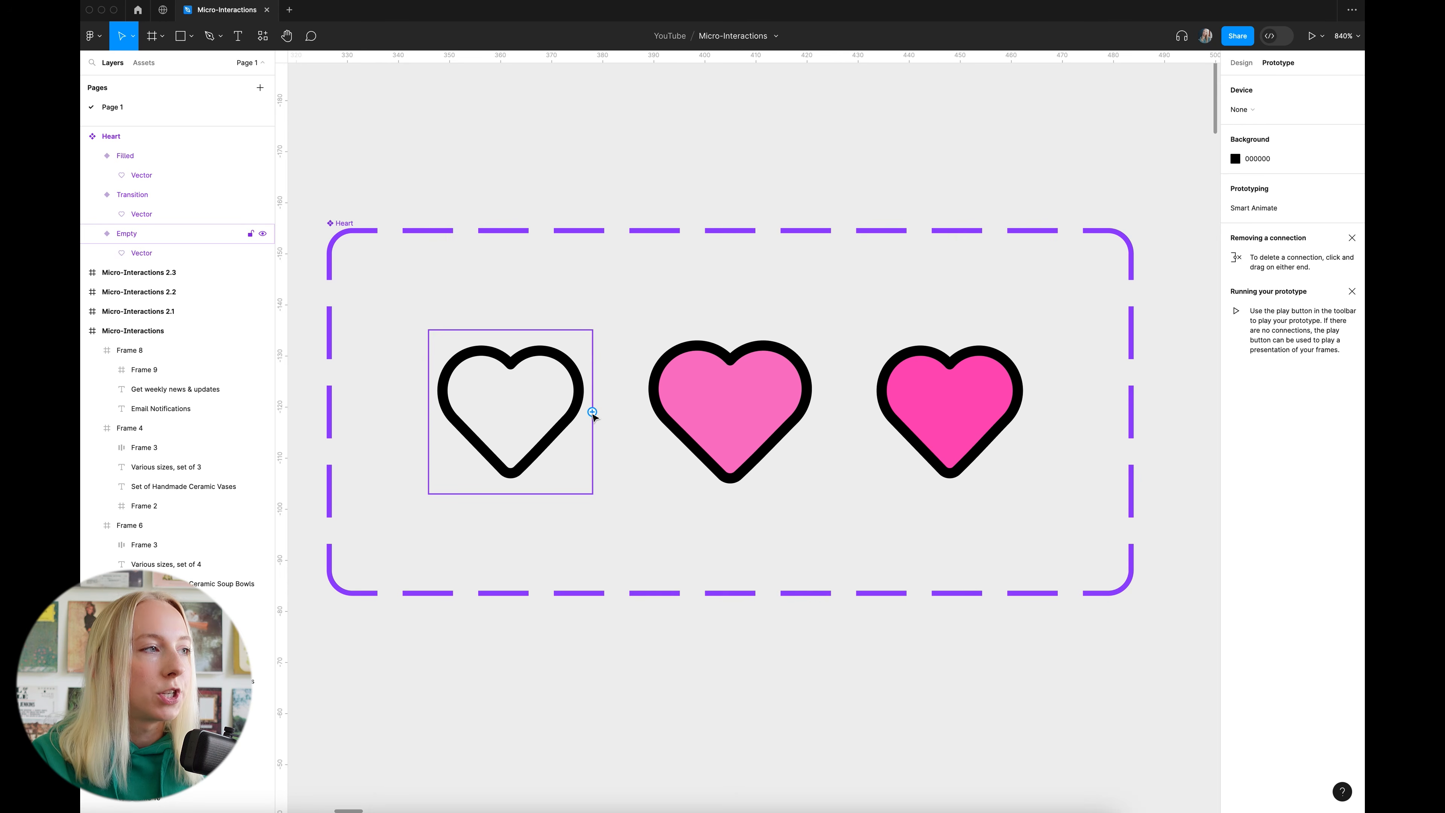
left_click_drag(591, 412, 671, 450)
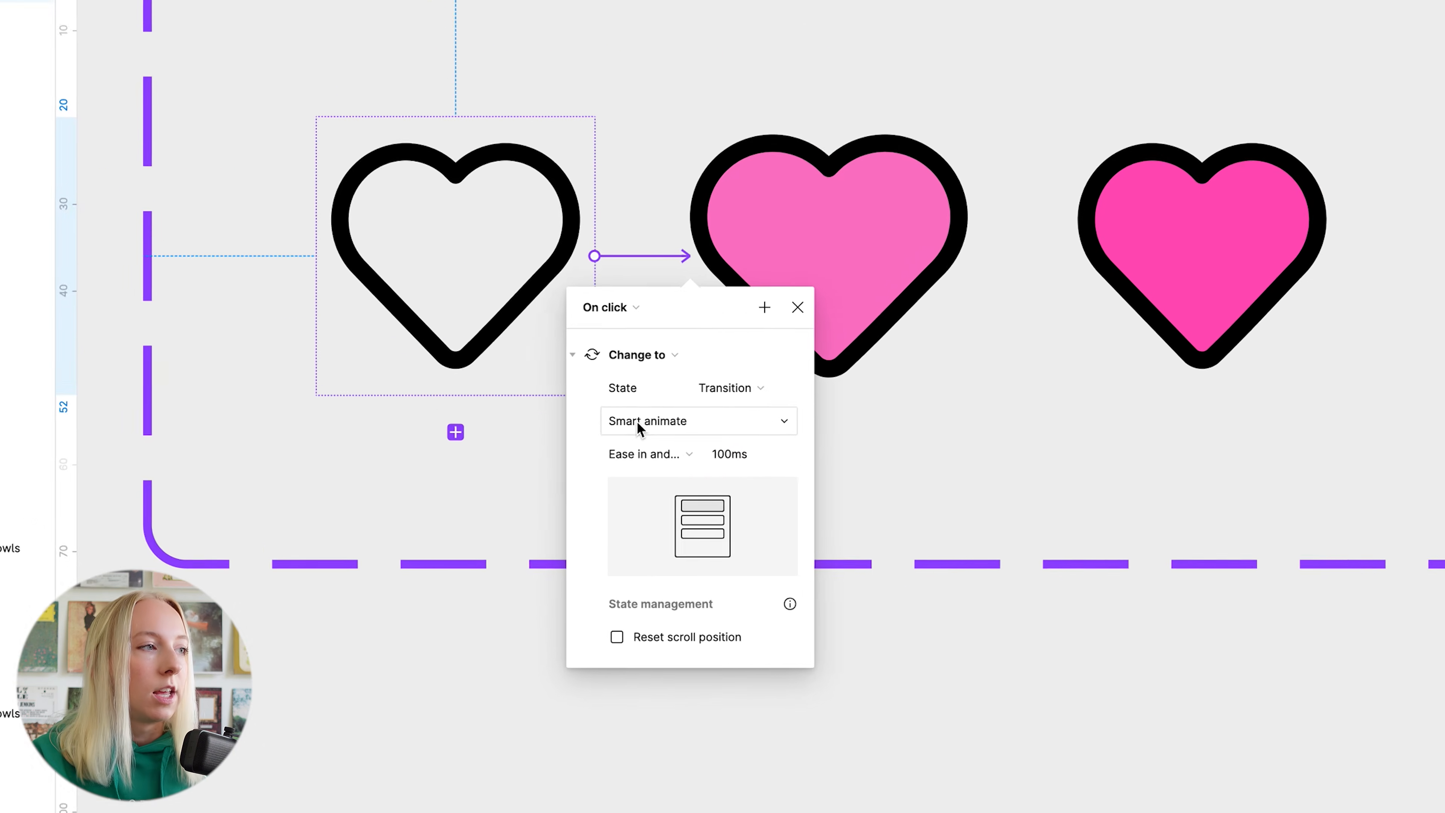
left_click(623, 509)
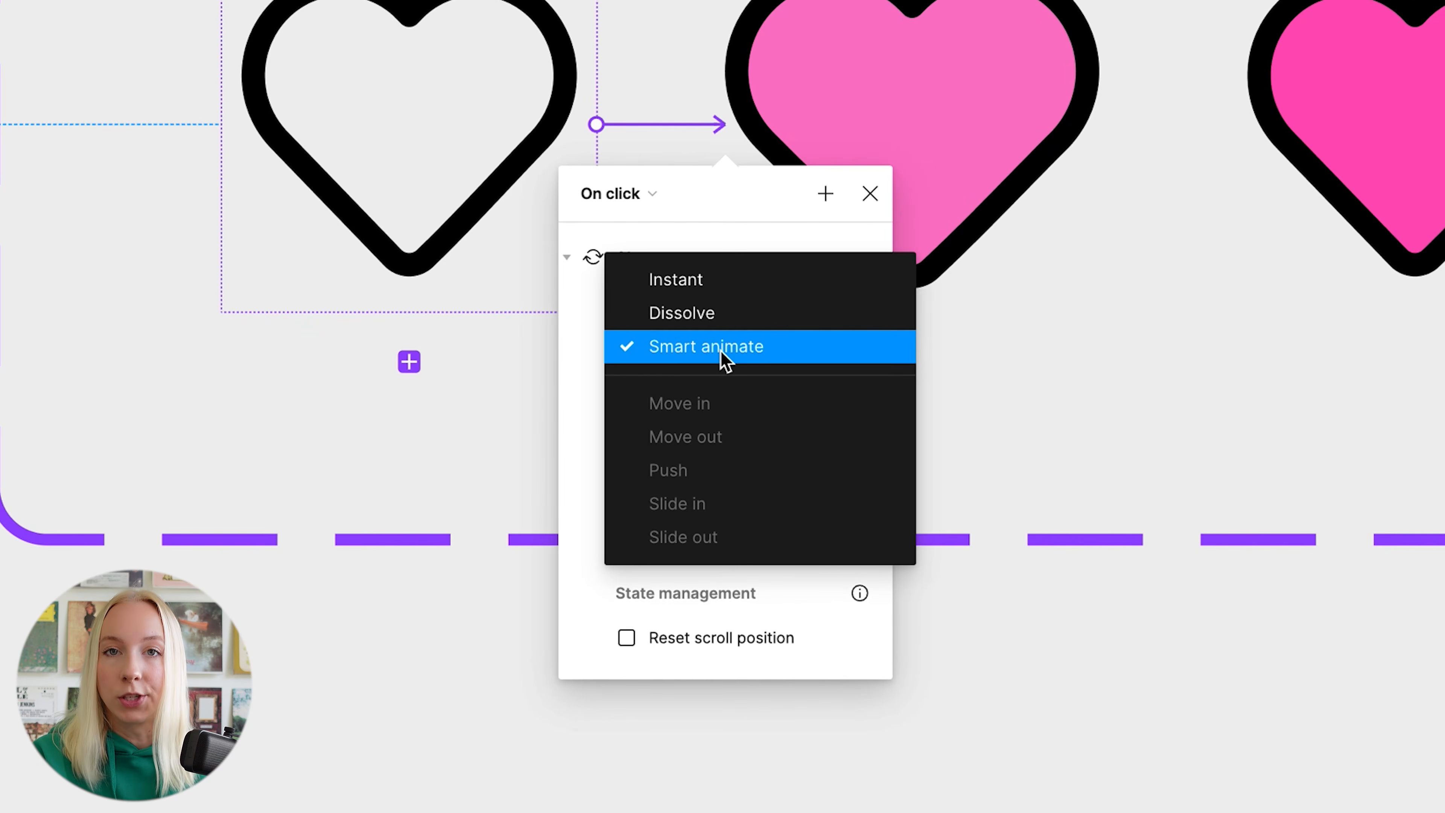
left_click(751, 355)
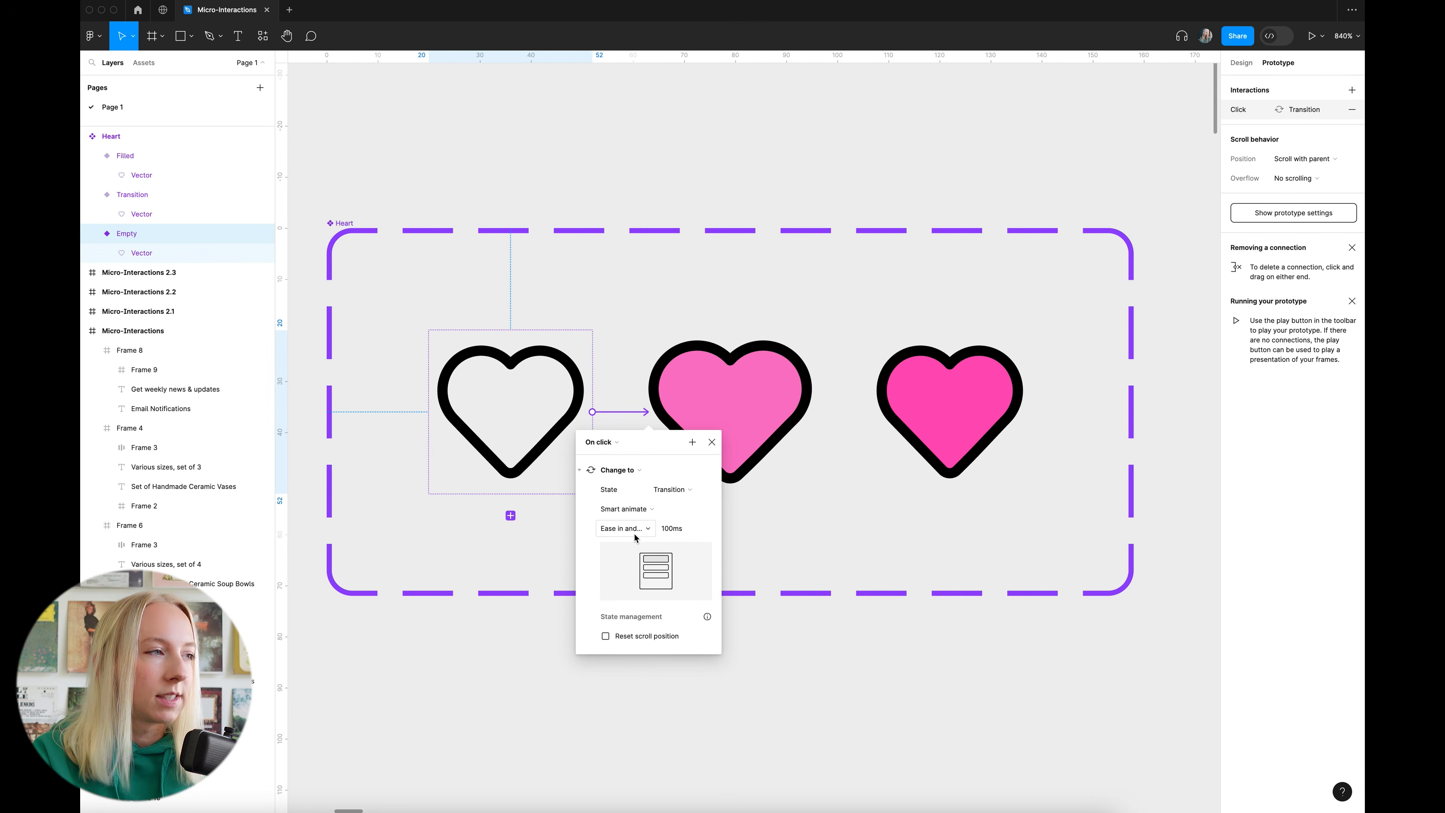
Set the duration of the Empty-to-Transition animation to 200 ms
left_click(667, 532)
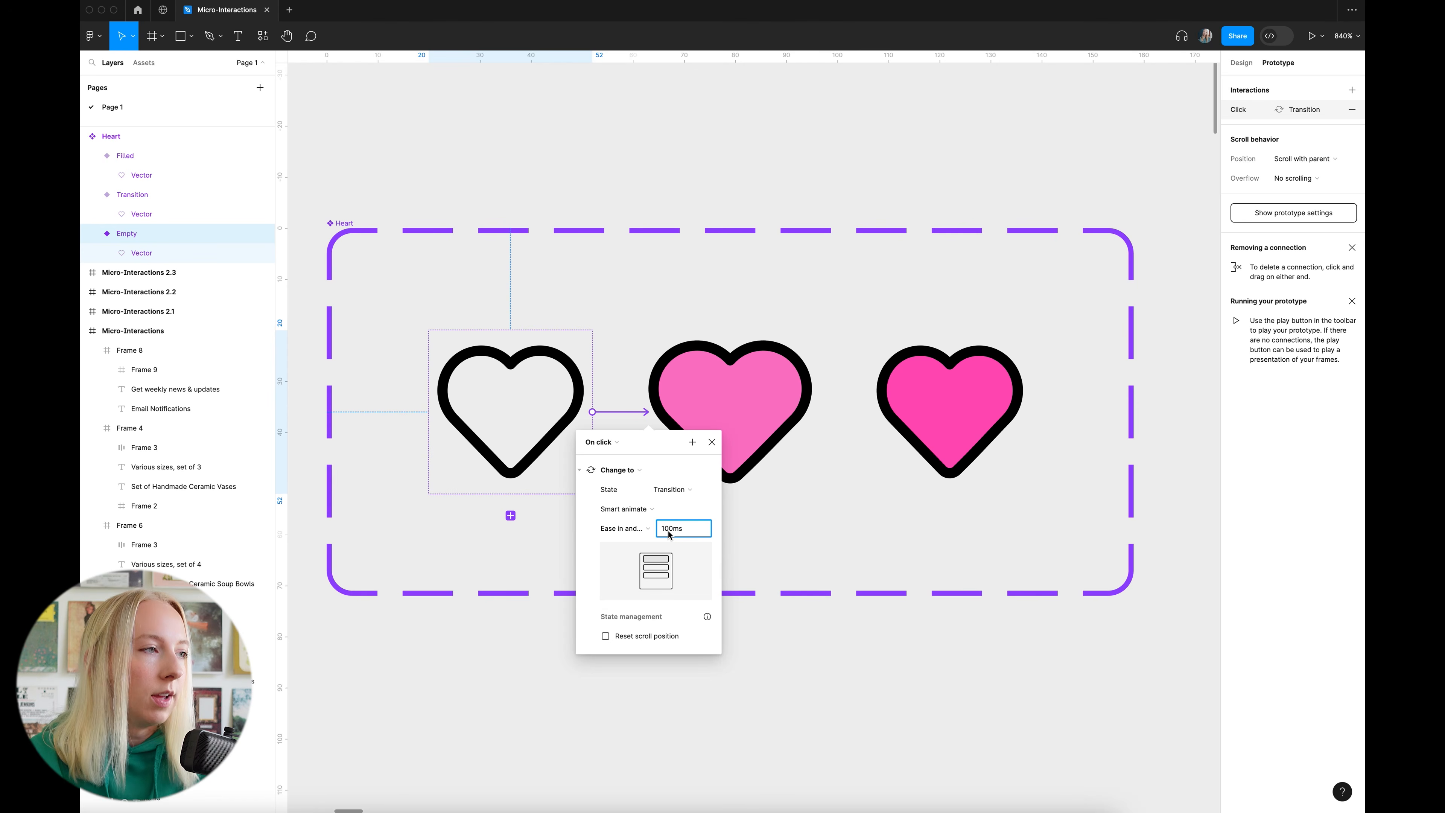
type("2")
key("Return")
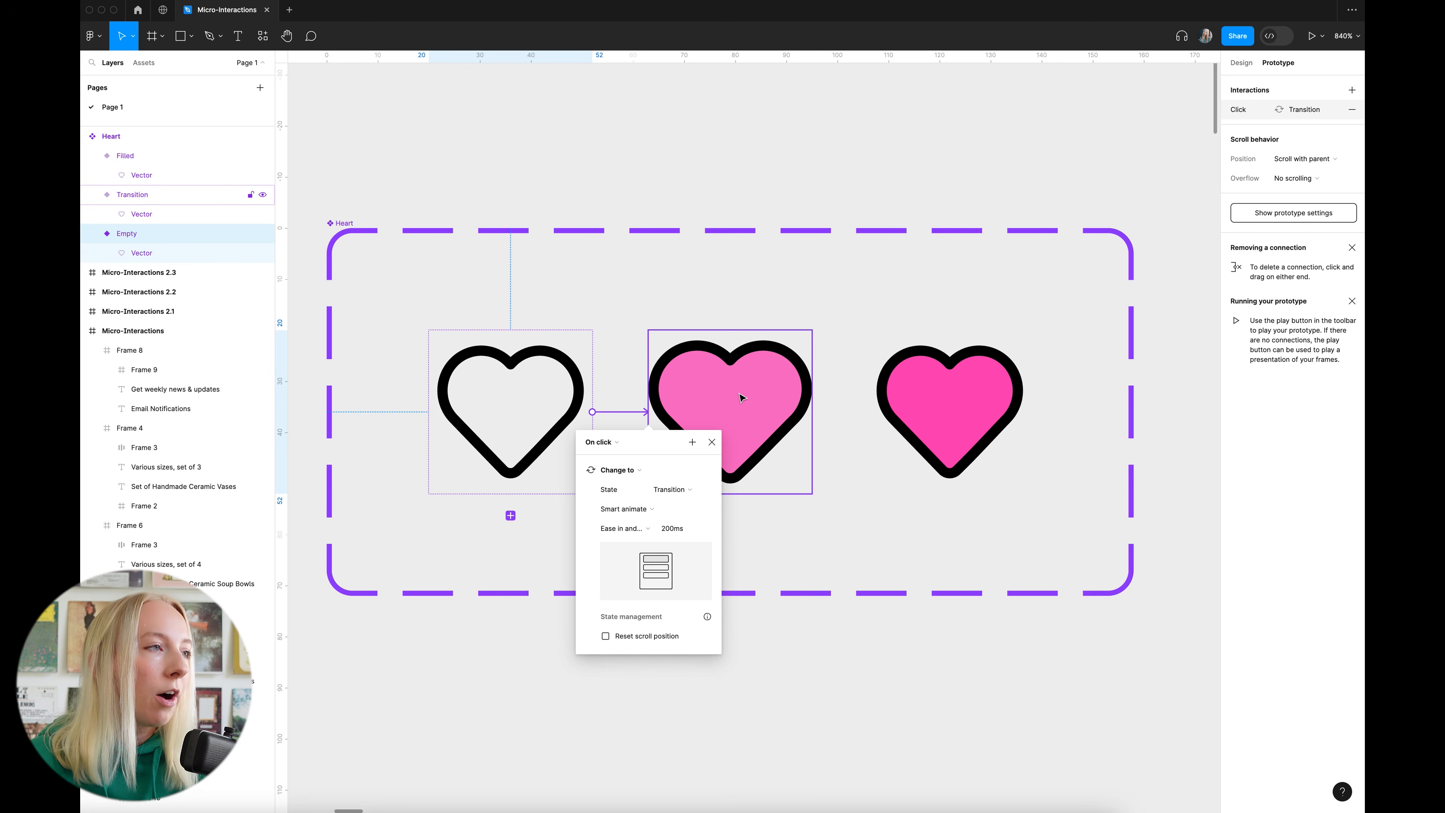
Connect the Transition variant to the Filled variant with an on-click interaction
left_click(814, 394)
left_click(780, 403)
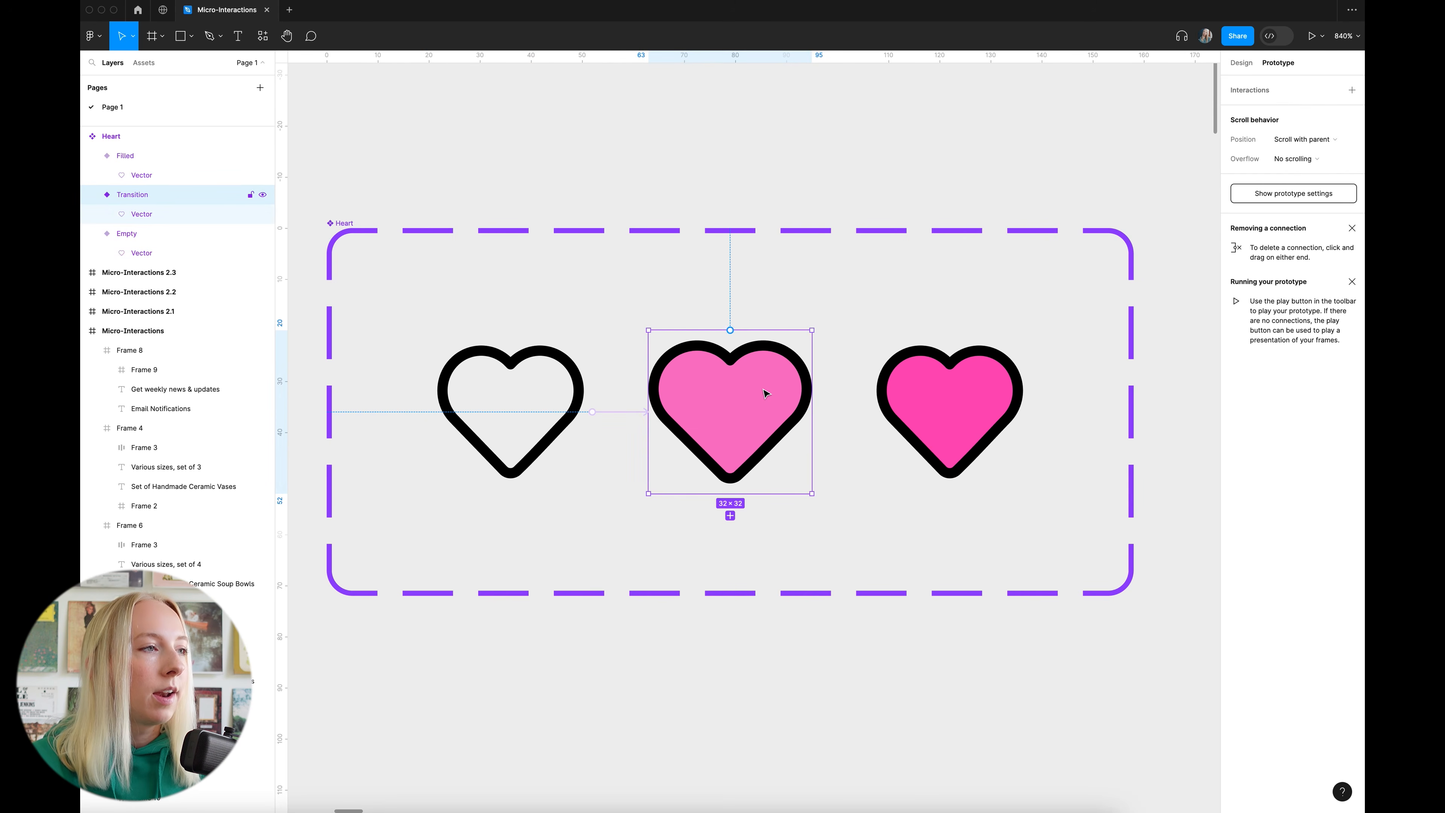
left_click_drag(813, 412, 985, 415)
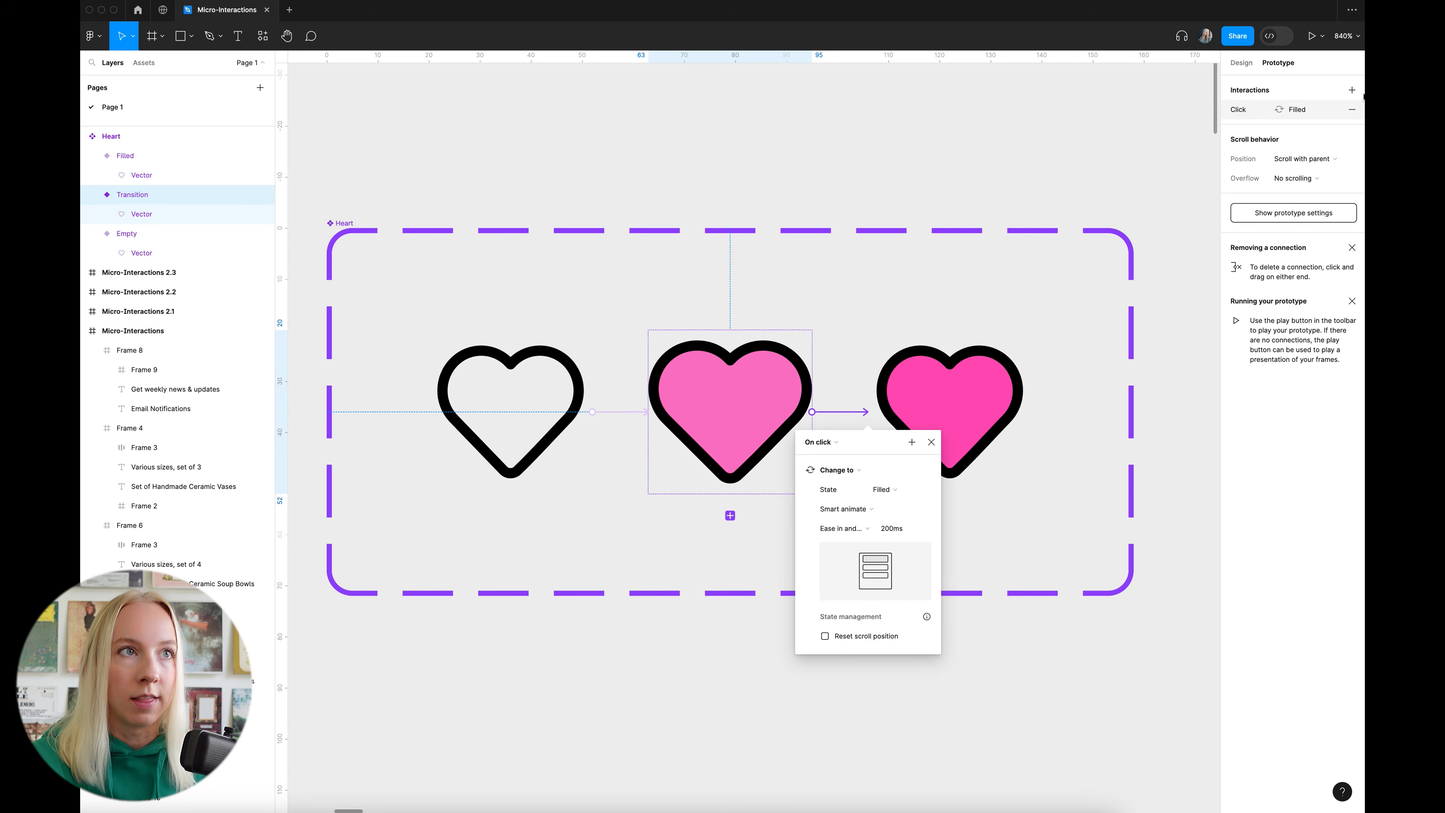
Add an interaction to the Transition variant with an After delay trigger of 1 ms
left_click(1352, 90)
left_click(1108, 109)
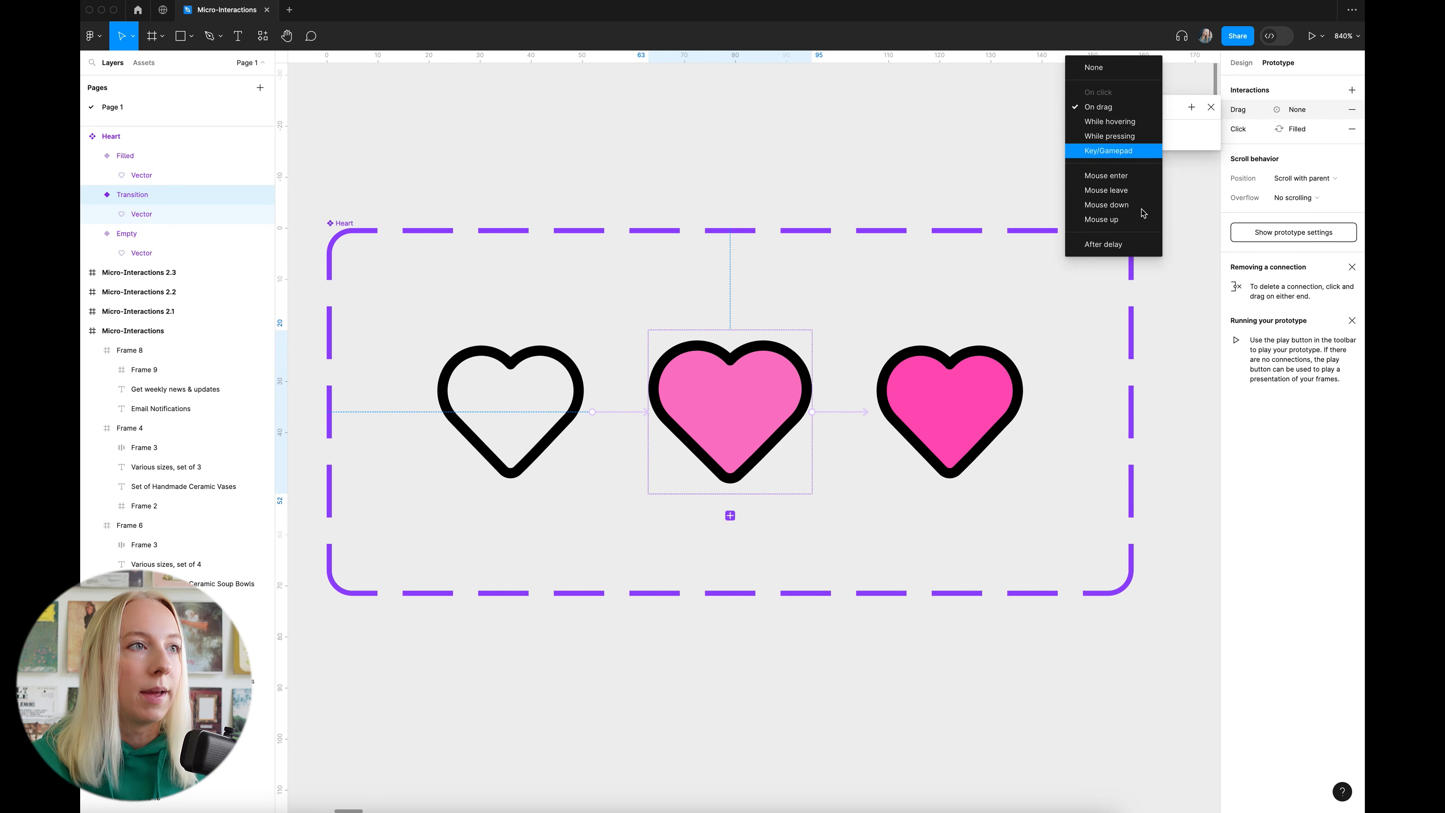
left_click(1135, 251)
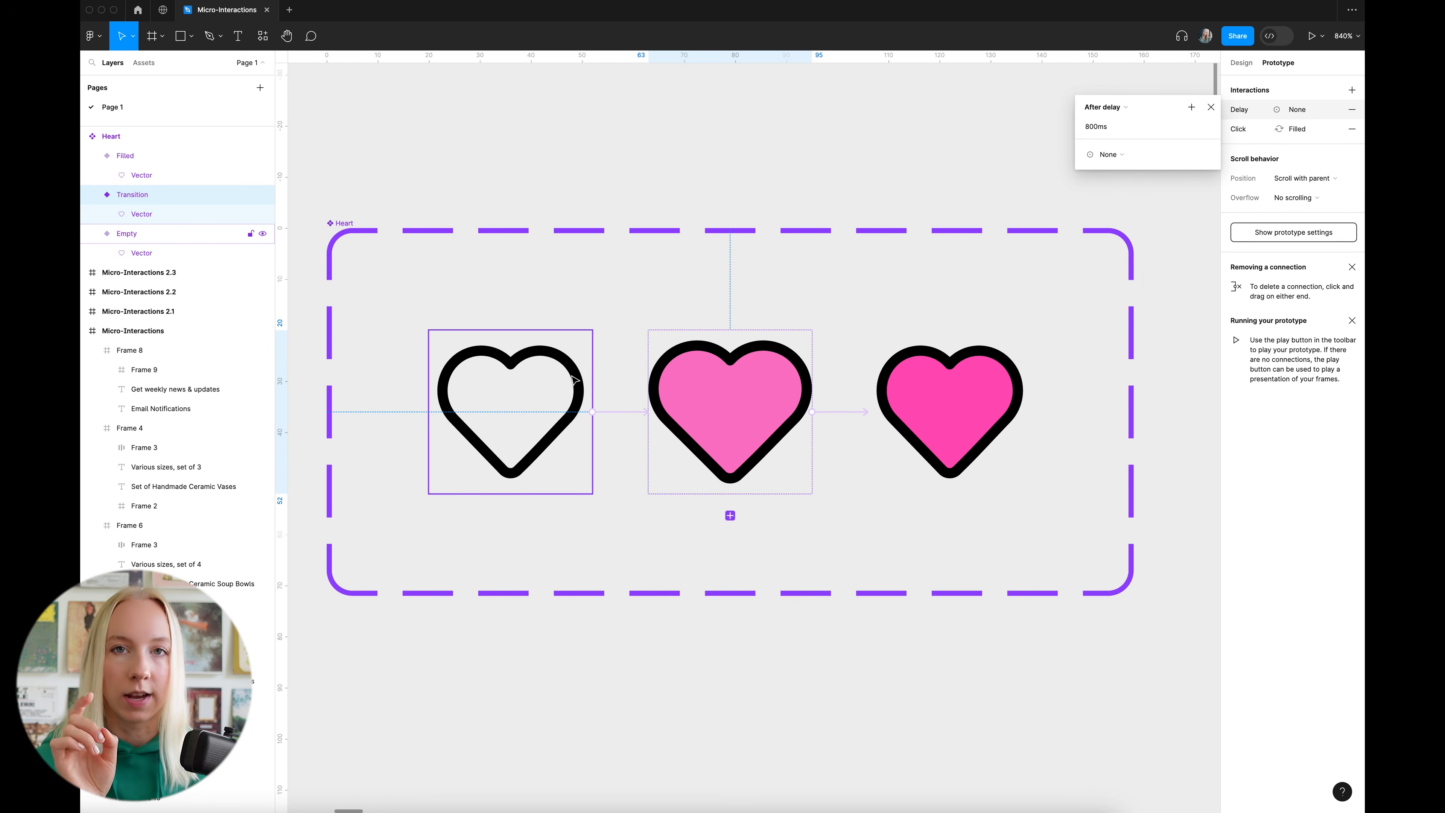
scroll(966, 397, "left", 1)
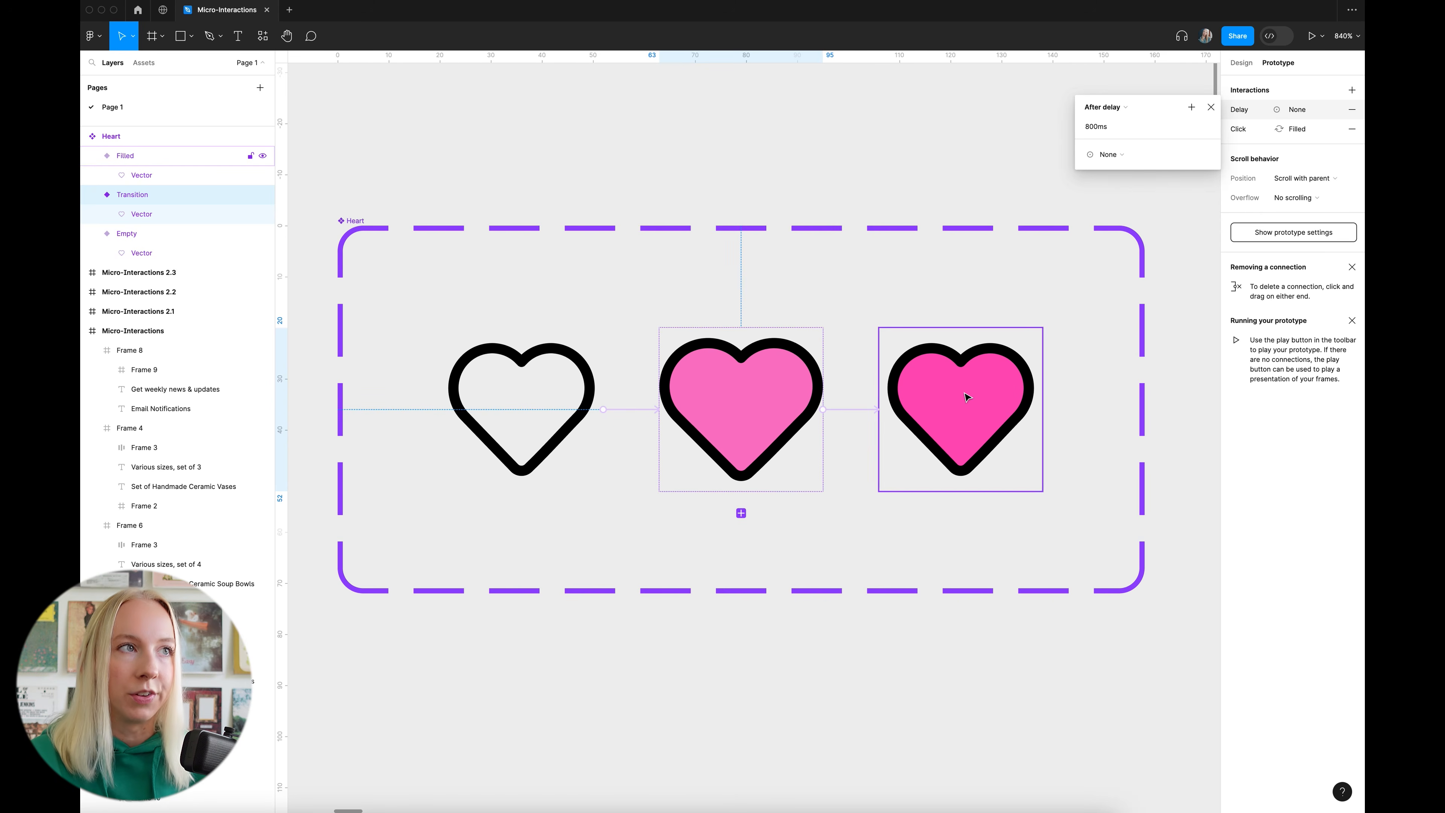
left_click(1099, 129)
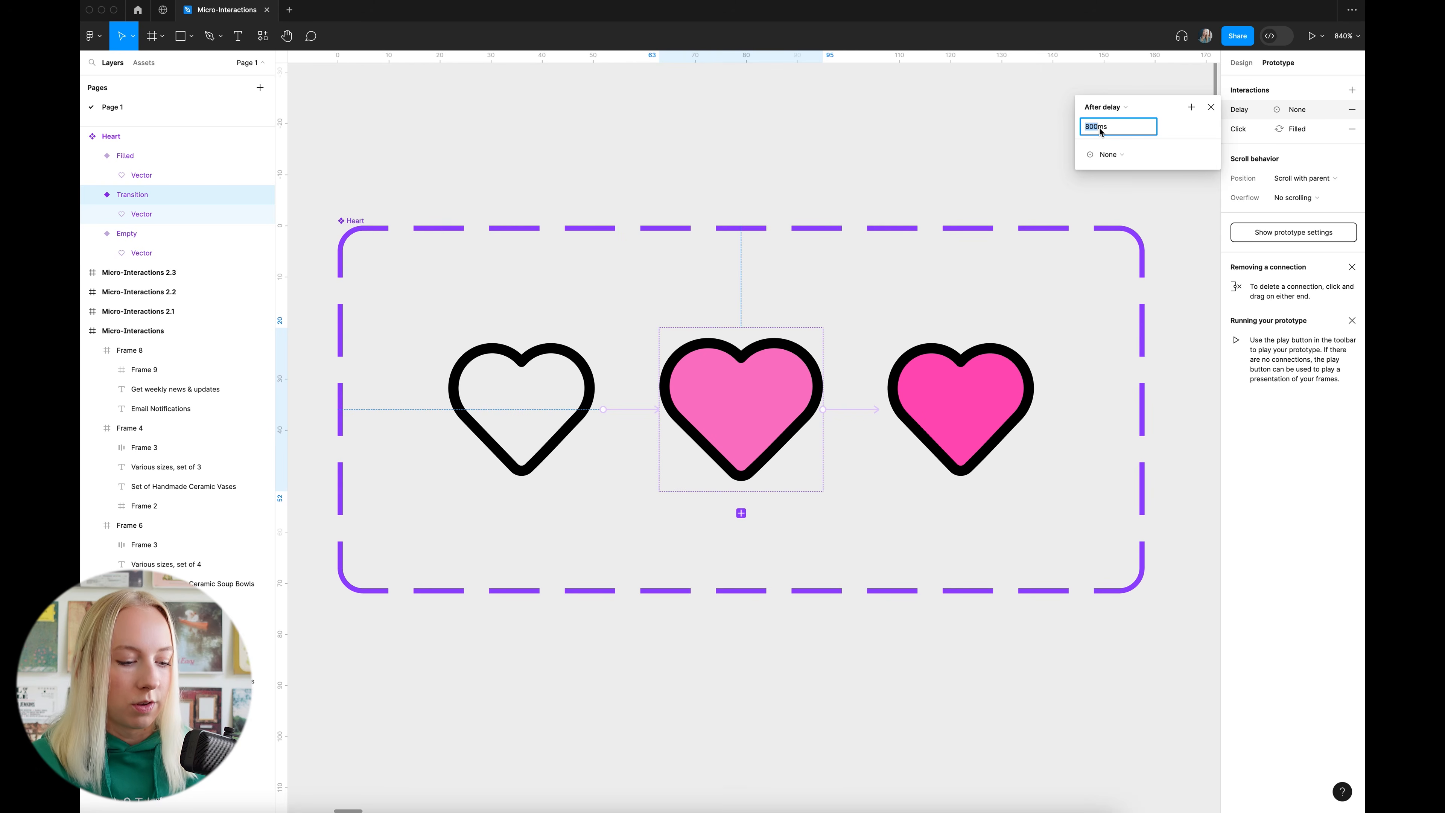
type("1")
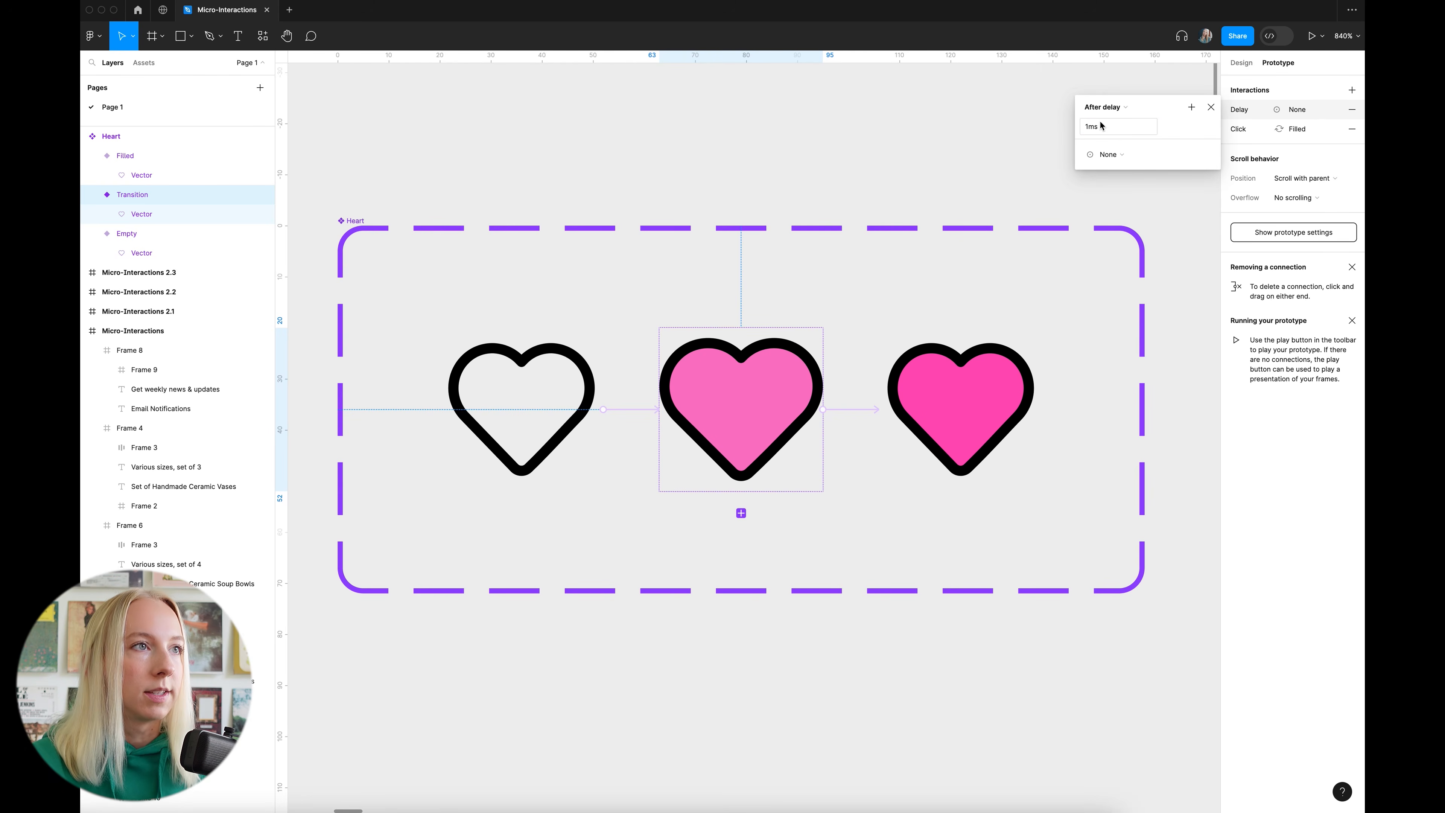
Make the after-delay interaction change to the Filled state with Smart animate, Ease in and out easing and a 100 ms duration
left_click(1107, 154)
left_click(1110, 195)
left_click(1170, 174)
left_click(1167, 157)
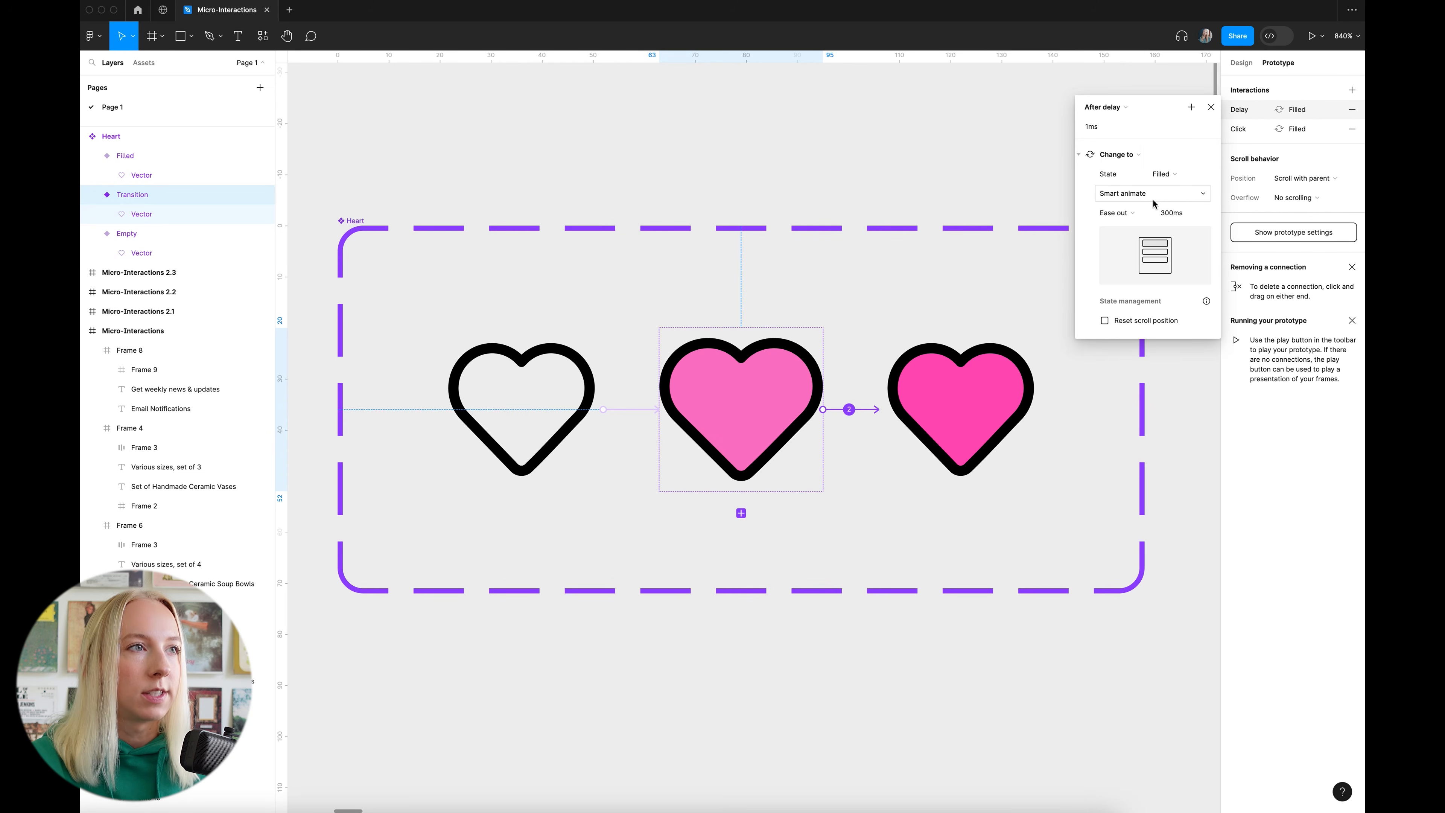
left_click(1132, 215)
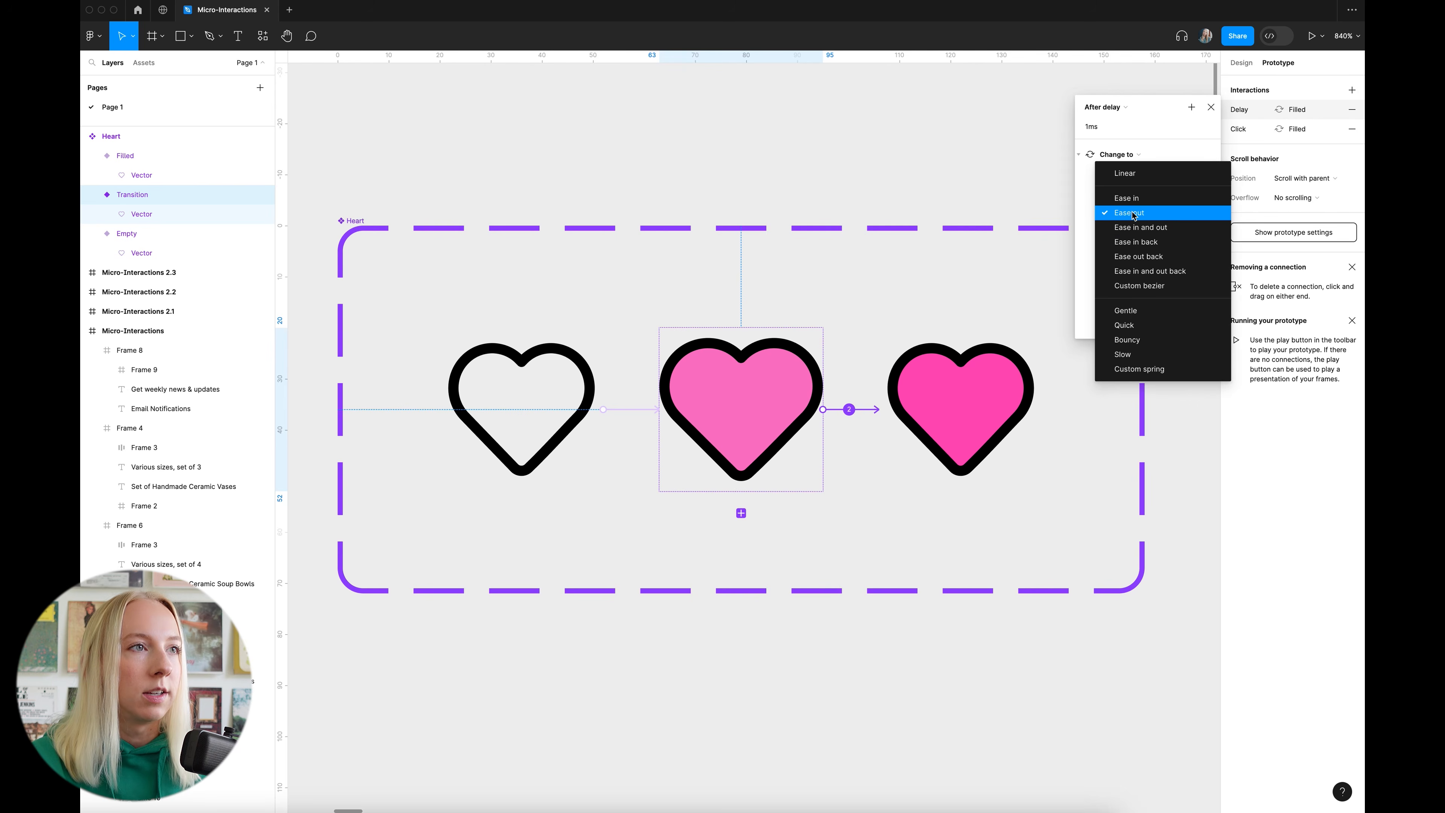
left_click(1135, 229)
left_click(1166, 216)
left_click(1167, 217)
key("Return")
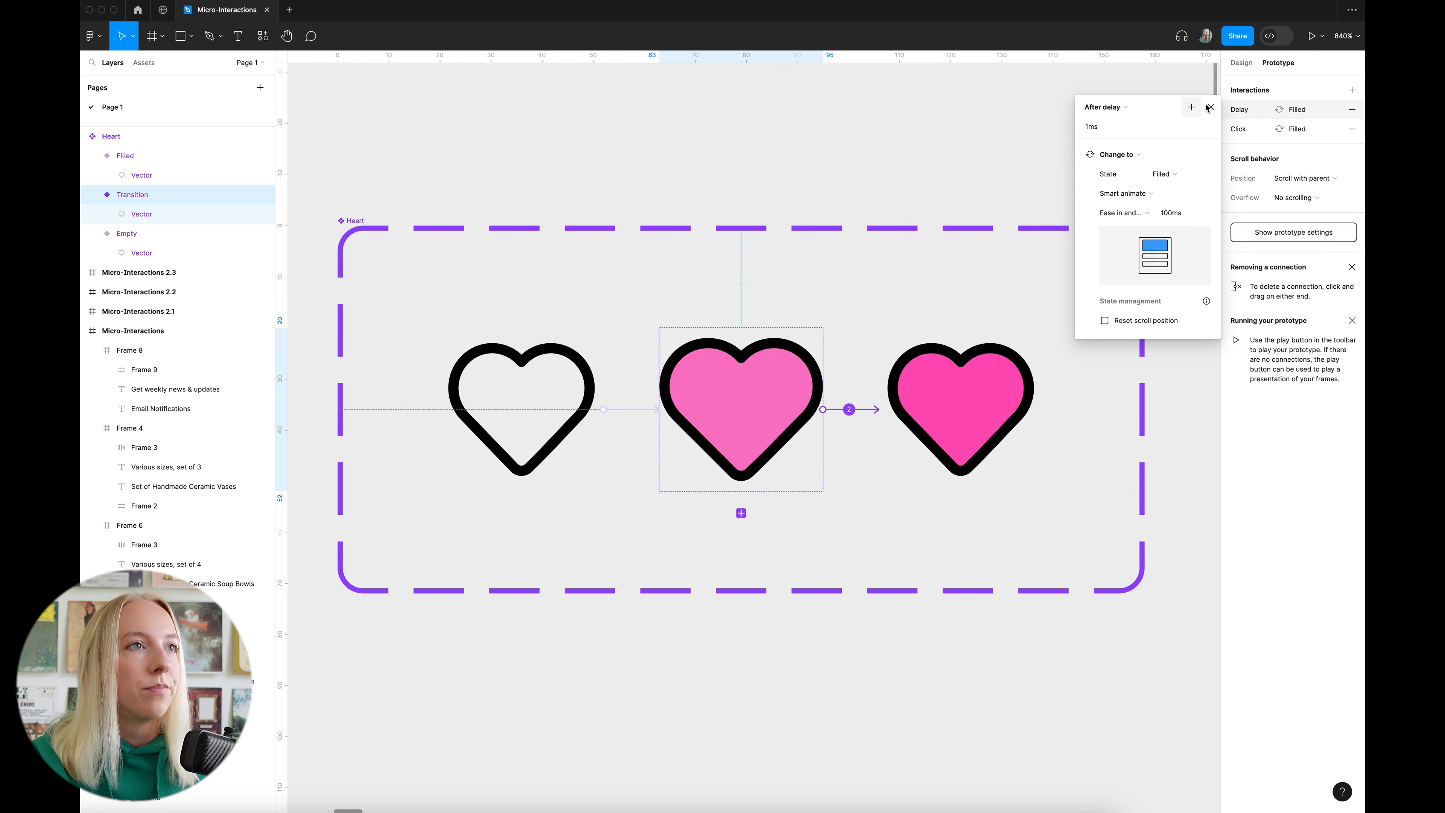
Remove the on-click interaction from the Transition variant and clear the selection
left_click(1351, 129)
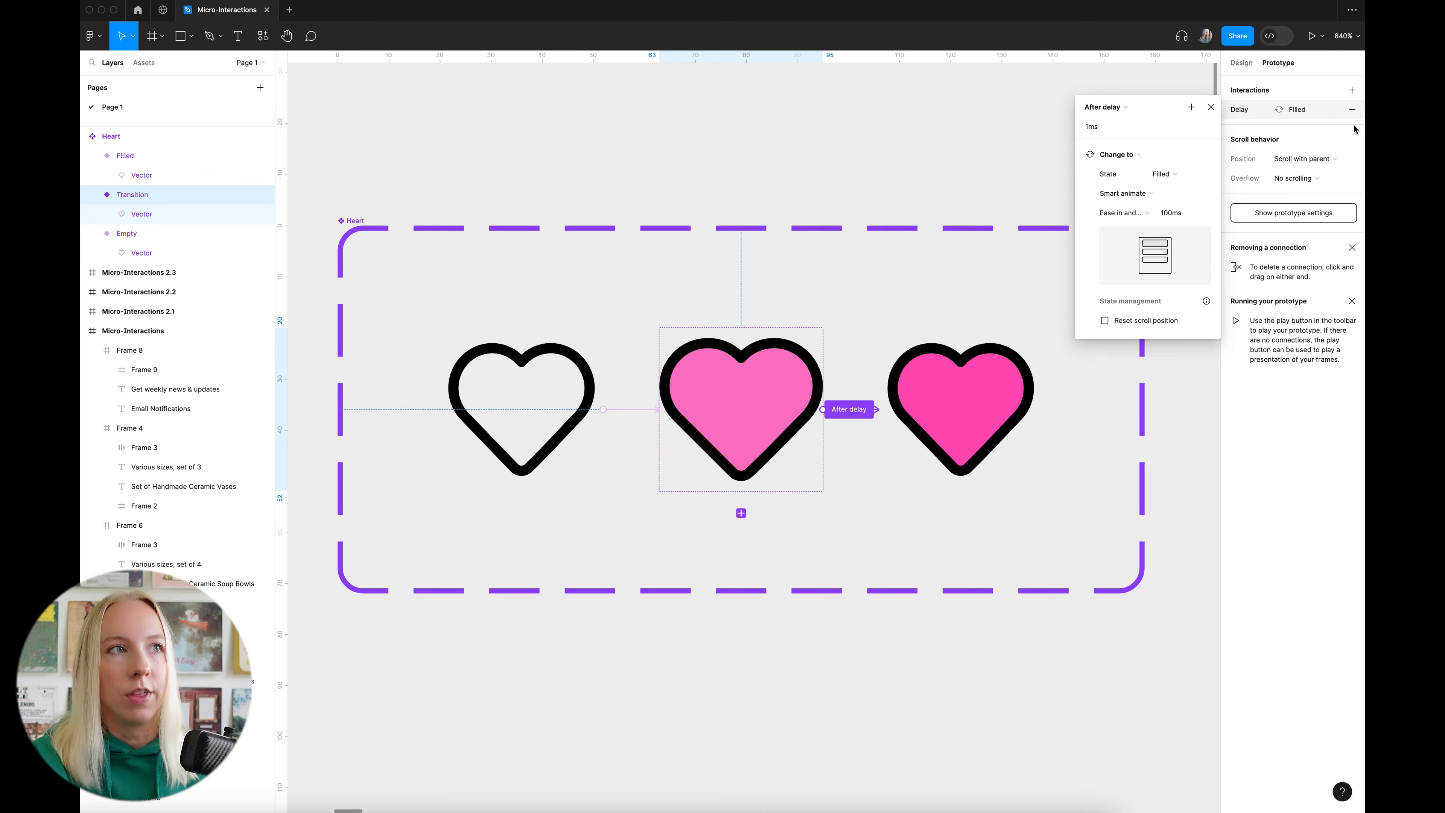
left_click(1106, 92)
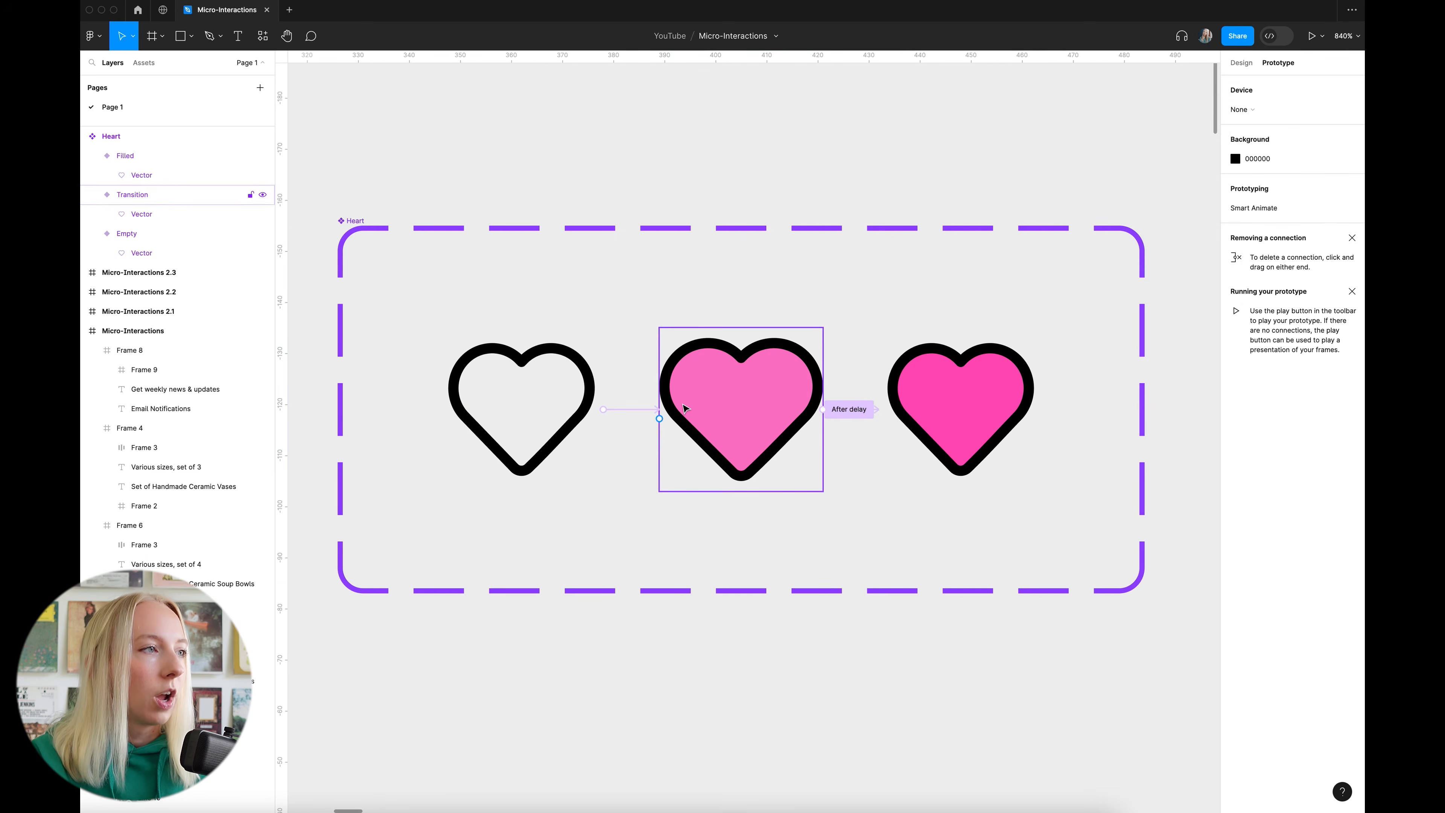
Duplicate the Empty heart variant and place the copy in the upper-right corner of the Ceramic Teacups card's photo
scroll(719, 258, "down", 5)
scroll(912, 284, "down", 5)
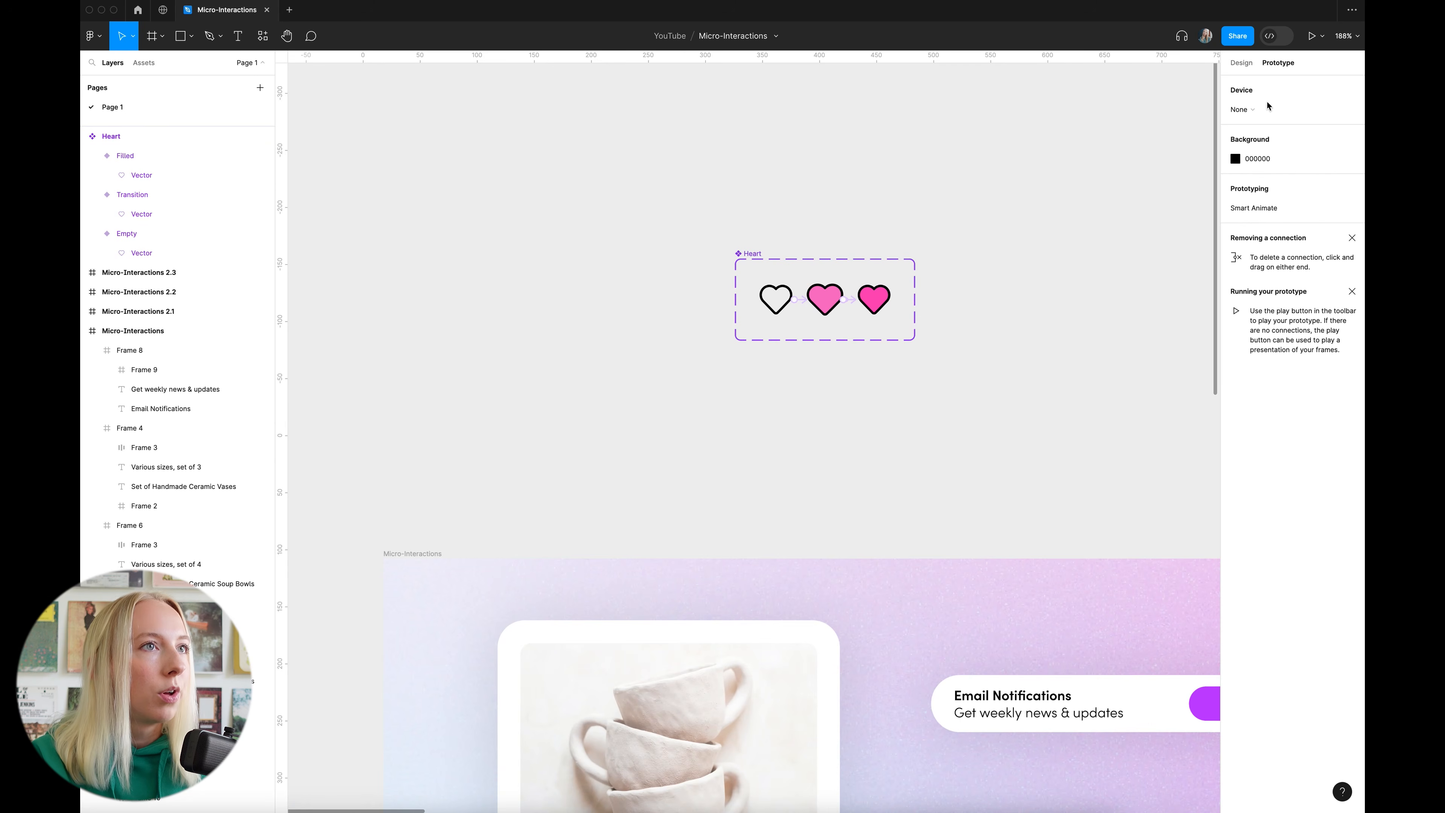
left_click(1241, 63)
left_click(787, 302)
left_click(775, 336)
scroll(984, 345, "down", 5)
scroll(797, 455, "up", 2)
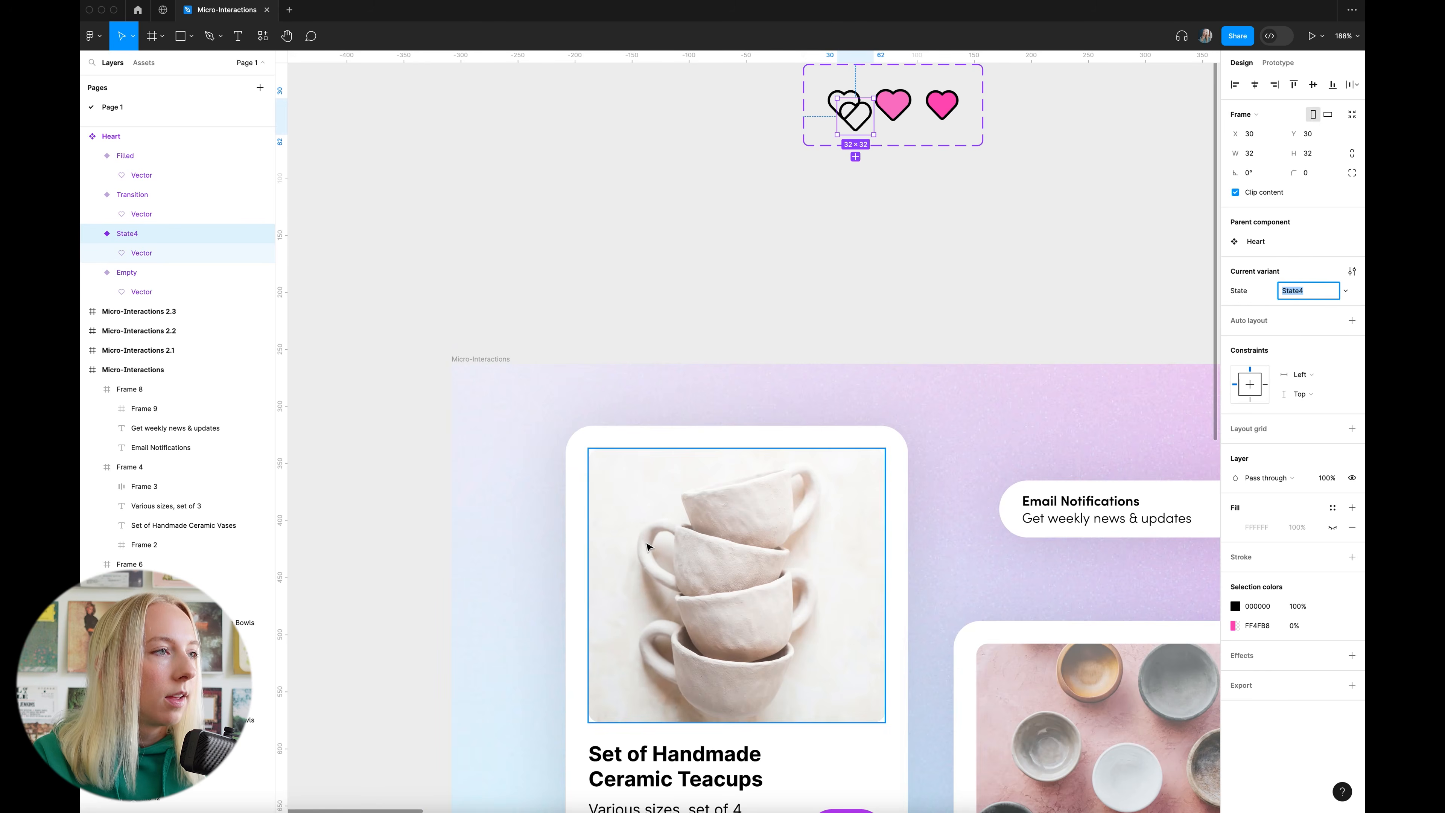
left_click_drag(869, 118, 865, 517)
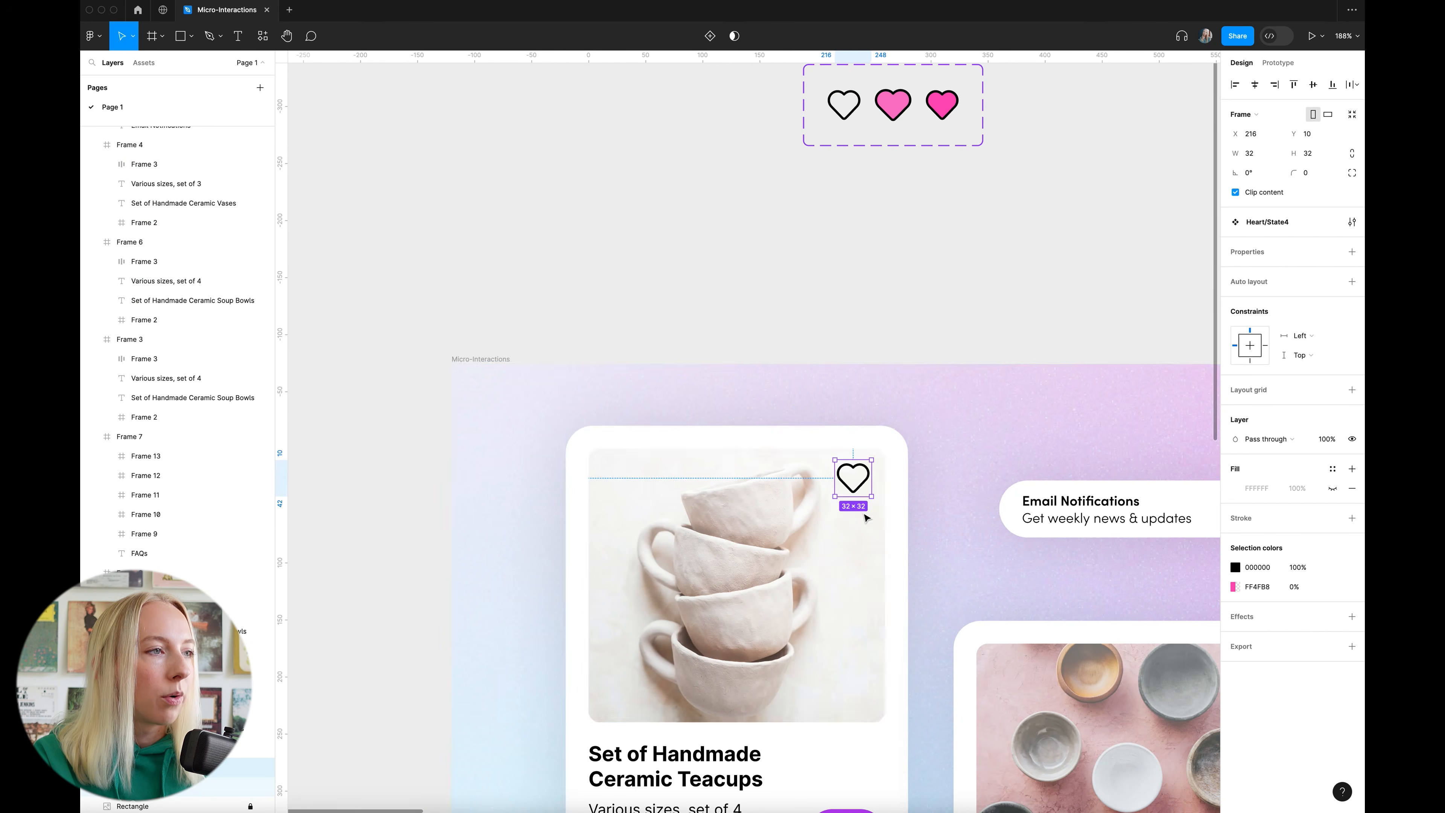
Nudge the heart on the teacups photo to X 216, Y 12 and deselect it
scroll(865, 518, "up", 10)
key("Right")
key("Down")
key("Down")
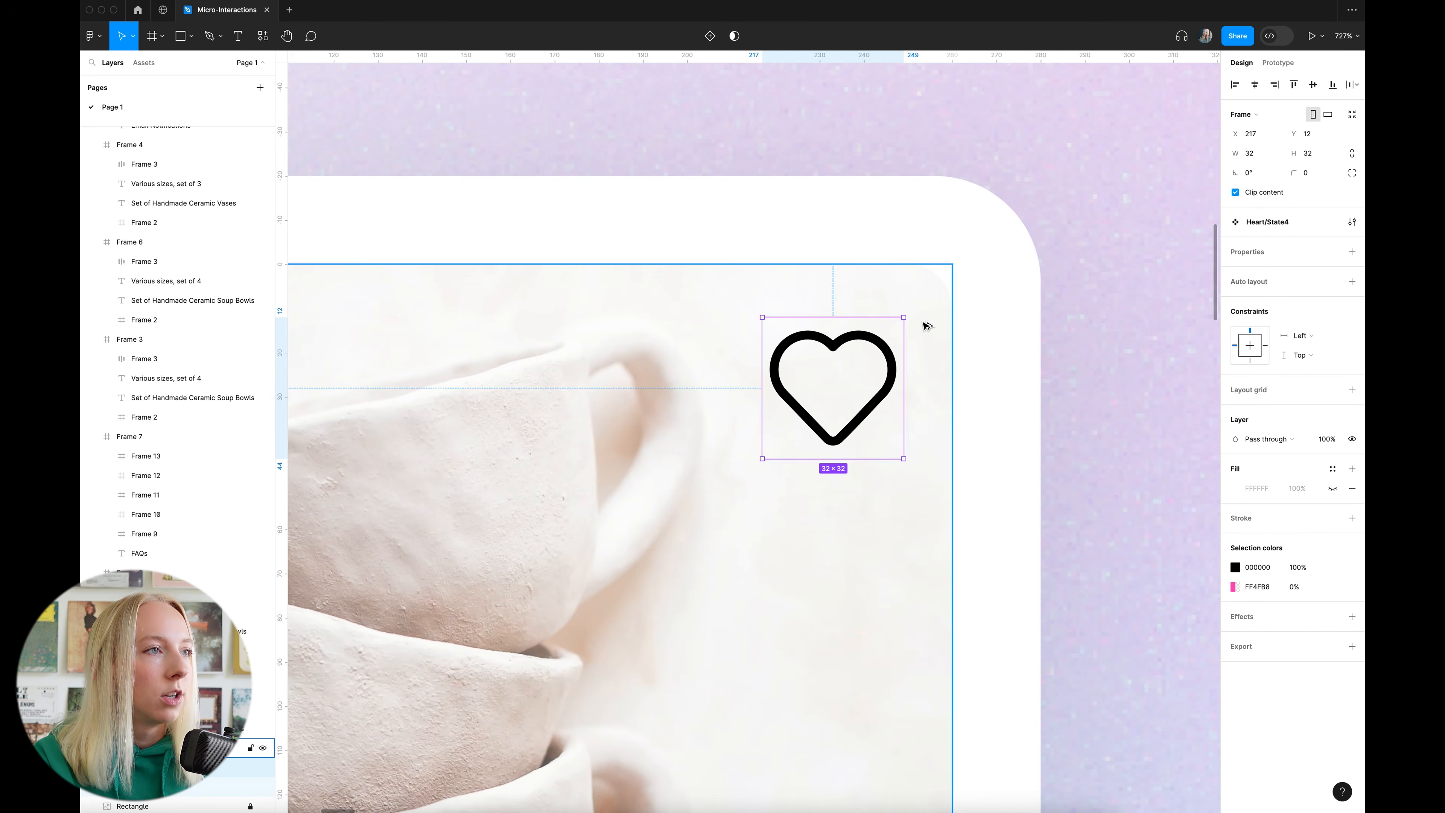
key("Left")
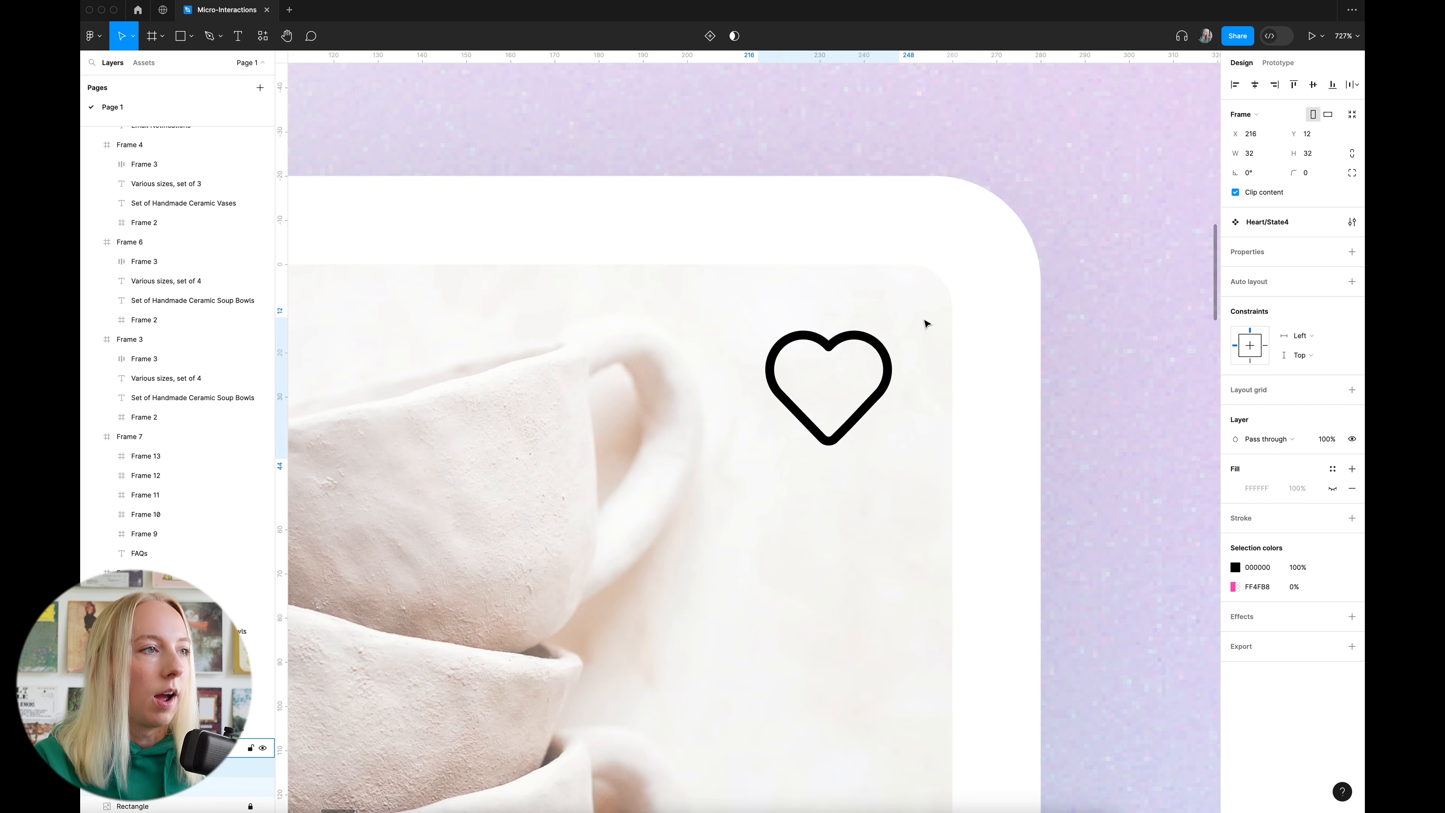
scroll(924, 324, "down", 10)
key("Escape")
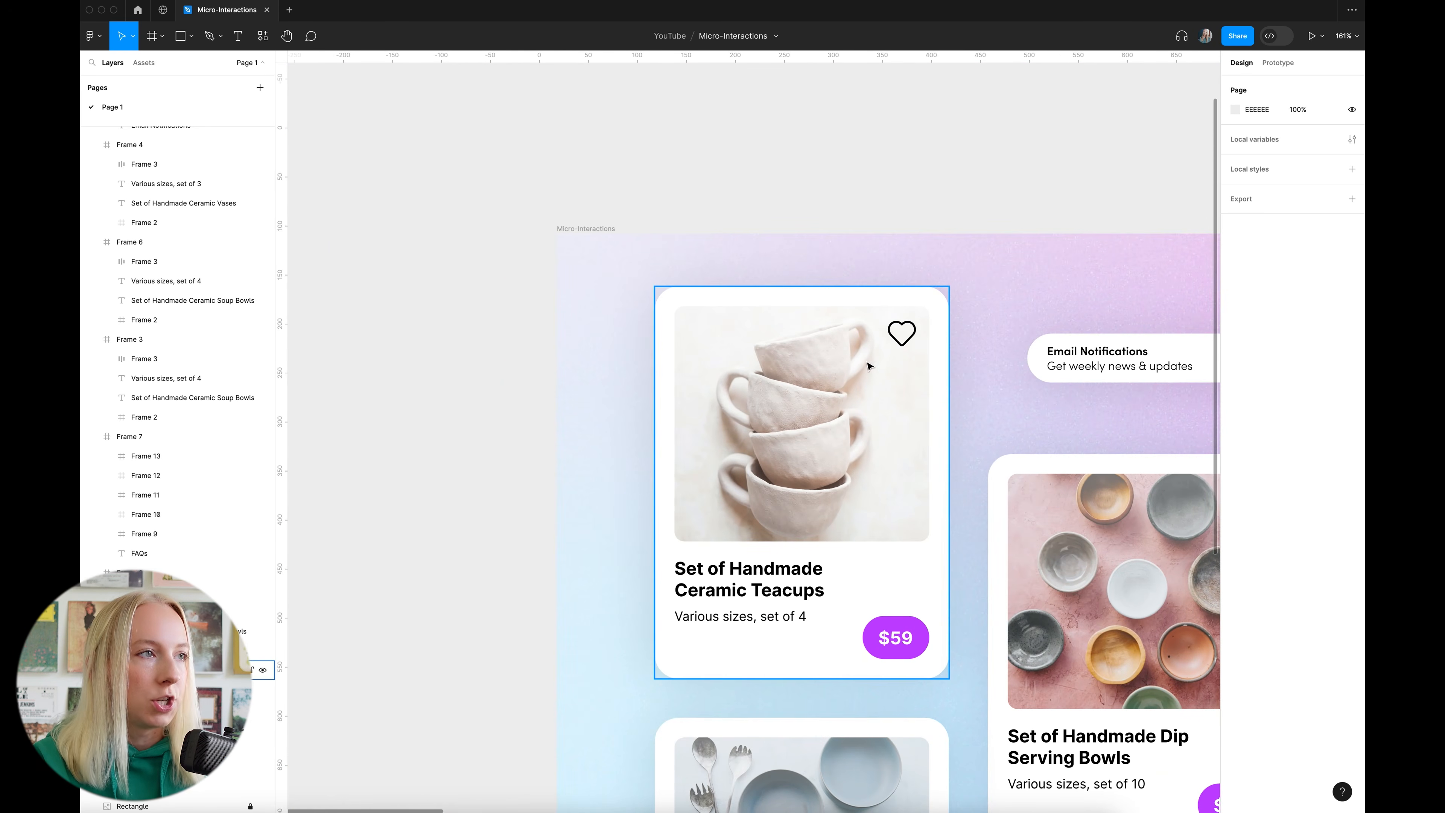
Preview the Micro-Interactions frame as a prototype and test the heart on the Ceramic Teacups card
scroll(707, 351, "down", 5)
scroll(870, 370, "up", 2)
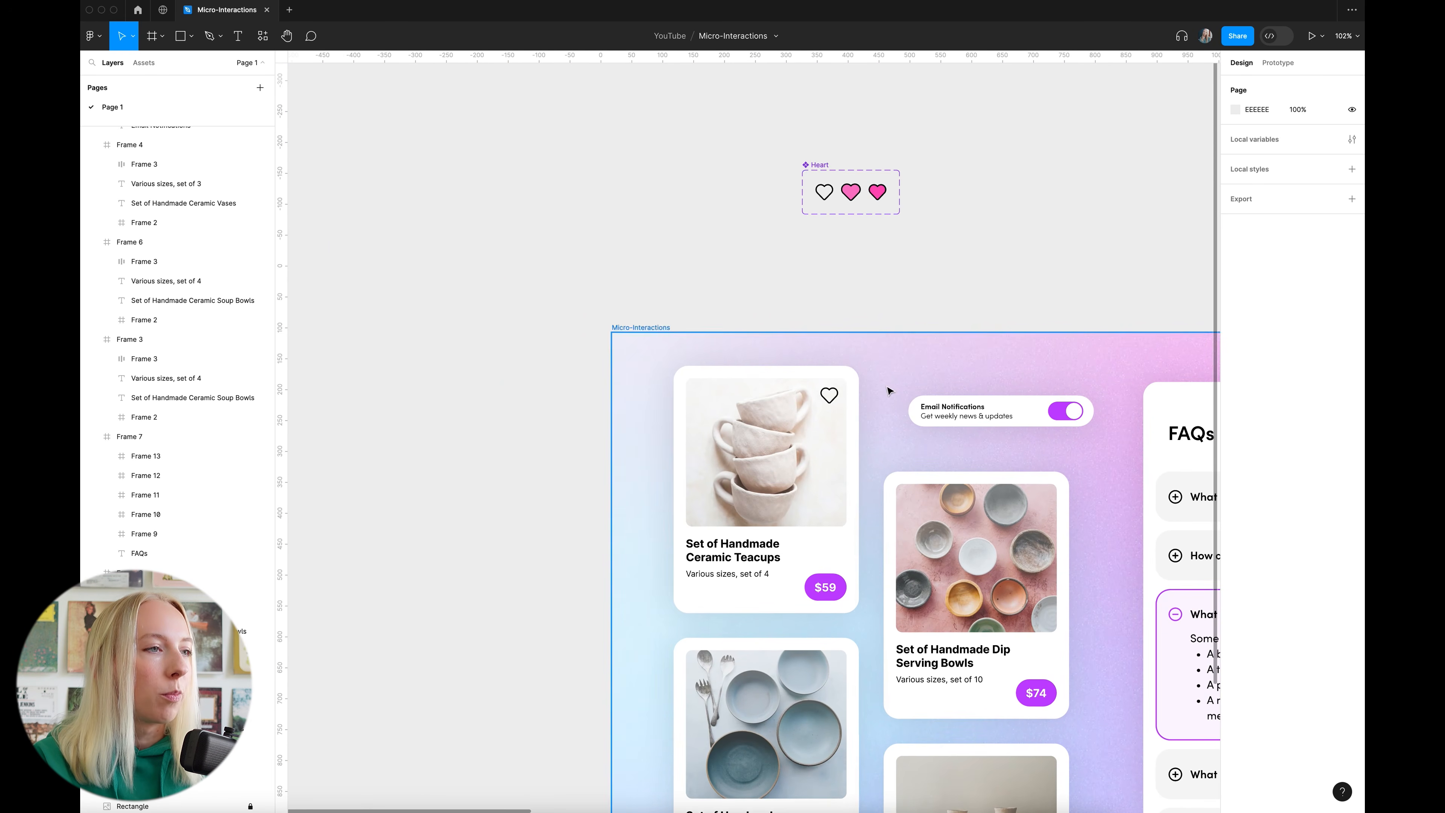
scroll(879, 655, "down", 2)
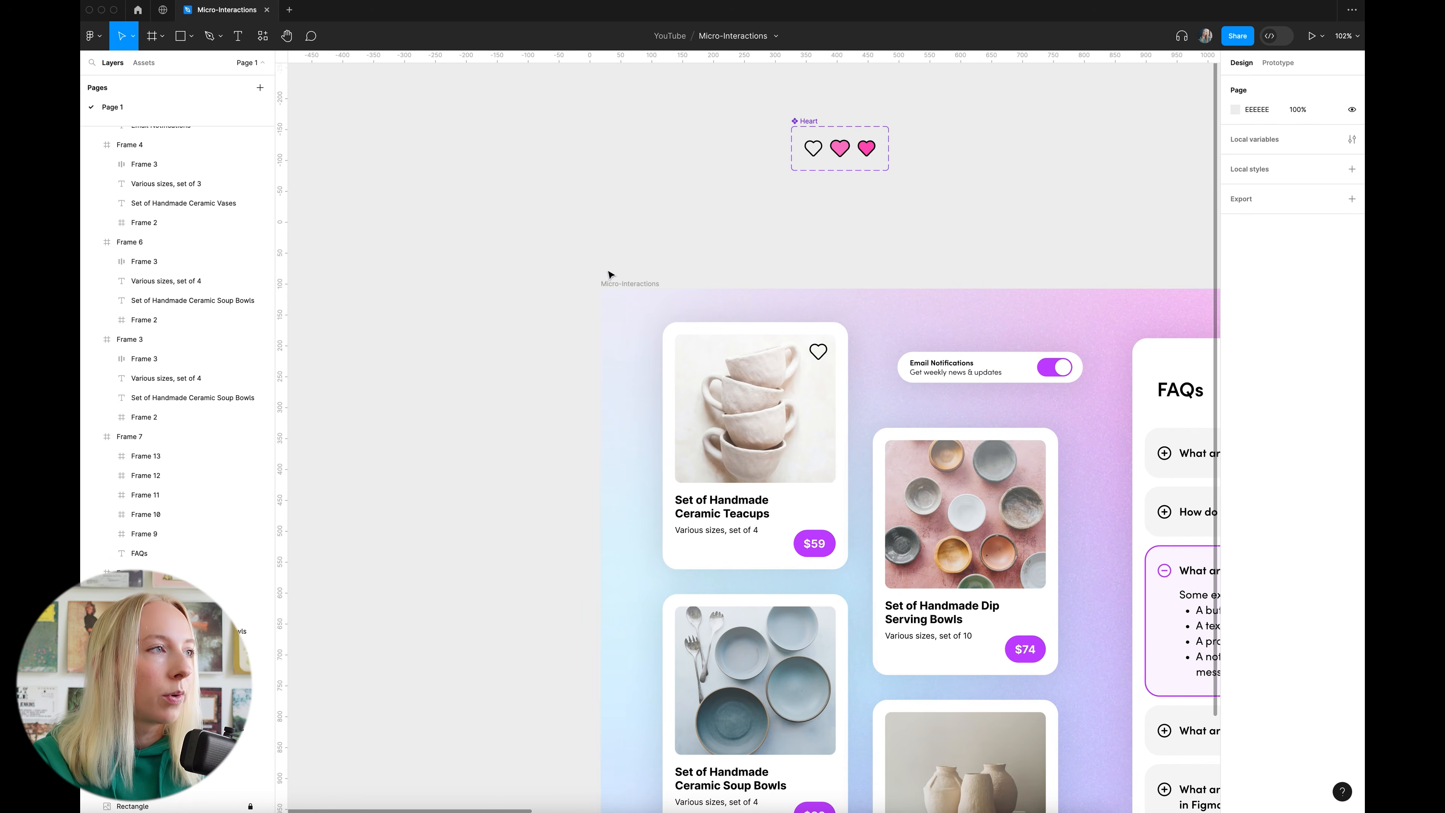
left_click(616, 288)
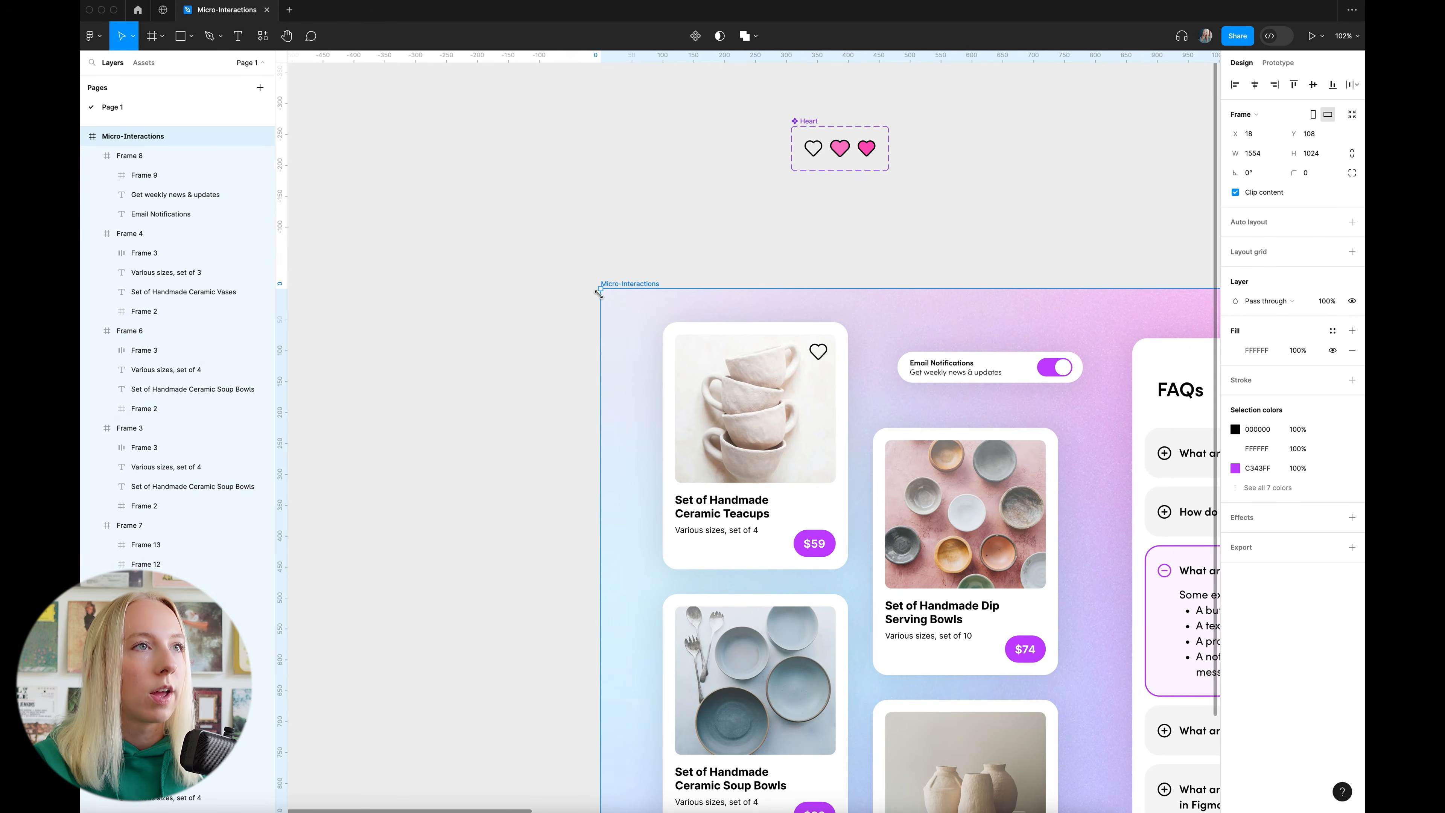
scroll(660, 291, "down", 4)
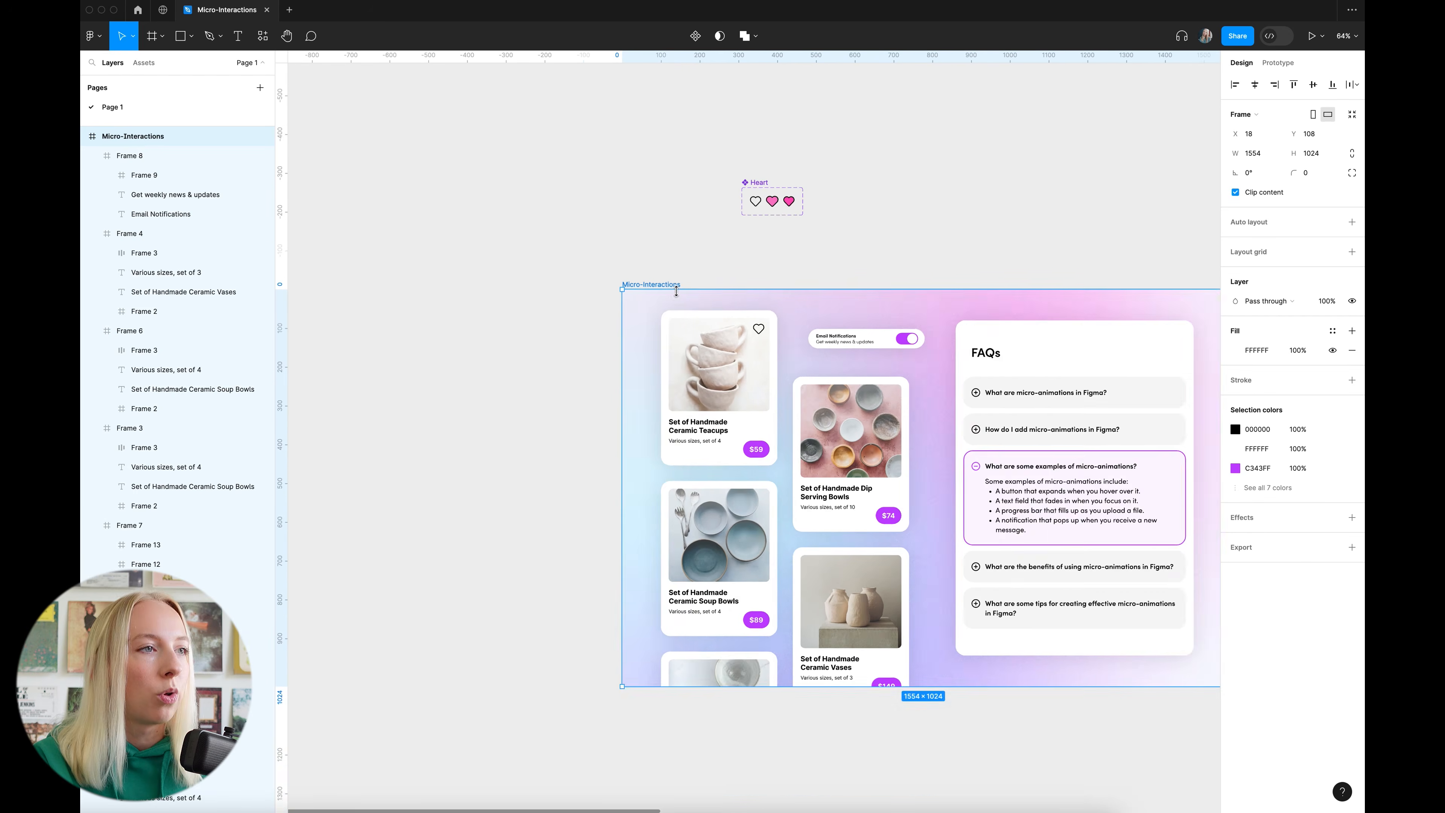
scroll(773, 324, "up", 3)
scroll(773, 324, "right", 2)
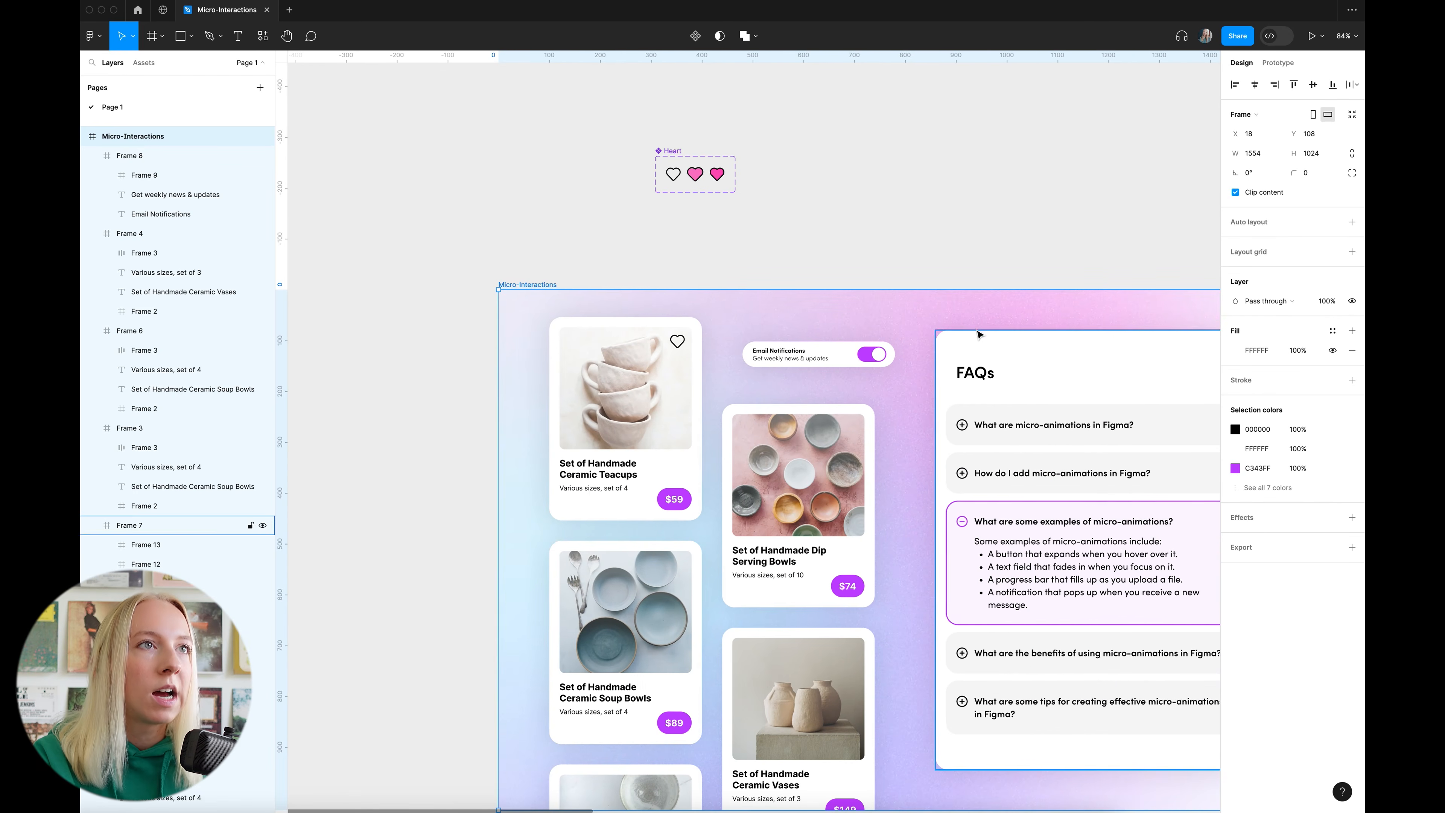
left_click(1313, 36)
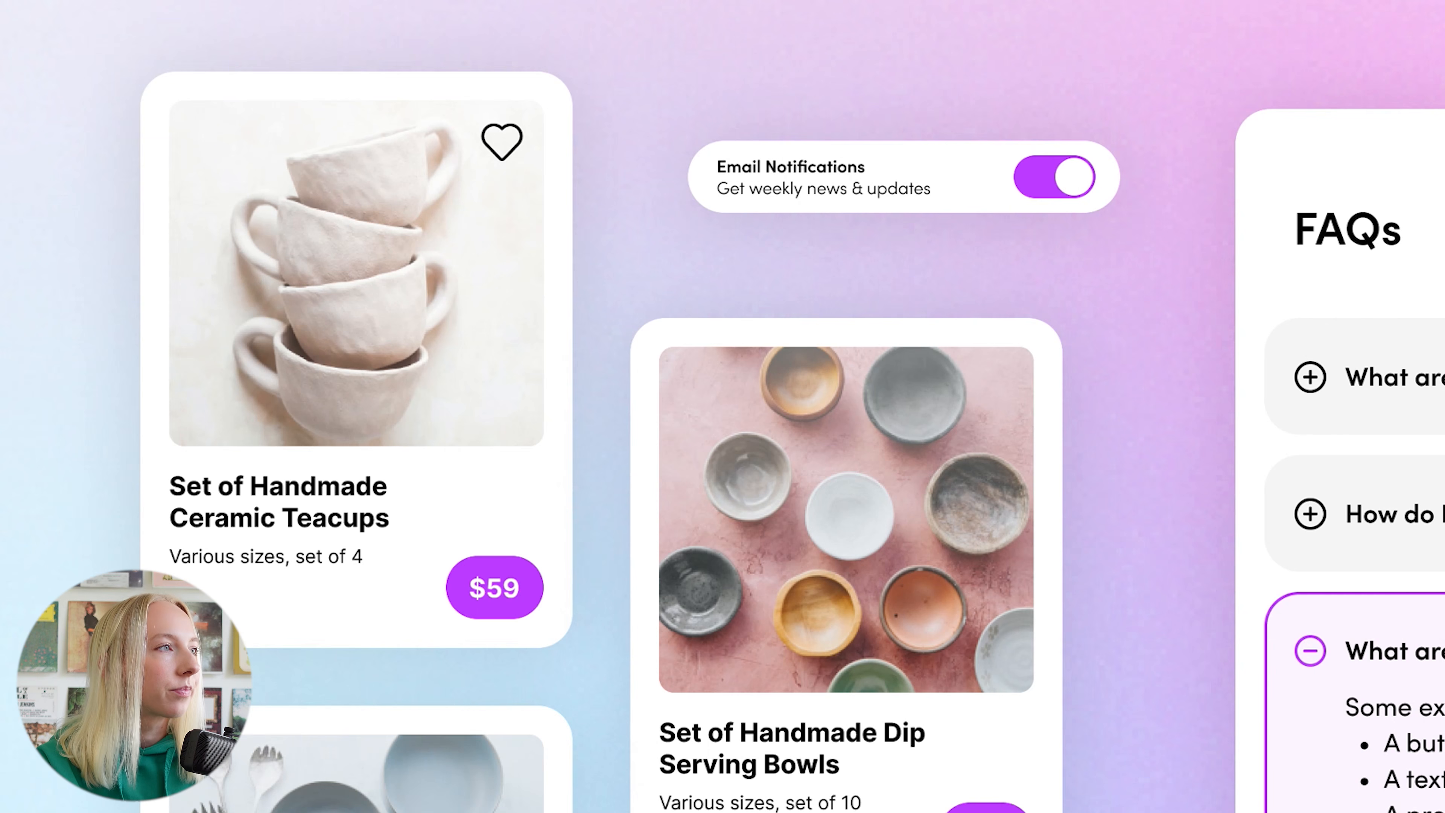
left_click(503, 145)
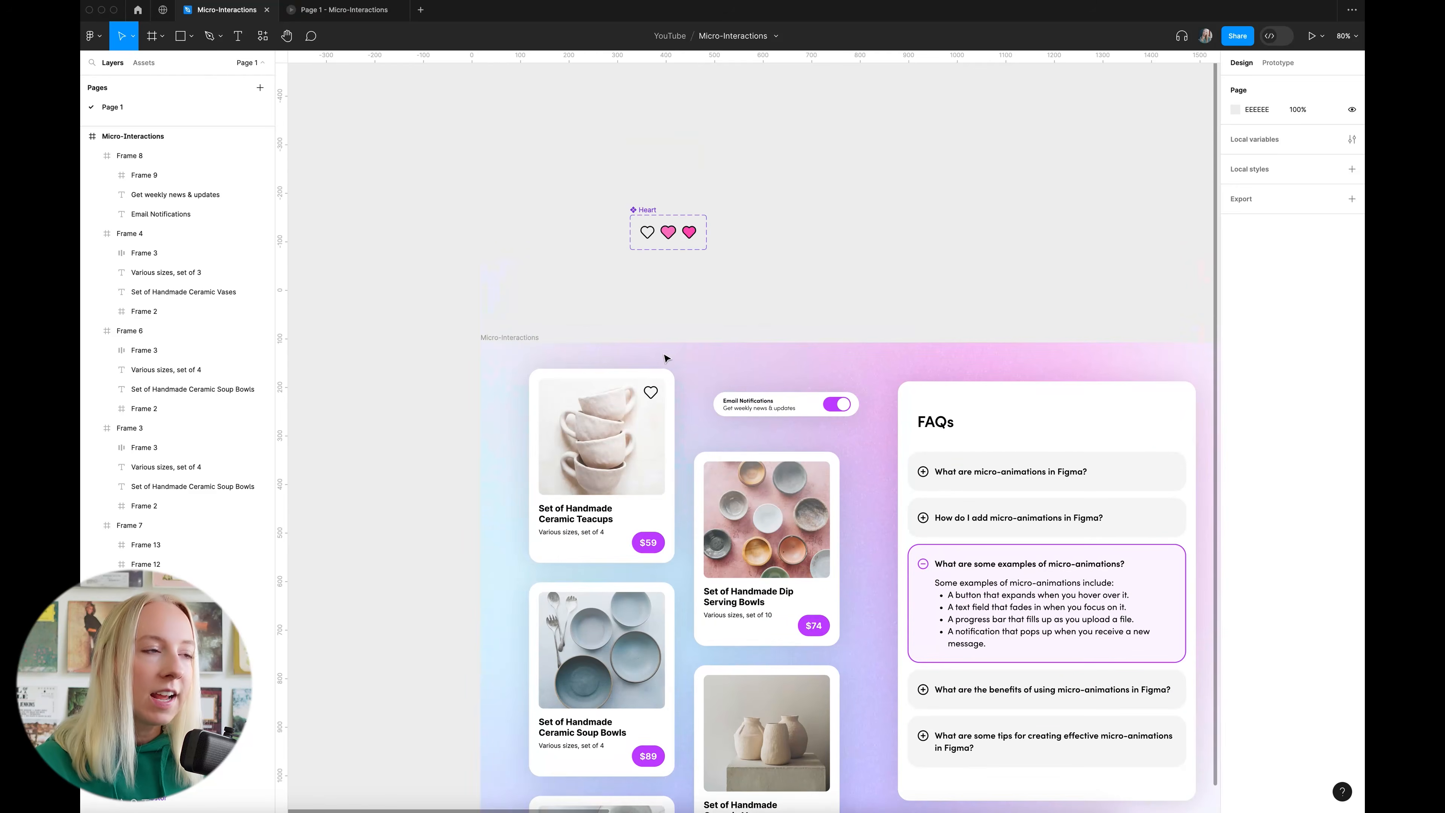
Copy the Ceramic Teacups card's heart into the upper Ceramic Soup Bowls card's photo at X 212, Y 17
scroll(662, 376, "down", 3)
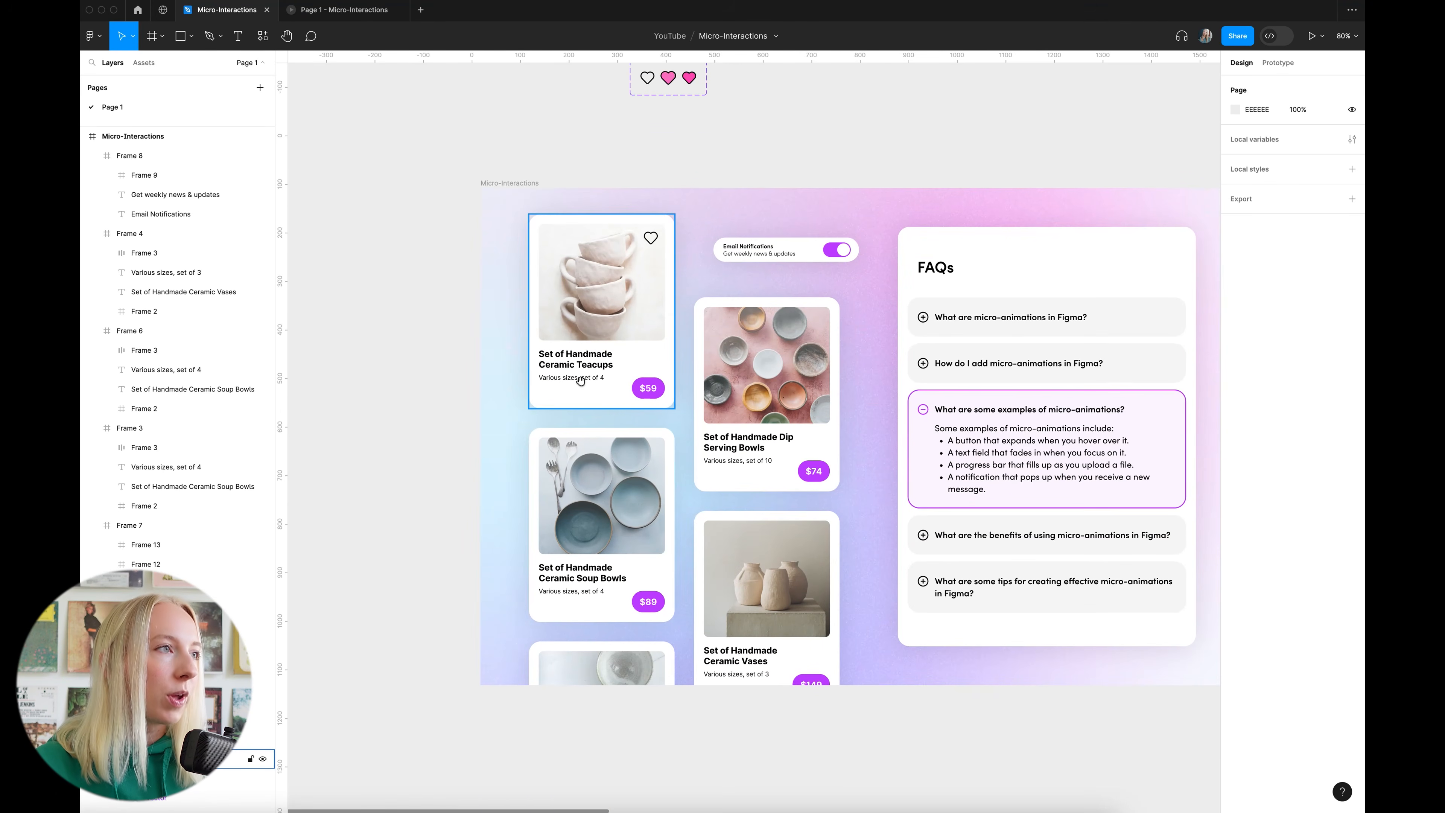
scroll(591, 376, "up", 2)
scroll(642, 179, "up", 5)
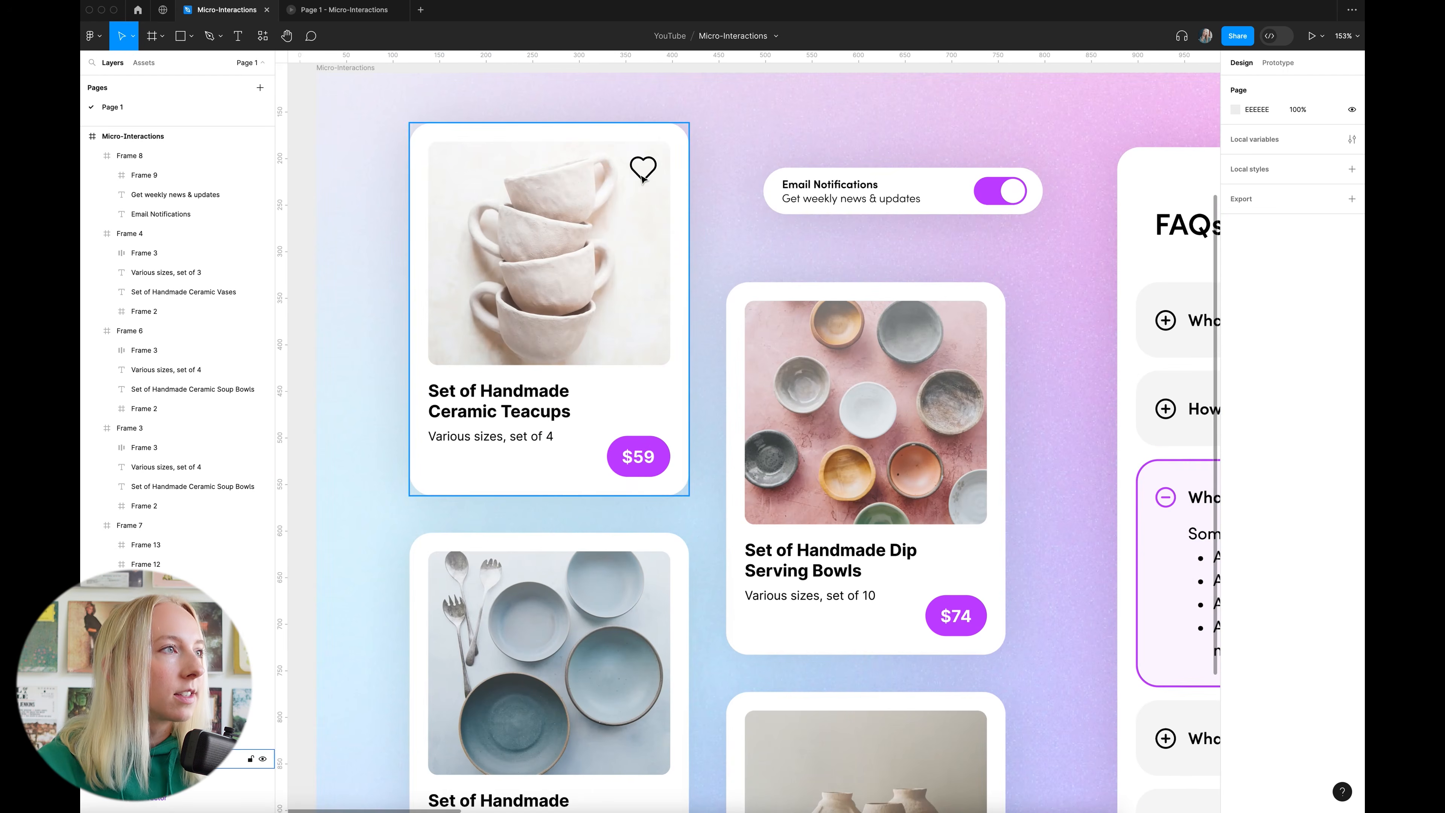
left_click(641, 177)
scroll(645, 257, "down", 6)
left_click(647, 330)
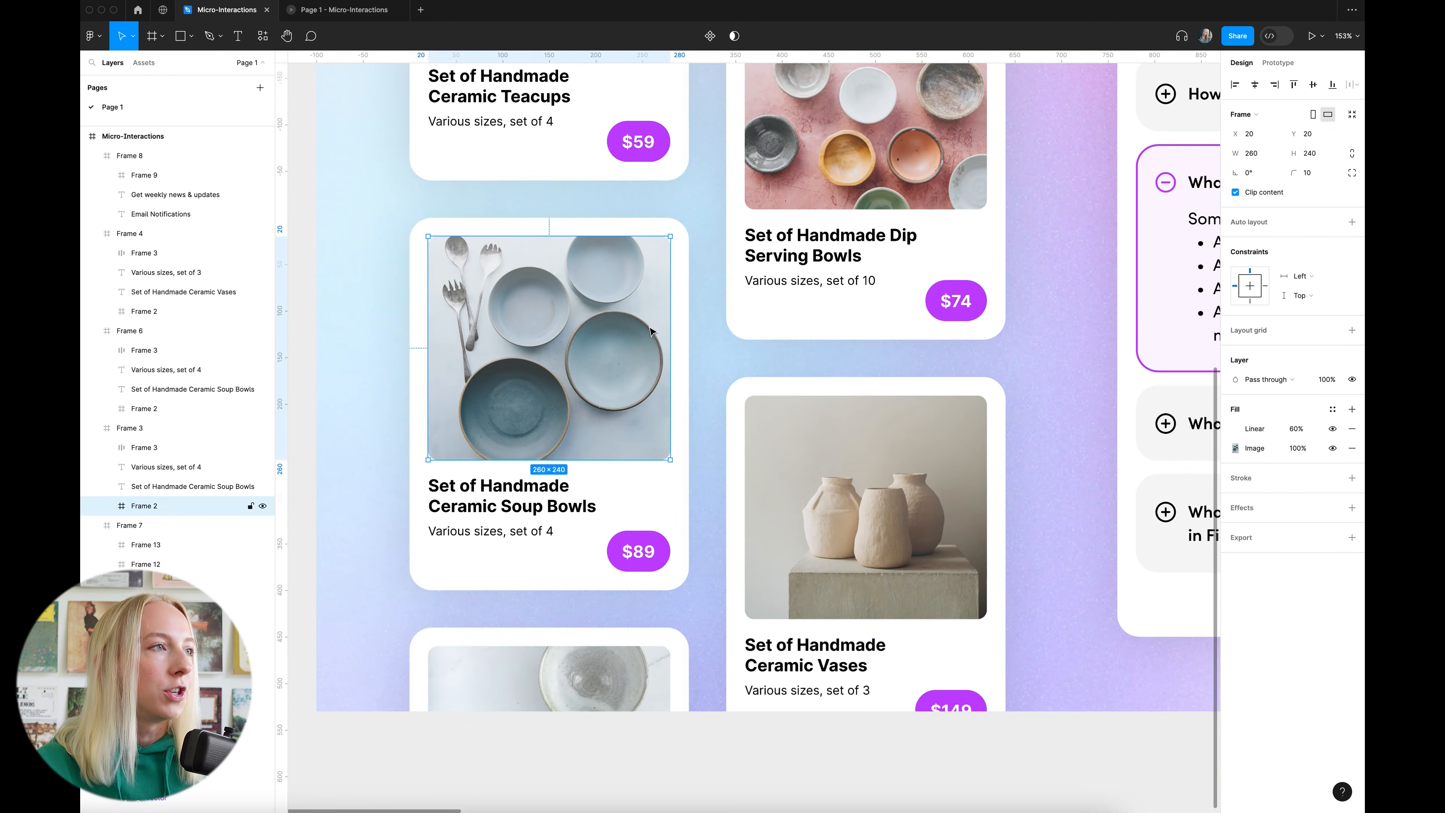
key("ctrl+v")
scroll(698, 439, "down", 1)
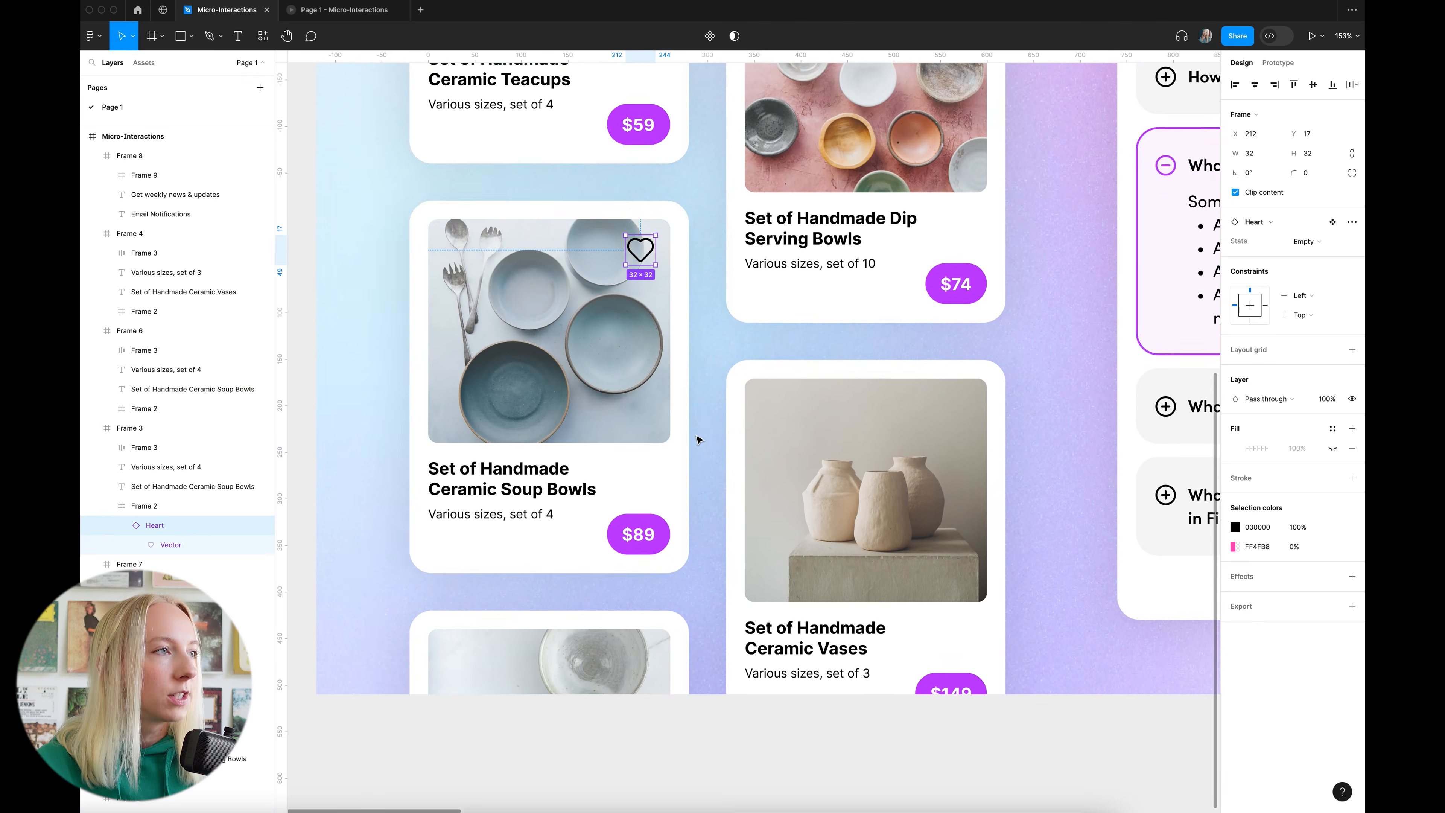
Paste the heart onto the photos of the remaining cards: the lower soup bowls, Dip Serving Bowls and Ceramic Vases
scroll(699, 439, "down", 3)
left_click(626, 512)
key("ctrl+v")
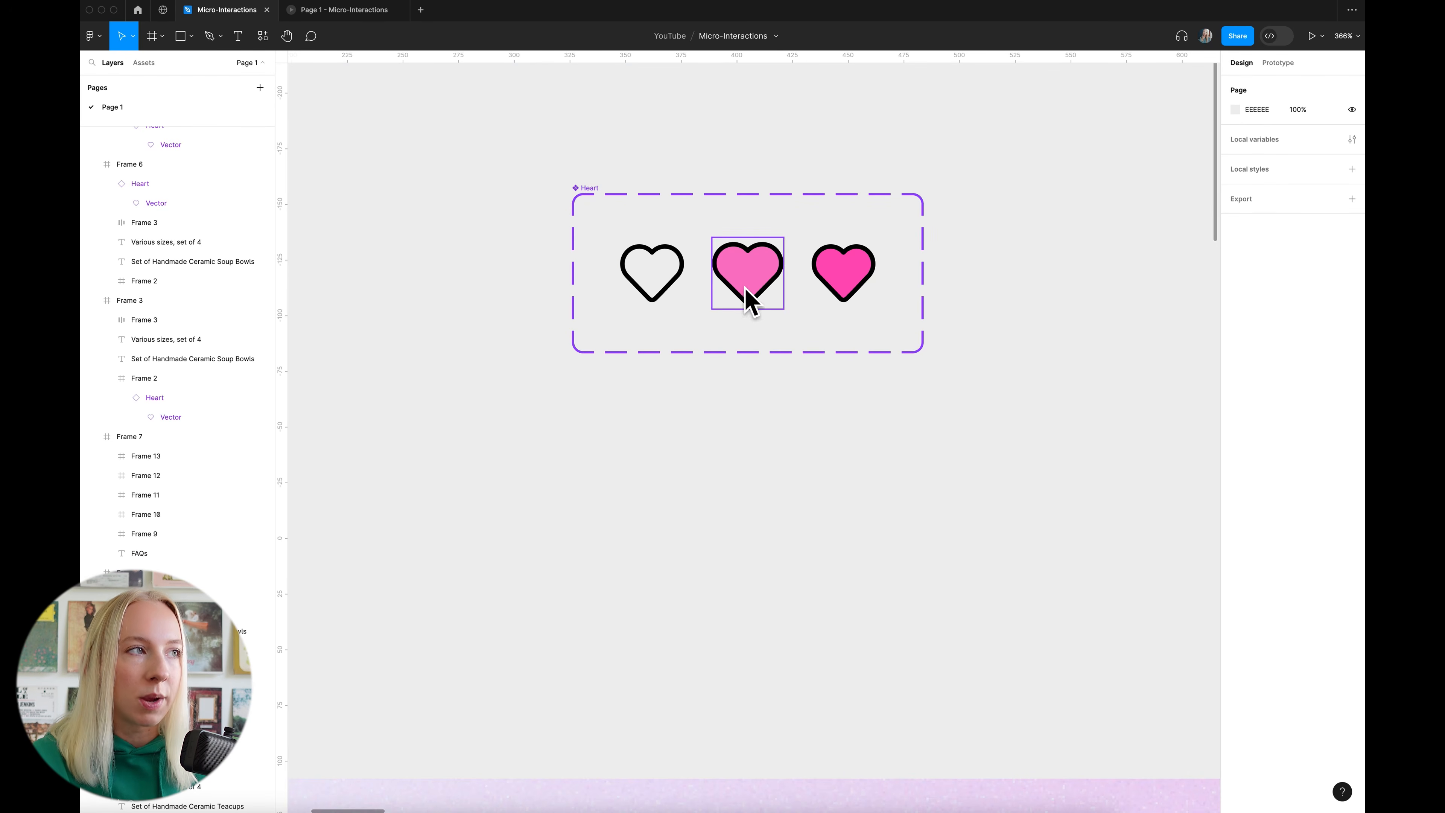
Preview the Micro-Interactions frame again and test the hearts on the Dip Serving Bowls and Ceramic Soup Bowls cards
scroll(725, 258, "down", 5)
scroll(762, 269, "down", 4)
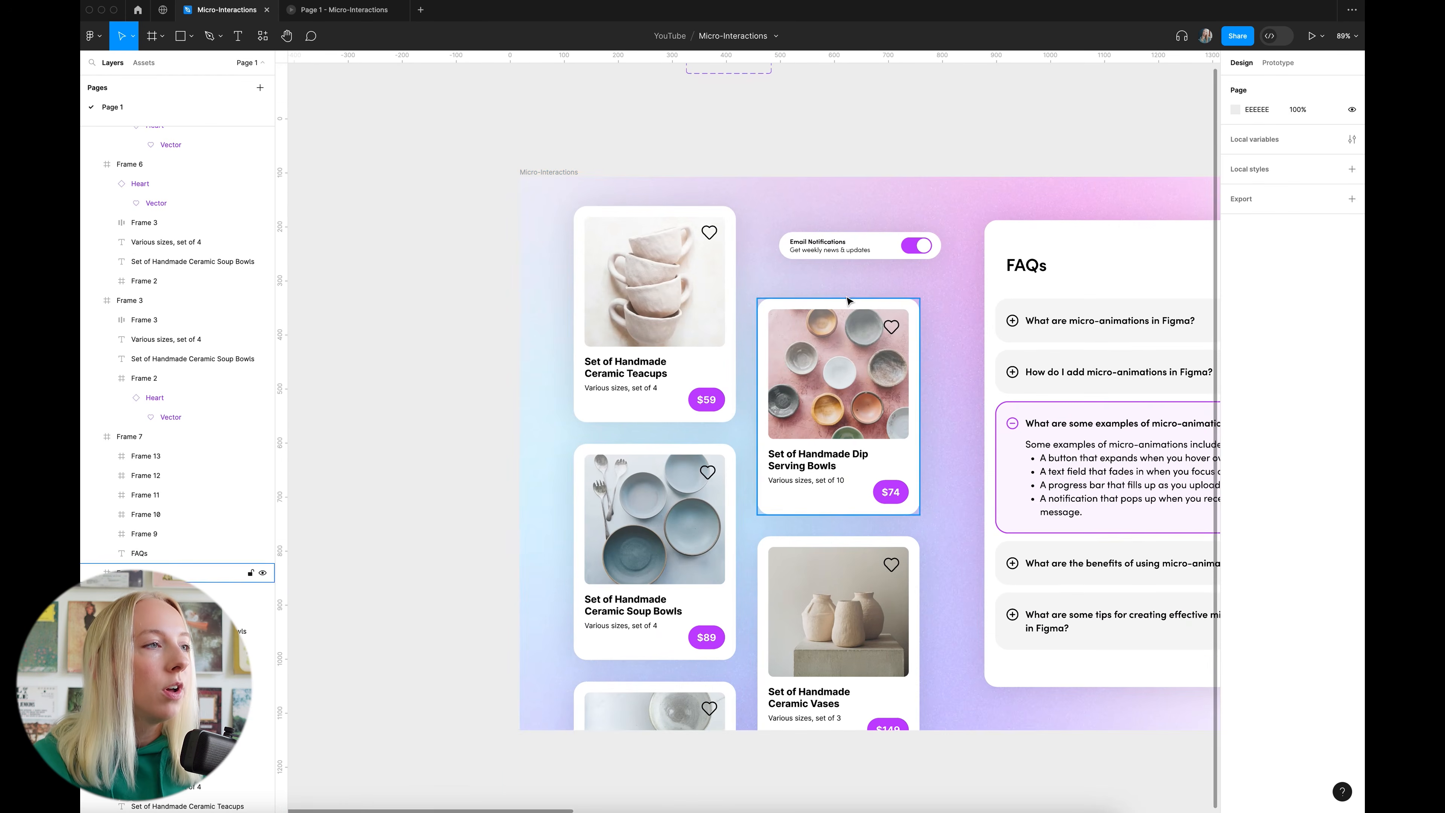
left_click(545, 181)
left_click(1311, 36)
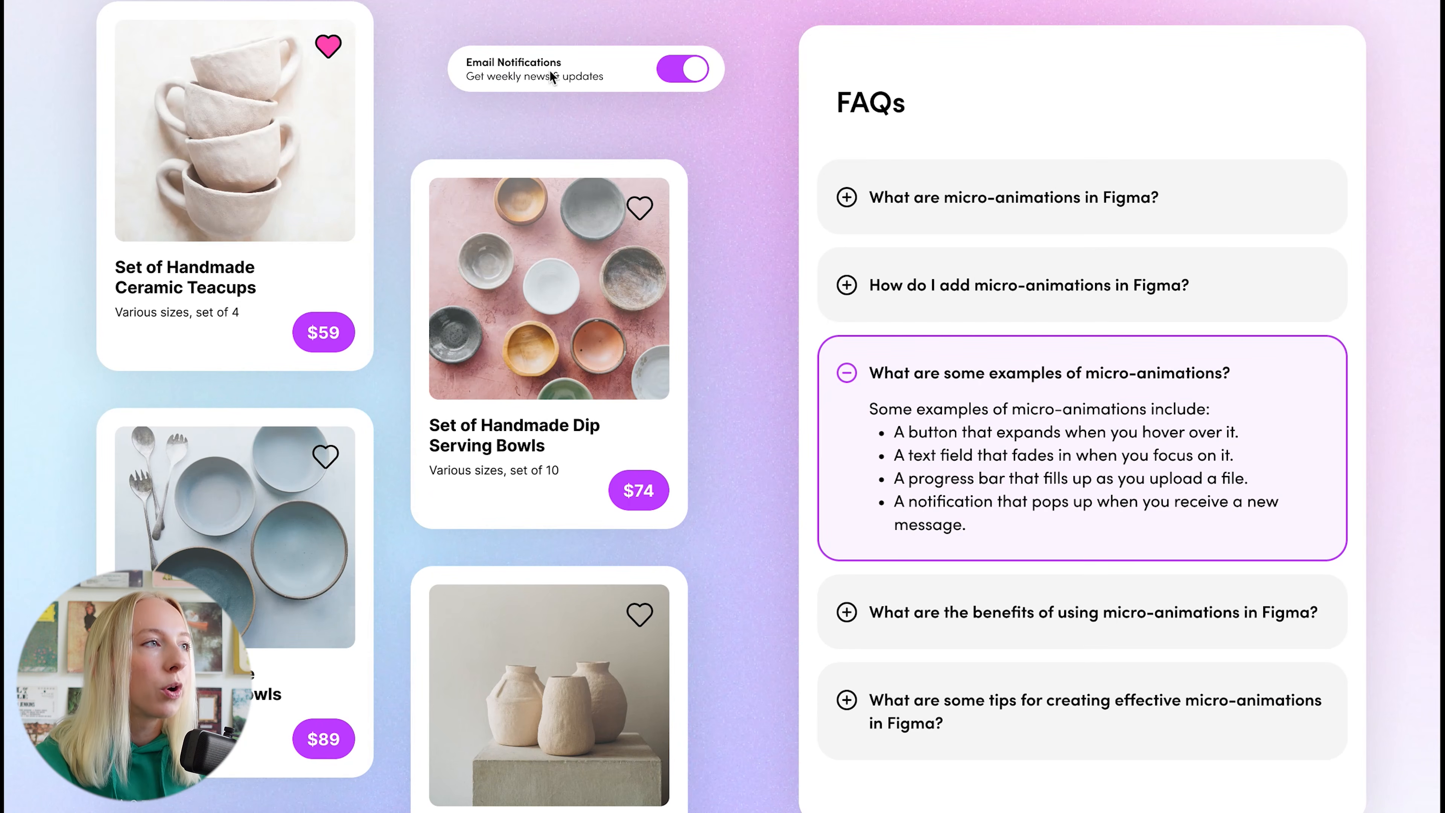
left_click(636, 212)
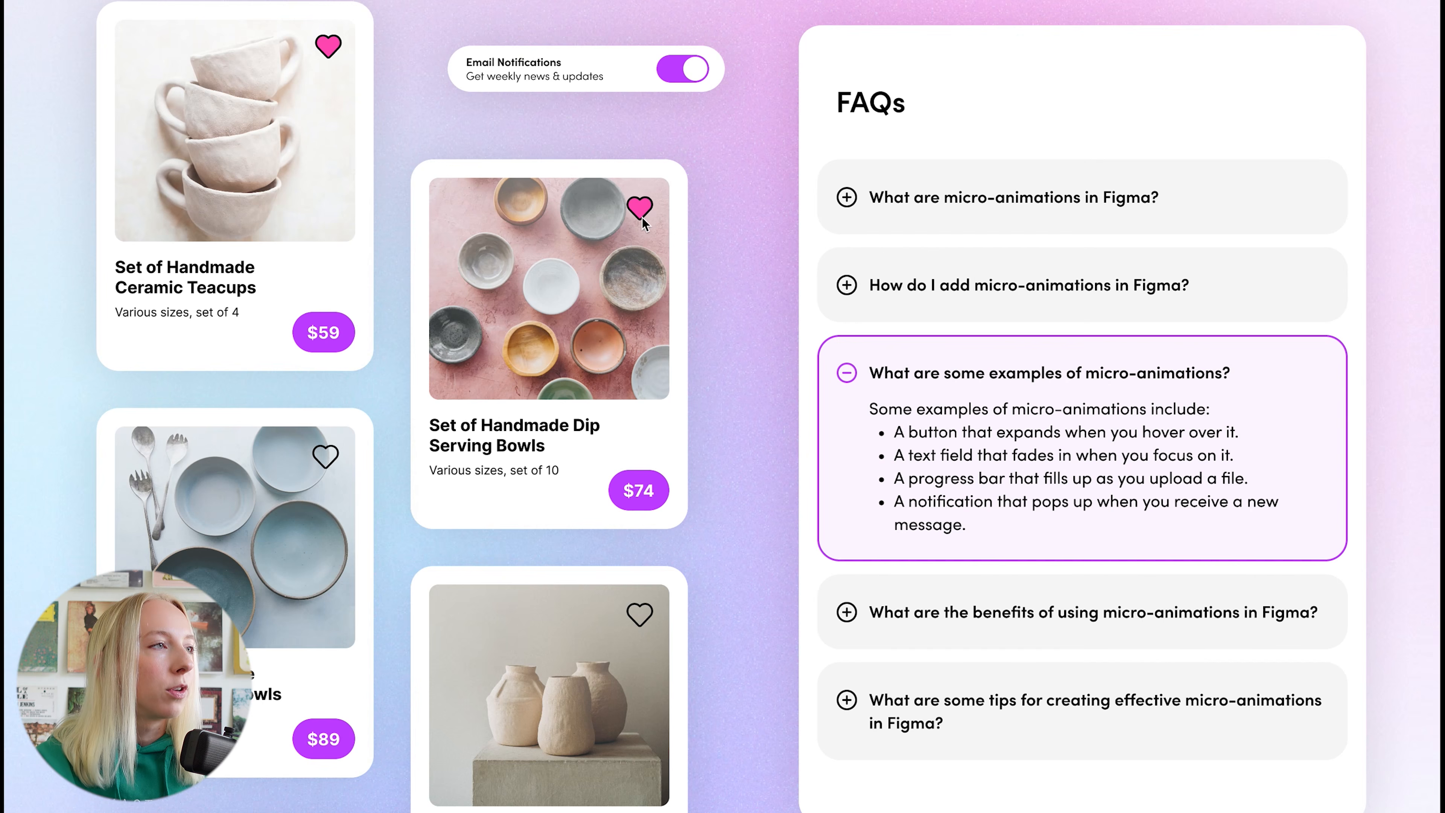
left_click(323, 455)
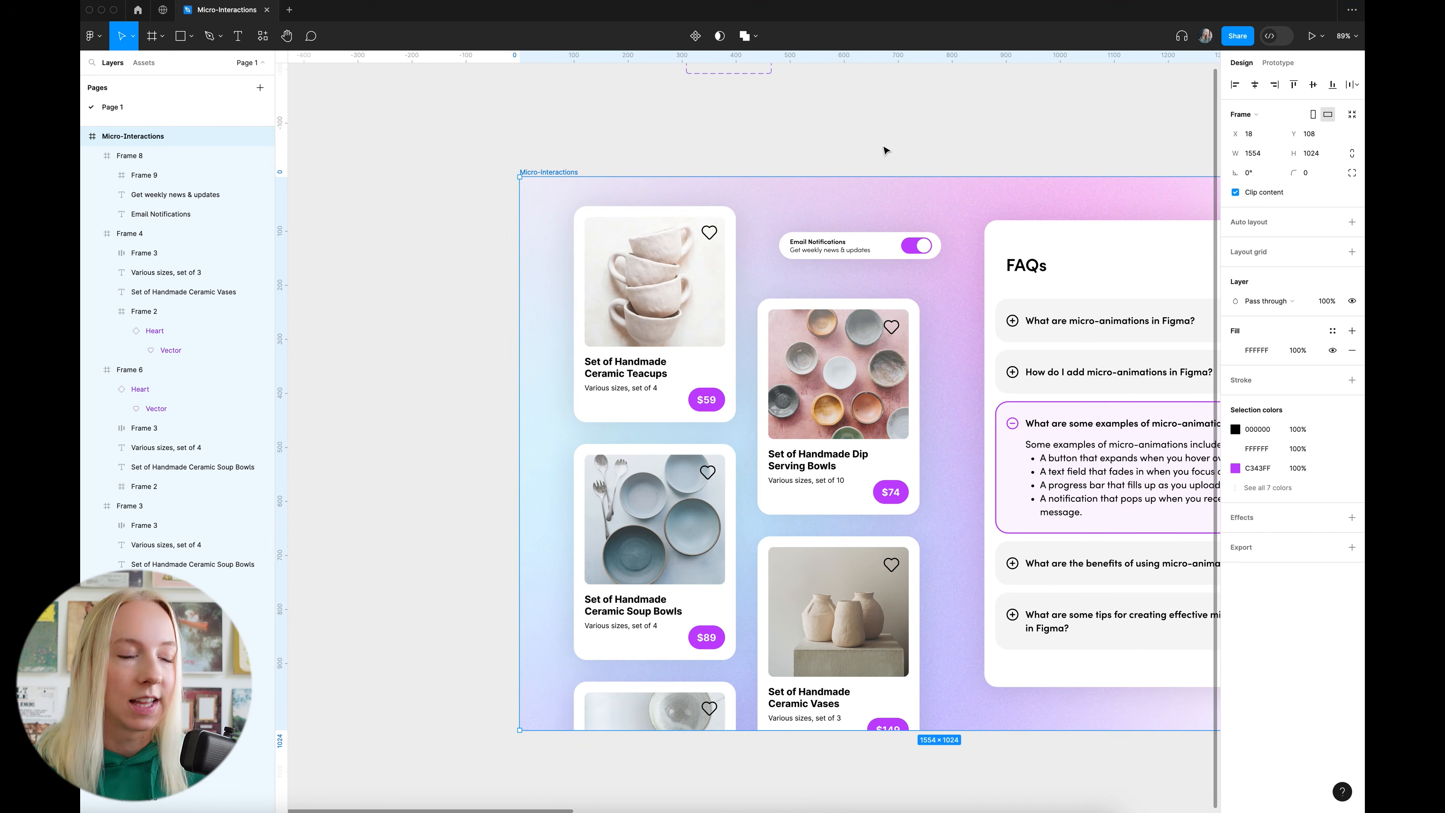
Move the purple toggle frame out of the Email Notifications card onto the empty canvas above the main frame
scroll(955, 359, "up", 10)
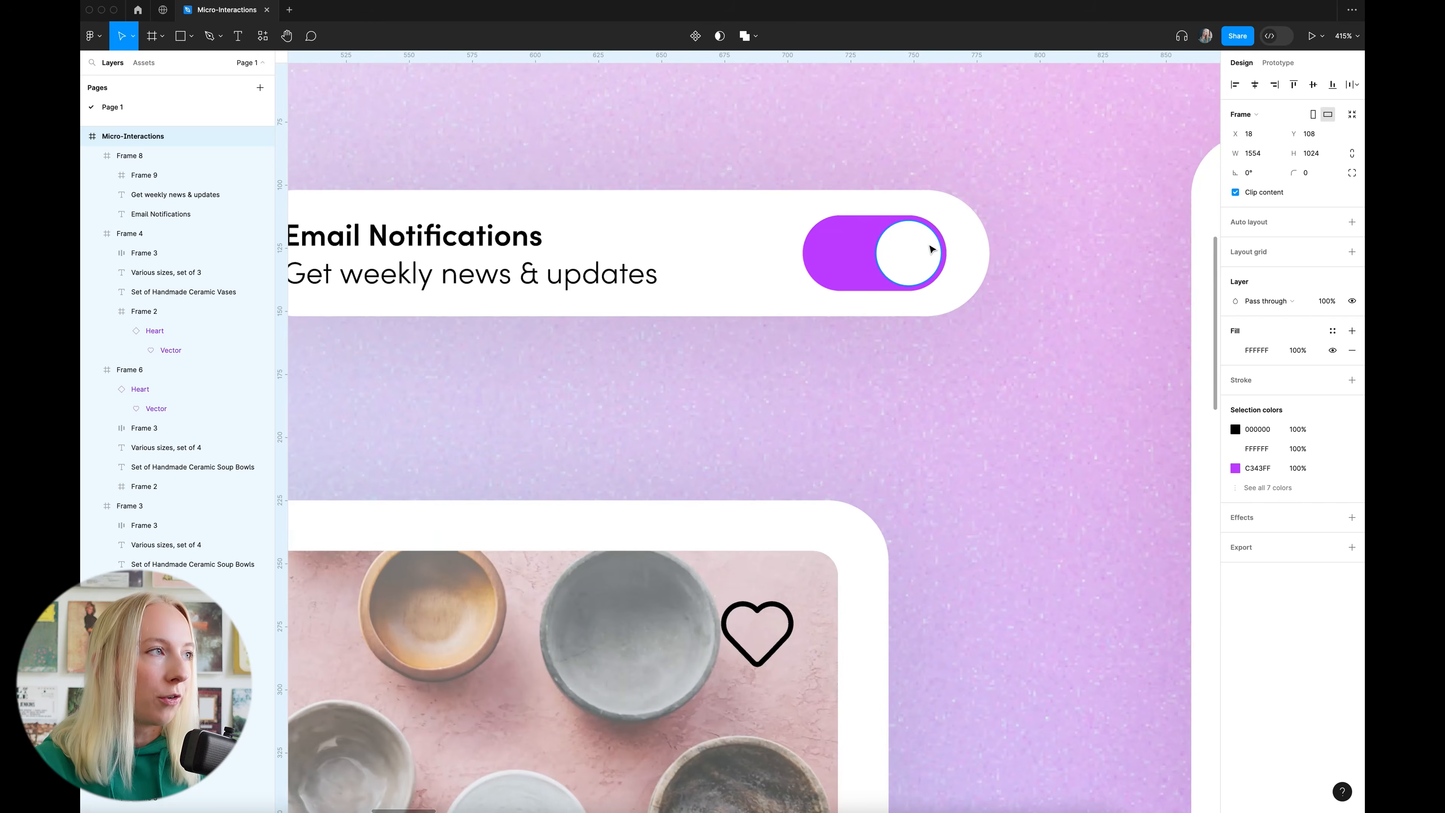
left_click(958, 356)
scroll(757, 381, "up", 4)
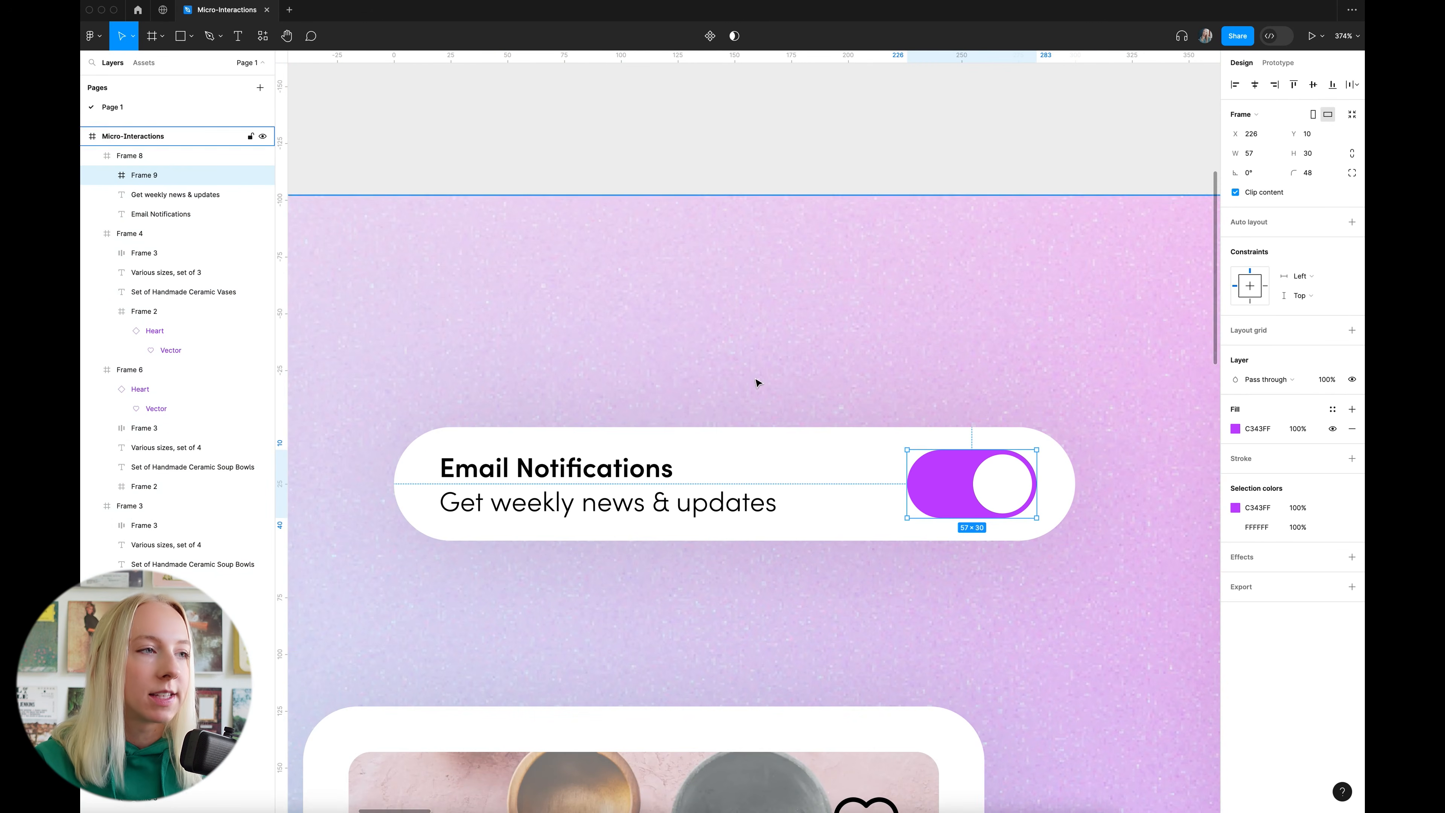
scroll(924, 461, "down", 3)
left_click_drag(925, 461, 822, 173)
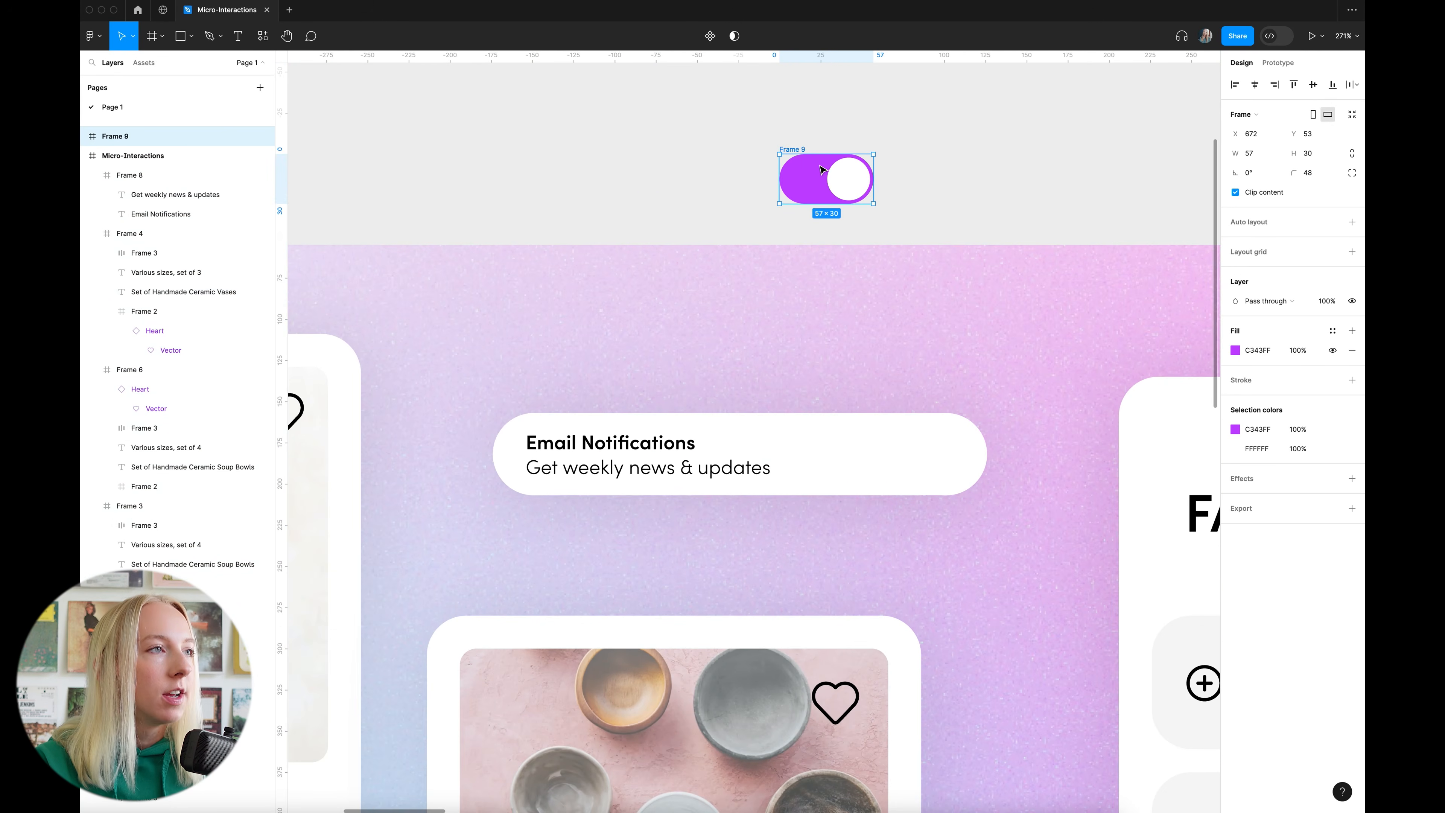
Move the toggle frame farther up, beside the Heart component set, to X 686, Y -125
scroll(822, 171, "up", 10)
scroll(823, 170, "down", 15)
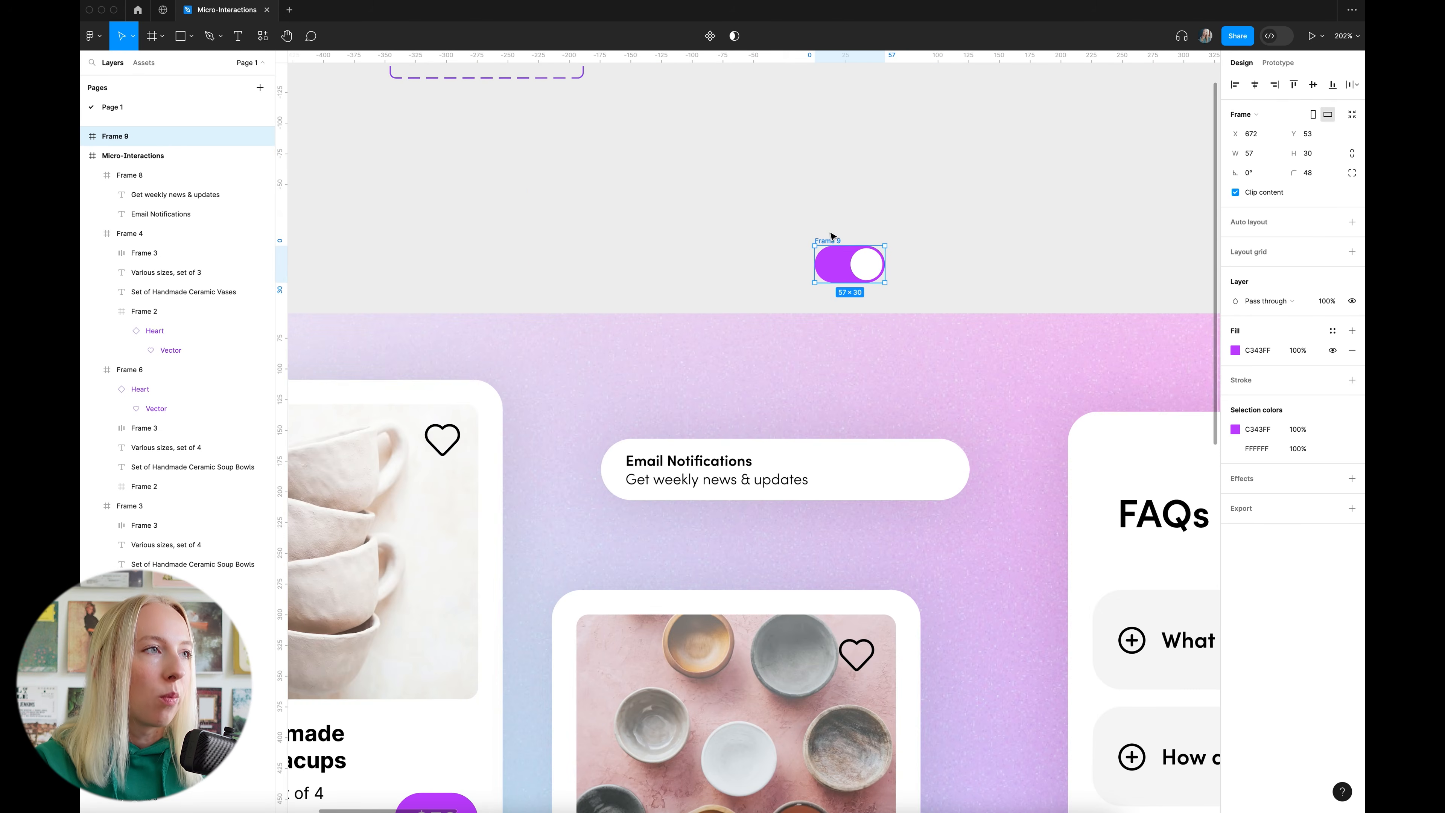
left_click_drag(831, 234, 838, 154)
scroll(839, 154, "up", 5)
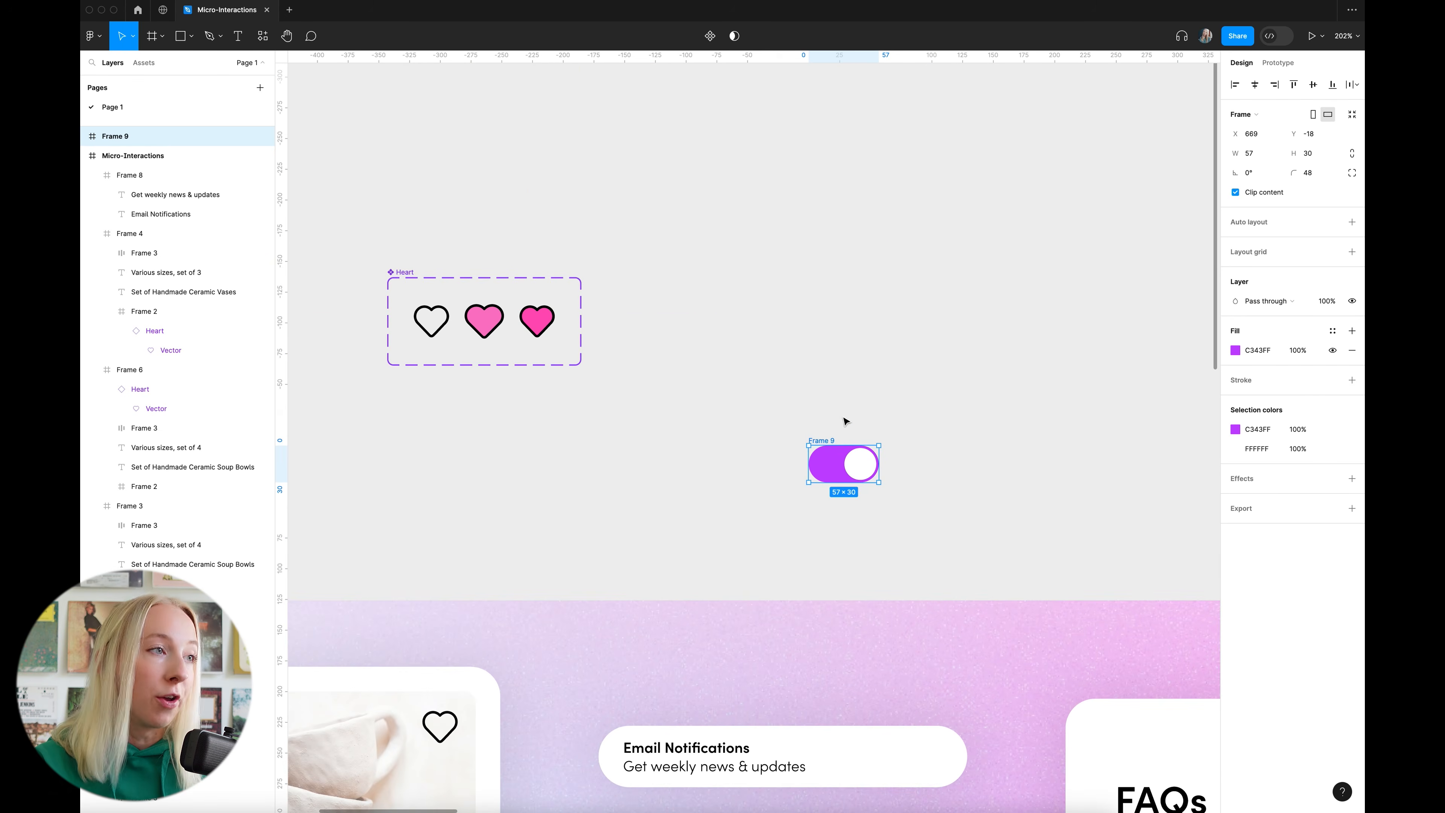
left_click_drag(824, 443, 843, 321)
Rename the toggle frame to Toggle, duplicate it horizontally to X 763, Y -125, and clear the selection
scroll(919, 293, "up", 5)
scroll(921, 295, "right", 3)
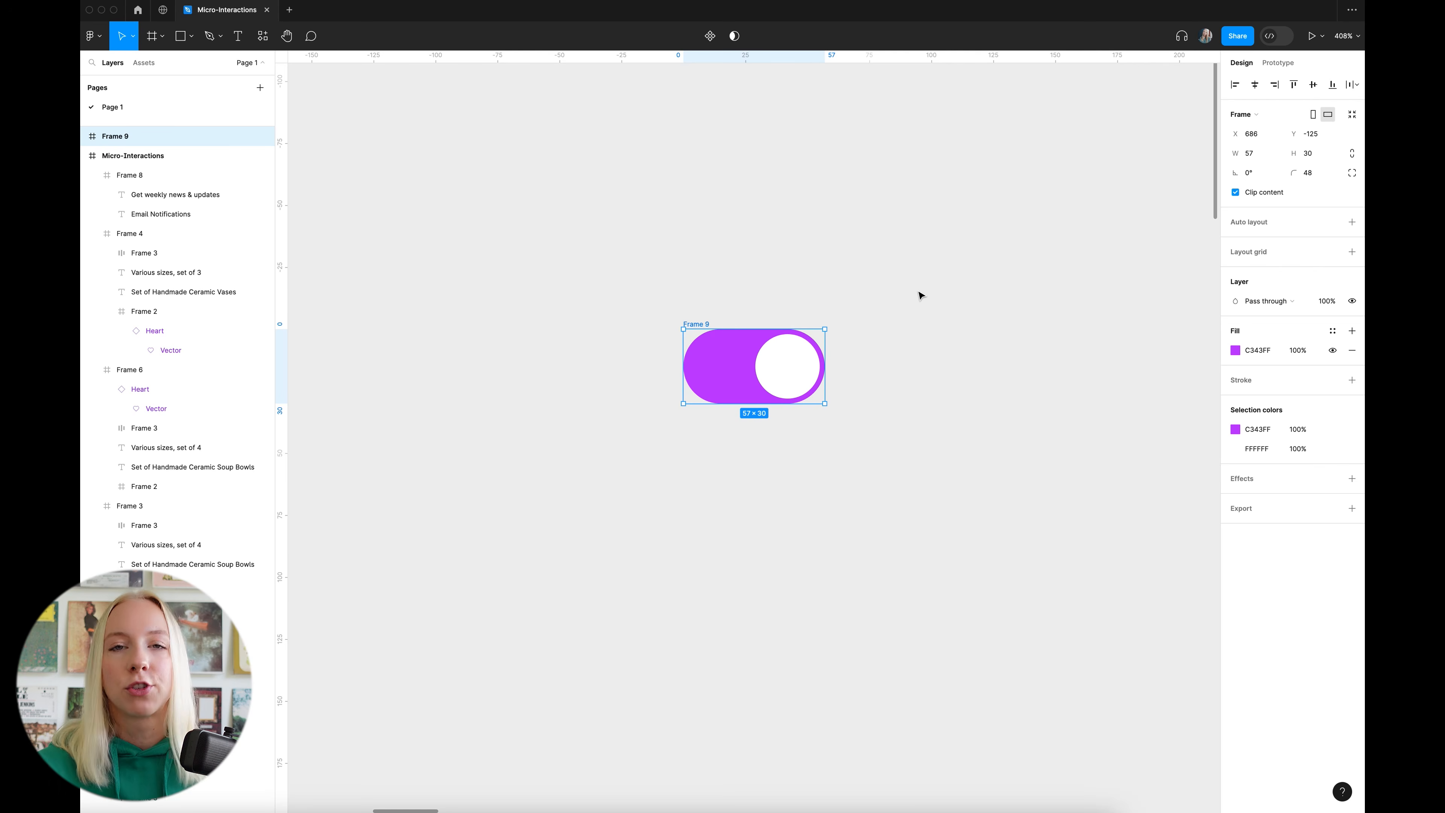
scroll(917, 292, "right", 1)
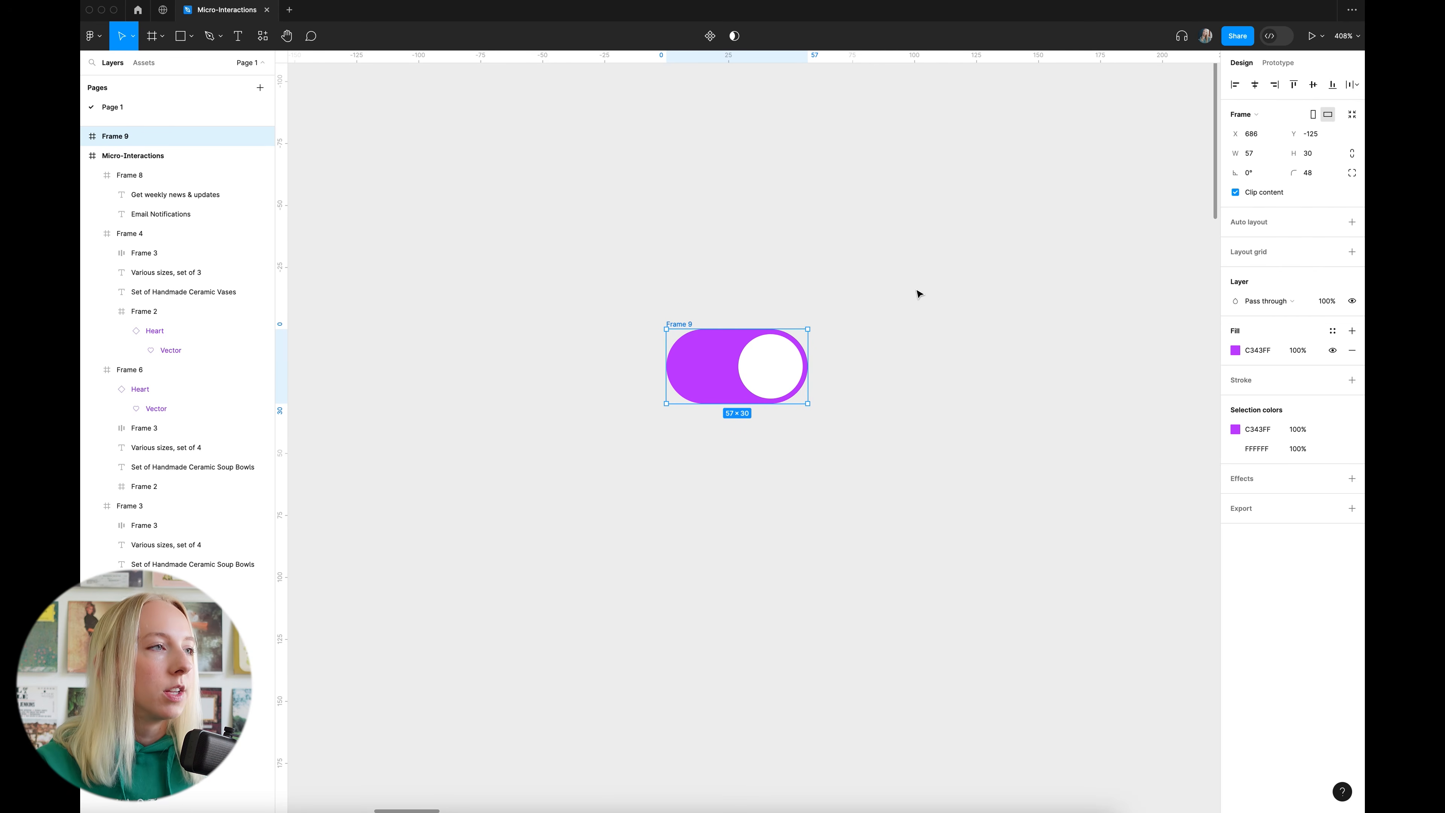
scroll(761, 377, "right", 1)
scroll(761, 376, "down", 1)
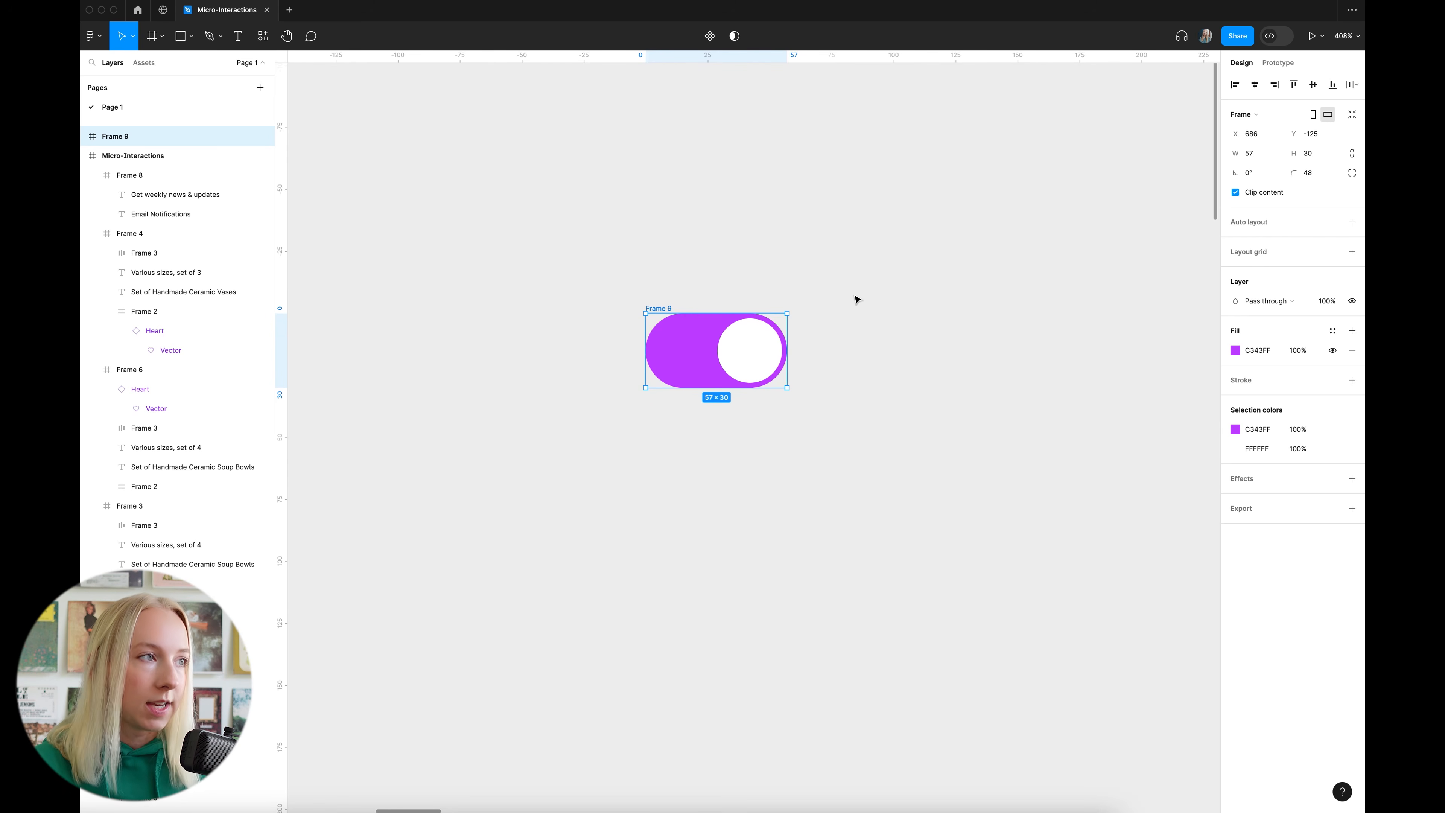
double_click(662, 309)
type("Toggle")
key("Return")
left_click_drag(660, 309, 850, 310)
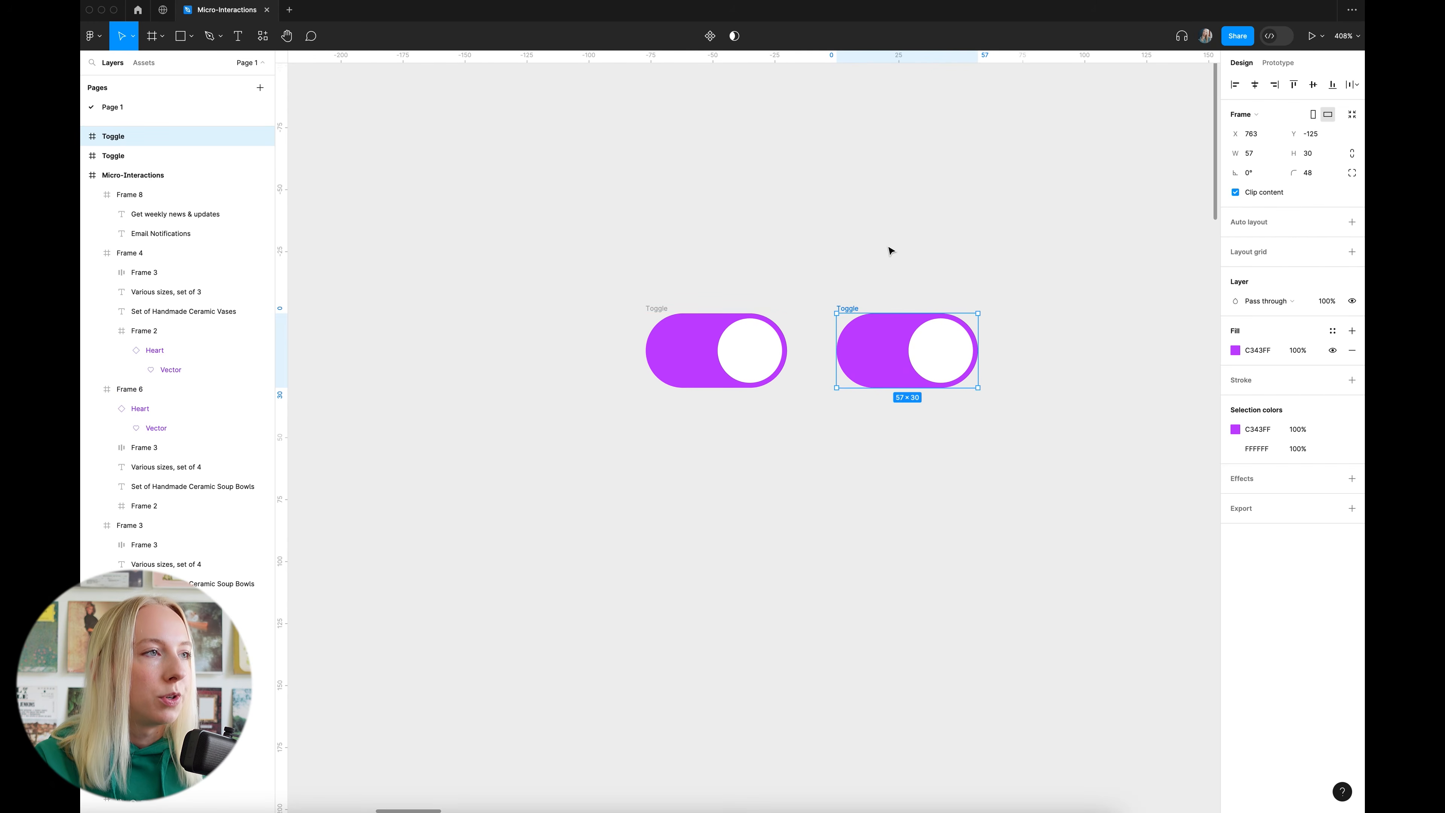
left_click(890, 291)
Move the white circle in the duplicate toggle to its left end at X 2, Y 2
scroll(847, 366, "up", 2)
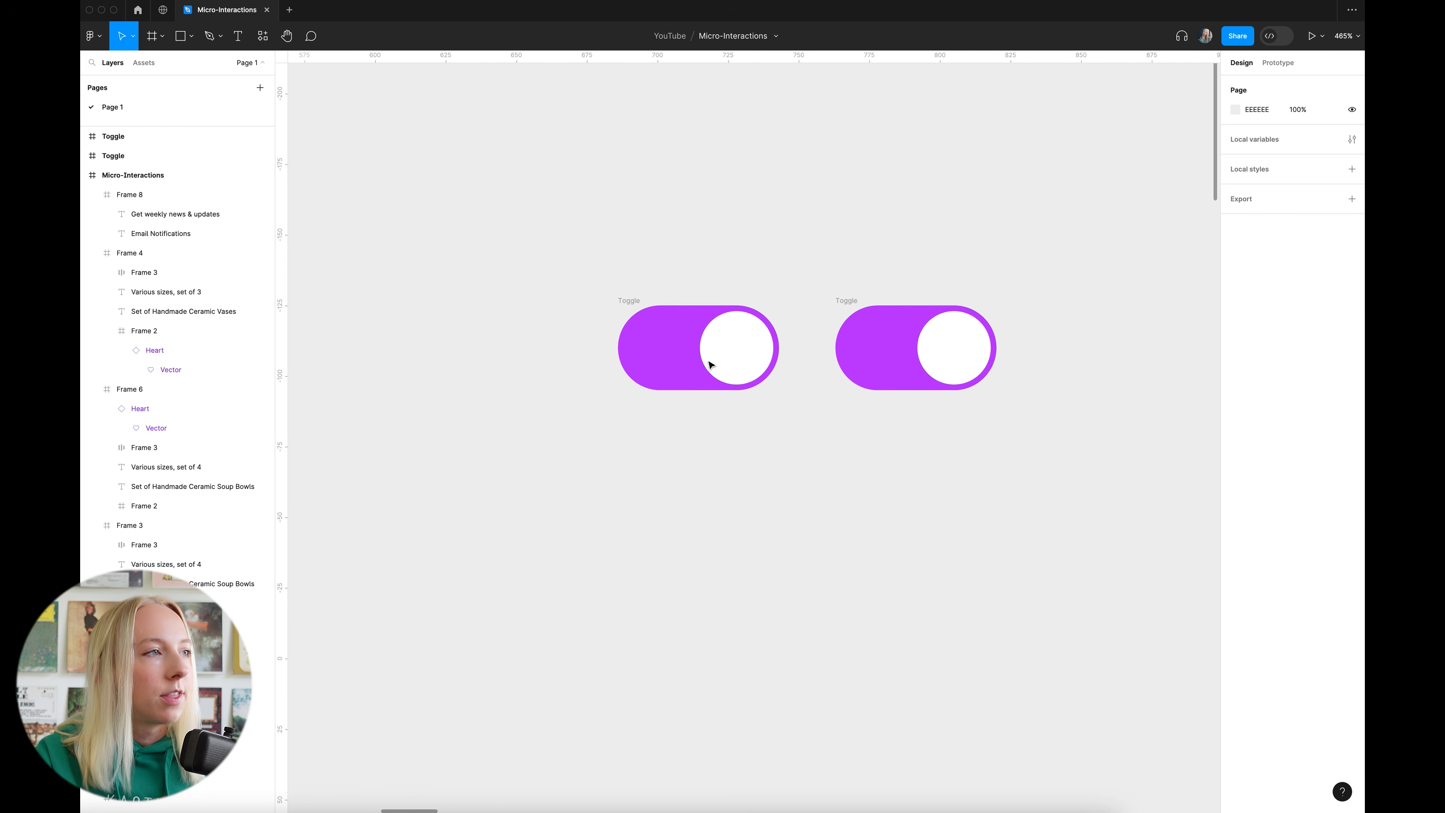
left_click(629, 305)
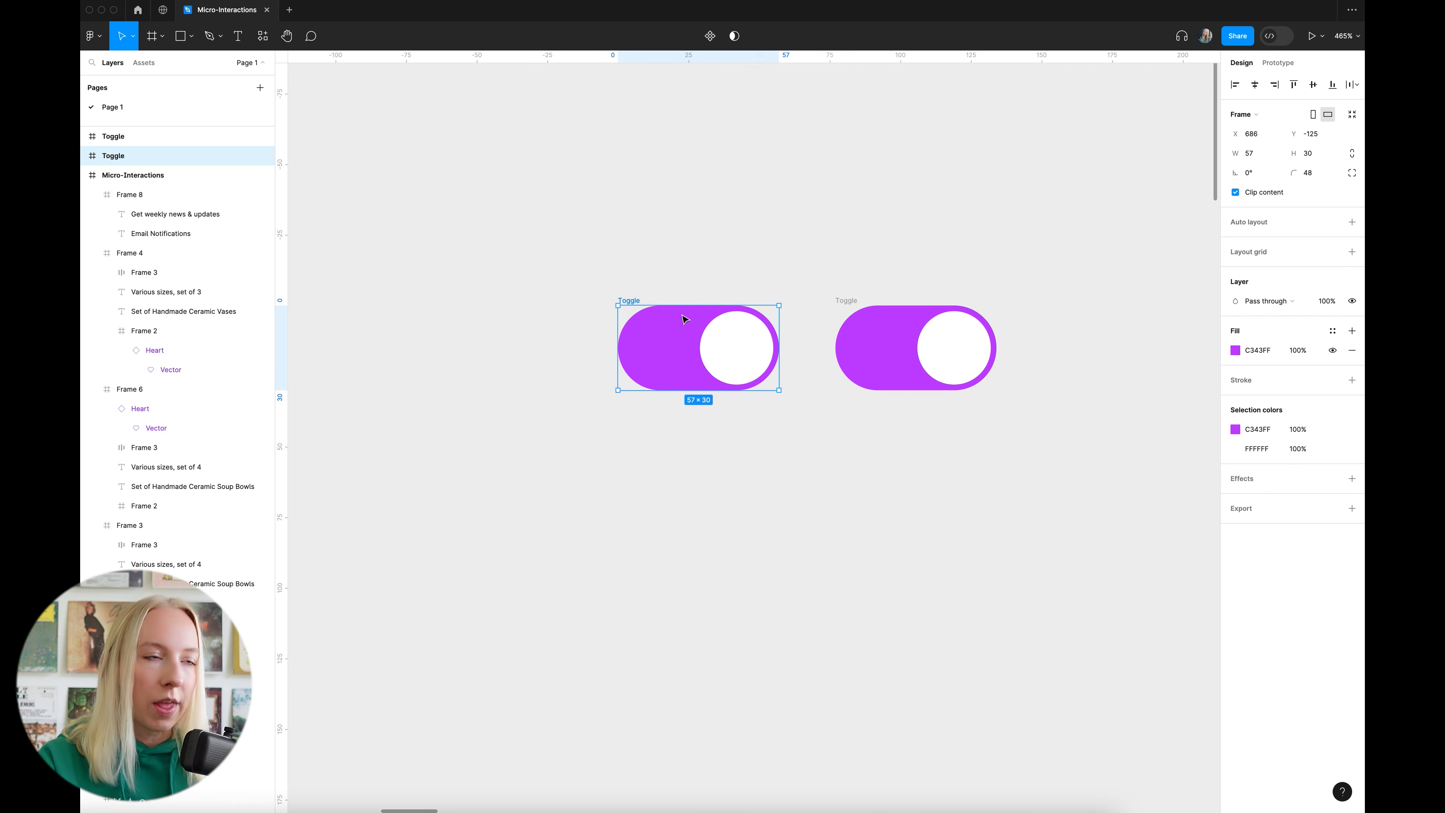
left_click(940, 370)
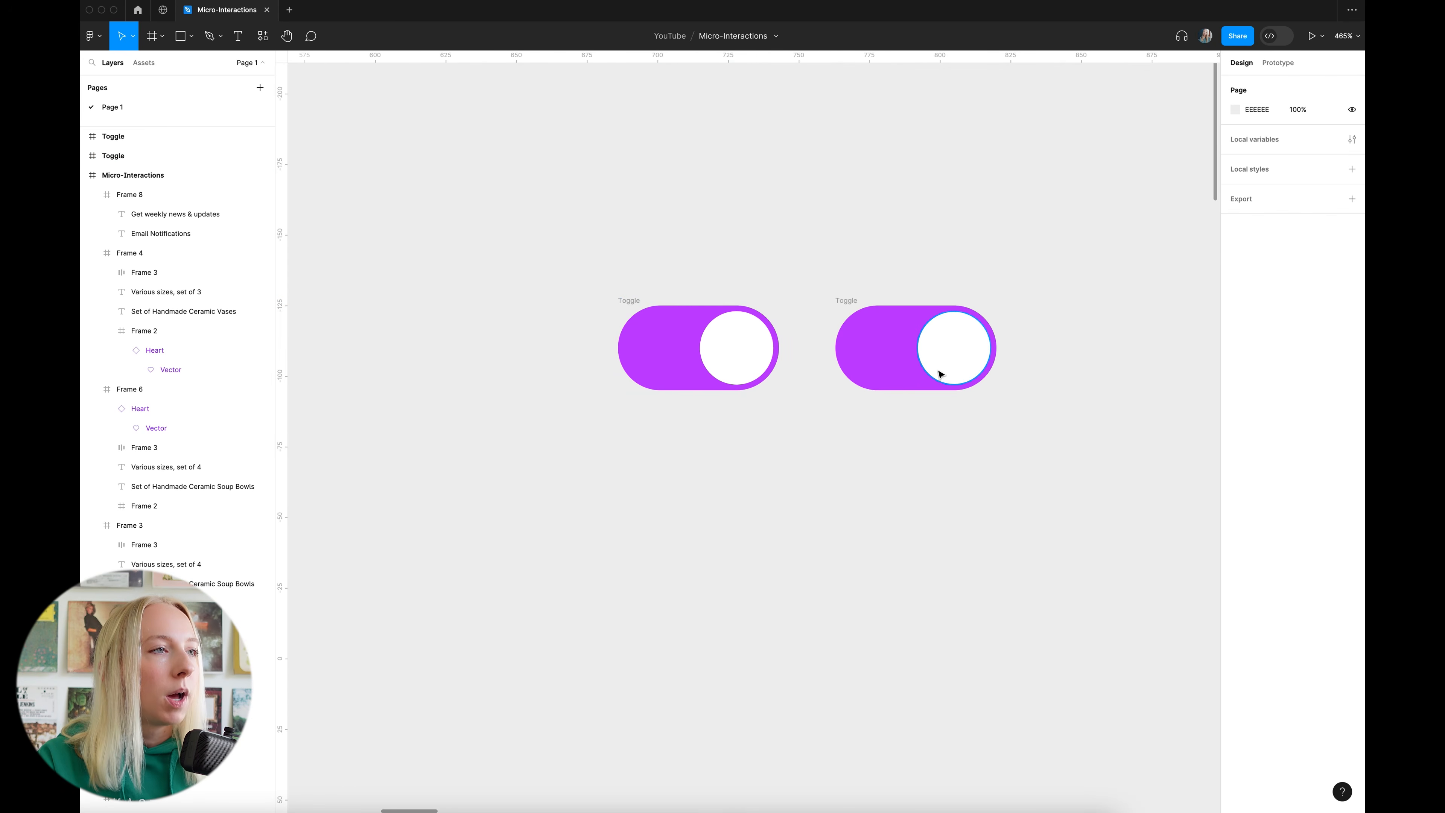
left_click_drag(955, 359, 871, 342)
scroll(884, 358, "up", 5)
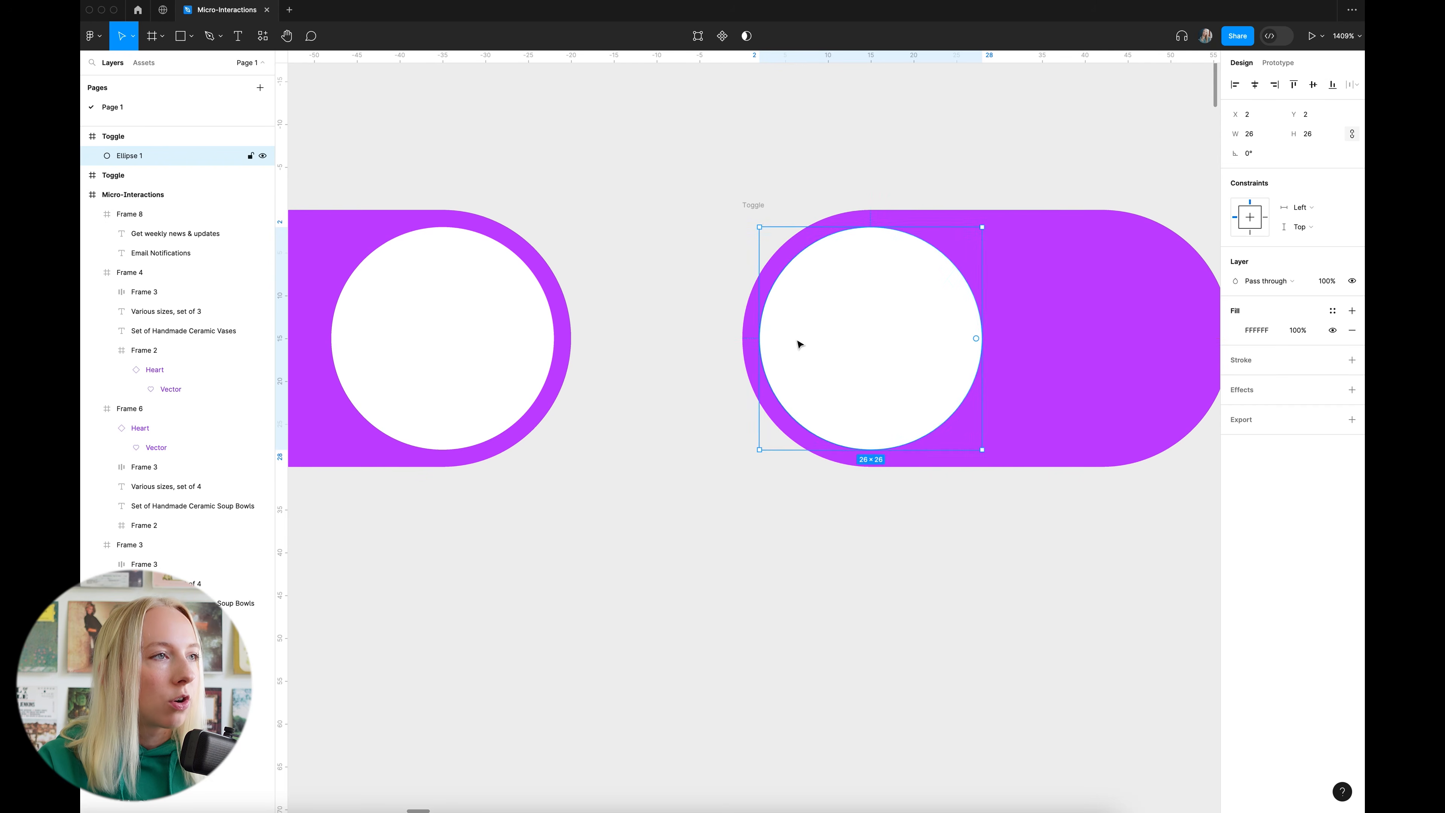
Change the duplicate toggle's background fill from purple to a medium gray and deselect it
scroll(782, 342, "down", 5)
scroll(783, 342, "down", 1)
left_click(861, 319)
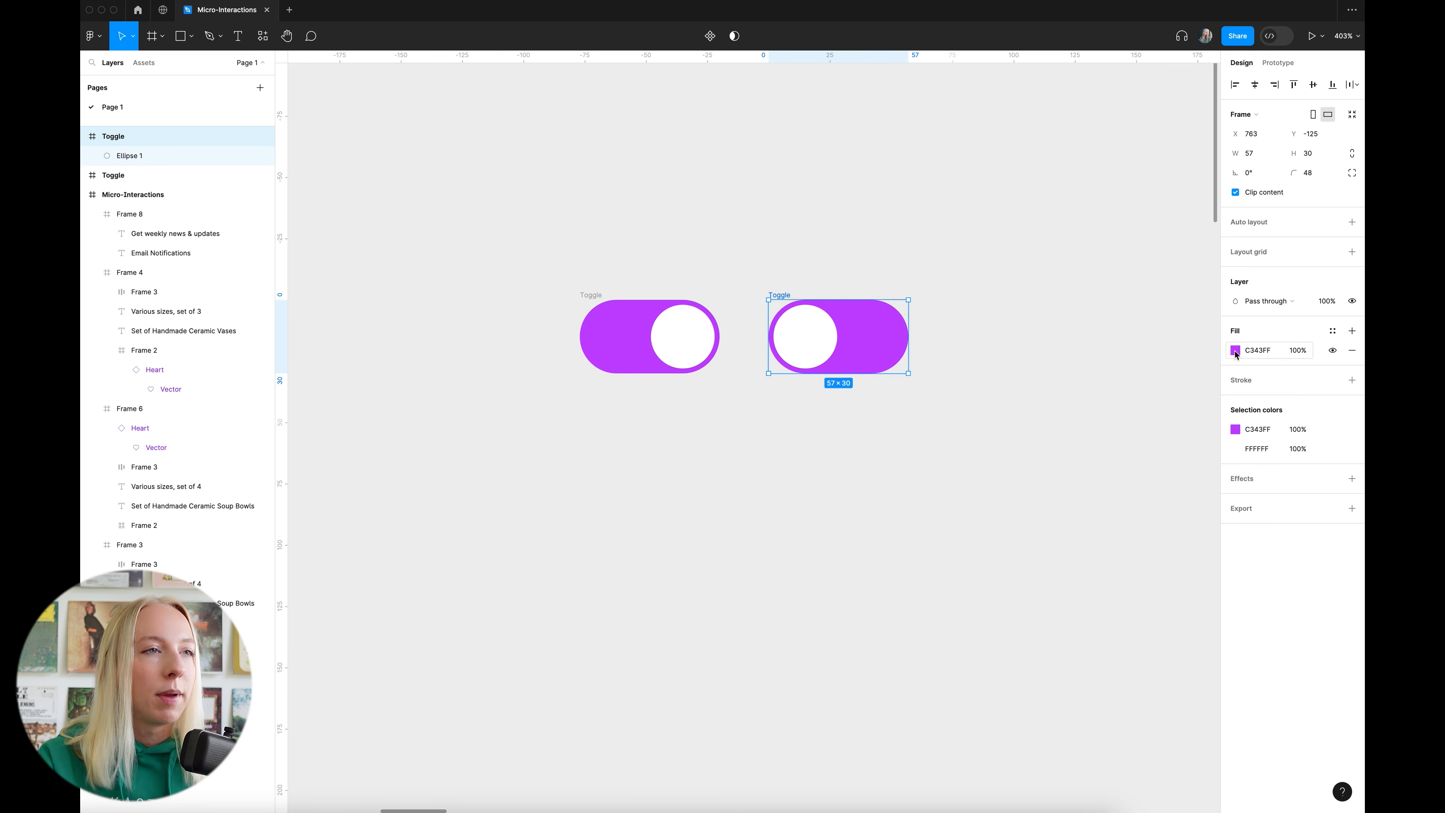
left_click(1236, 351)
mouse_move(1086, 459)
left_mouse_down()
mouse_move(1054, 435)
mouse_move(1077, 459)
left_mouse_up()
left_click(1208, 352)
left_click(1094, 311)
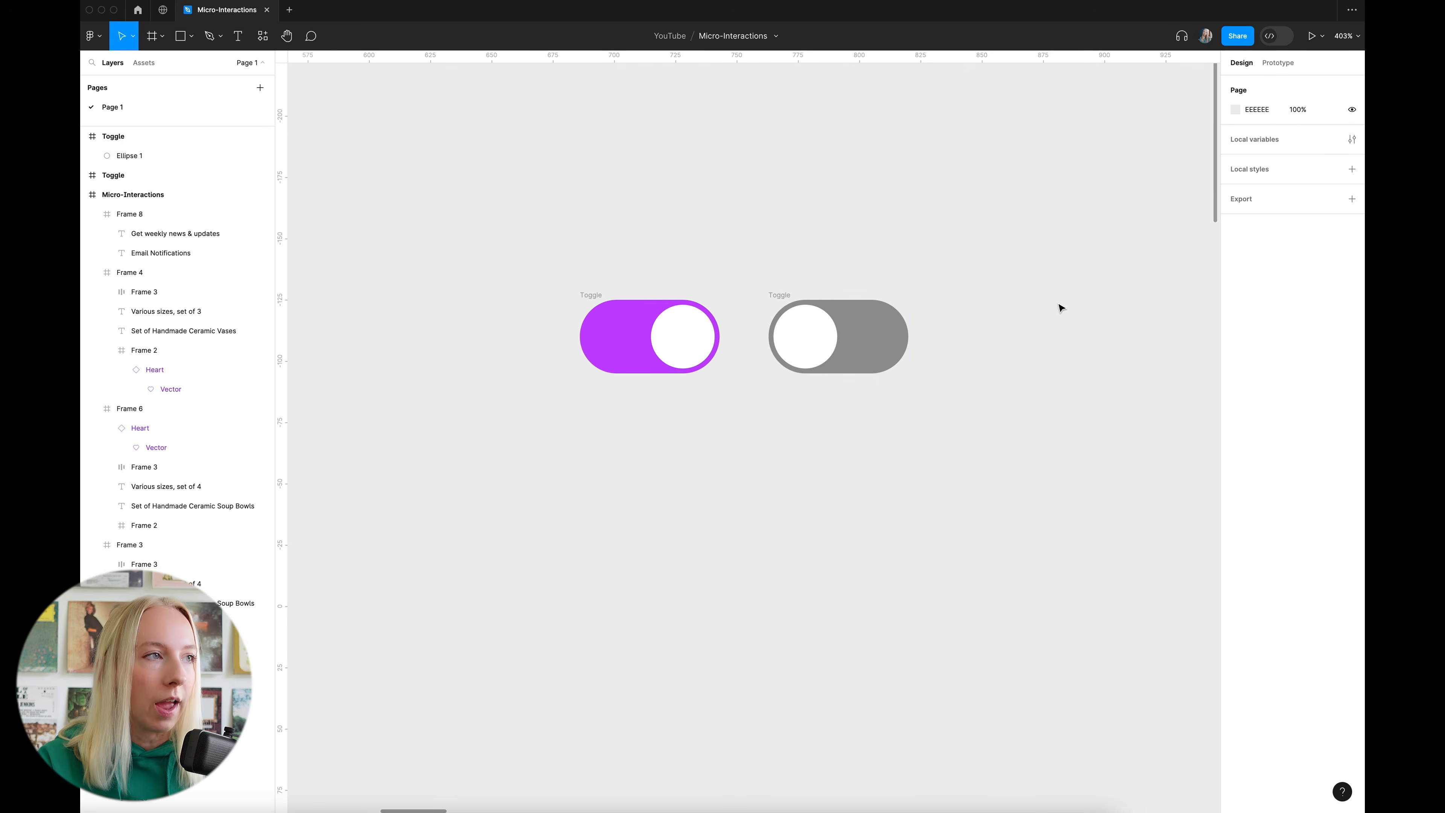
Set the fill opacity of the gray toggle's circle to 75% and clear the selection
left_click(785, 344)
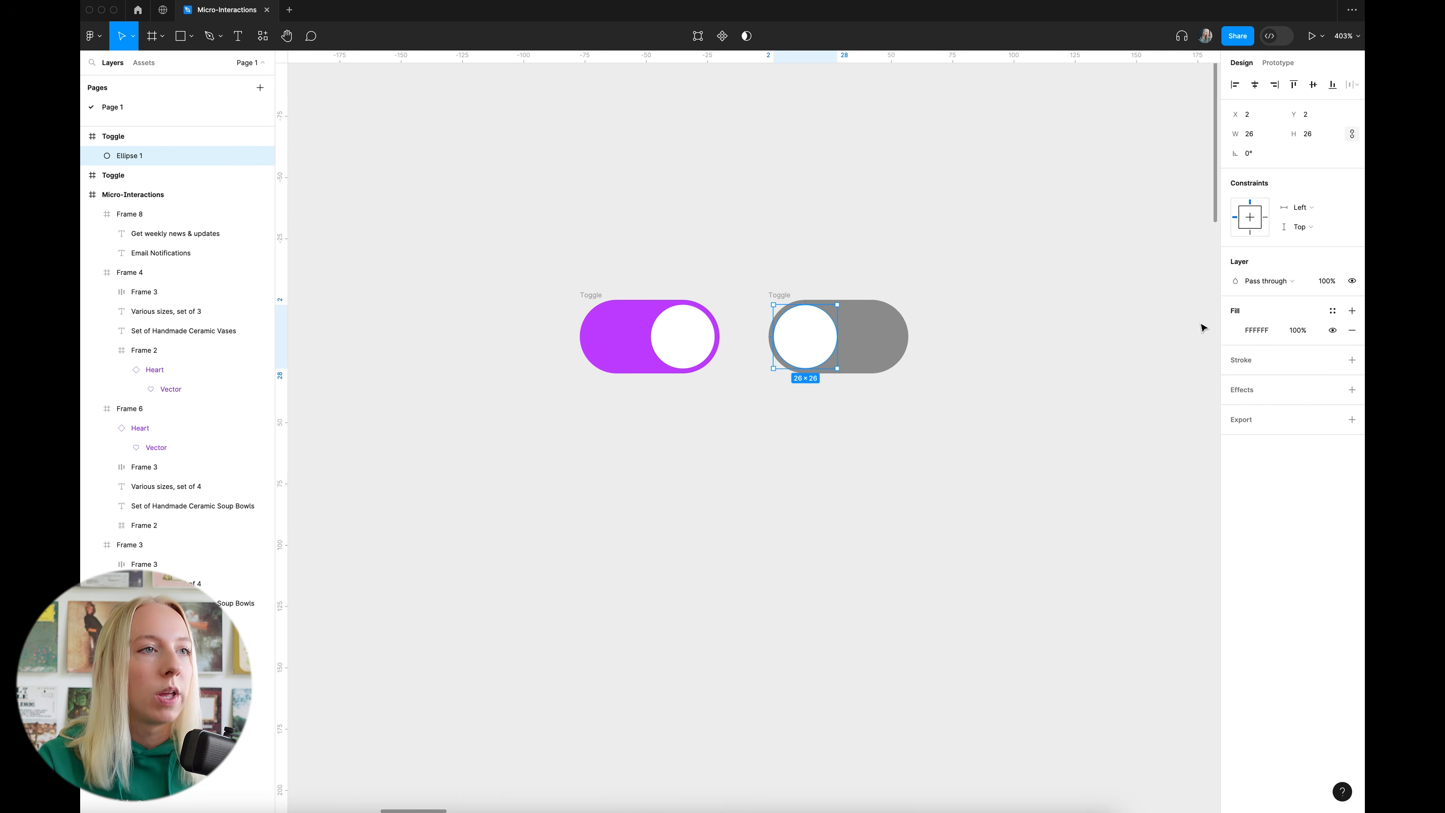
left_click(1298, 331)
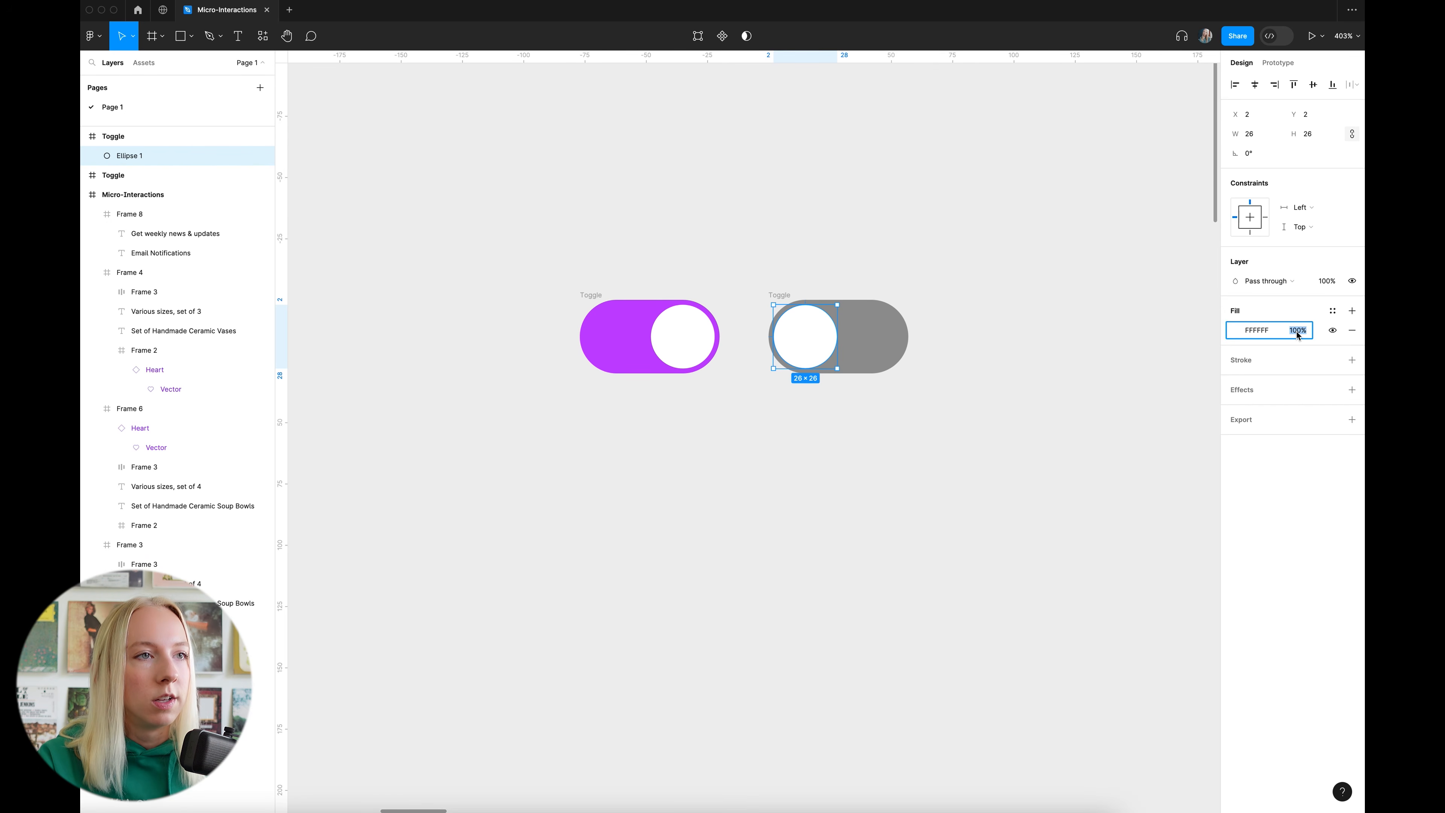
type("75")
key("Return")
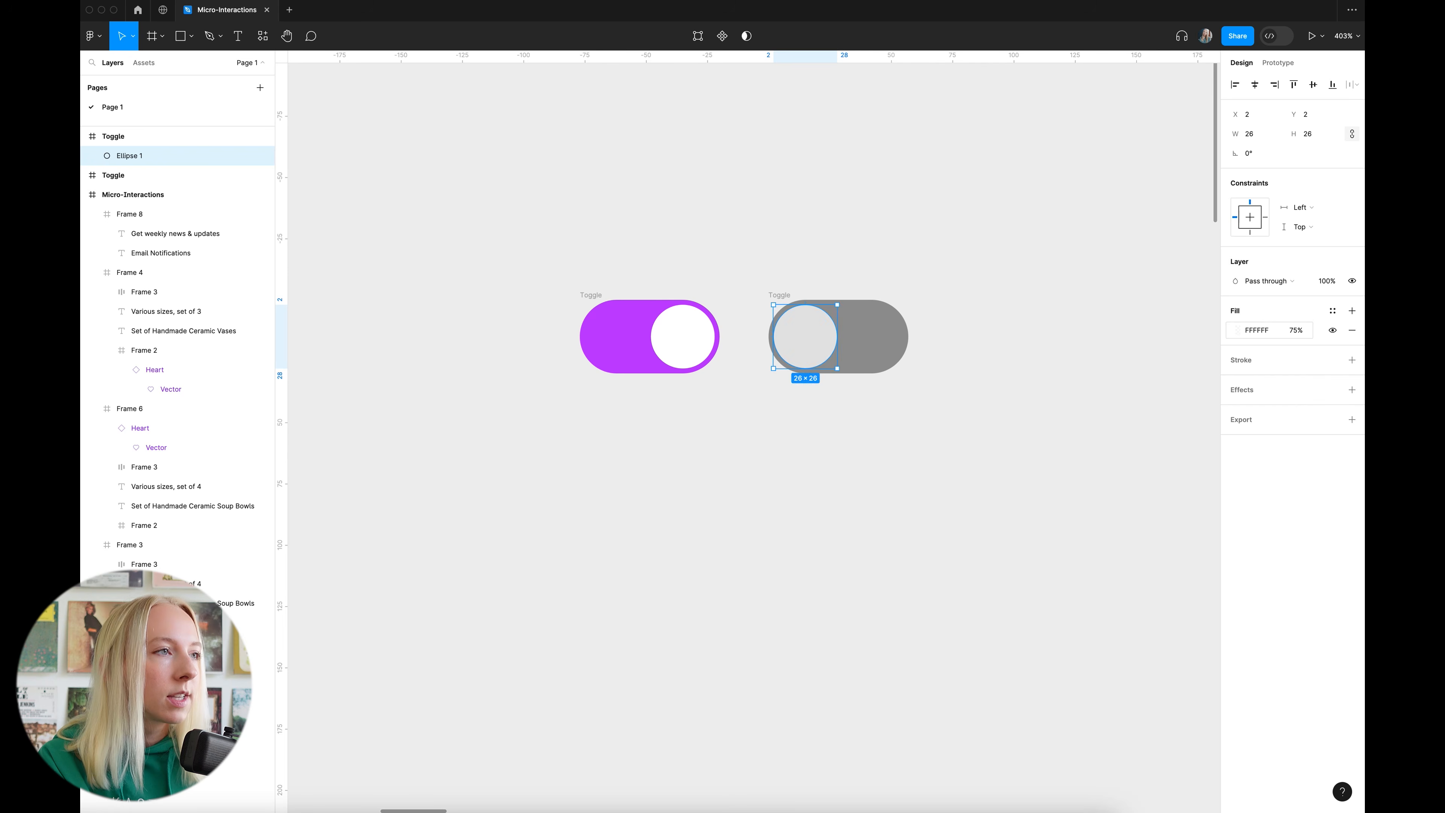
left_click(1032, 220)
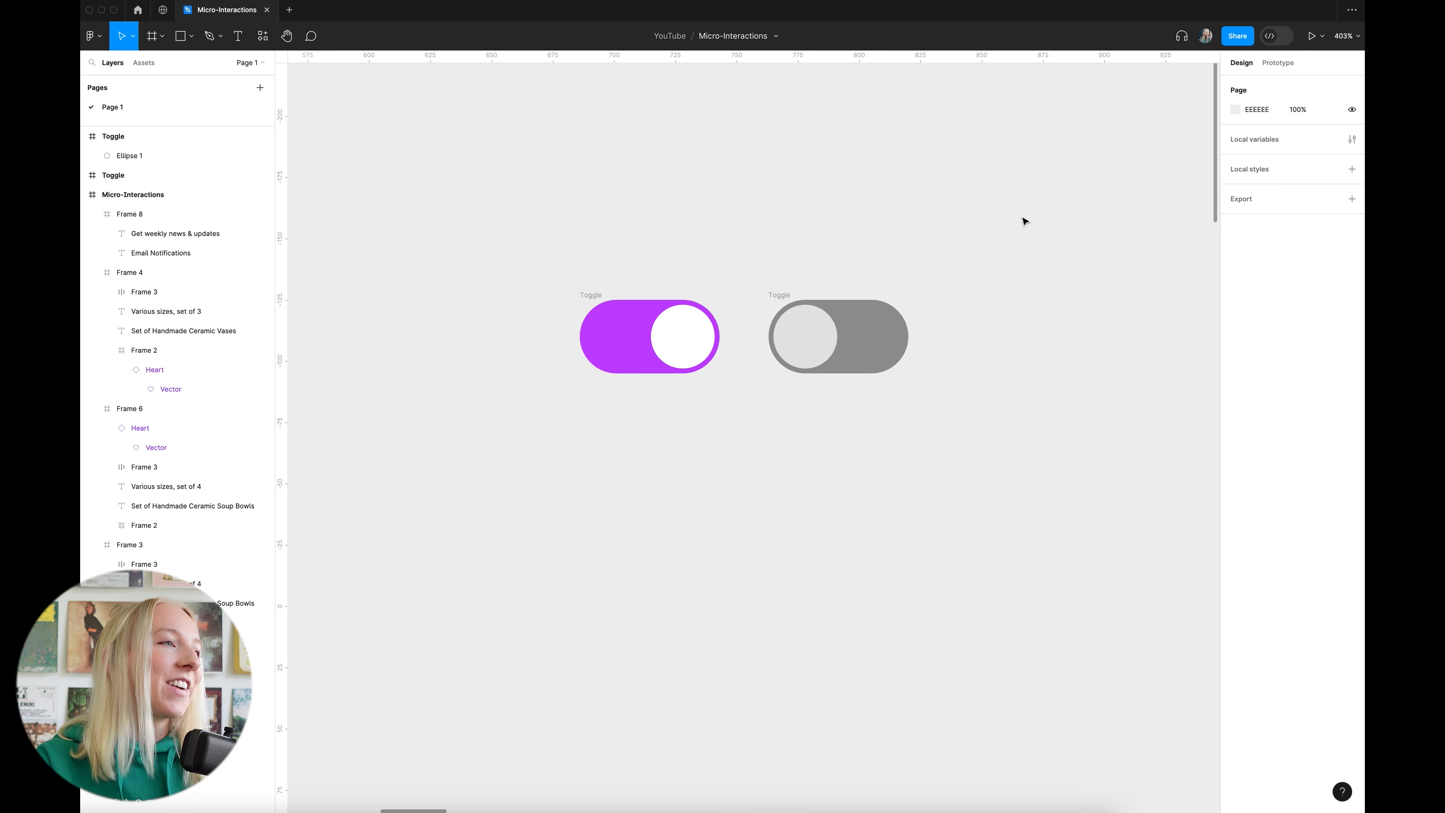
Select both toggle frames, combine them into a Toggle component set, and clear the selection
scroll(555, 235, "left", 1)
left_click_drag(525, 226, 1094, 465)
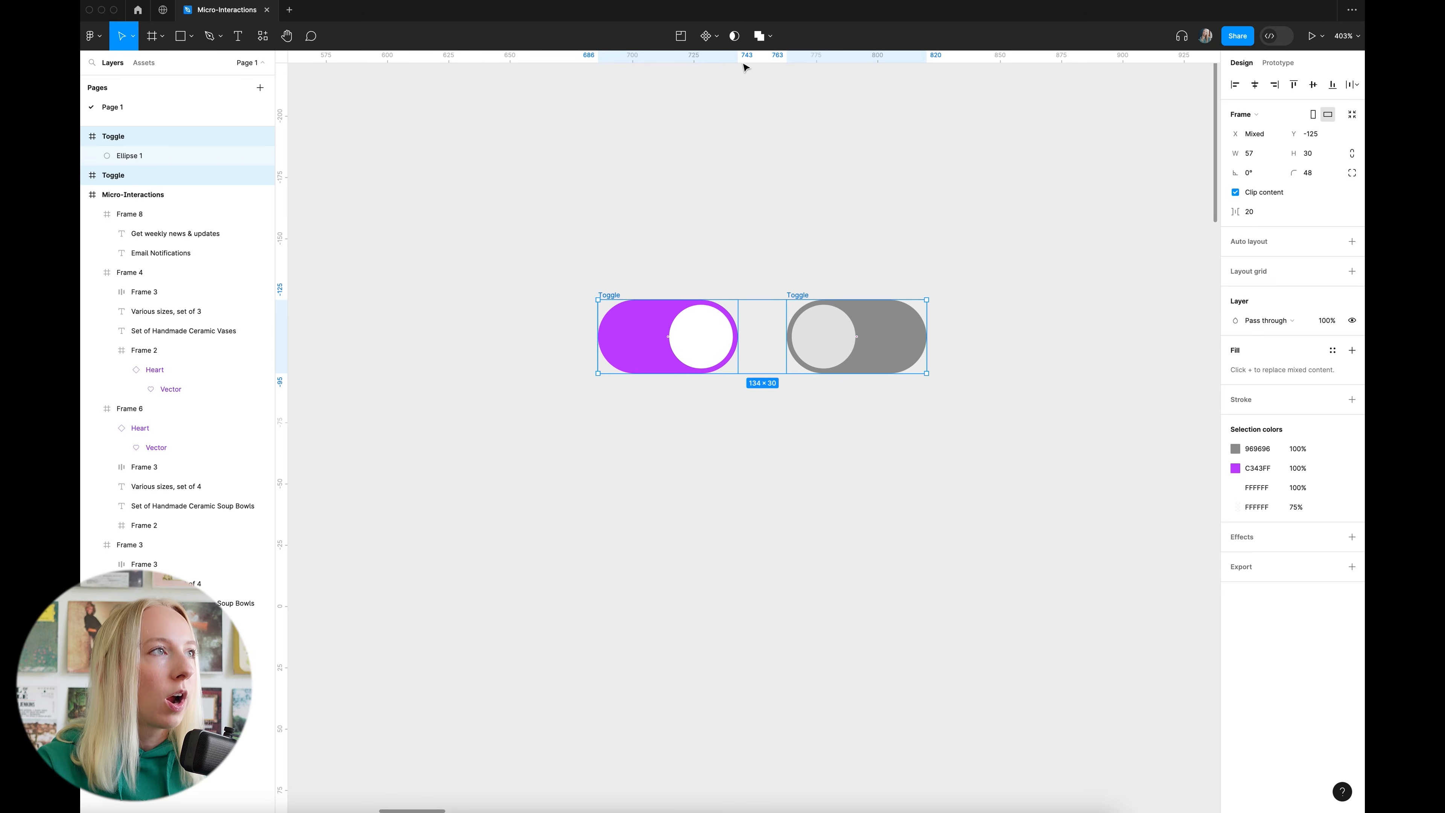
left_click(715, 41)
left_click(699, 95)
left_click(927, 194)
Name the toggle set's variant property State and set the purple toggle's value to On
left_click(652, 334)
double_click(1259, 292)
type("S")
key("Tab")
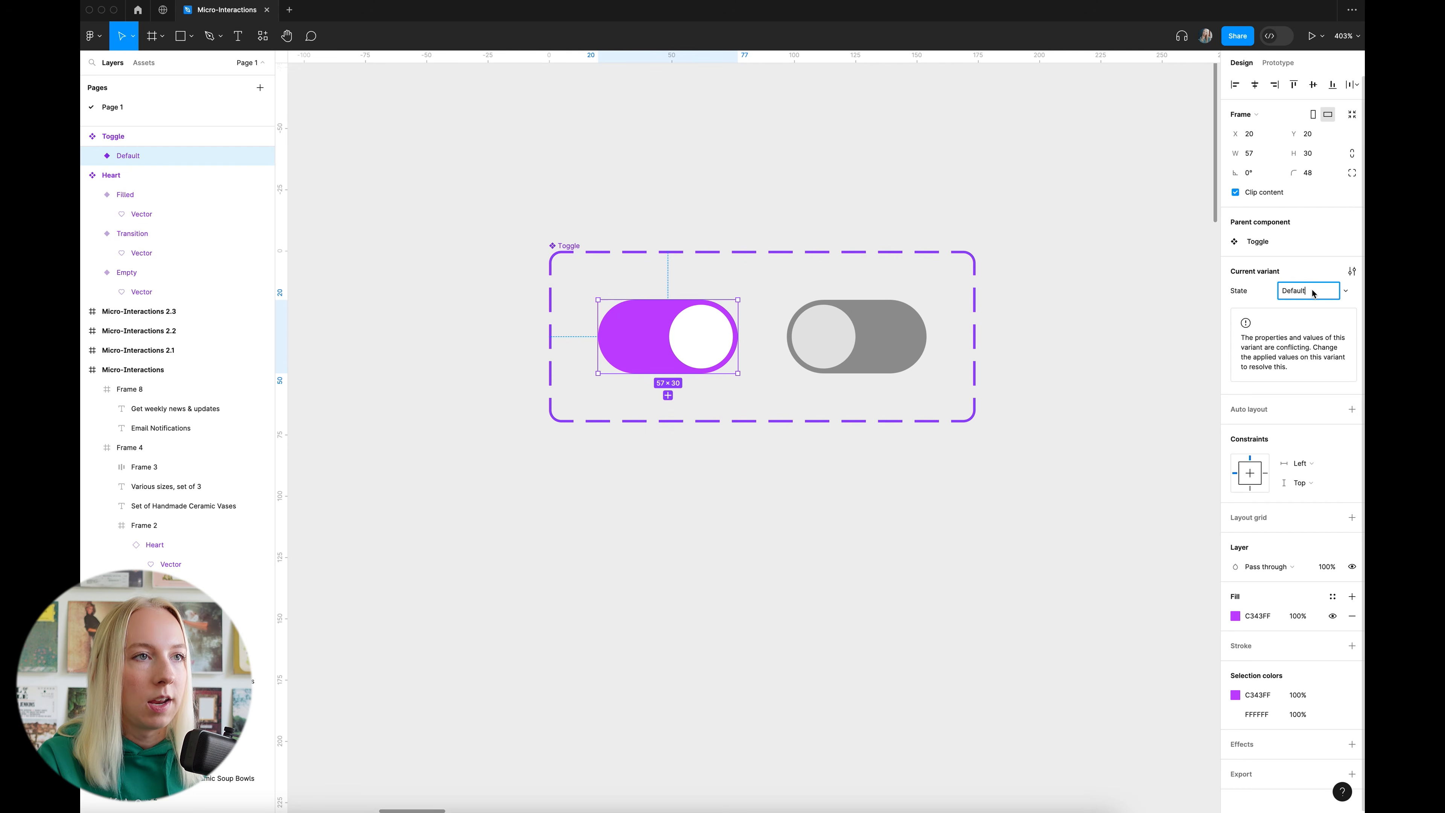
type("On")
Set the gray toggle's State value to Off and clear the selection
left_click(884, 349)
double_click(1303, 291)
type("On")
key("Return")
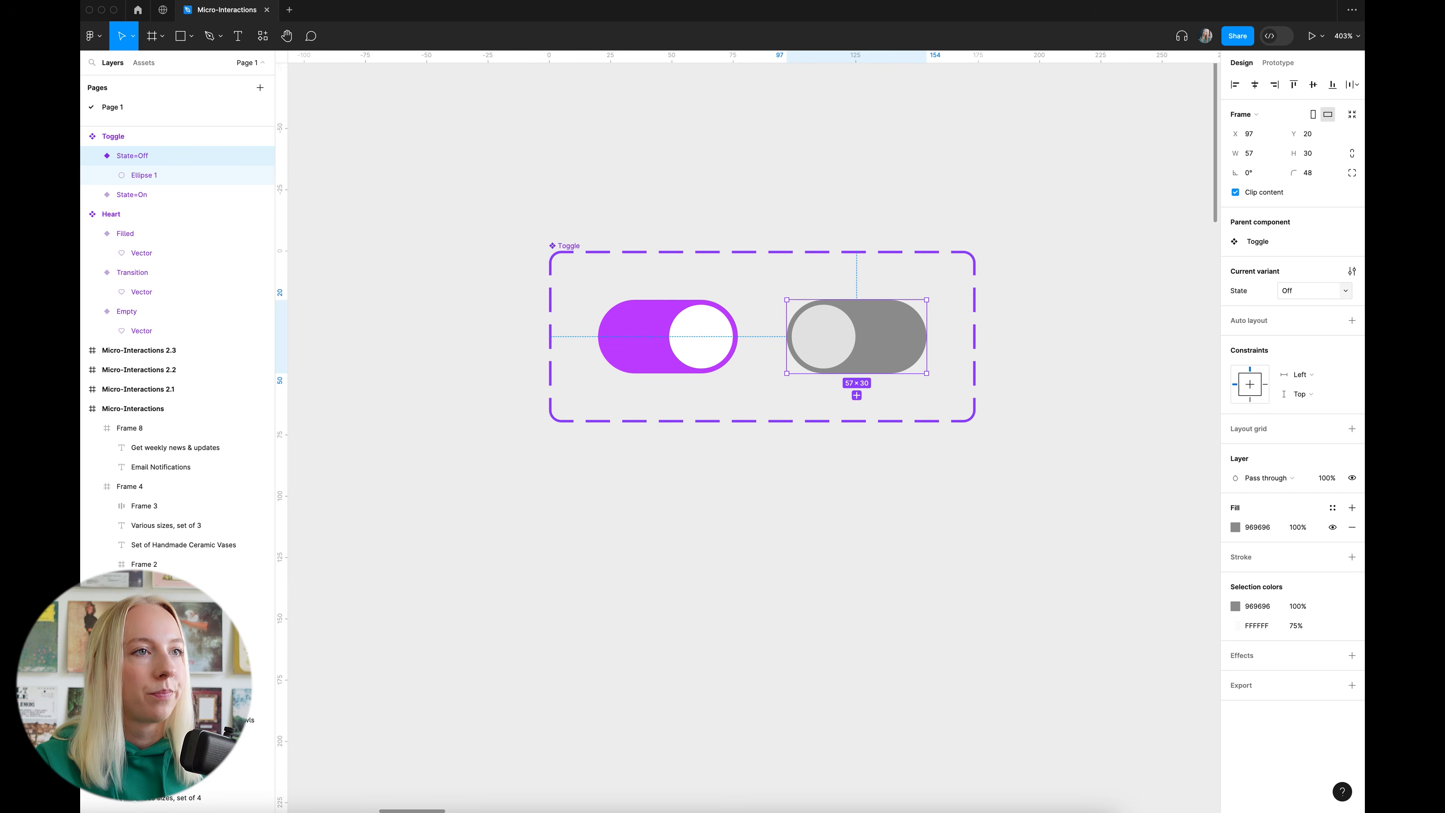
left_click(754, 321)
Add an on-click prototype interaction from the purple On variant that changes to the gray Off variant
left_click(1279, 63)
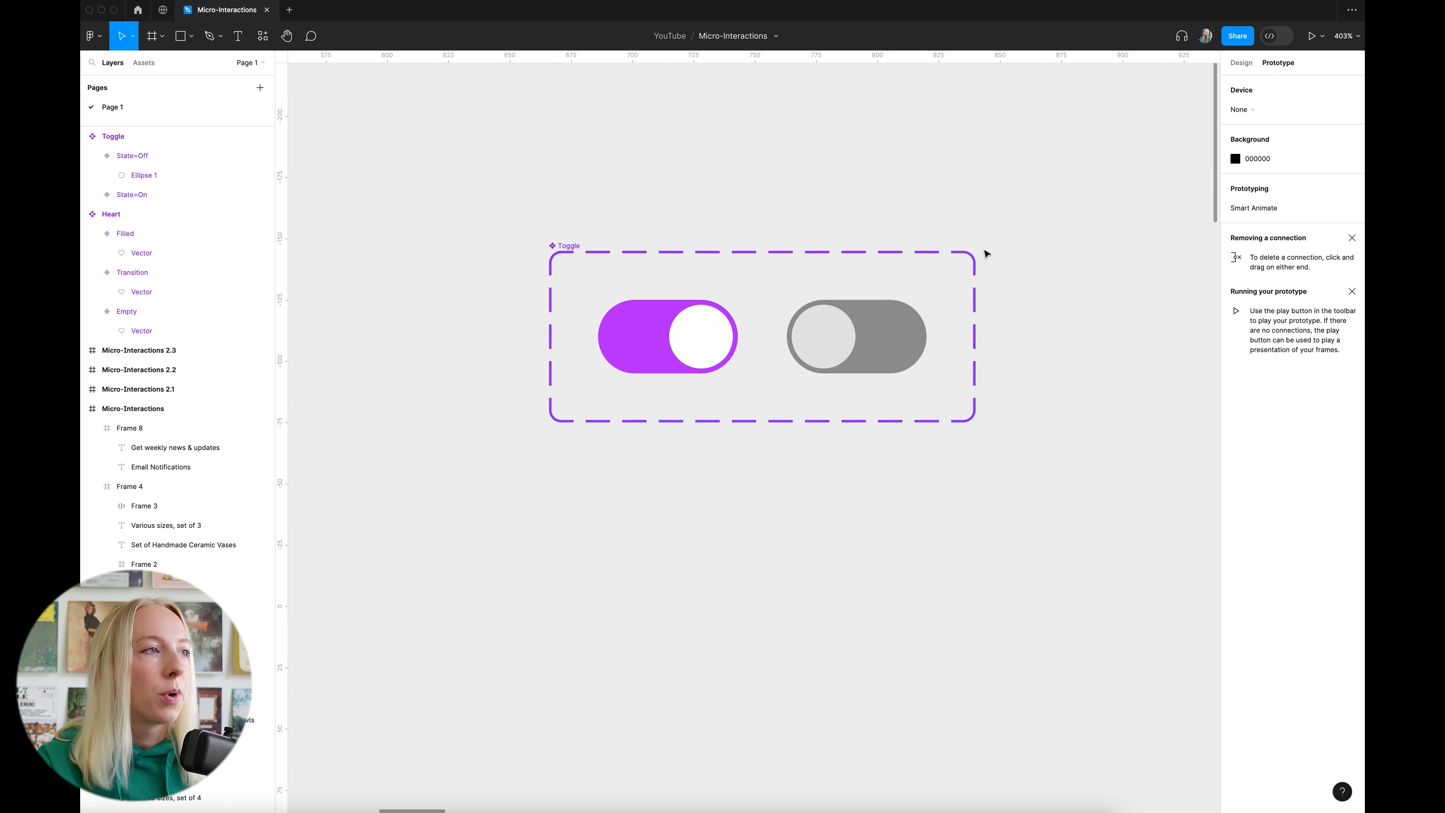
mouse_move(743, 339)
left_click_drag(738, 338, 828, 343)
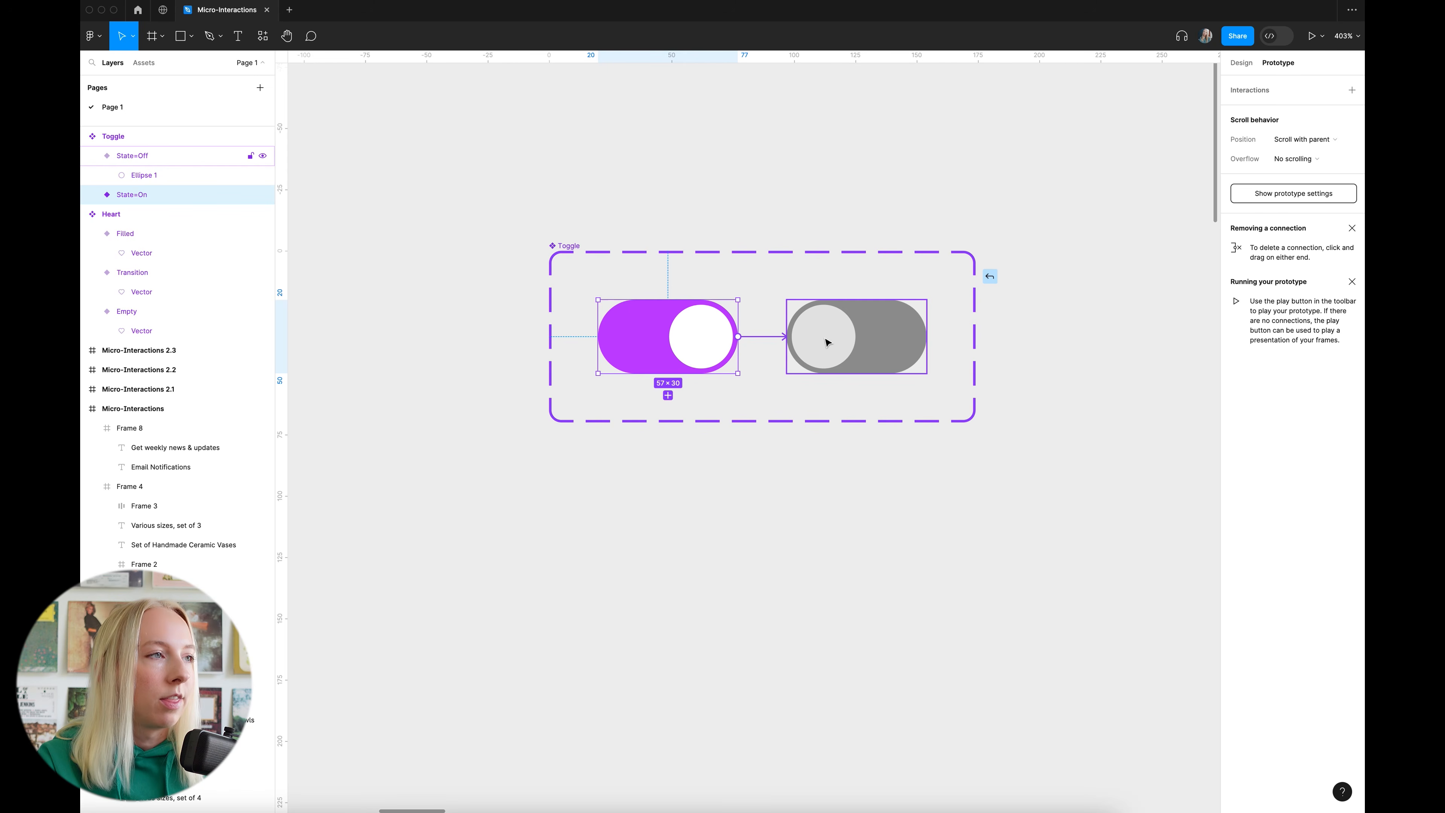
left_click_drag(828, 343, 823, 340)
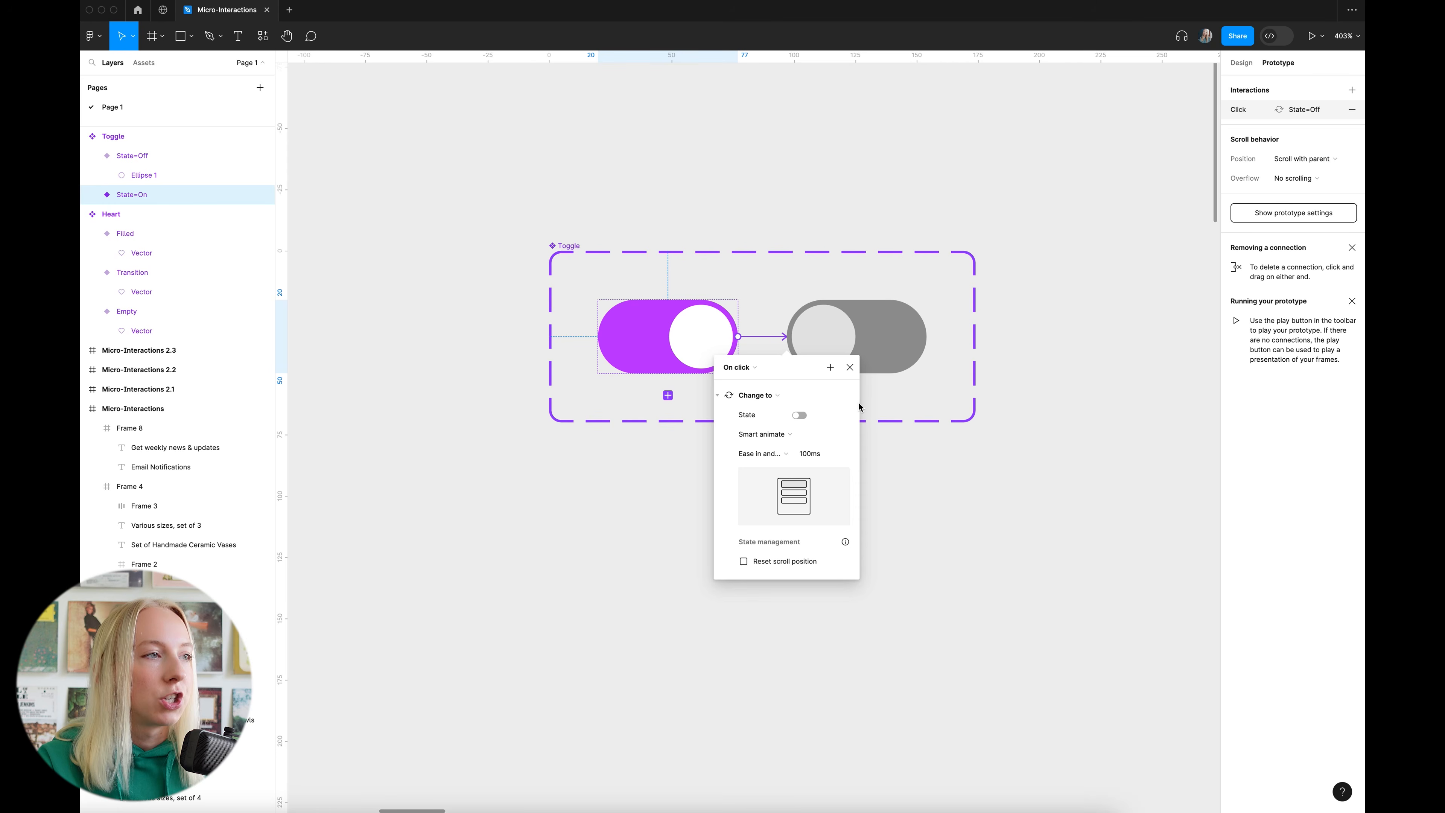
Set the On-to-Off interaction's Smart animate easing to Bouncy and close its settings
left_click(786, 454)
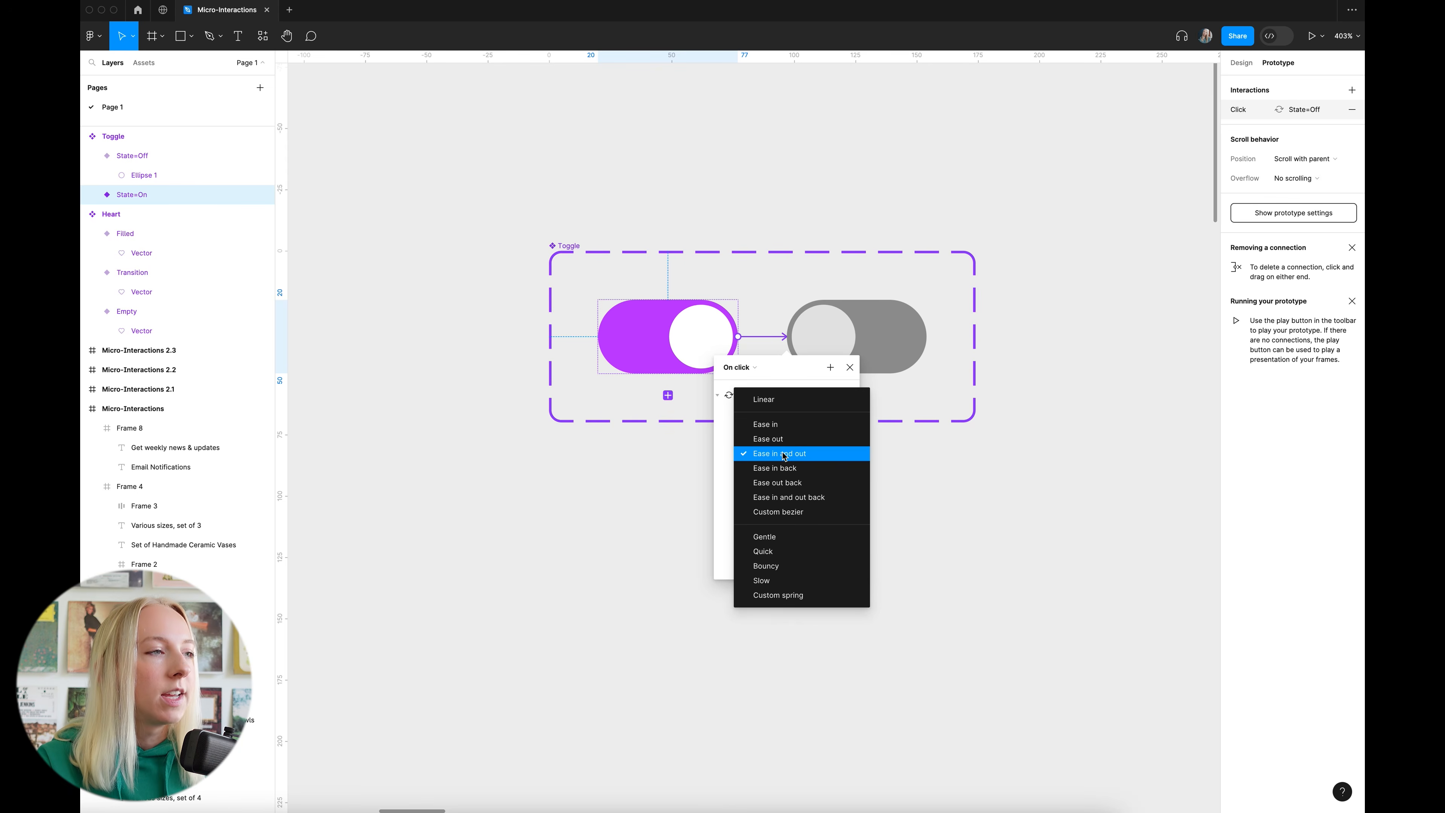
left_click(792, 569)
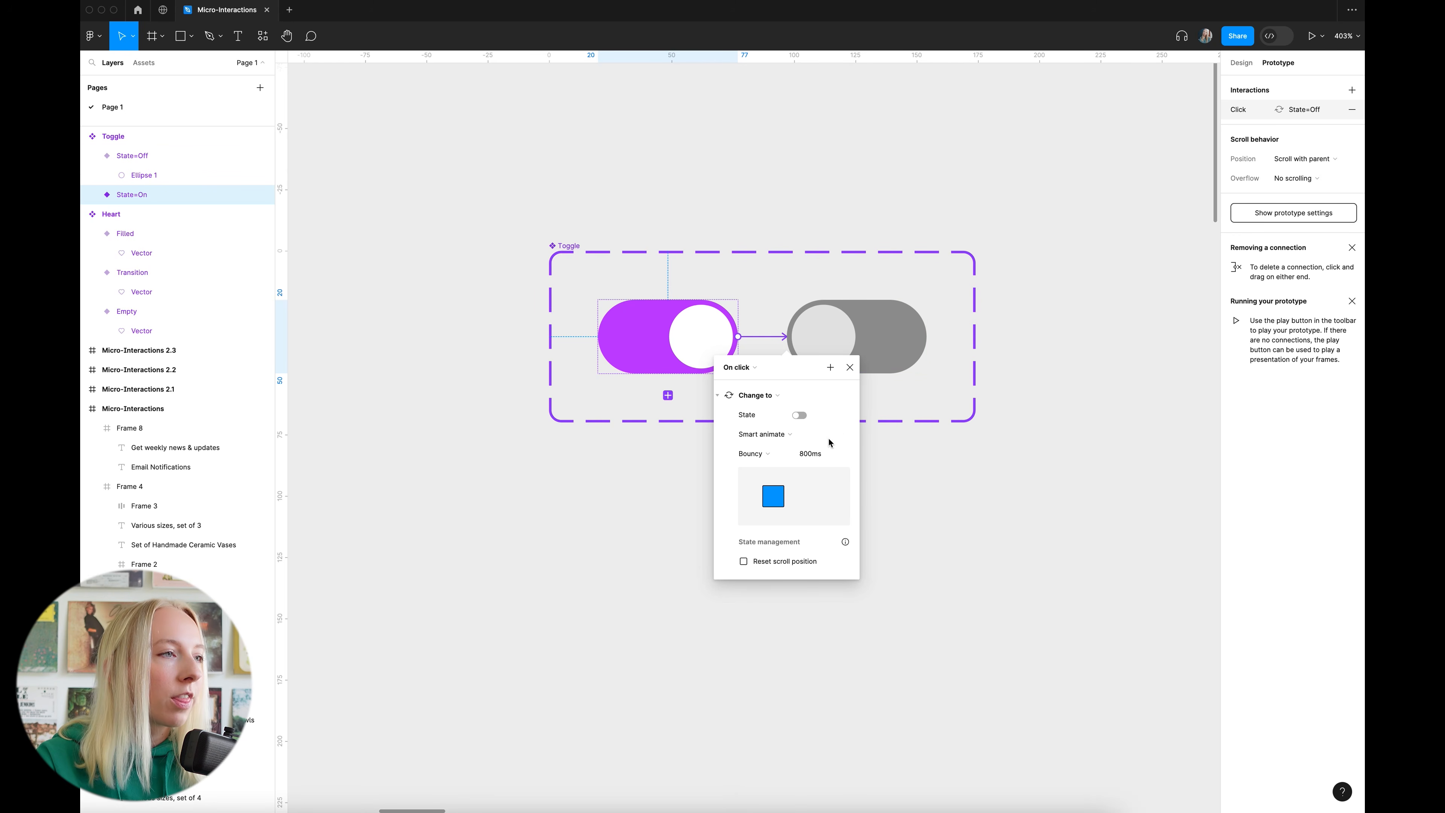
left_click(807, 462)
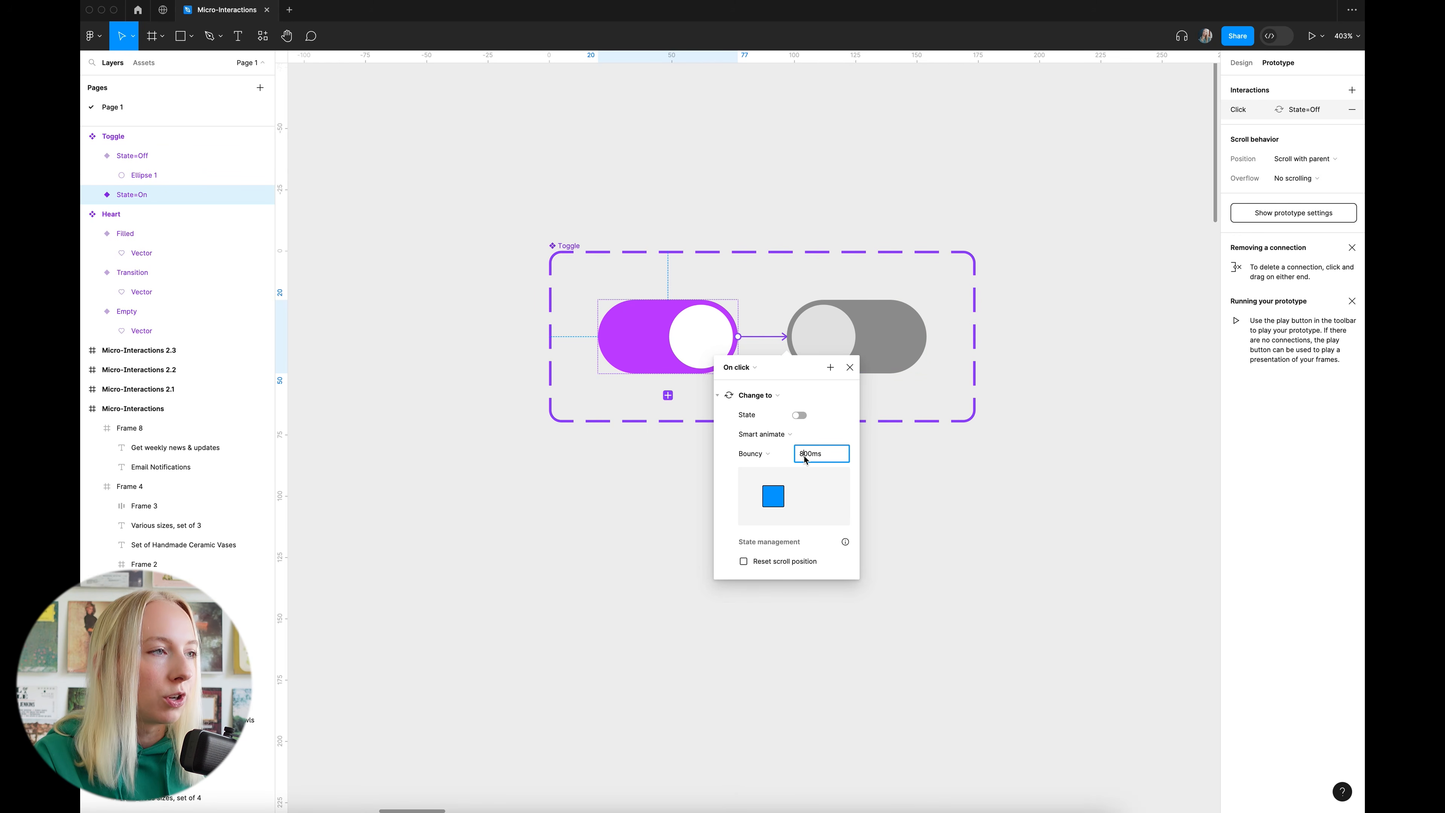
left_click(923, 507)
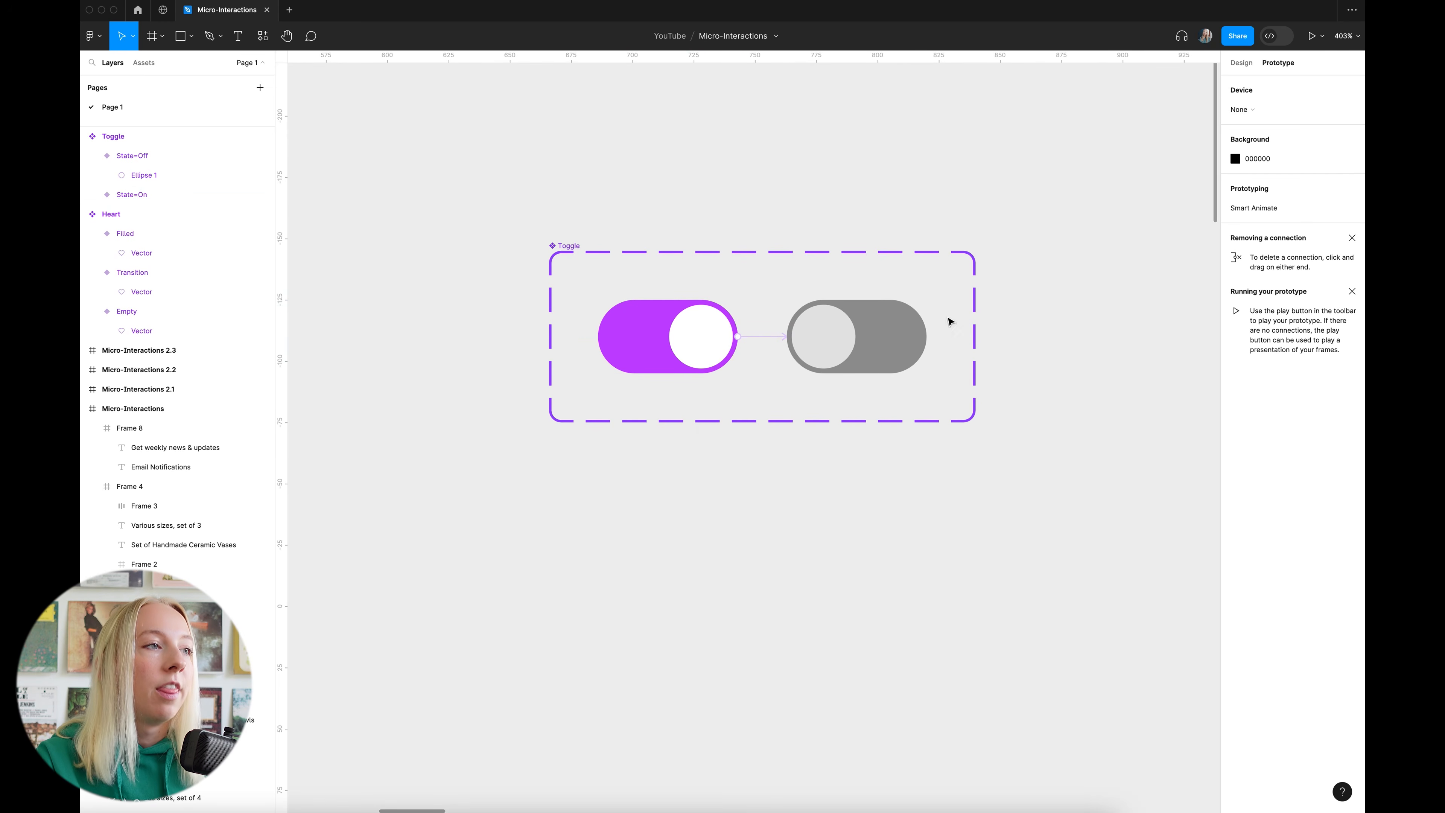
Connect the gray Off variant back to the purple On variant on click with Smart animate and Bouncy easing, and deselect
left_click(918, 340)
left_click_drag(857, 376, 716, 365)
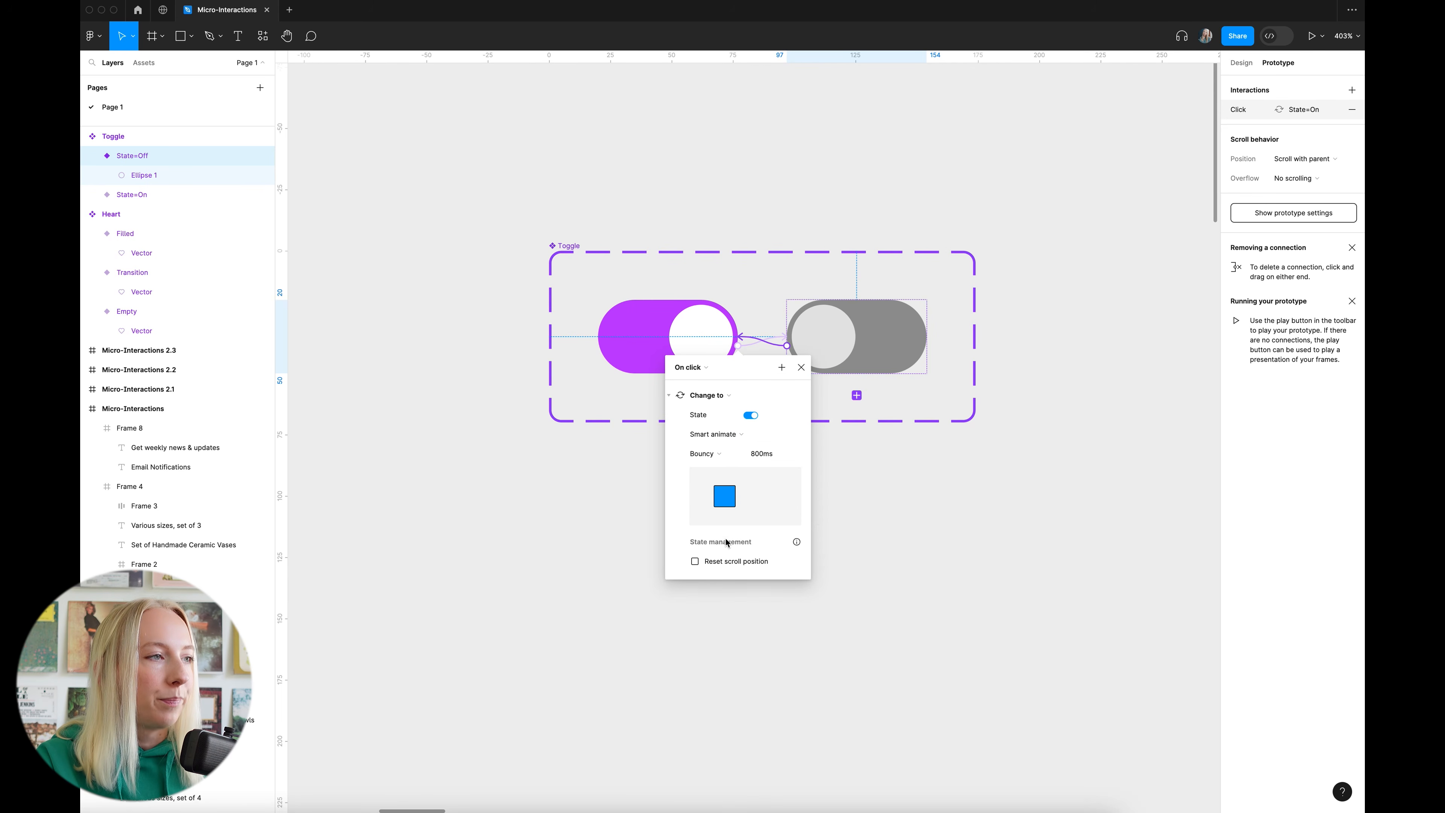
left_click(803, 368)
left_click(848, 213)
Copy the purple On toggle into the Email Notifications card and place it after the text at X 231, Y 10
scroll(806, 213, "down", 6)
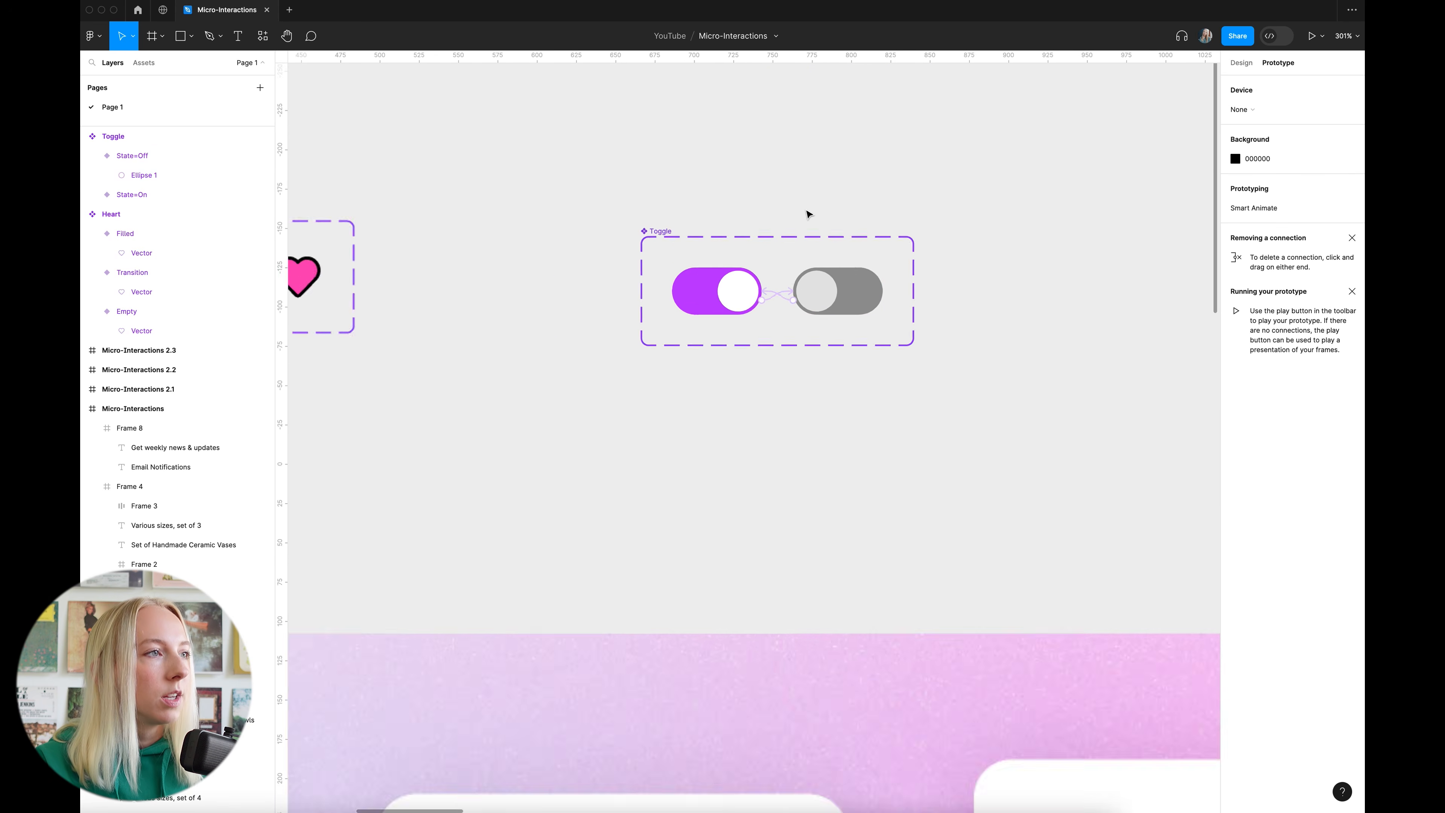
key("alt+8")
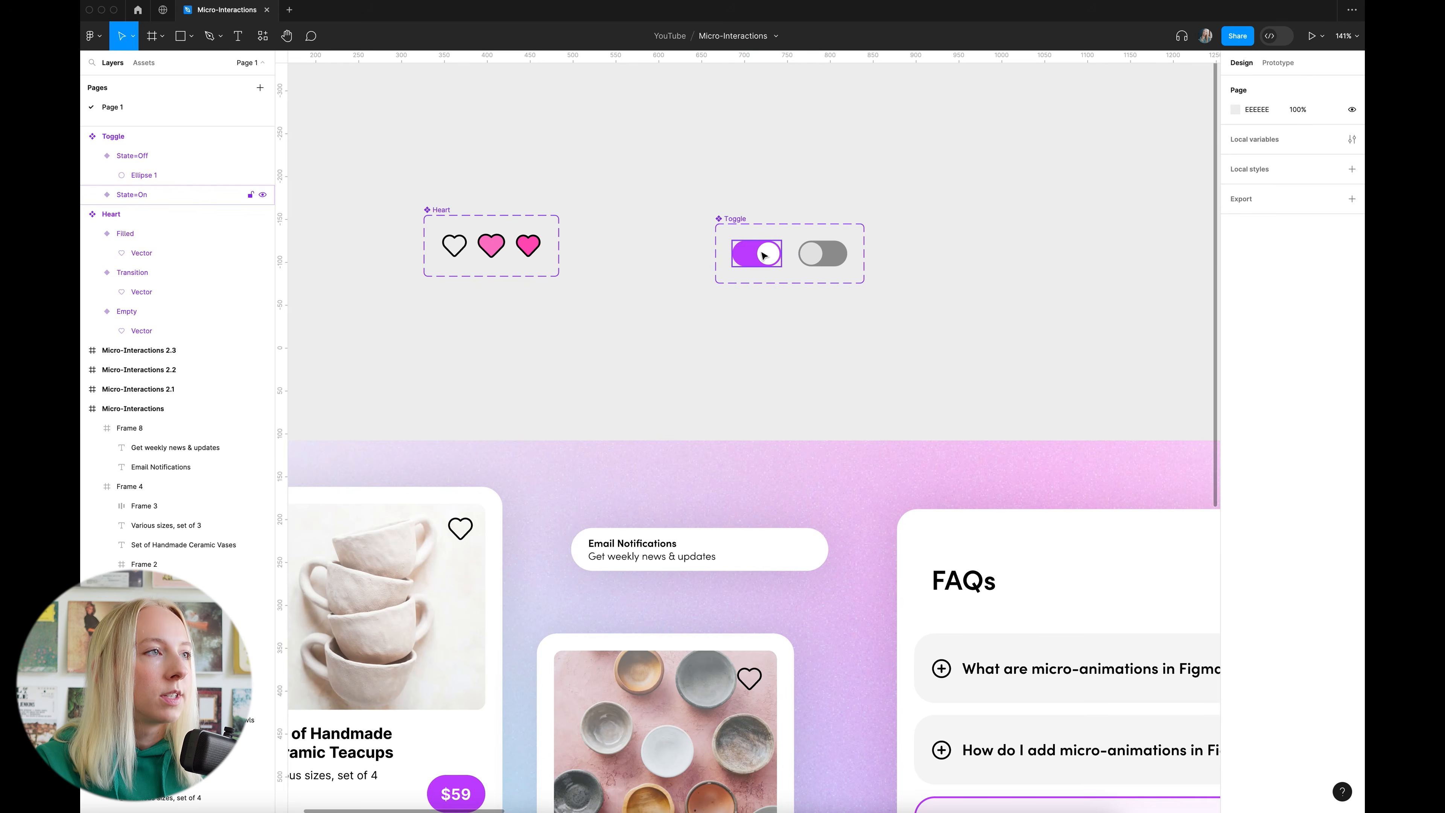
left_click(759, 255)
scroll(615, 637, "up", 5)
left_click(967, 391)
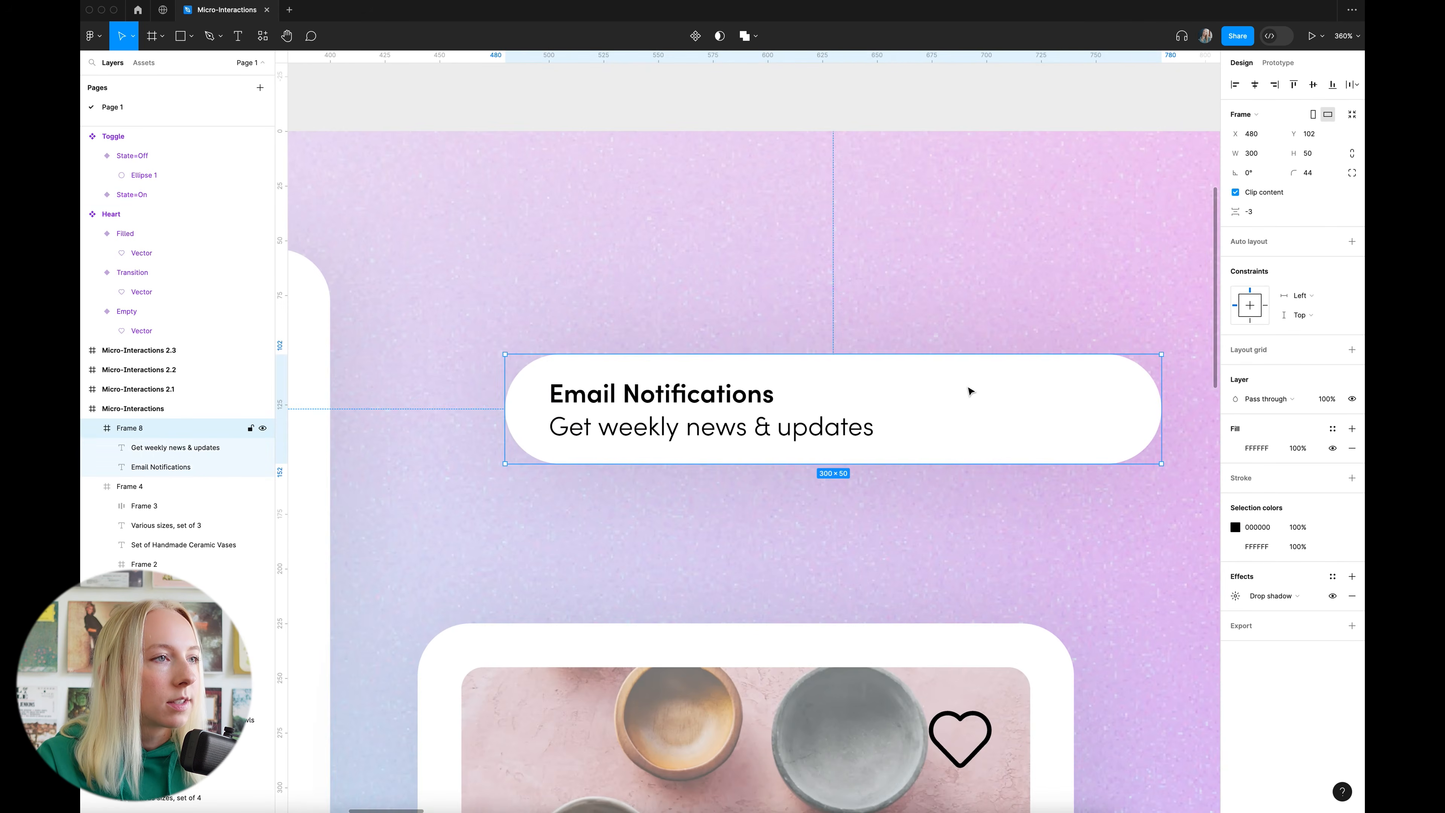
key("ctrl+v")
left_click_drag(661, 429, 1095, 424)
Select the Micro-Interactions frame and run the prototype preview to check the toggle in the Email Notifications card
scroll(661, 380, "down", 5)
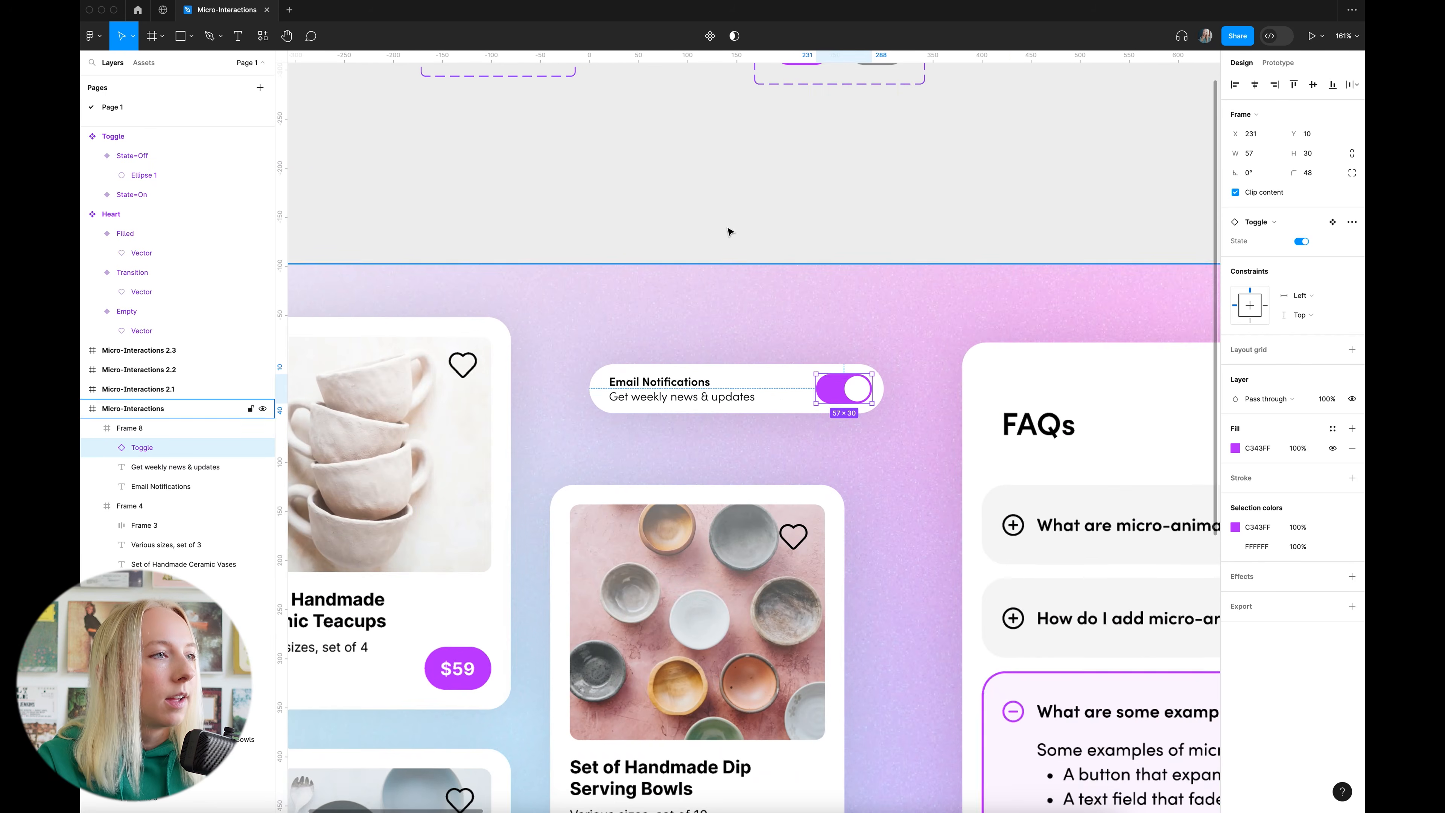
left_click(729, 229)
scroll(935, 272, "down", 3)
left_click(936, 272)
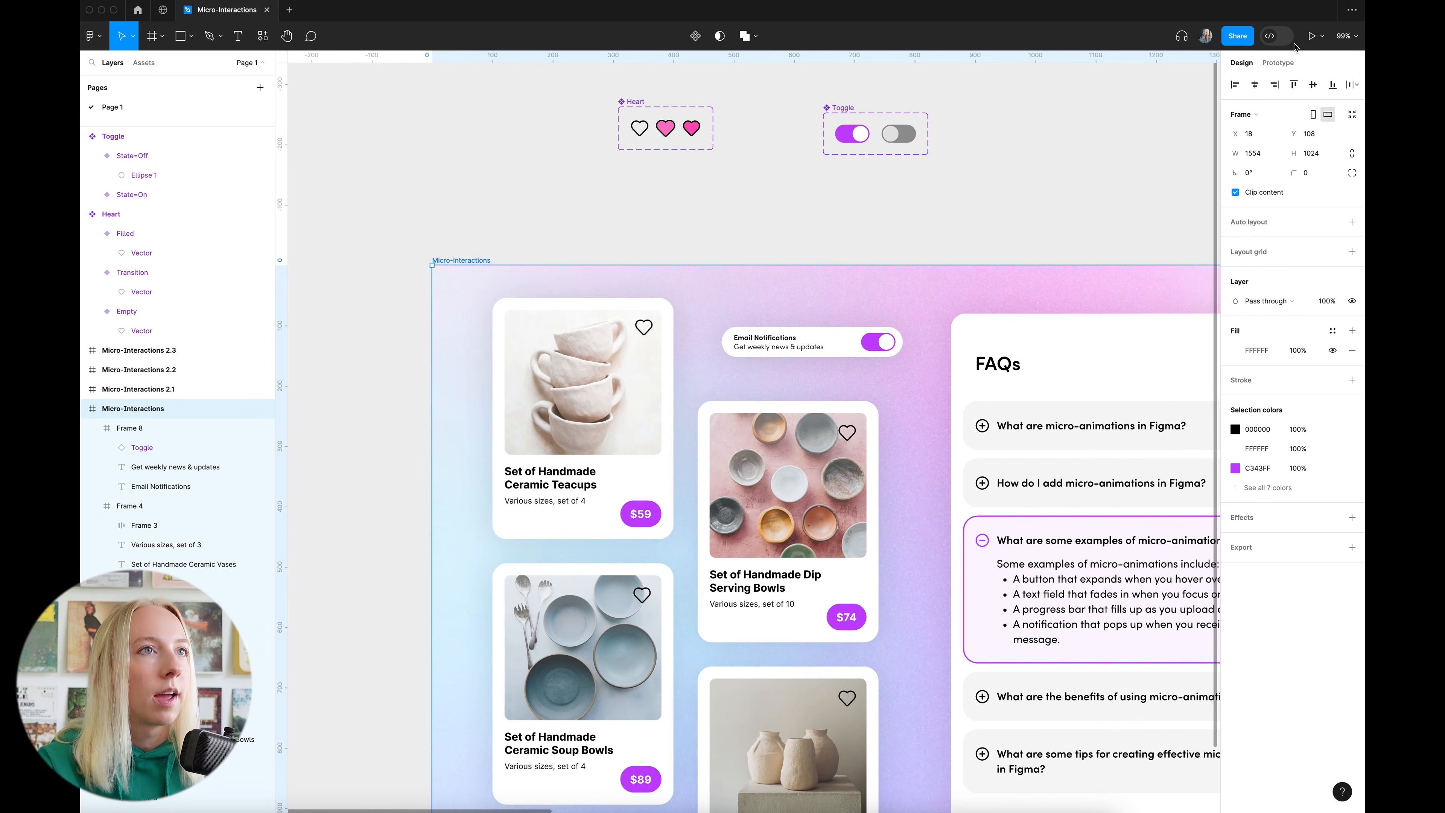
left_click(1312, 36)
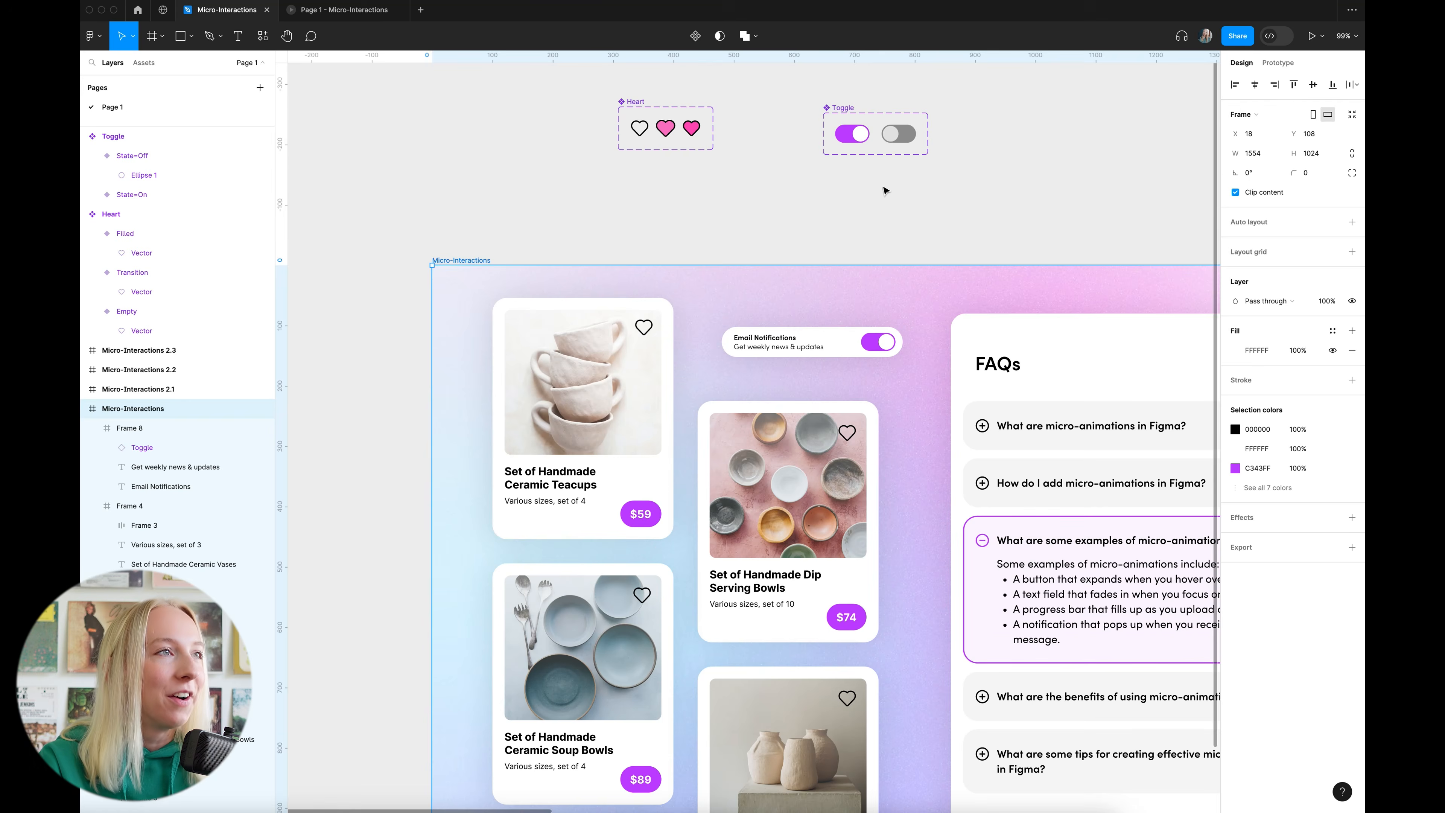
Open the On-to-Off interaction of the Toggle component set and change its easing to Custom spring
left_click(883, 187)
scroll(872, 118, "up", 8)
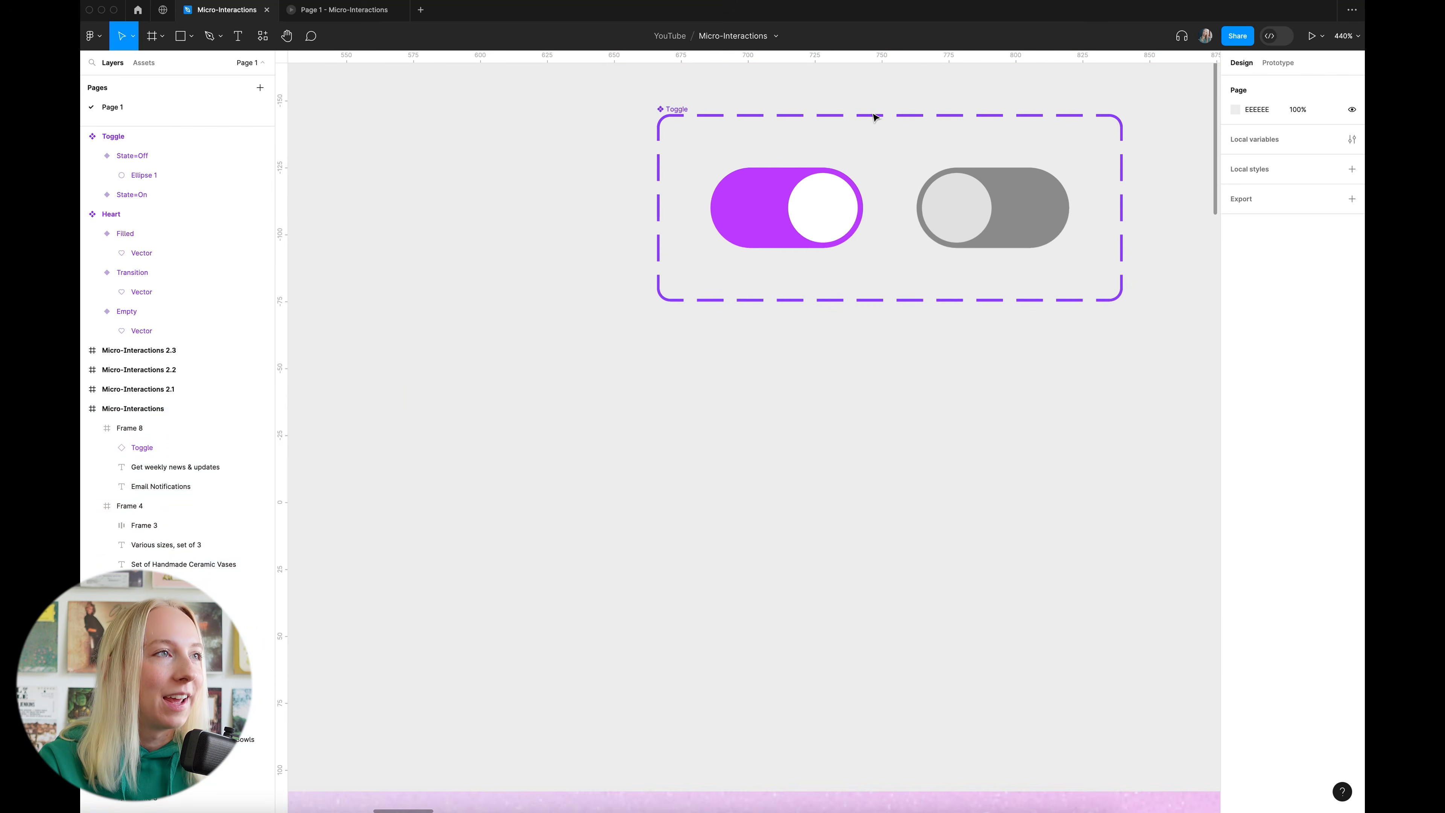
scroll(872, 119, "up", 4)
left_click(1288, 66)
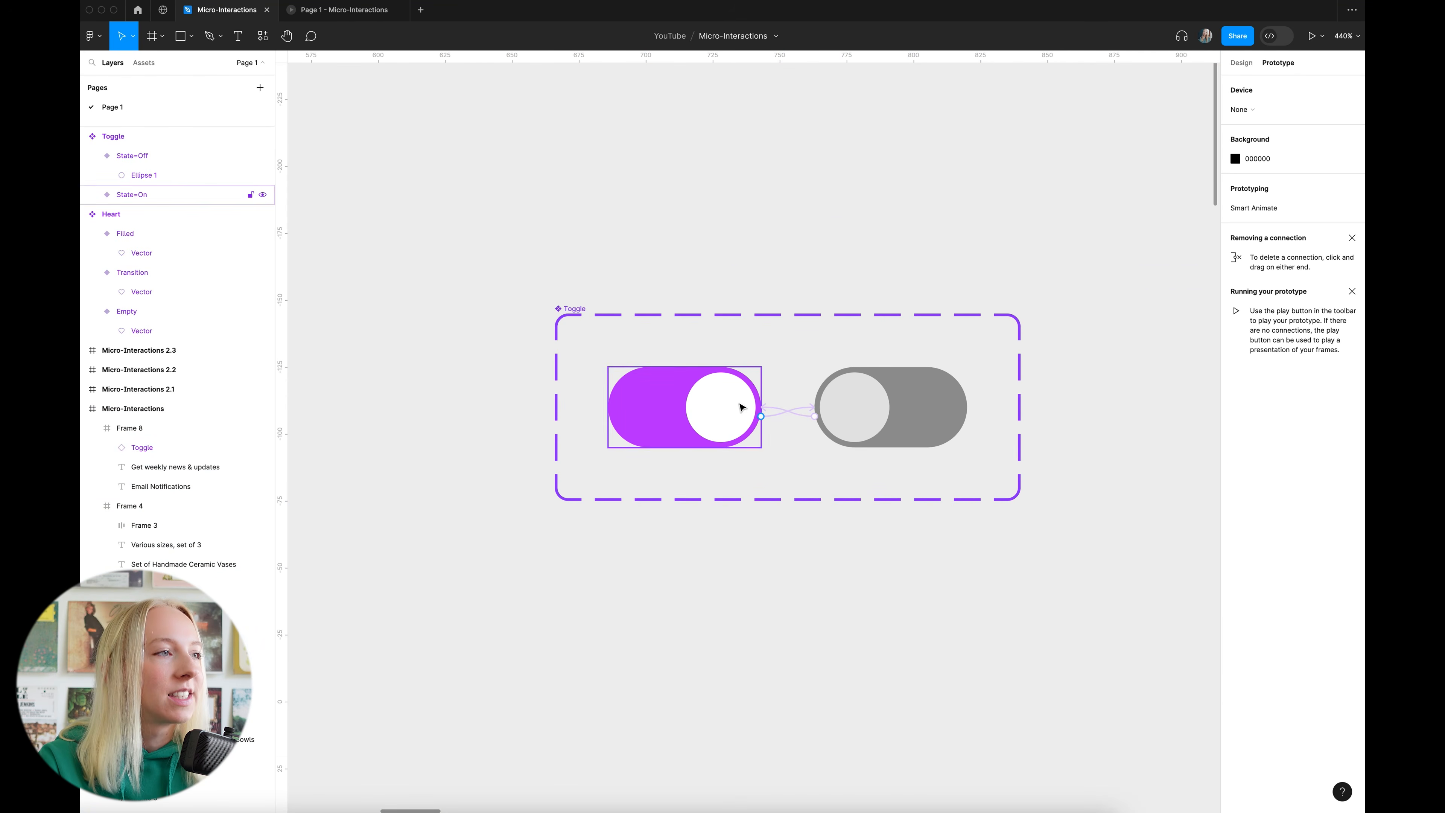
left_click(788, 414)
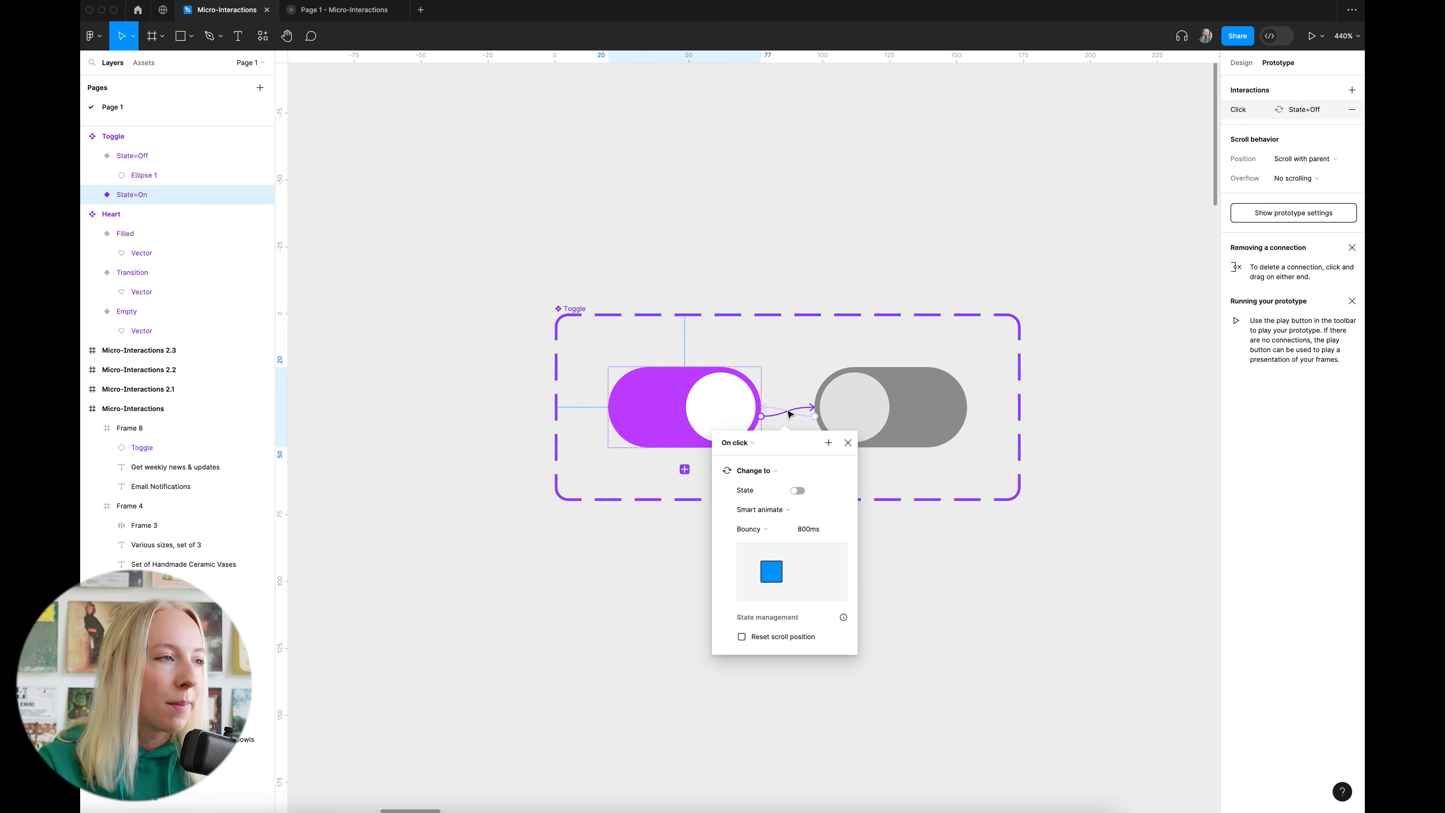
left_click(762, 532)
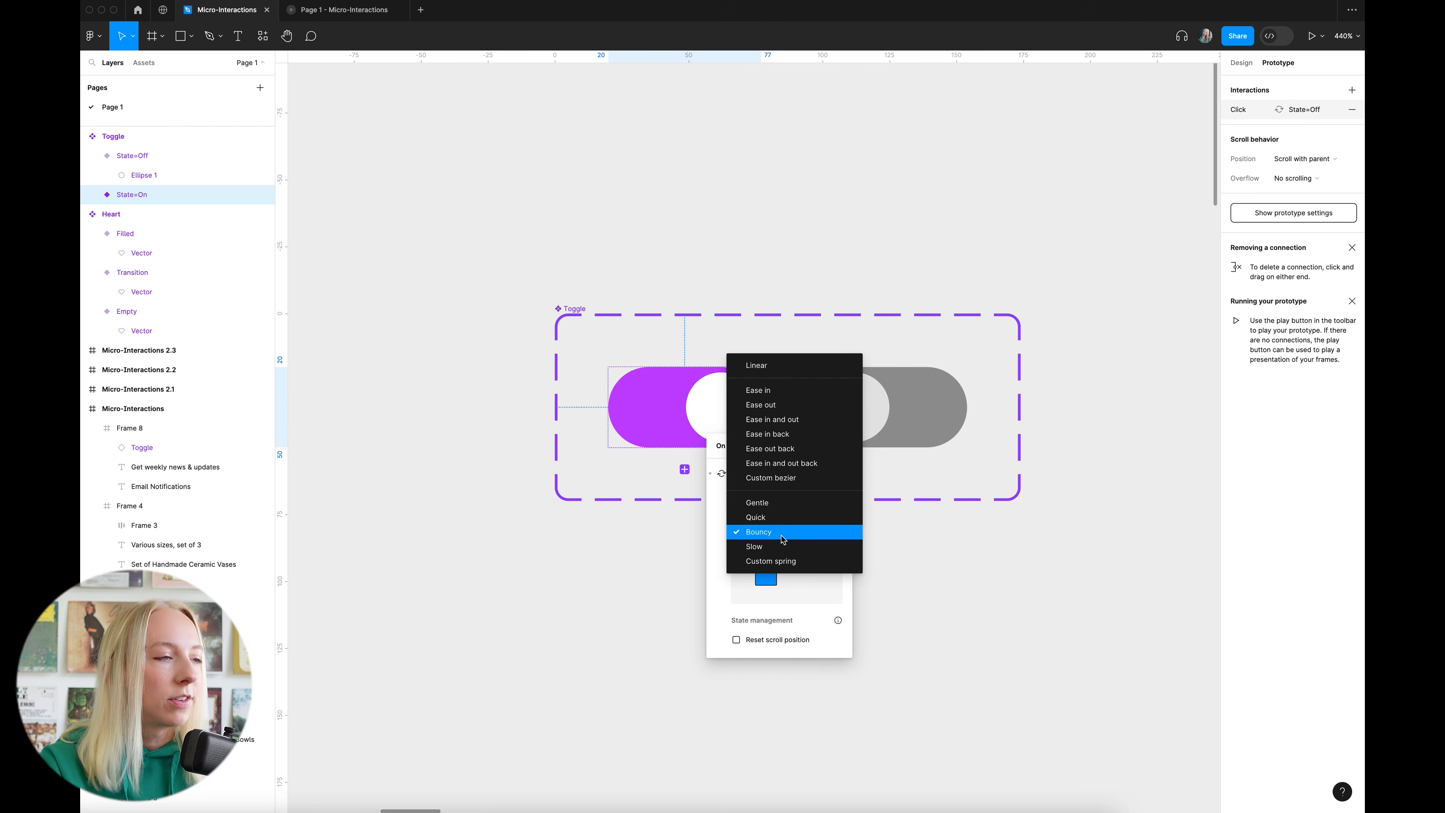
left_click(790, 563)
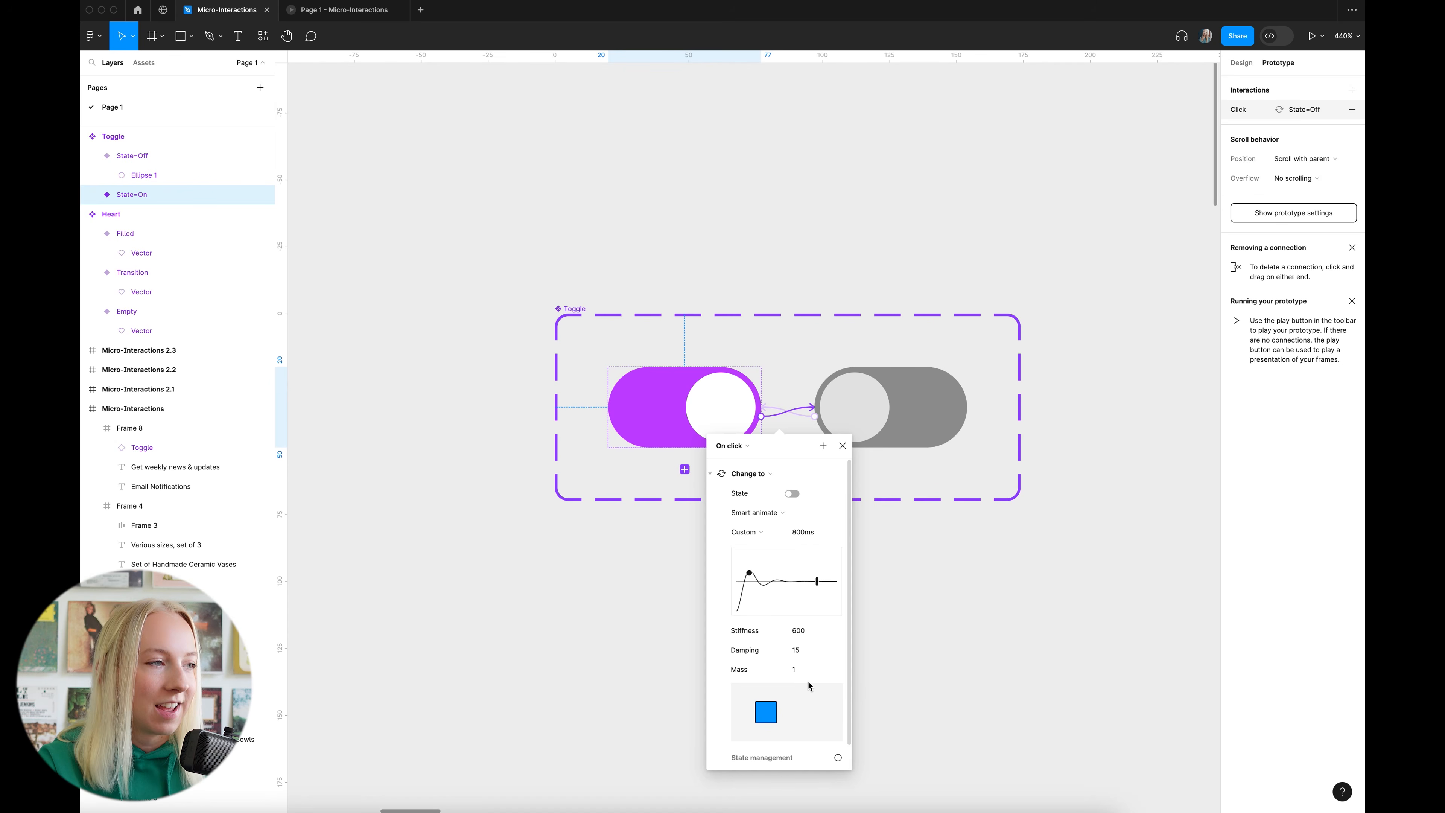
Set the custom spring's stiffness to 400 for the On-to-Off interaction
left_click(804, 637)
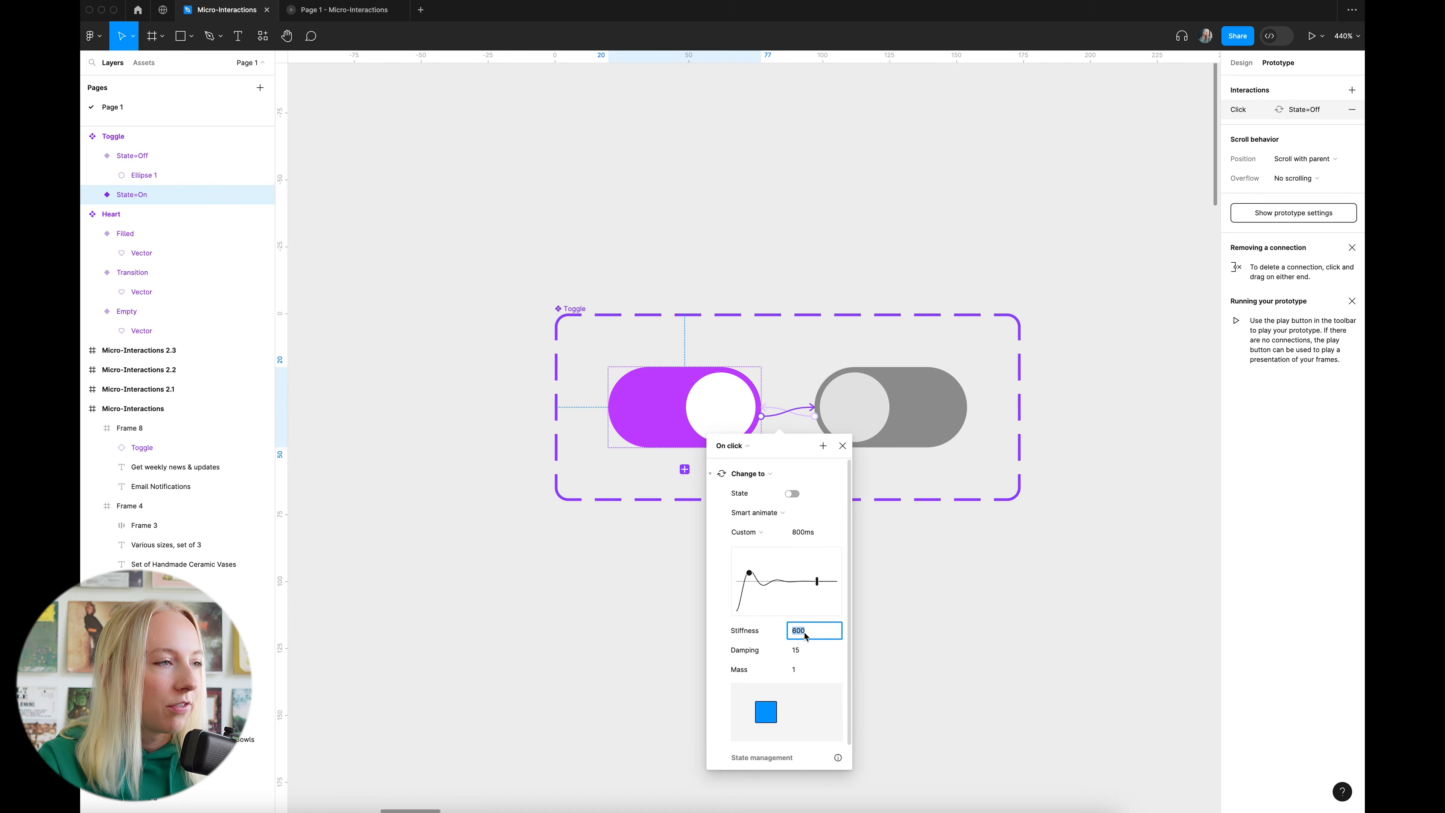
left_click(798, 637)
key("BackSpace")
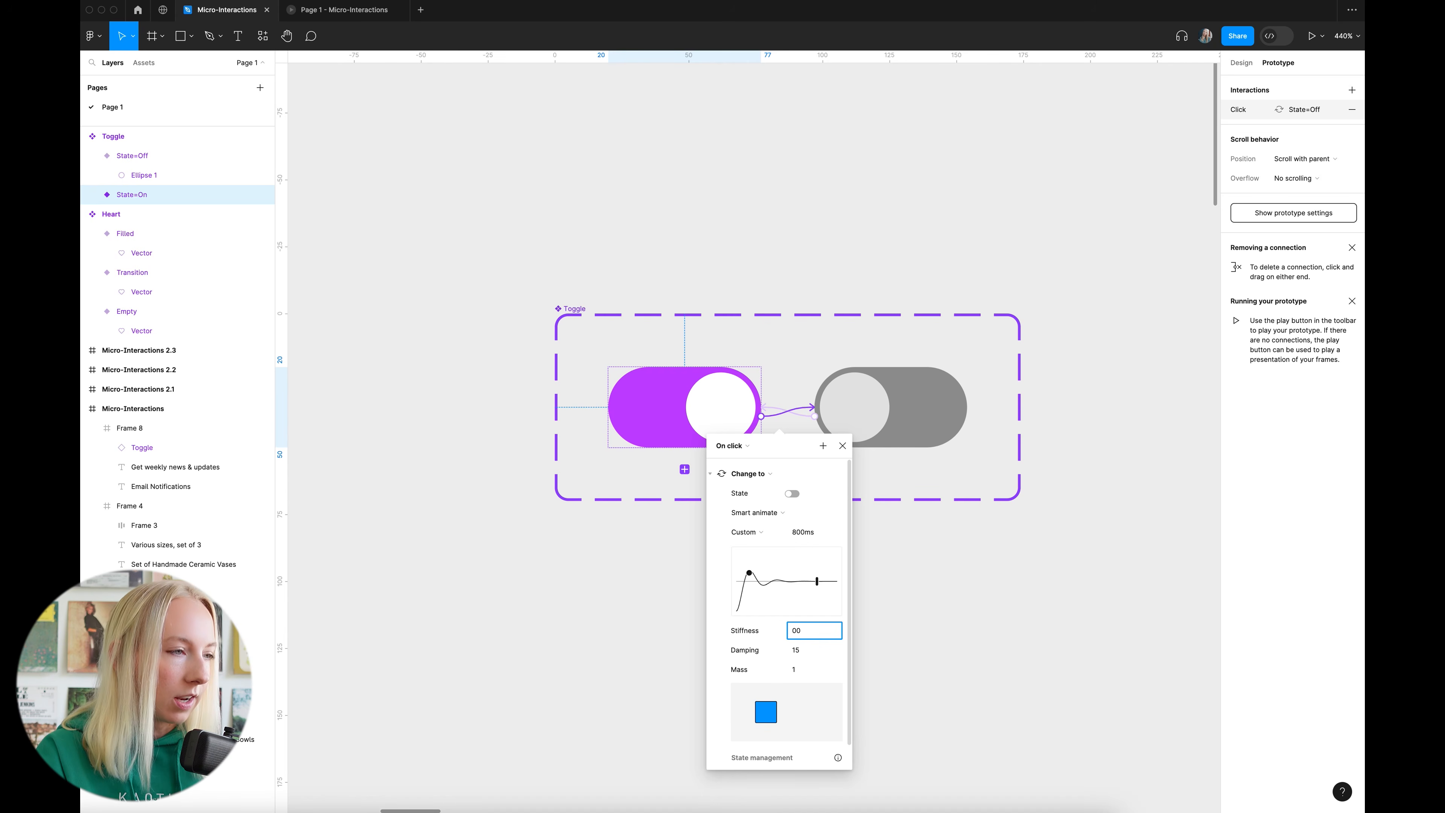
type("4")
Try damping values of 8, 40 and 12 on the On-to-Off spring
left_click(799, 652)
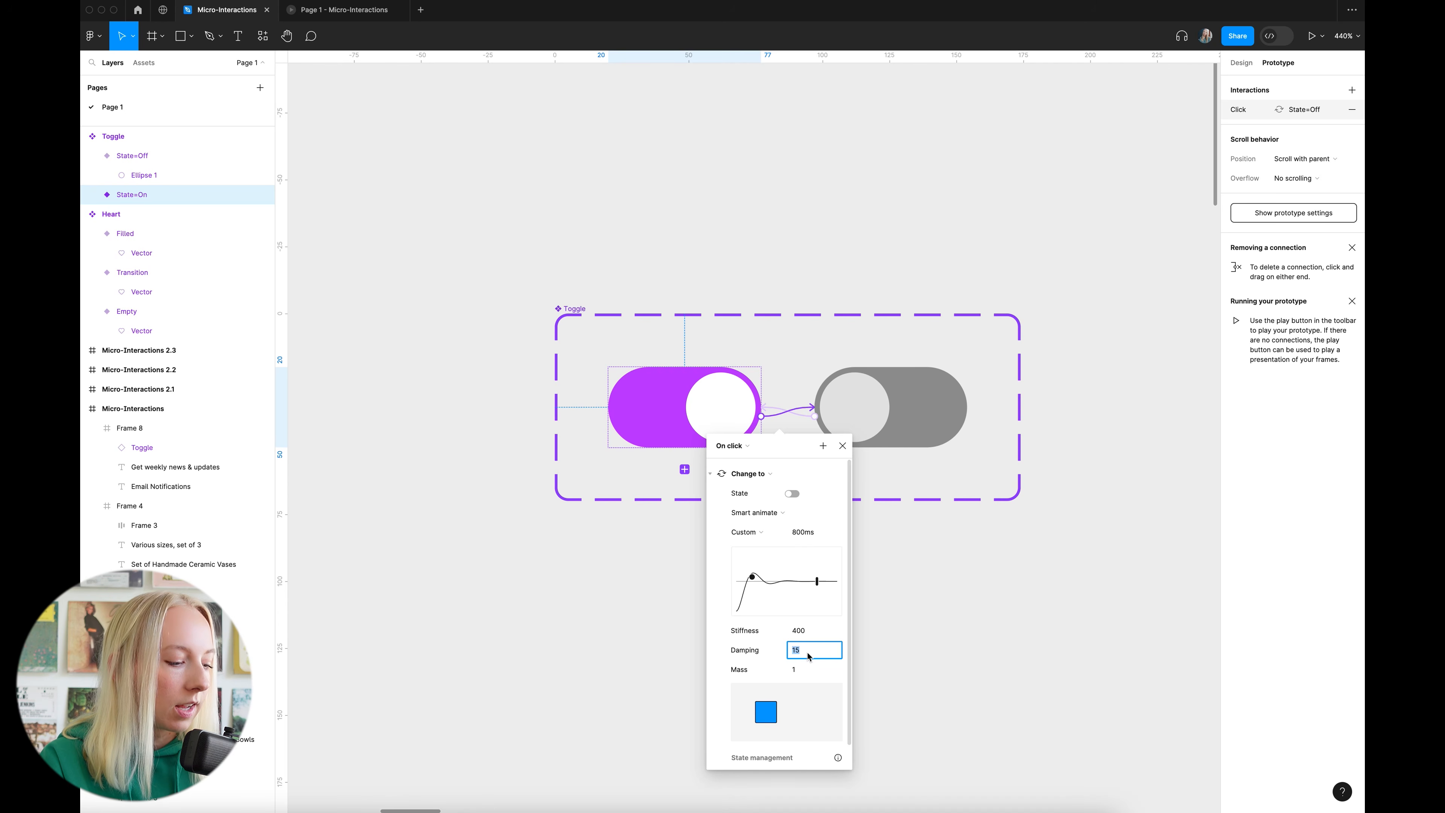
type("8")
key("Return")
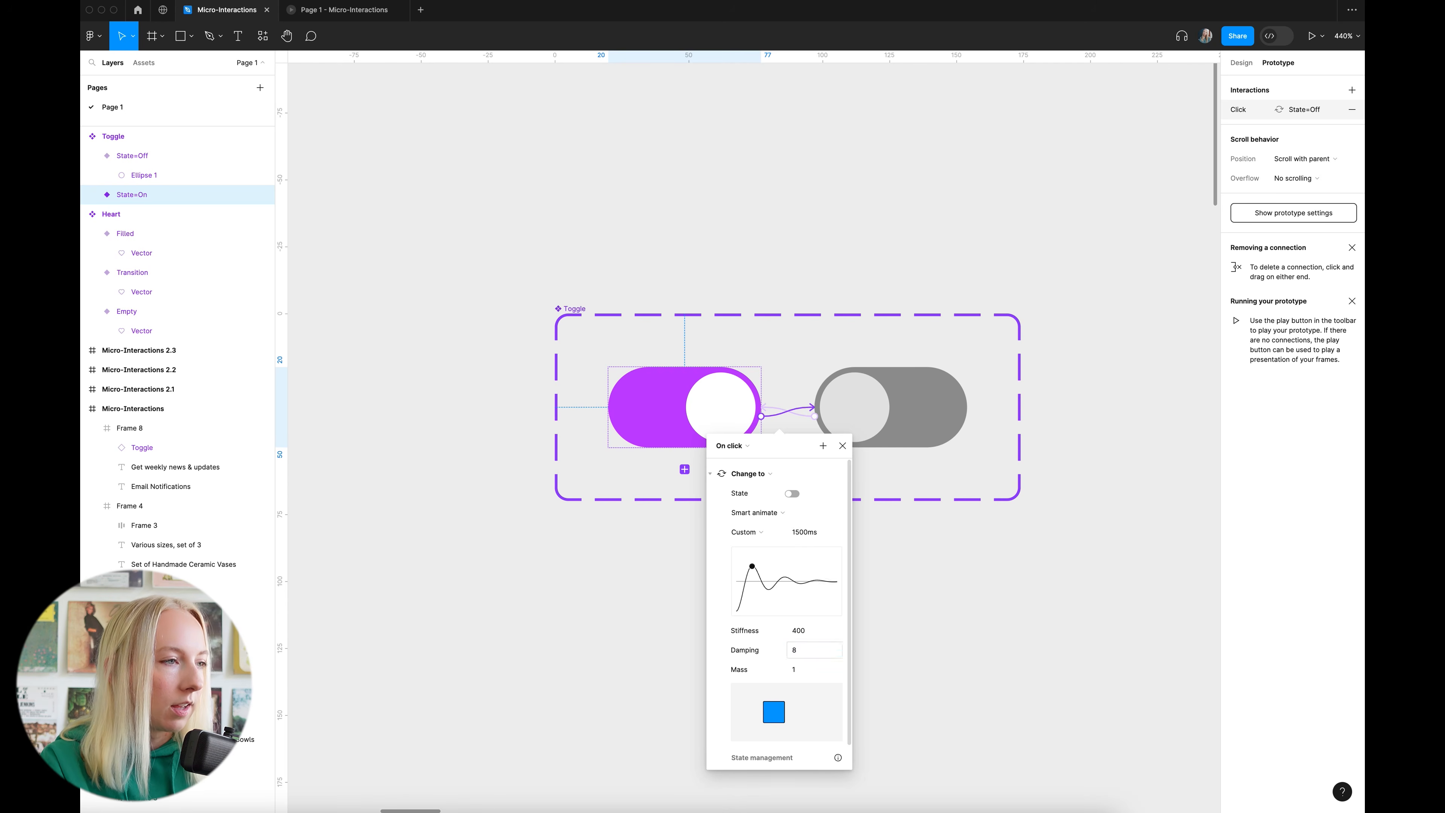
left_click(810, 656)
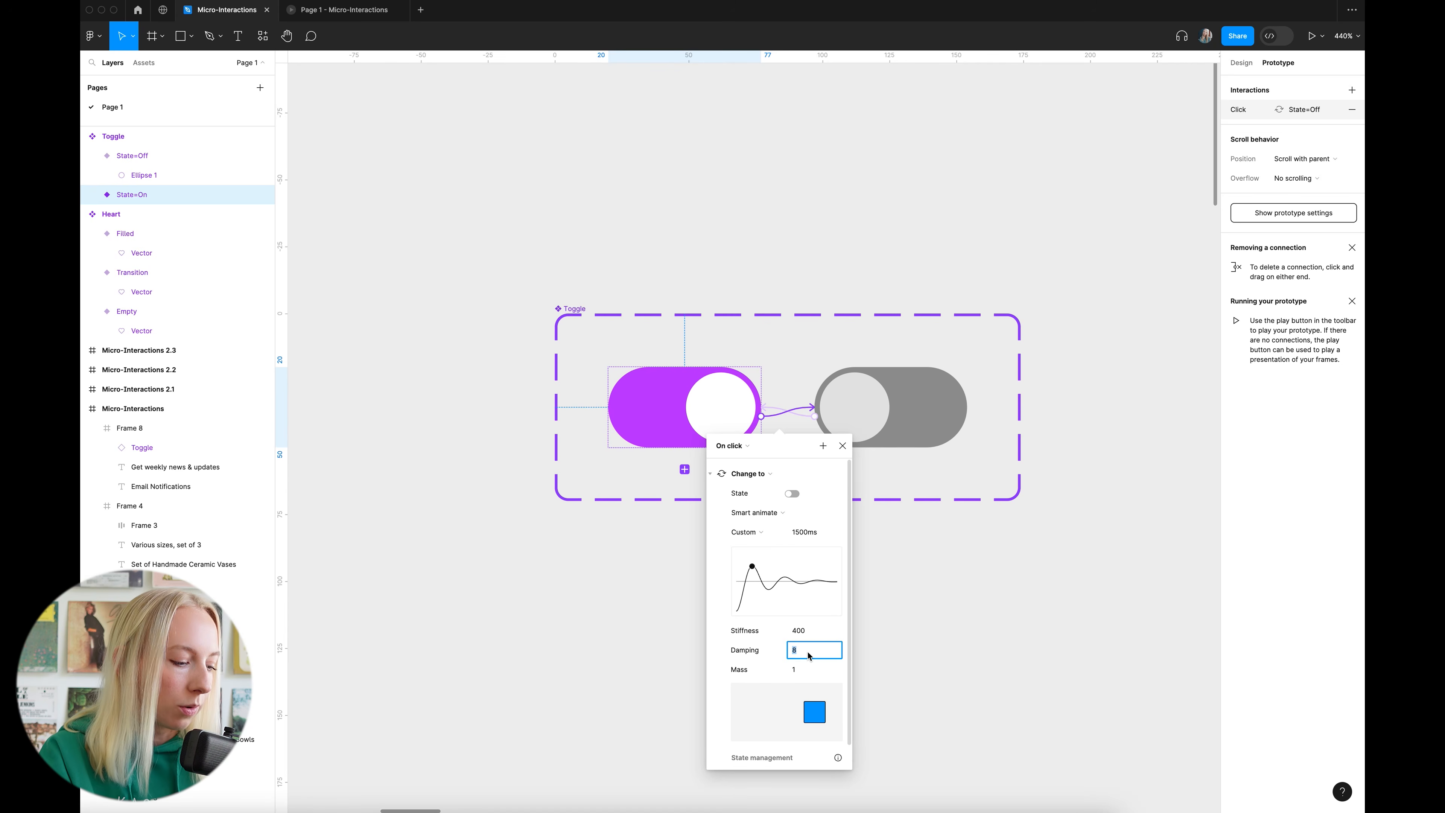
type("40")
key("Return")
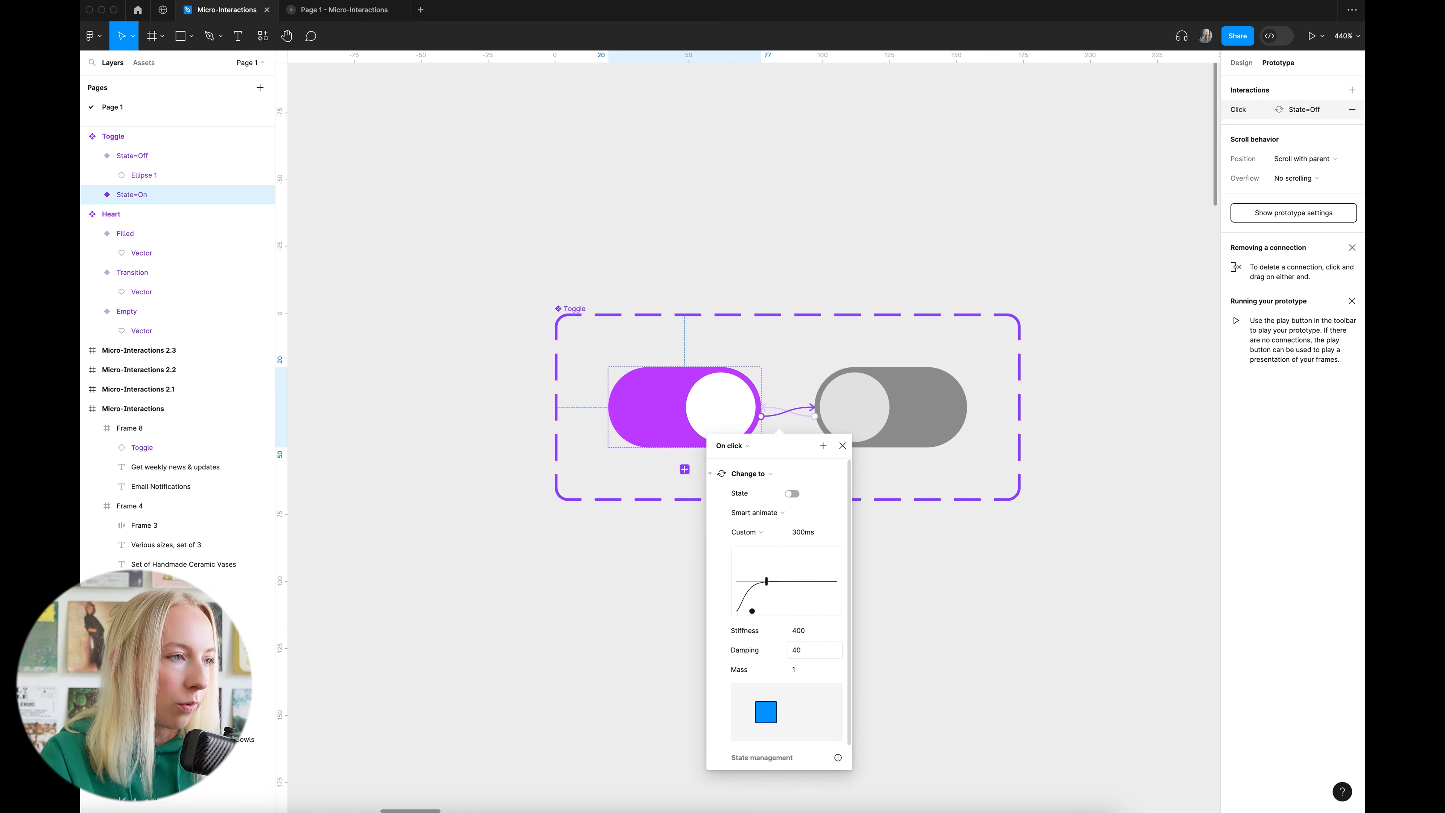
left_click(809, 653)
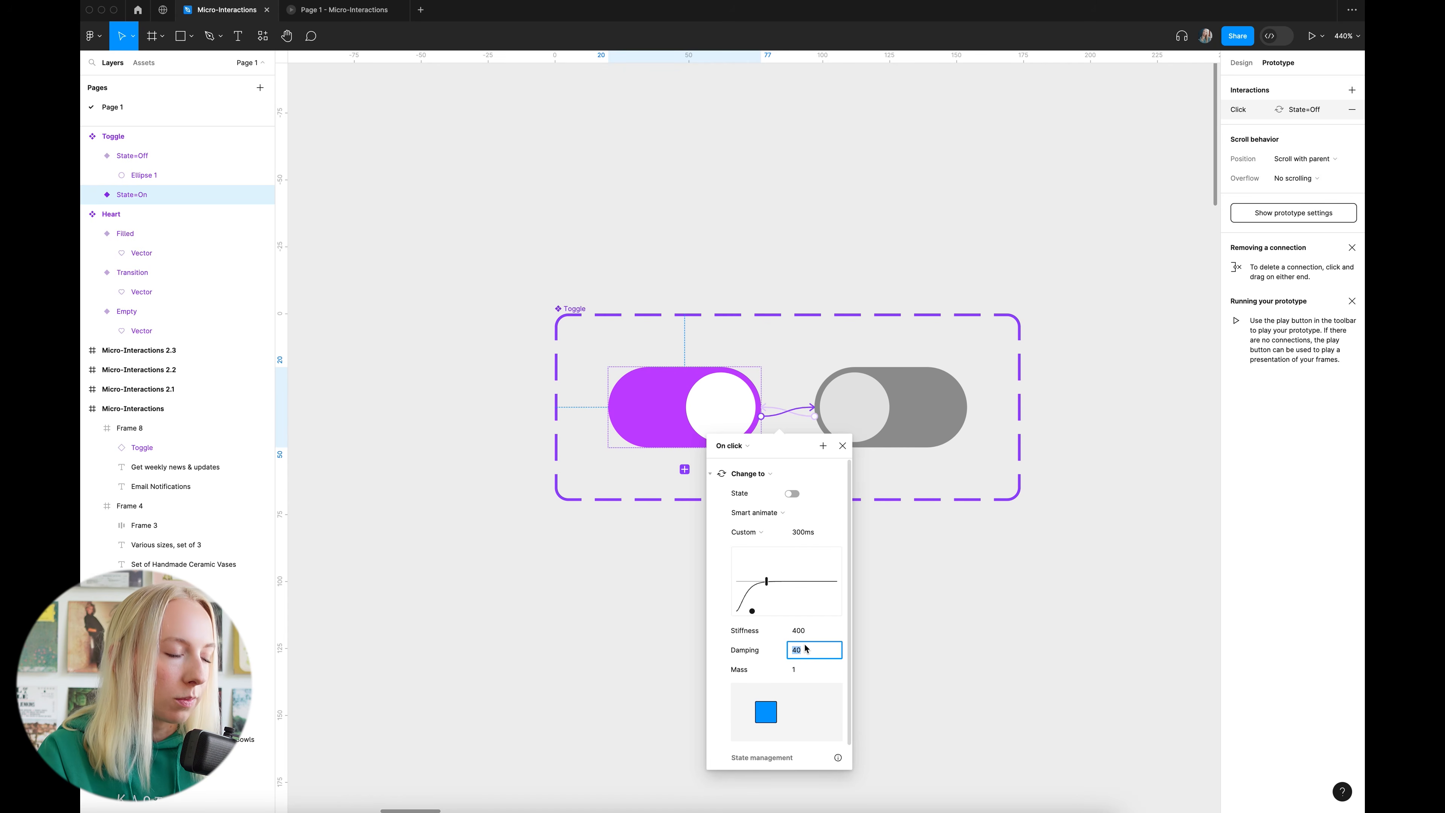
type("12")
key("Return")
Set the On-to-Off spring's damping to 20 and close the interaction settings
left_click(808, 656)
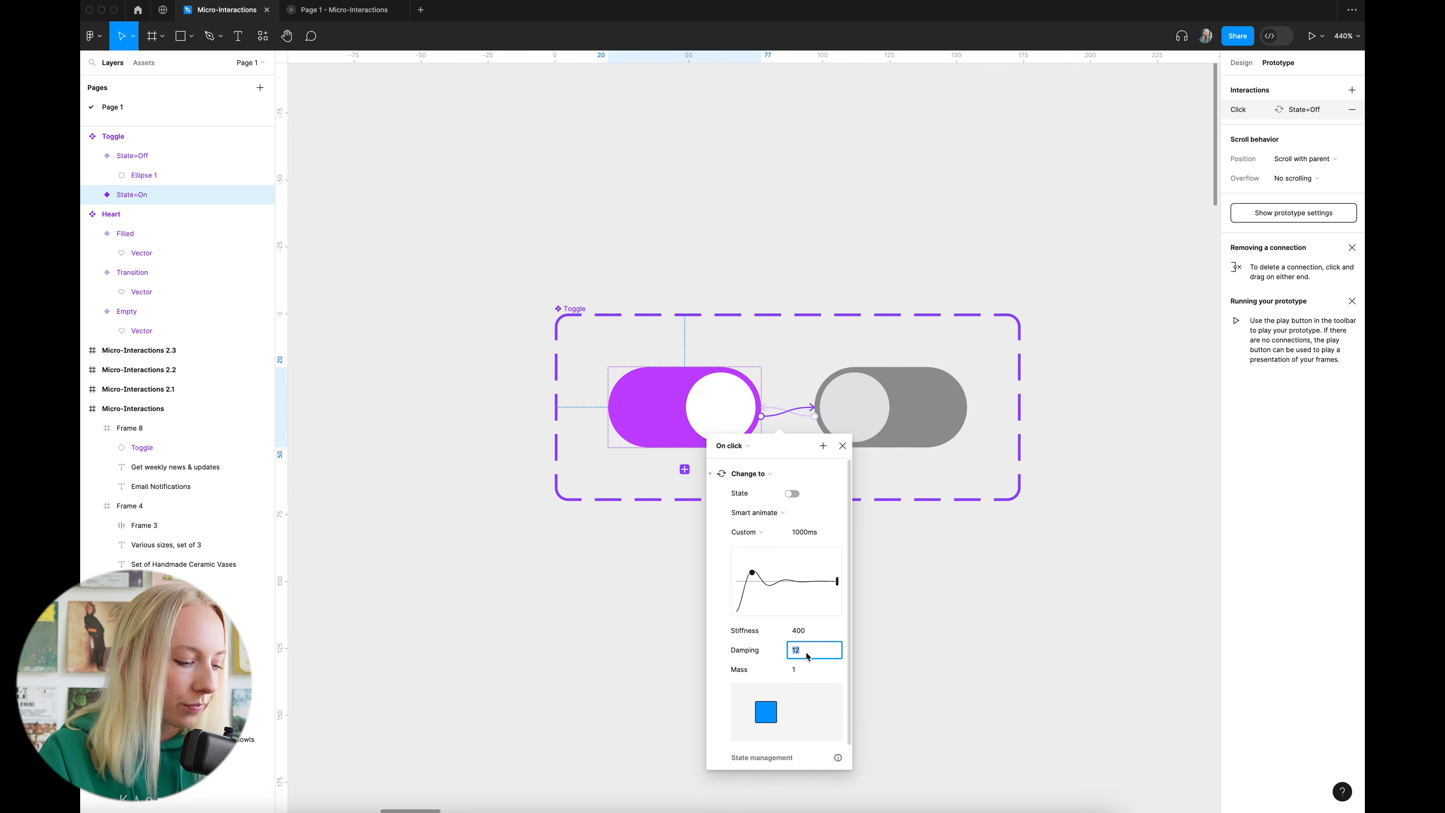
type("20")
key("Return")
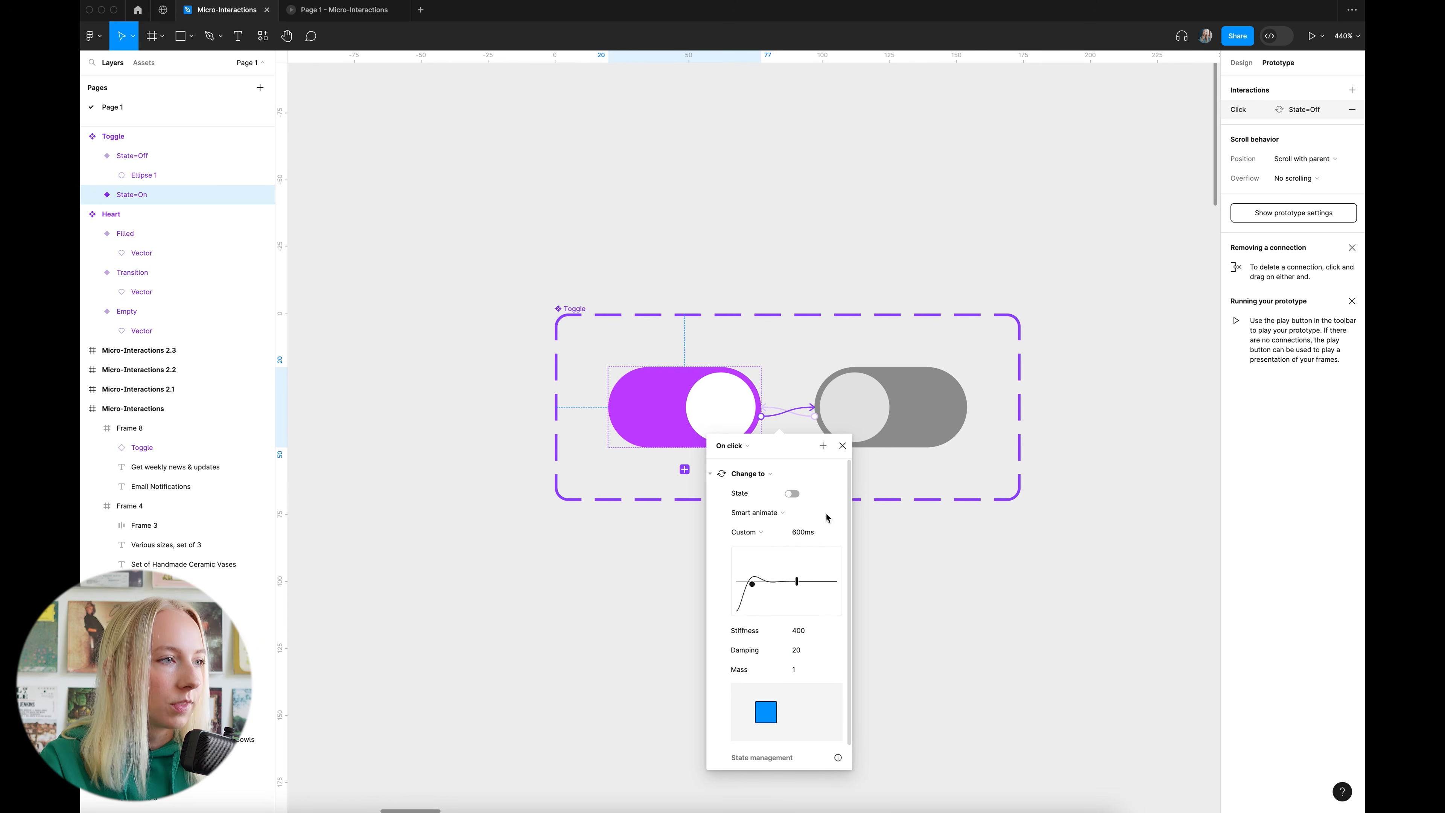
left_click(842, 445)
Open the Off-to-On interaction of the Toggle component set and set its custom spring duration to 600 ms and damping to 20
left_click(801, 415)
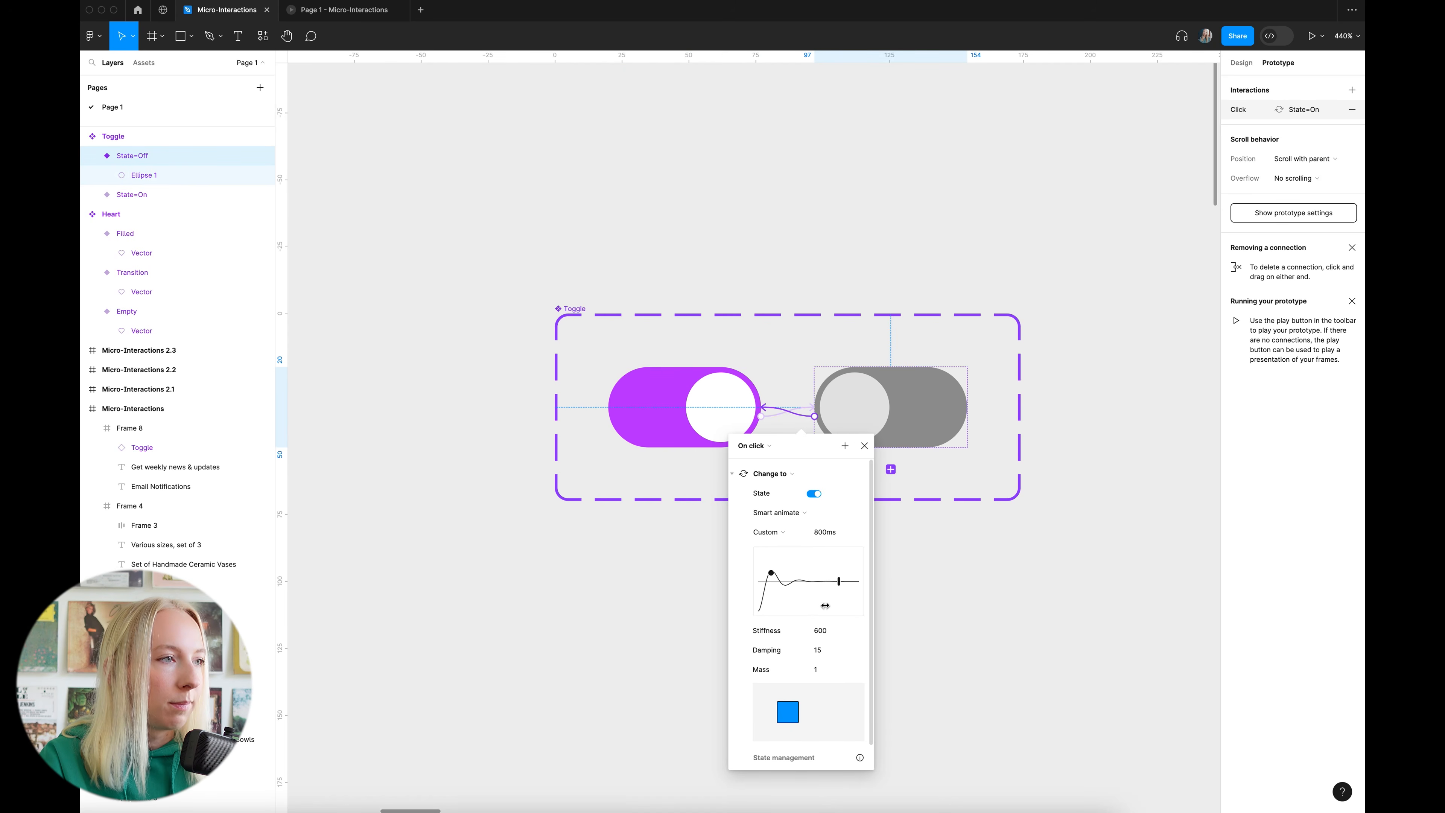
left_click(787, 536)
left_click(788, 534)
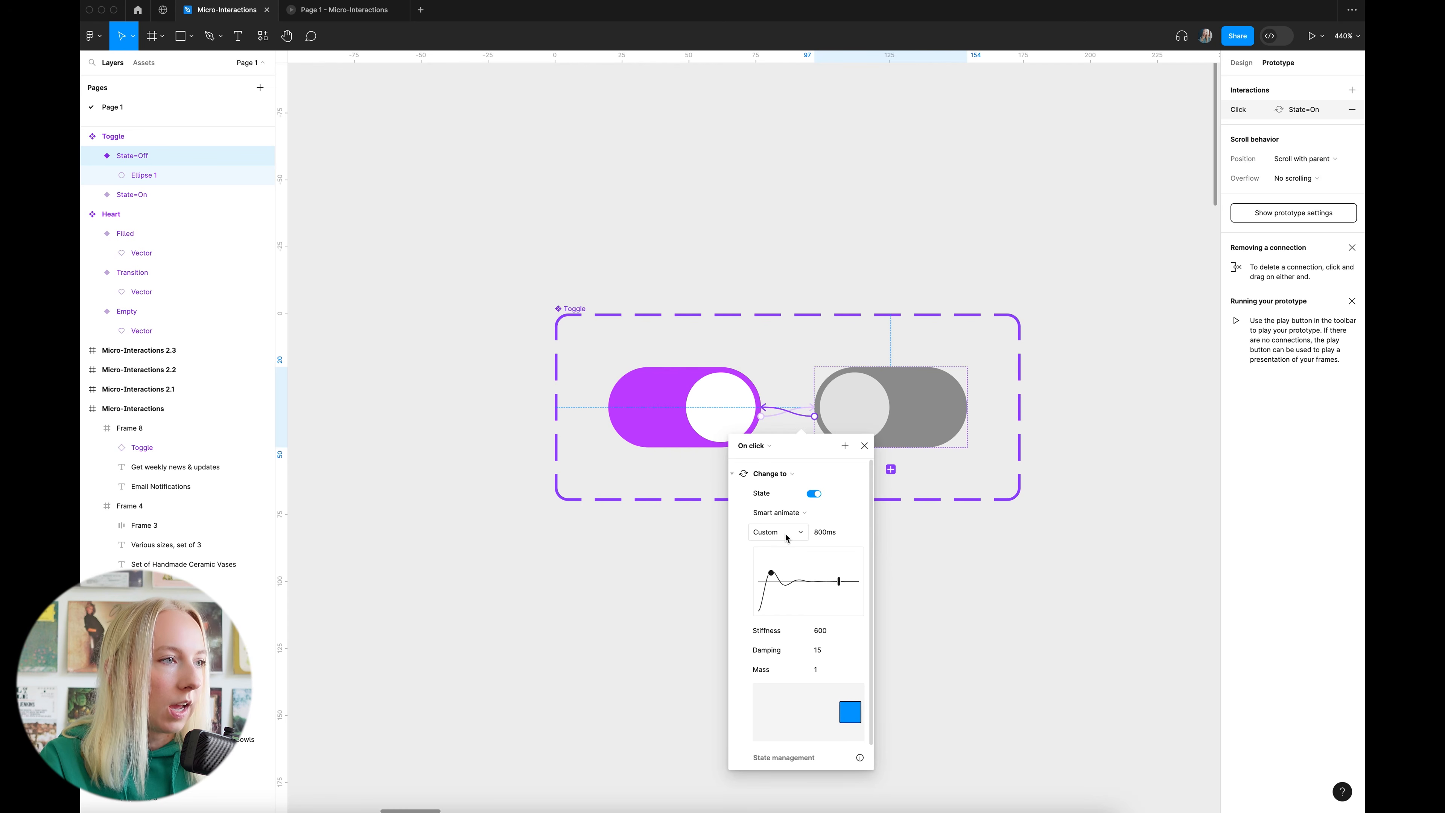
left_click(819, 538)
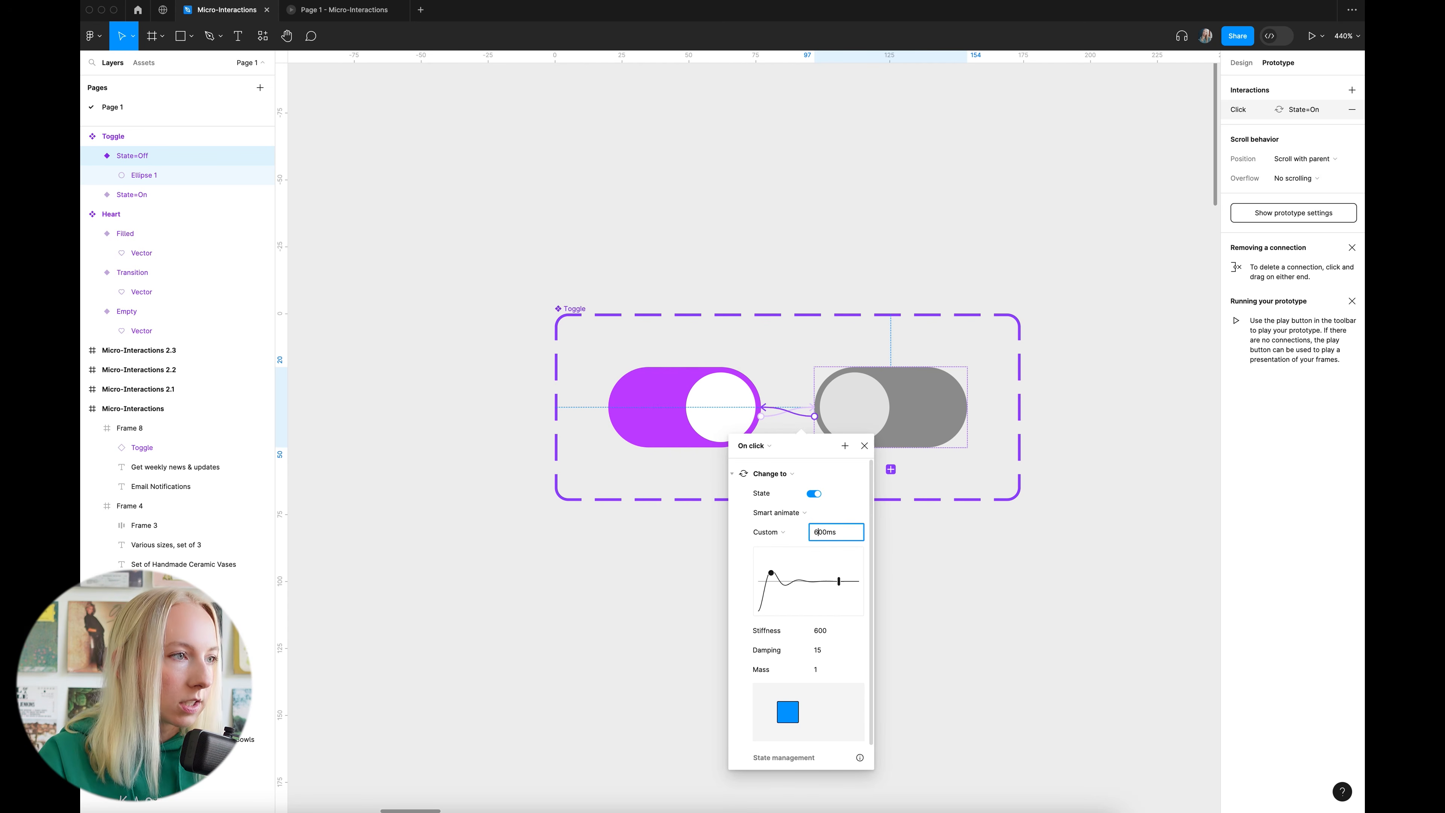
left_click(822, 630)
left_click(826, 651)
type("20")
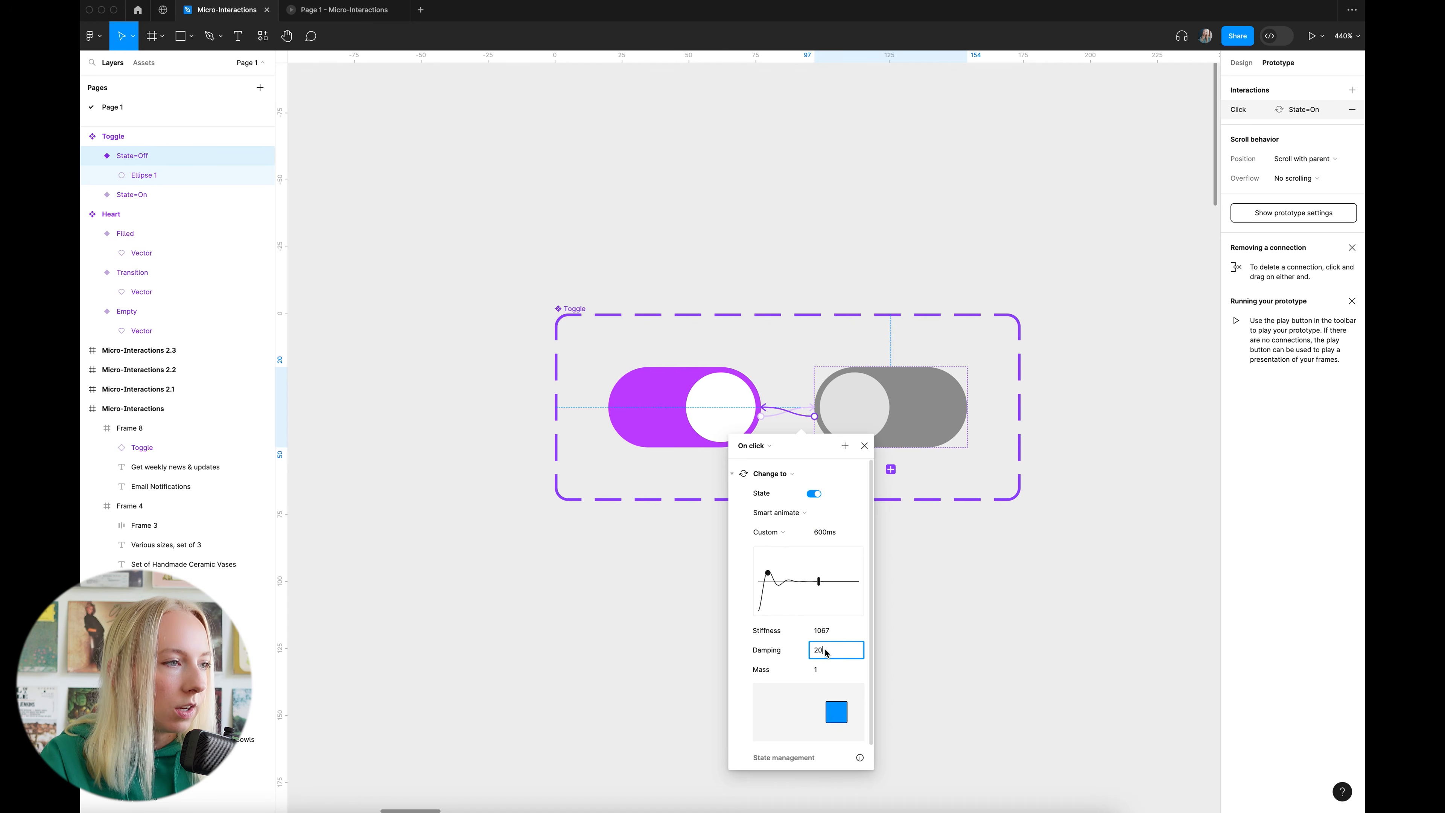
Compare with the On-to-Off spring, set the Off-to-On spring's stiffness to 400, and close the interaction settings
left_click(838, 631)
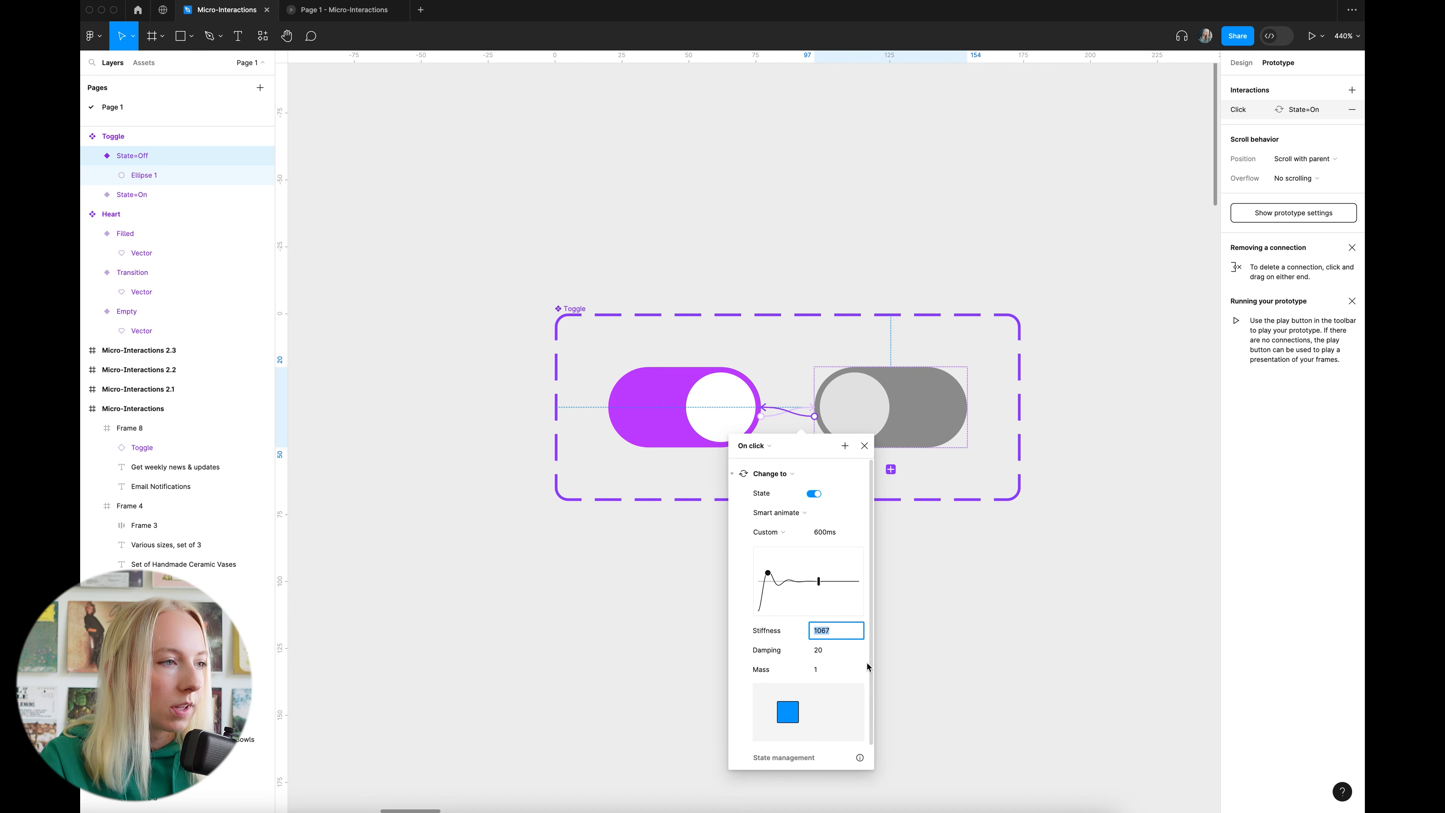
left_click(782, 415)
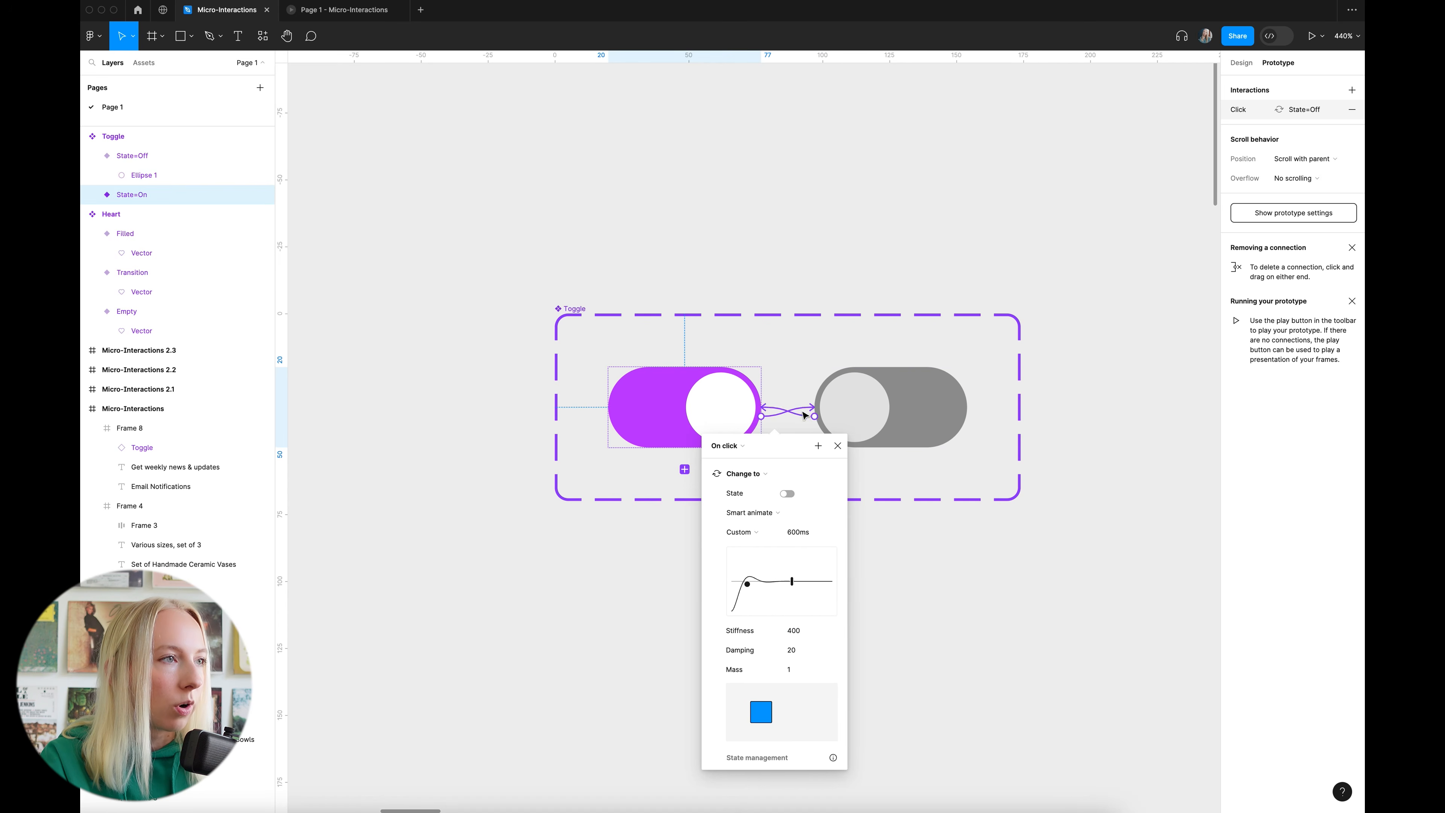
left_click(802, 415)
left_click(824, 630)
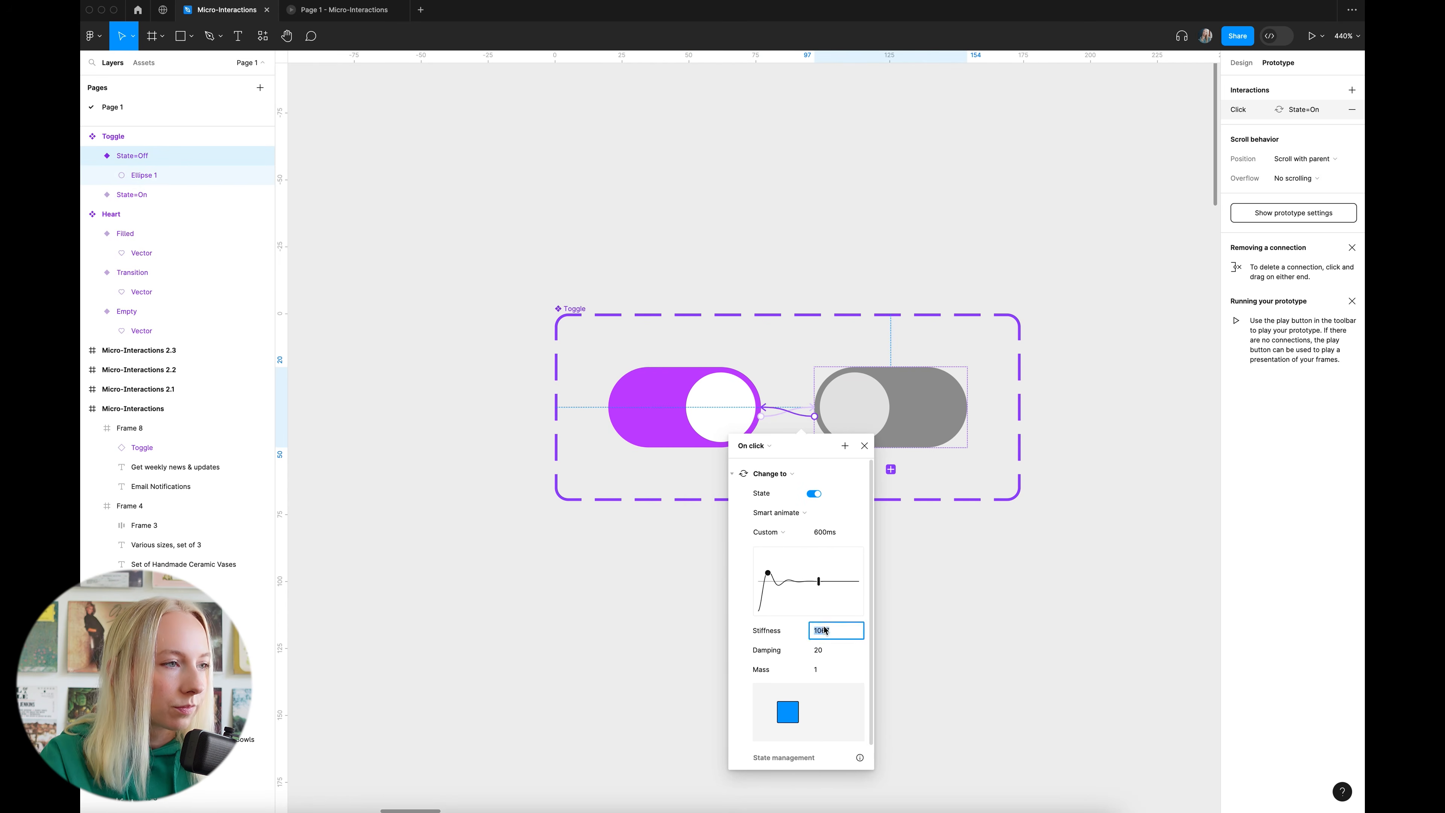
type("400")
key("Return")
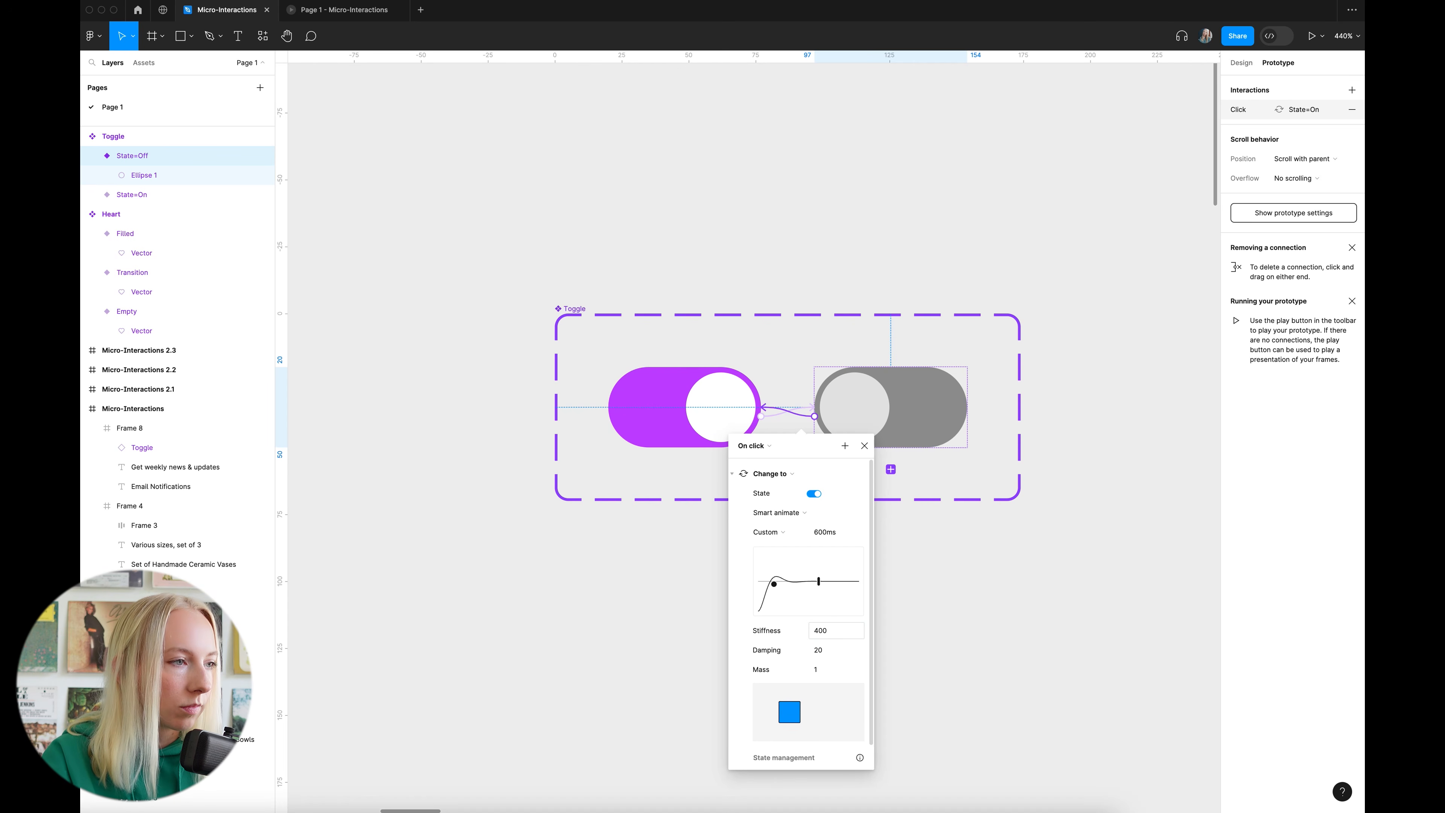
left_click(1001, 615)
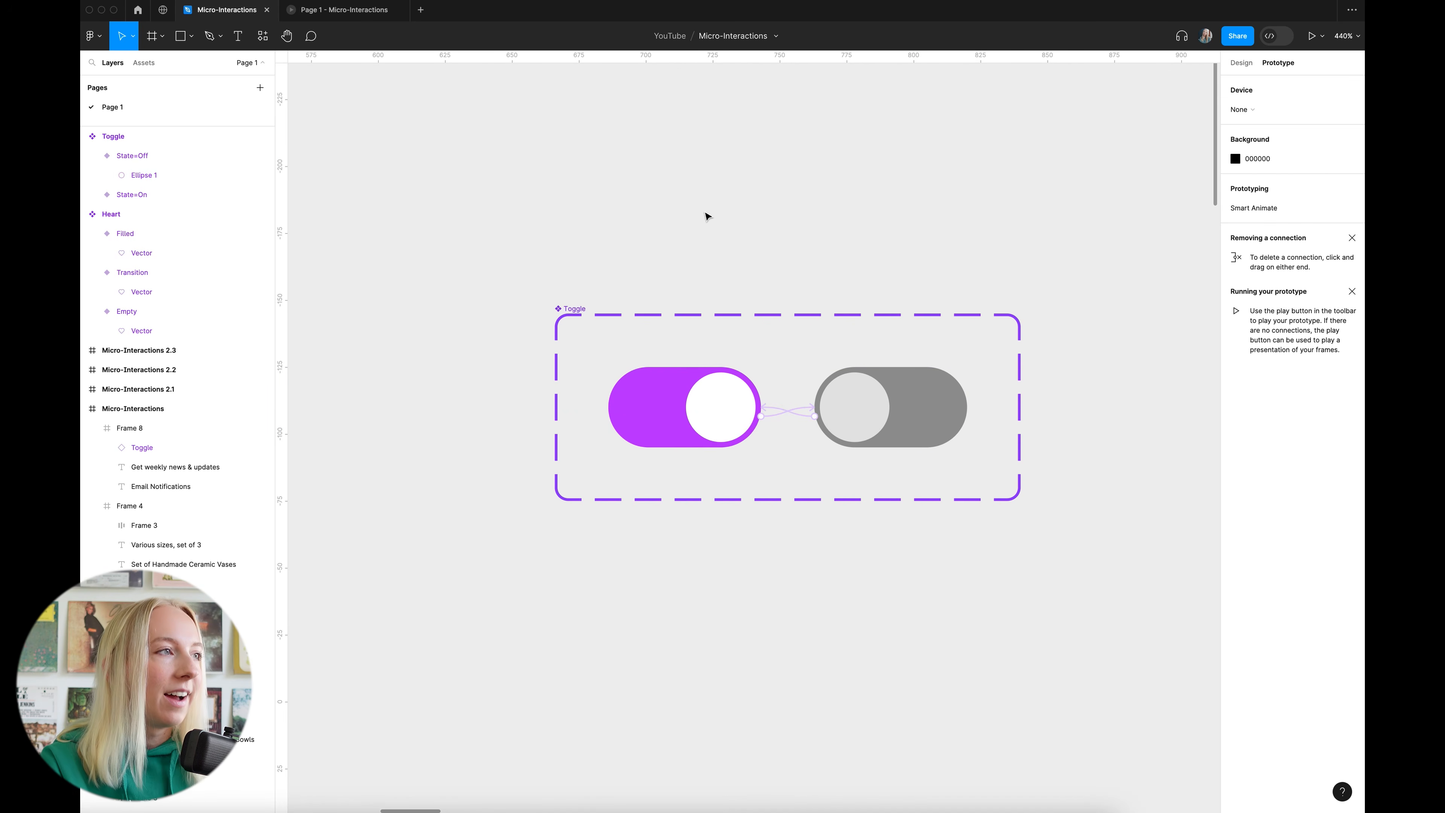
Select the Micro-Interactions frame and play its prototype to test switching the Email Notifications toggle off and on
scroll(854, 280, "down", 5)
scroll(878, 372, "down", 5)
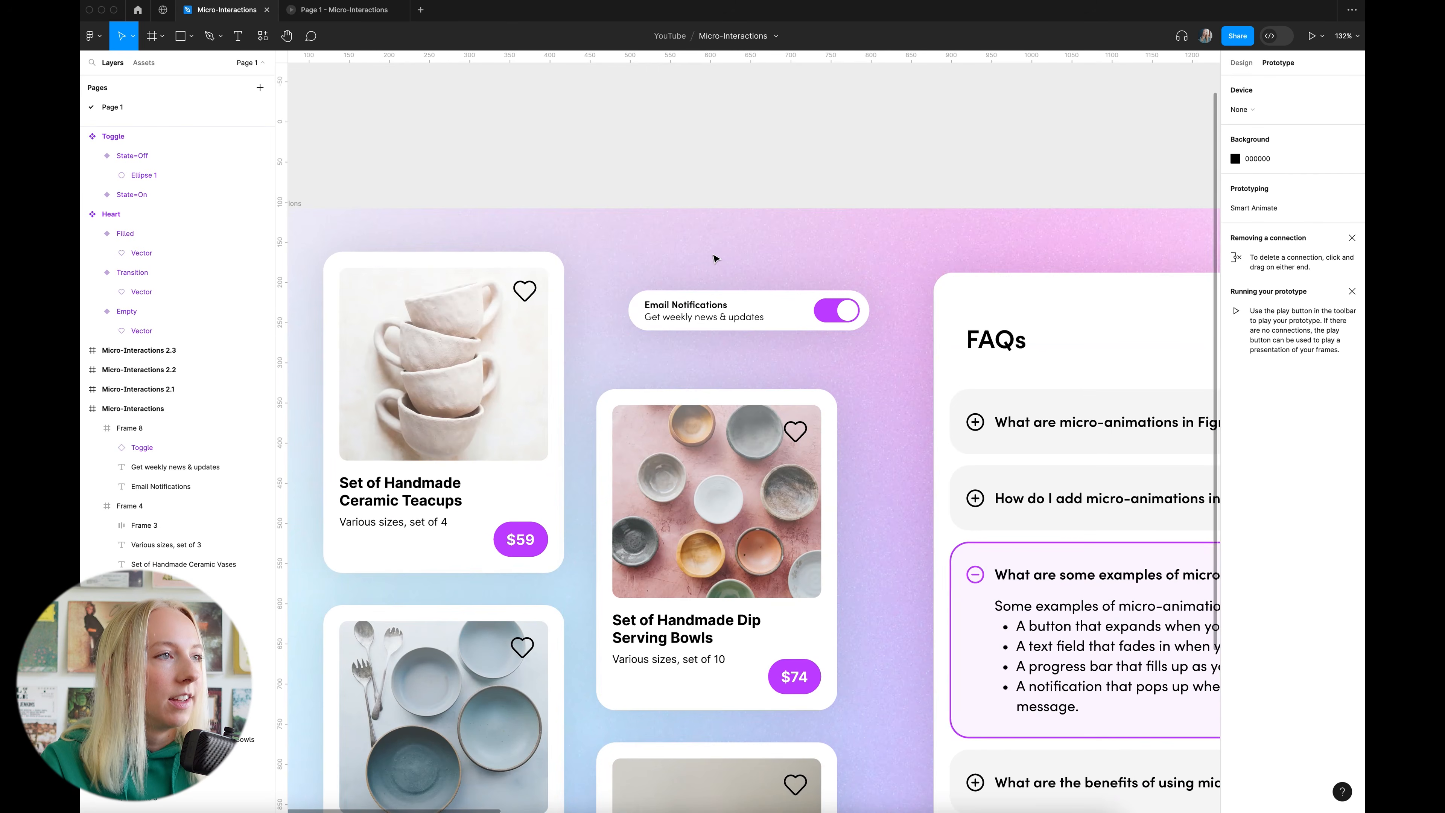
scroll(878, 373, "down", 10)
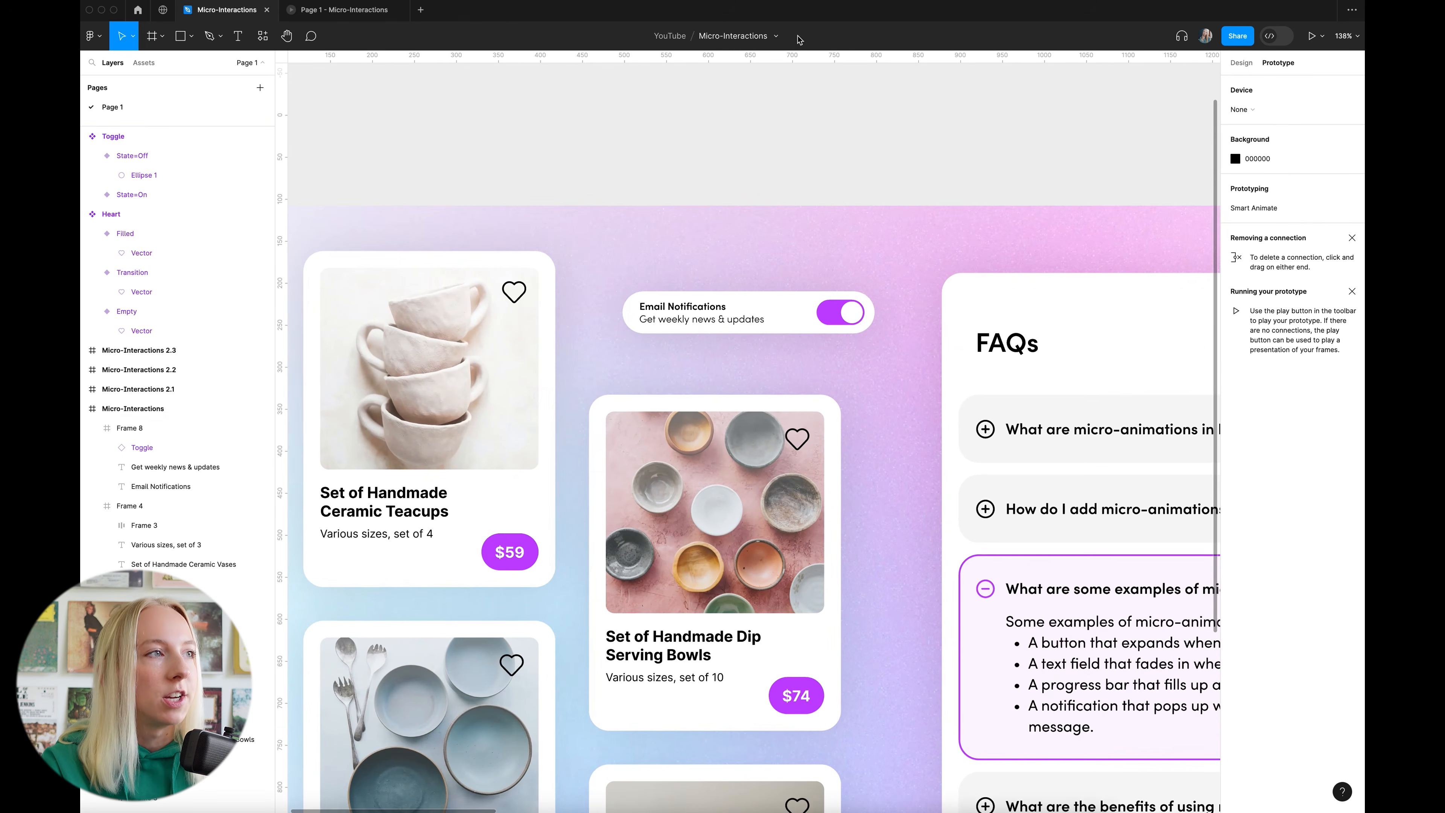
scroll(927, 279, "left", 2)
left_click(328, 202)
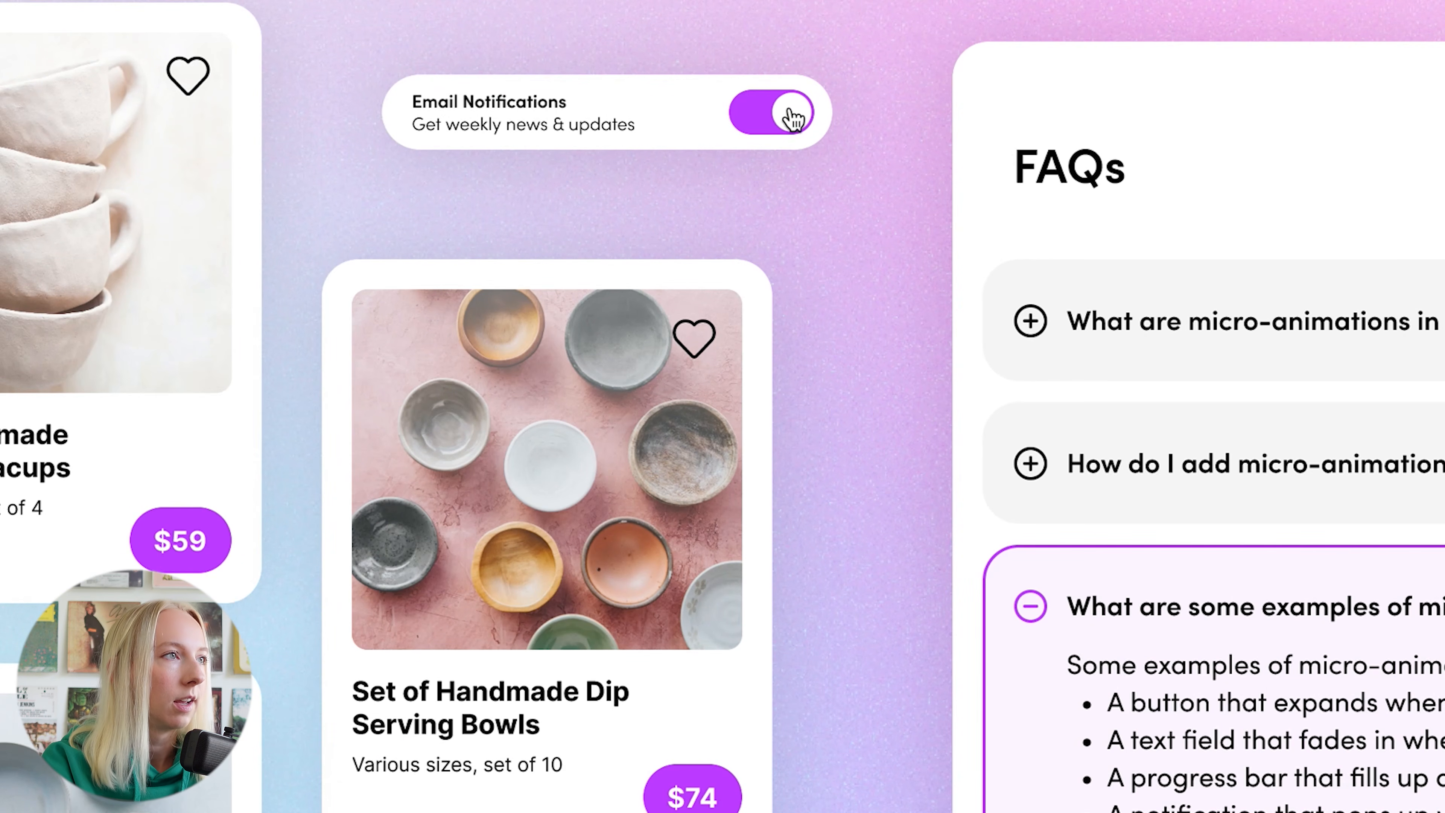
left_click(795, 127)
left_click(750, 118)
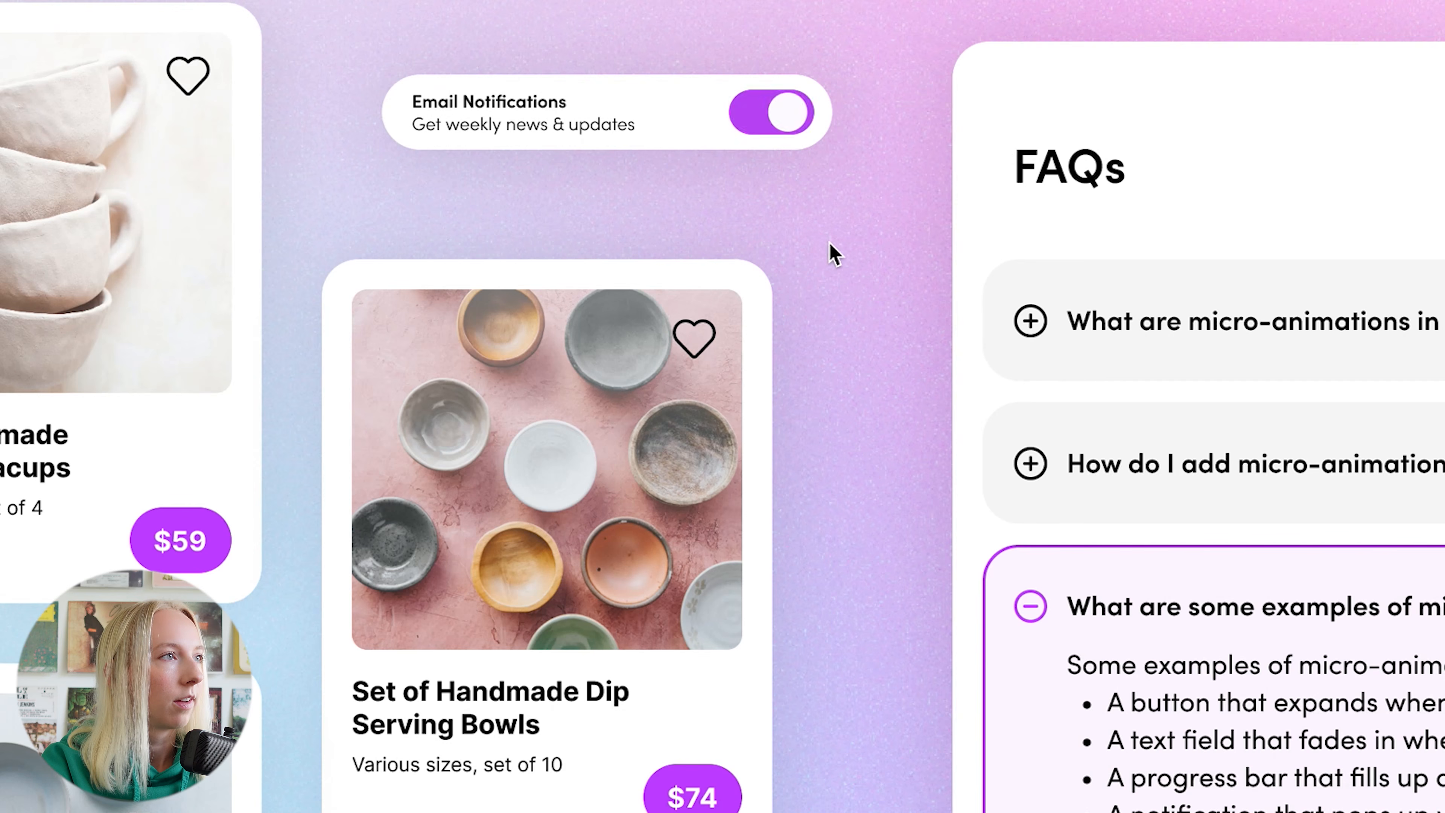
left_click(774, 114)
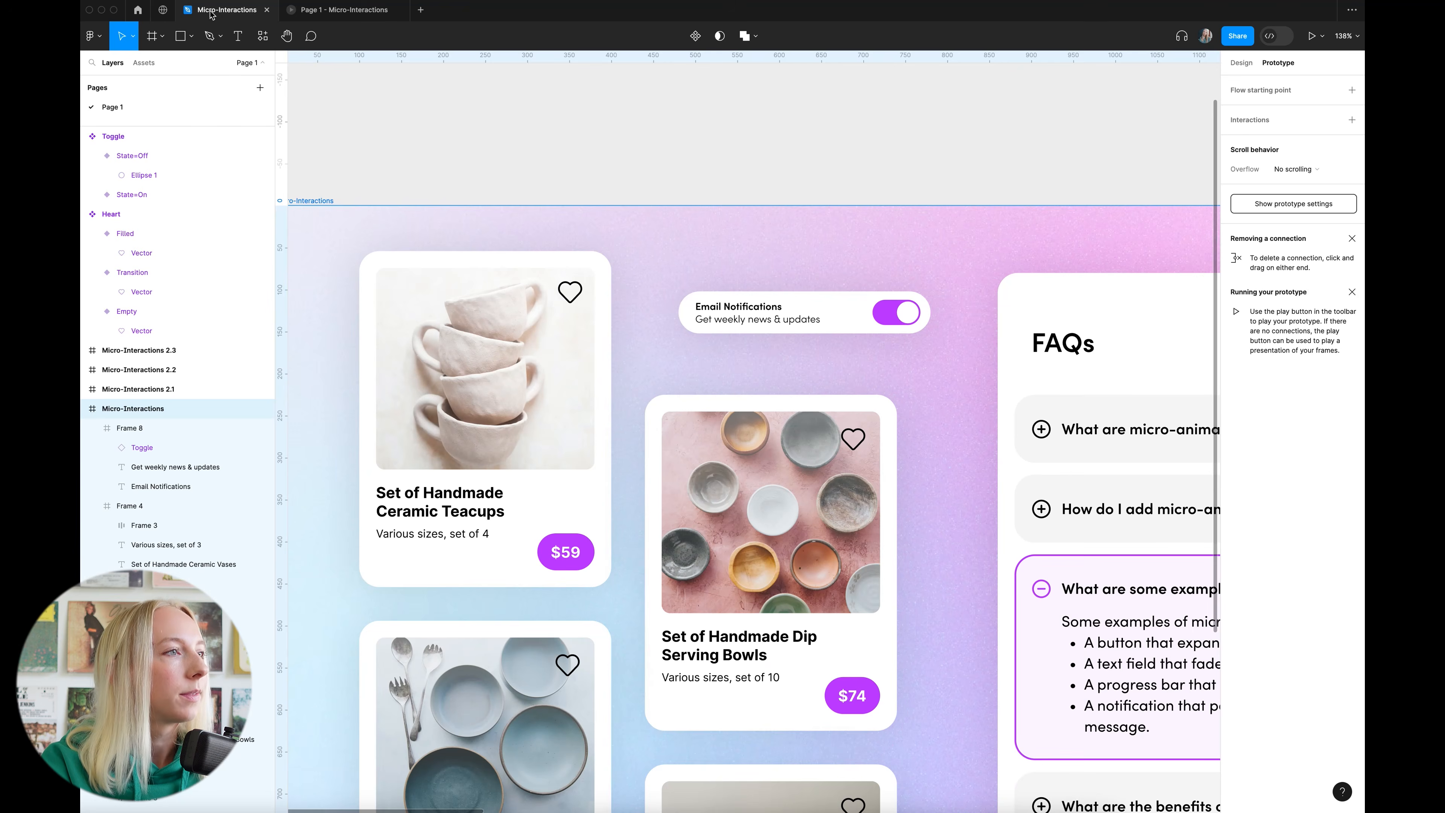
Shrink the white knob in the Toggle's On variant to 22 × 22, keeping it vertically centred in the track
scroll(921, 319, "up", 3)
scroll(924, 322, "down", 4)
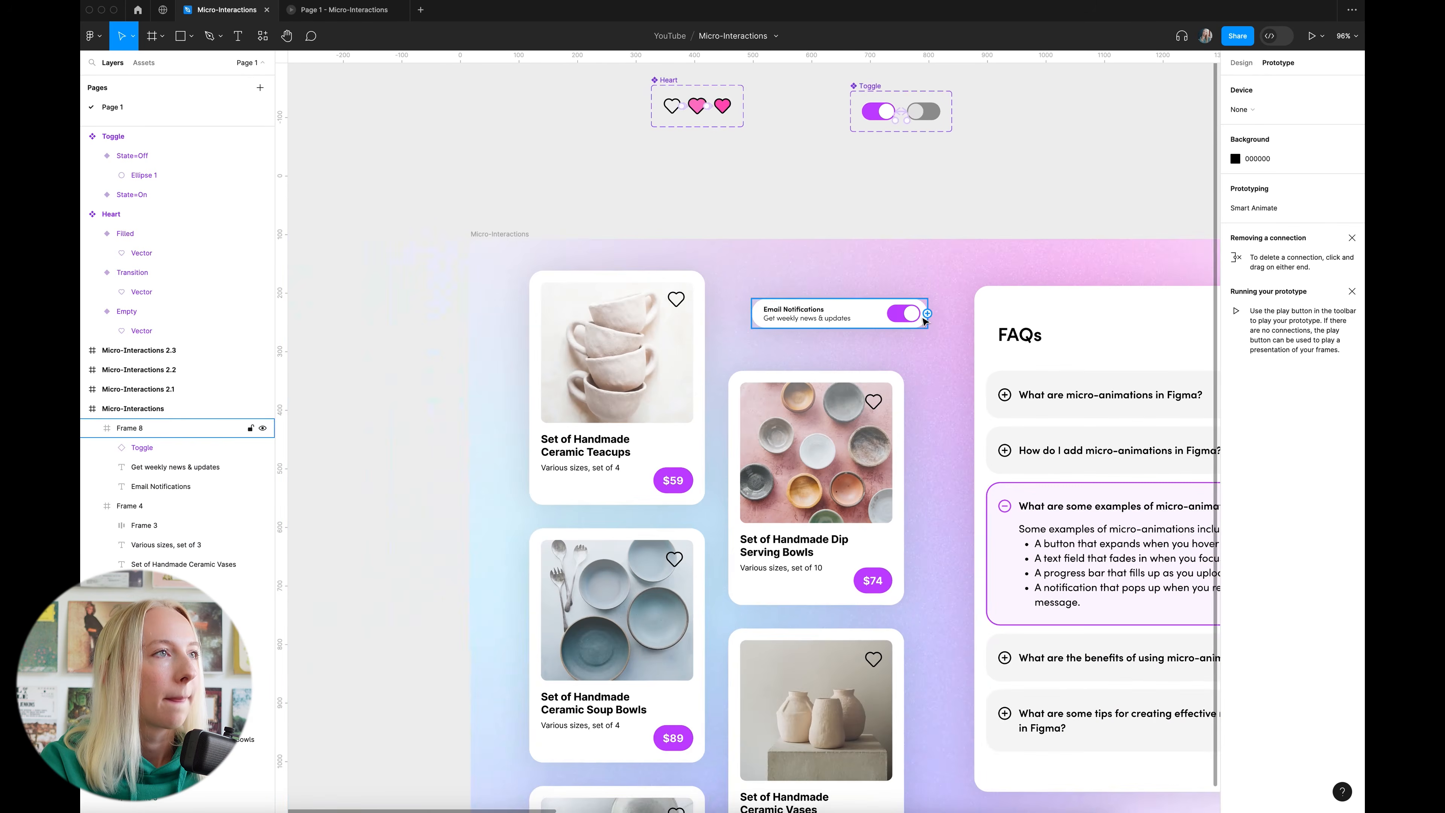
scroll(920, 336, "up", 4)
scroll(911, 340, "up", 8)
scroll(748, 371, "up", 2)
left_click(748, 372)
key("Escape")
left_click(1241, 63)
left_click(794, 344, "super")
scroll(794, 344, "up", 3)
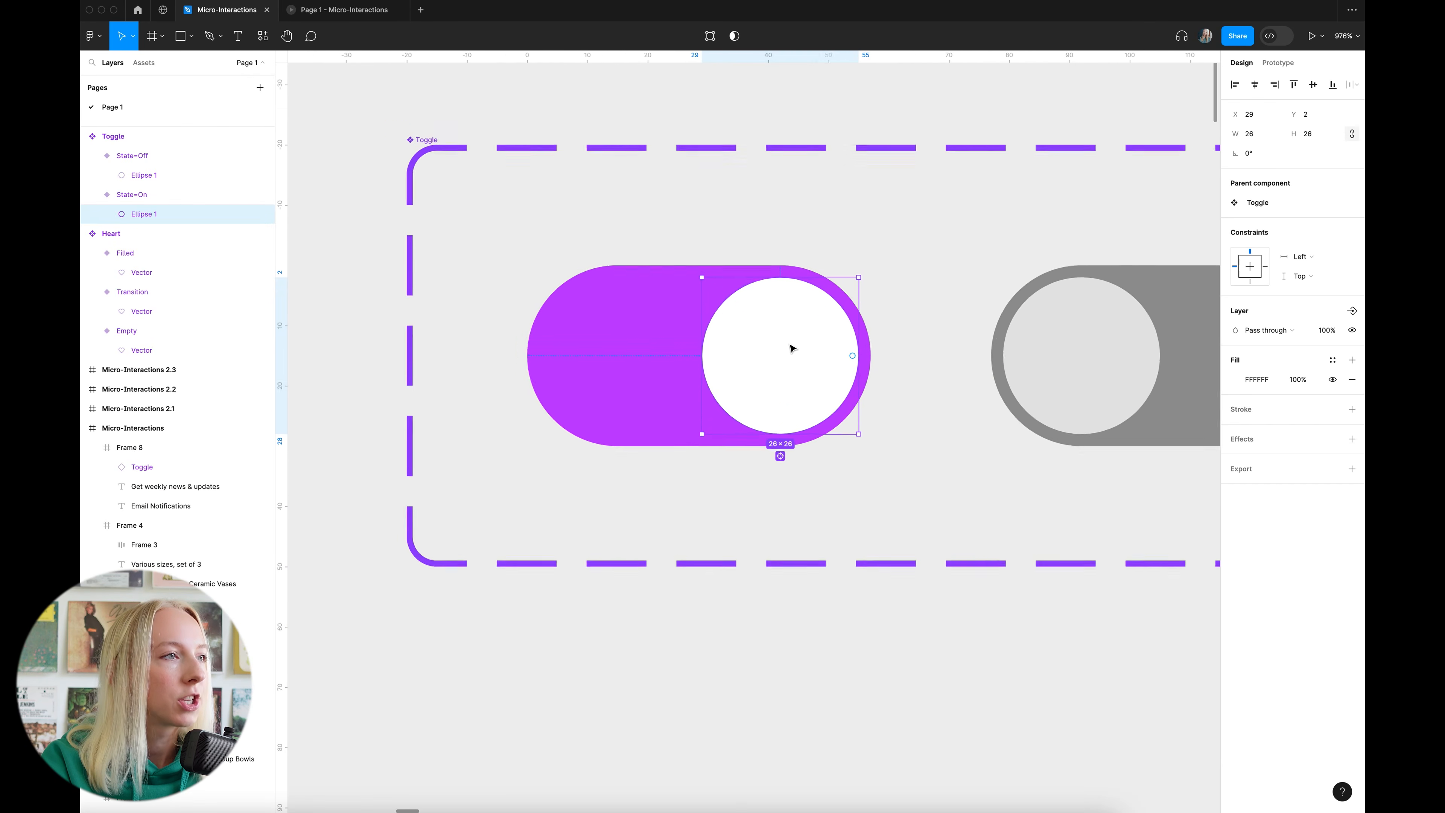
left_click_drag(845, 359, 833, 359)
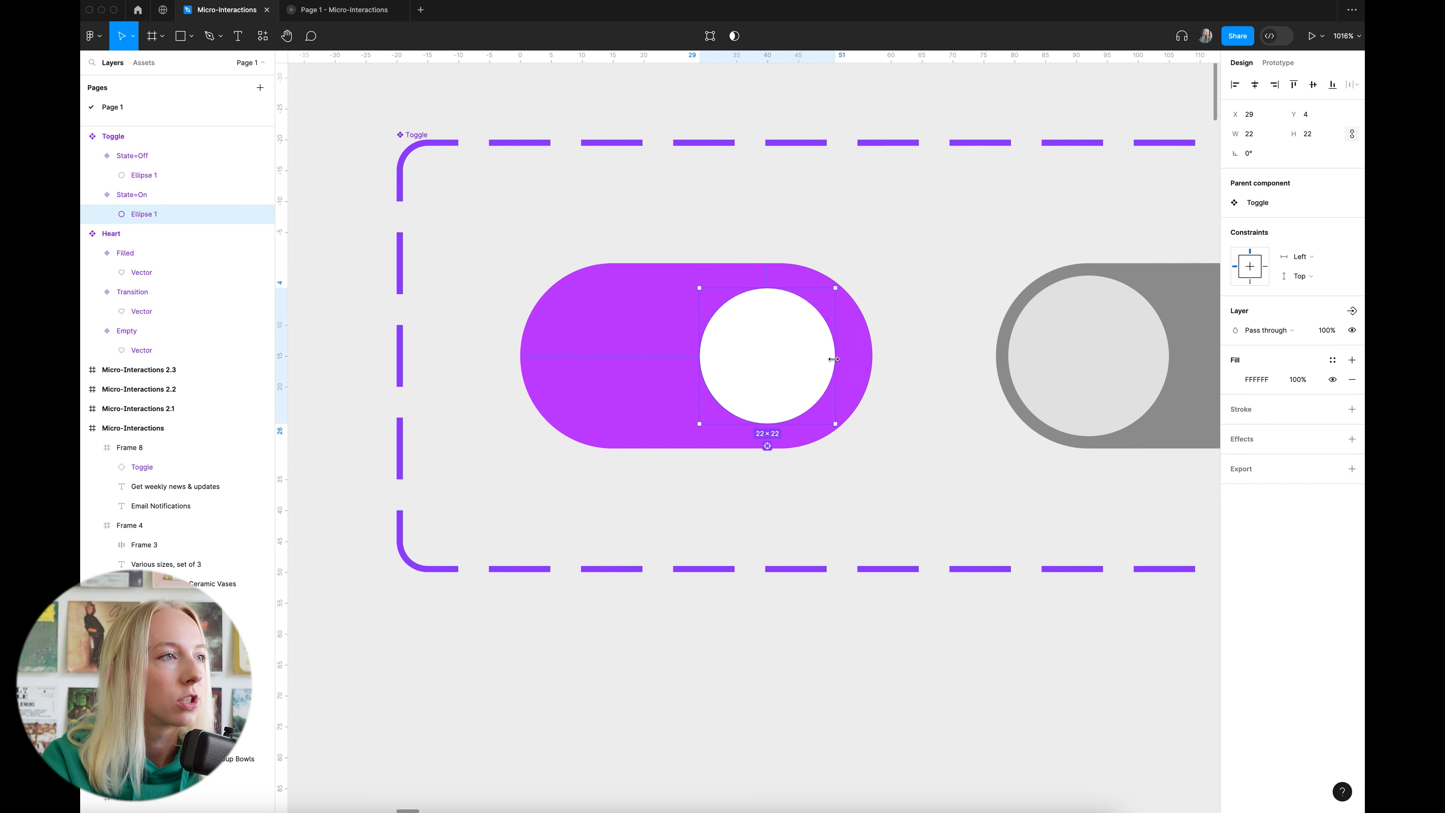
Check the On knob's spacing within its track and nudge the knob 2 px to the right
scroll(854, 350, "right", 5)
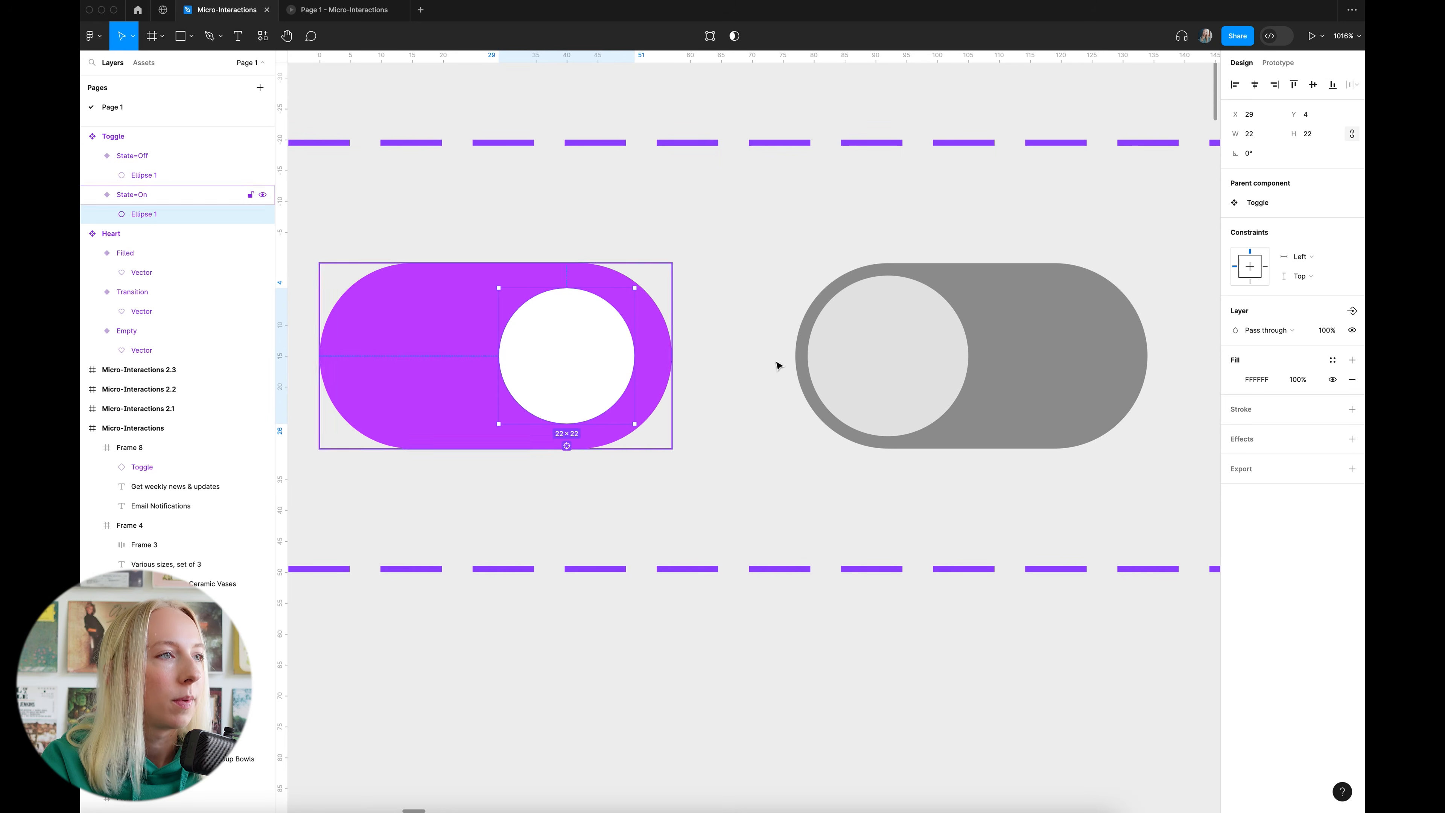
left_click(855, 380, "super")
left_click(583, 339, "super")
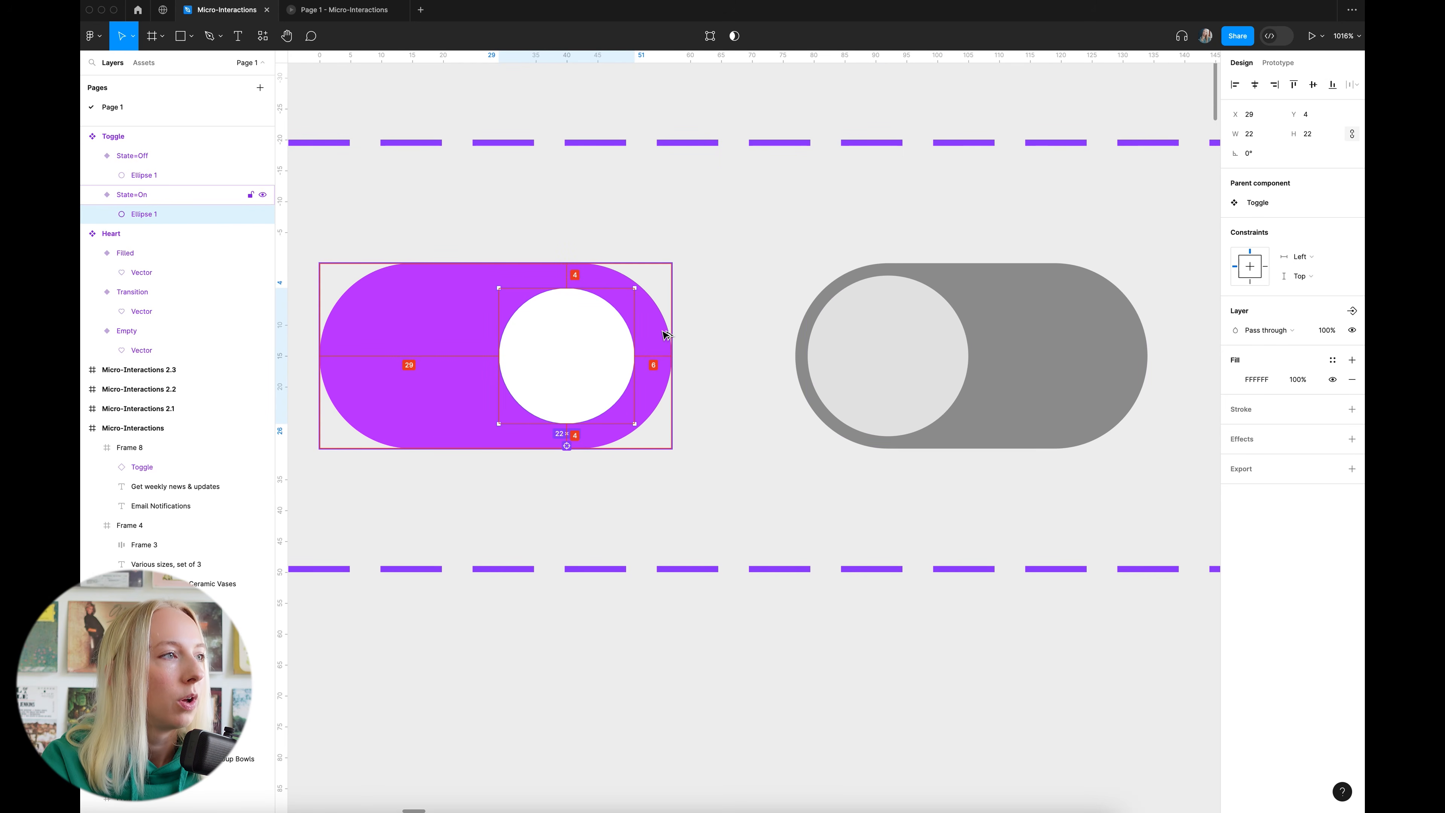
key("Right")
key("Right")
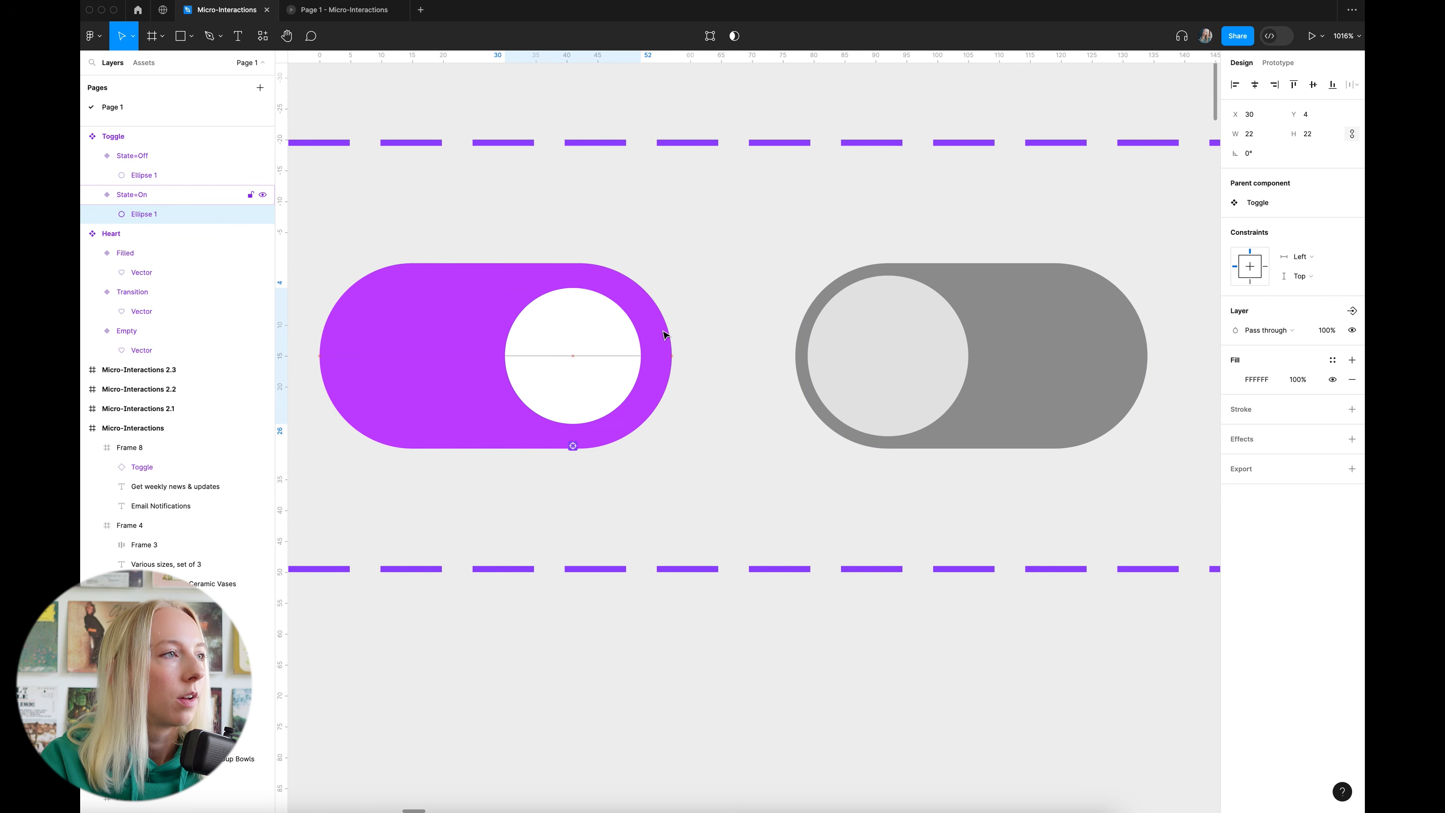
Resize the knob in the Toggle's Off variant to 22 × 22 at X 4, Y 4, and deselect it
left_click(870, 328, "super")
key("Right")
key("Right")
key("Right")
key("Right")
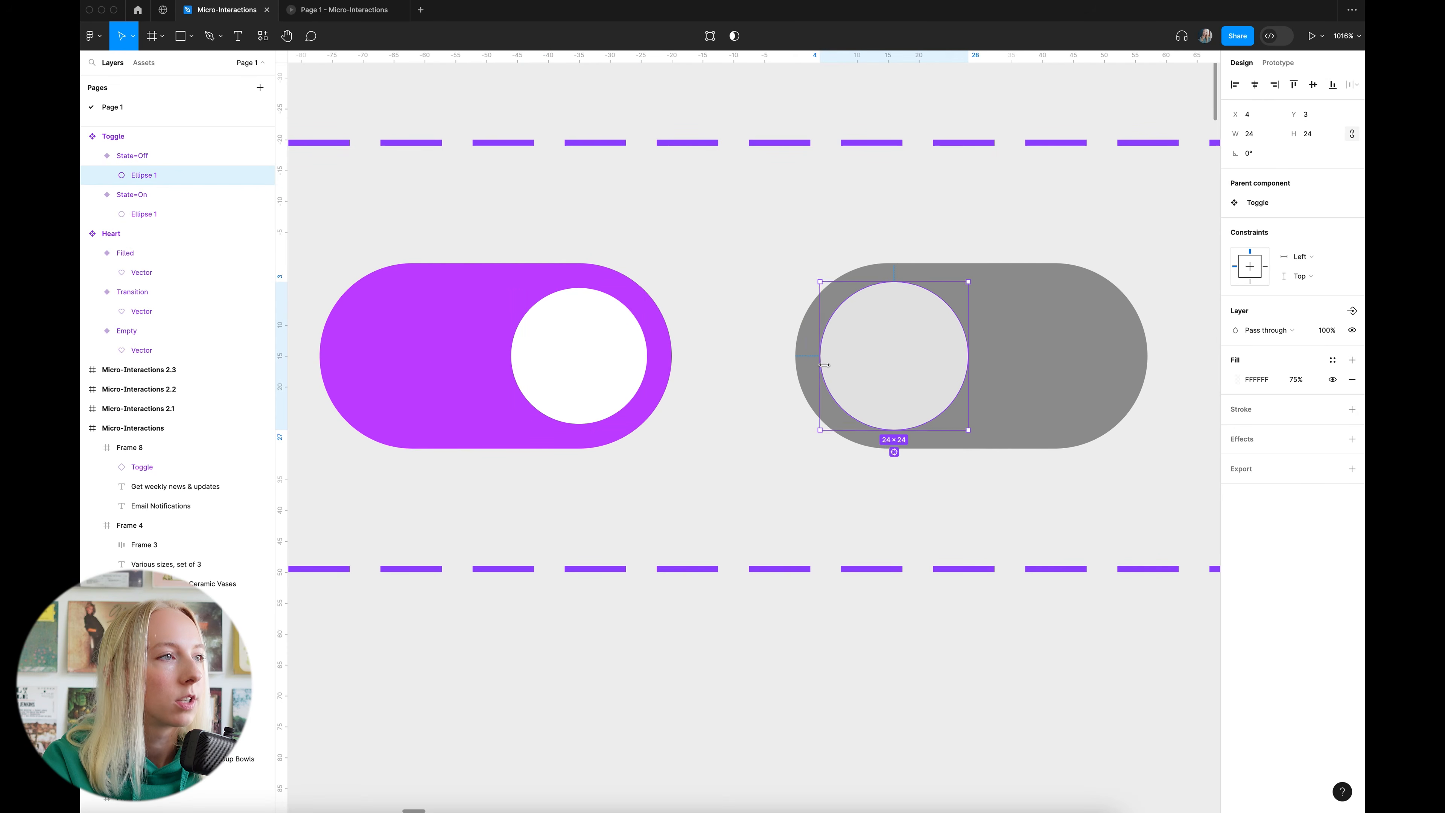
key("alt")
key("Left")
key("Left")
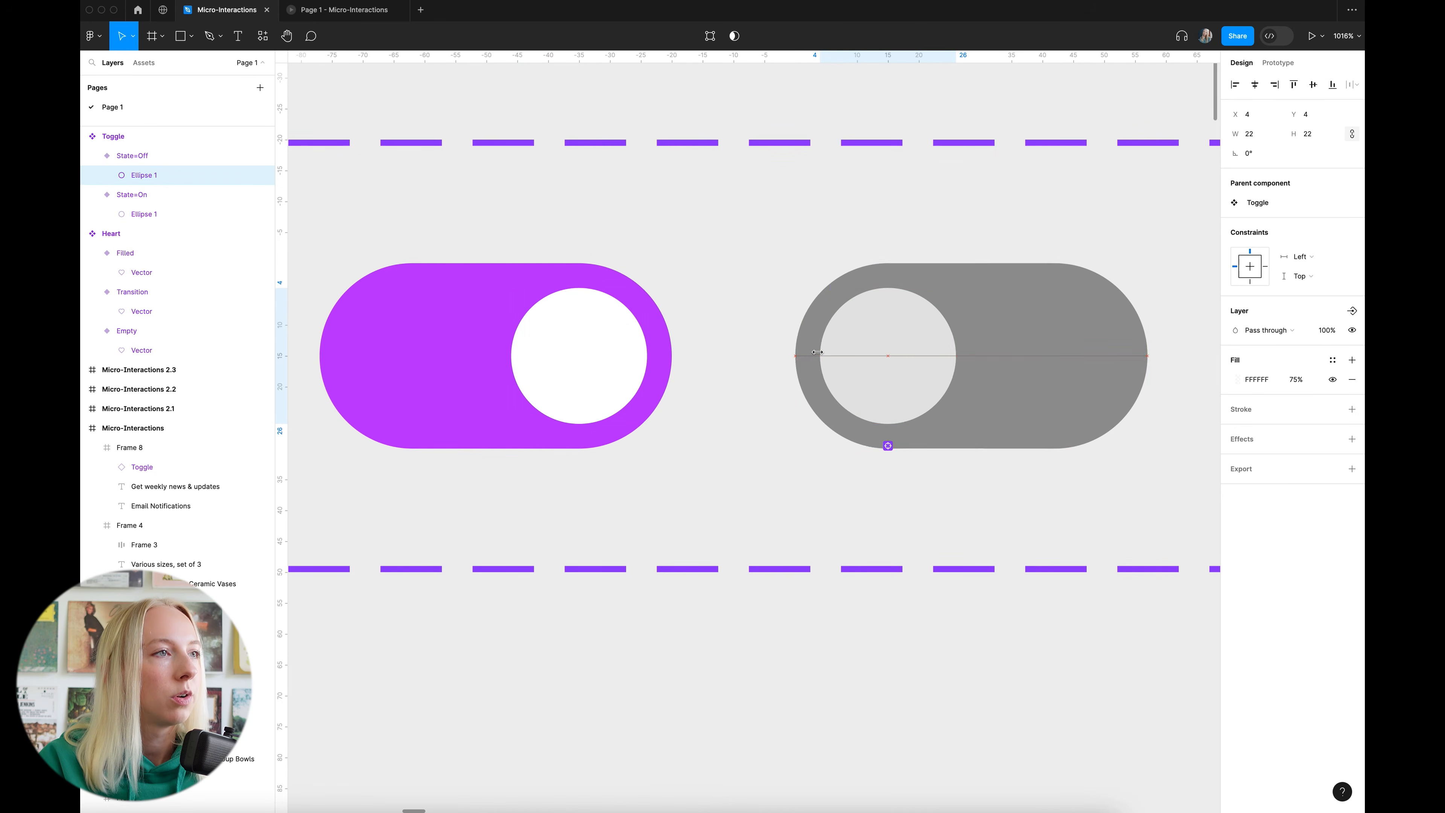
key("Escape")
Run the prototype again and switch the Email Notifications toggle several times to check the smaller knob's animation
scroll(619, 355, "down", 10)
scroll(961, 361, "up", 6)
scroll(961, 362, "down", 4)
scroll(964, 363, "down", 1)
scroll(570, 161, "up", 2)
scroll(730, 168, "down", 5)
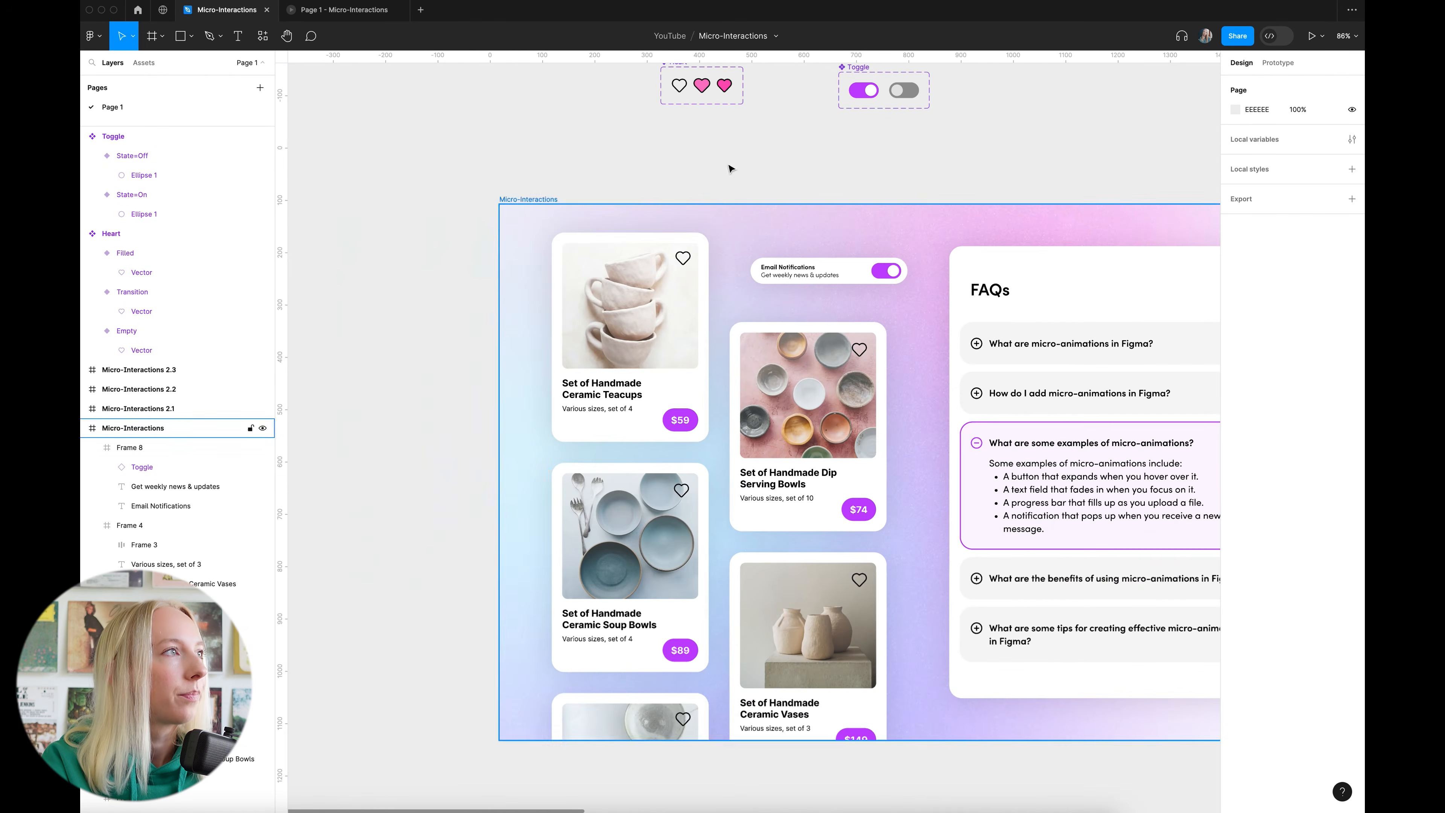
key("super+alt+Return")
left_click(694, 192)
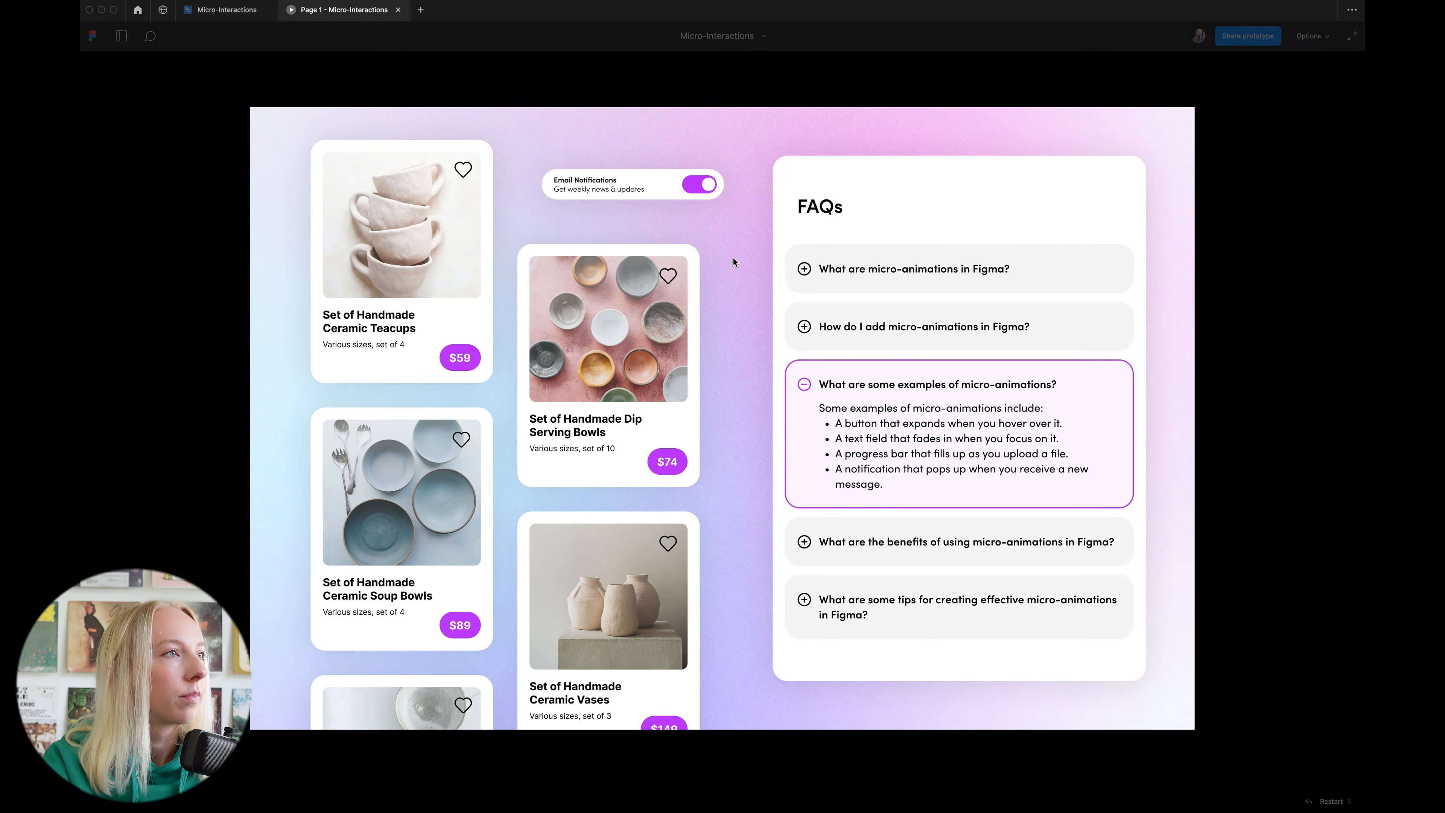
left_click(711, 186)
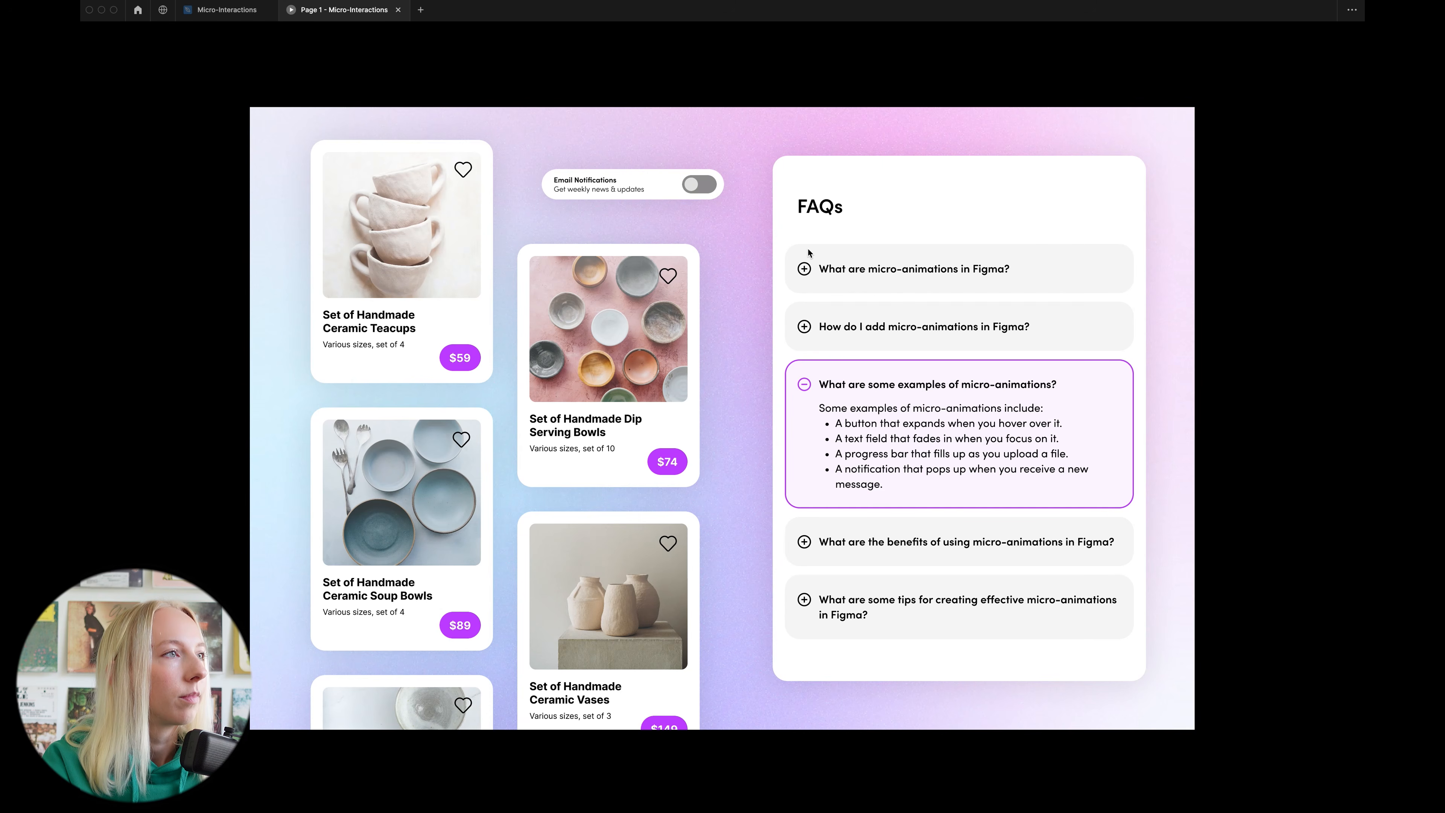
left_click(713, 191)
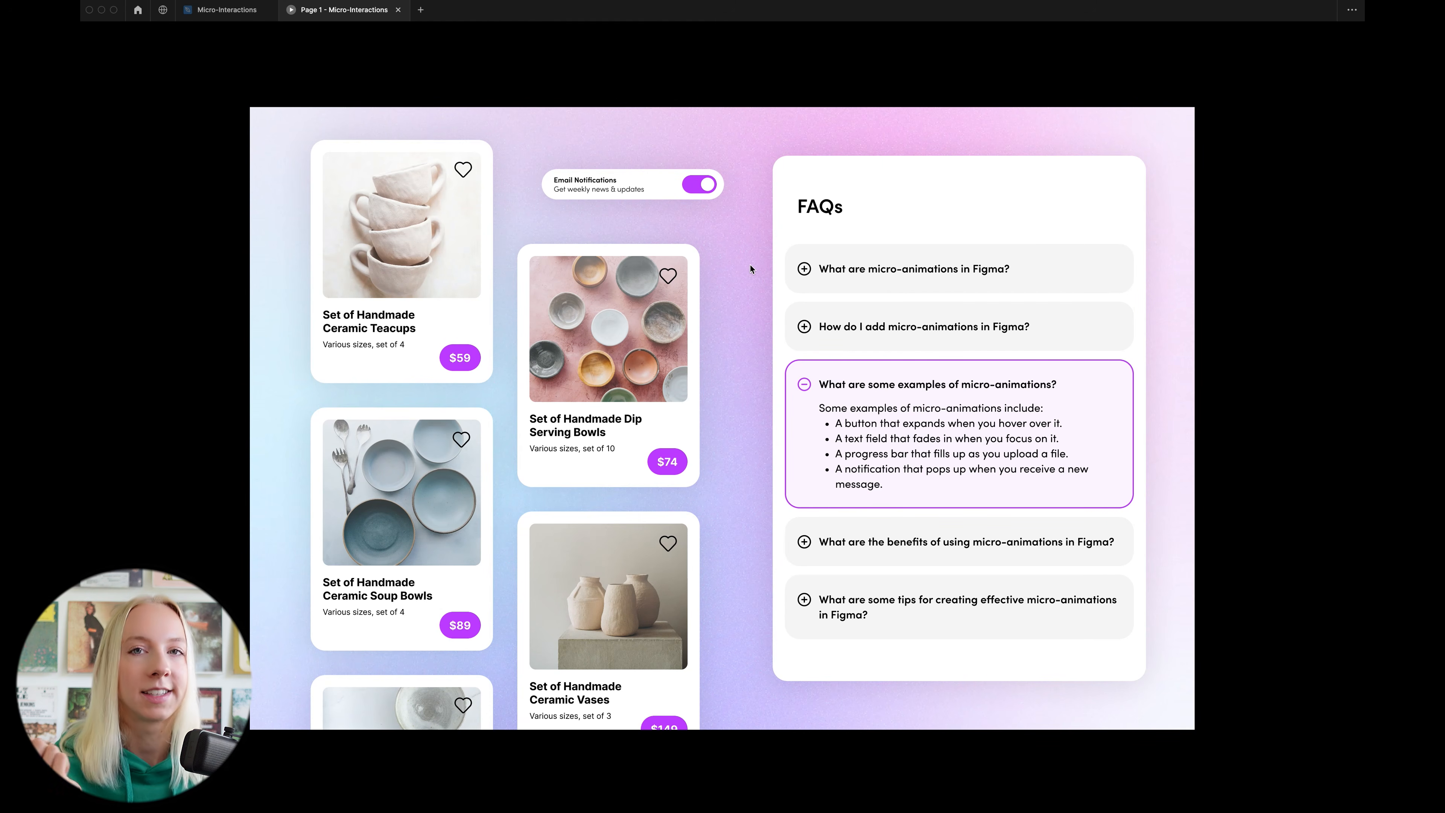
left_click(708, 190)
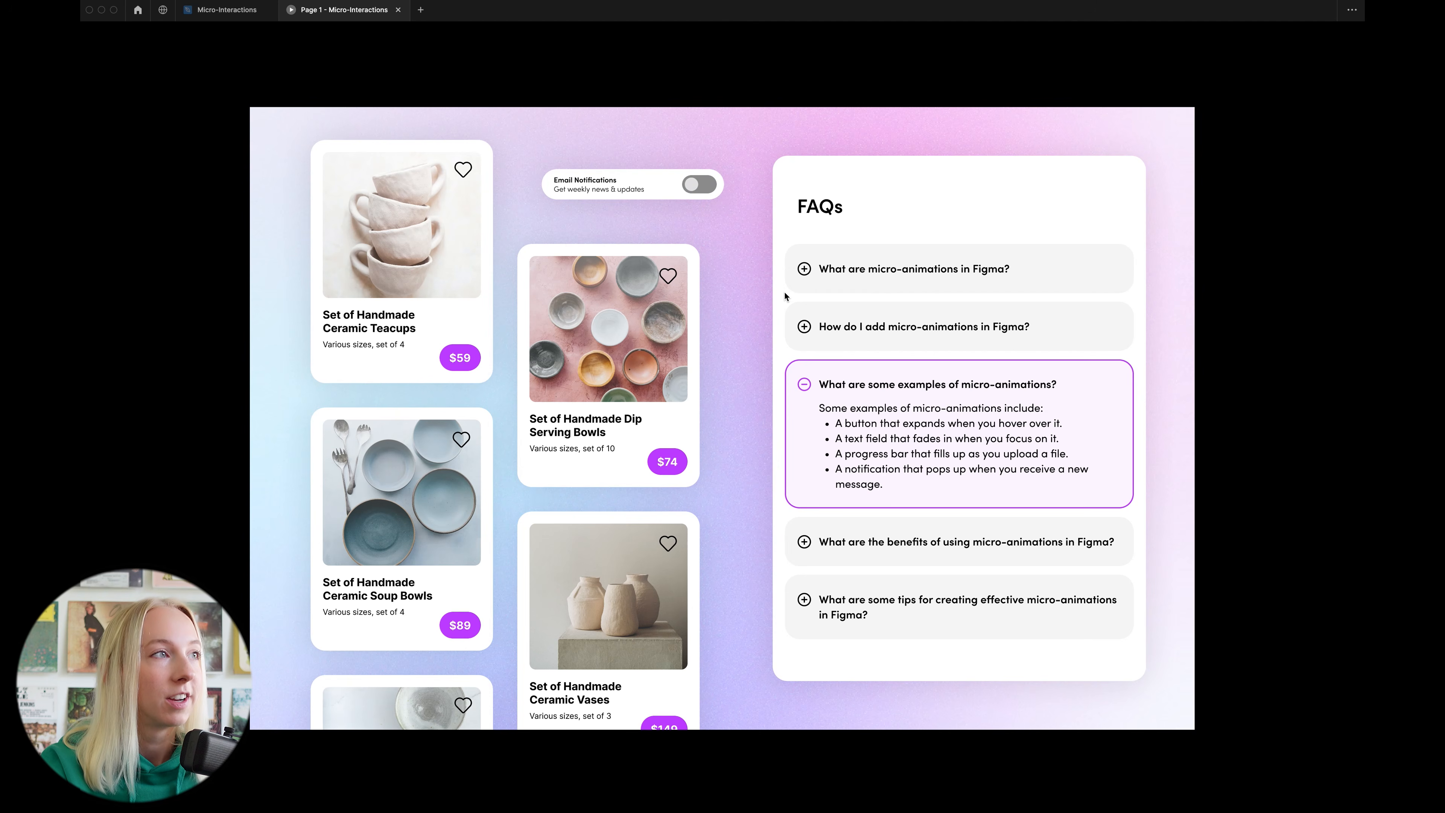
left_click(695, 184)
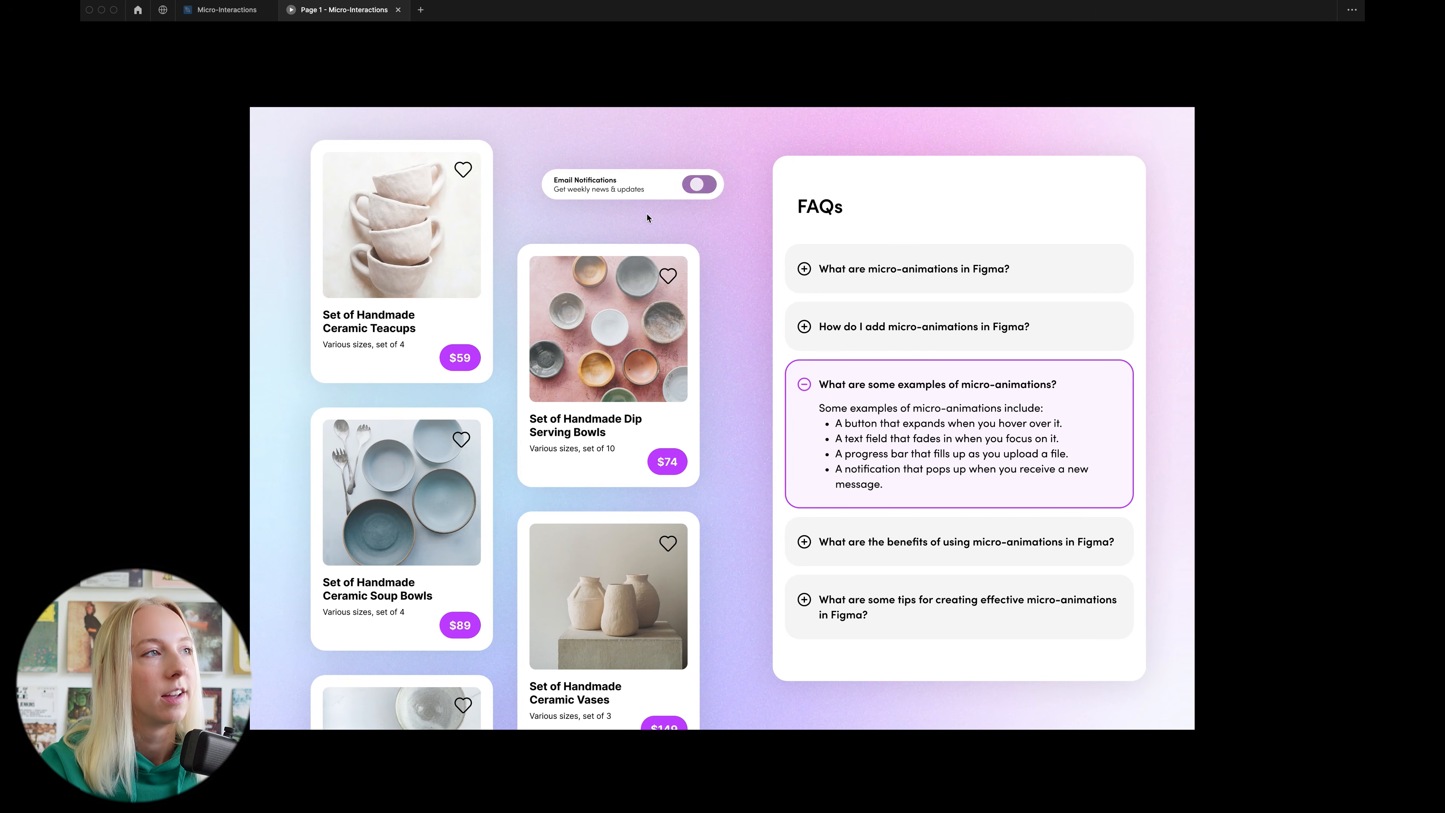
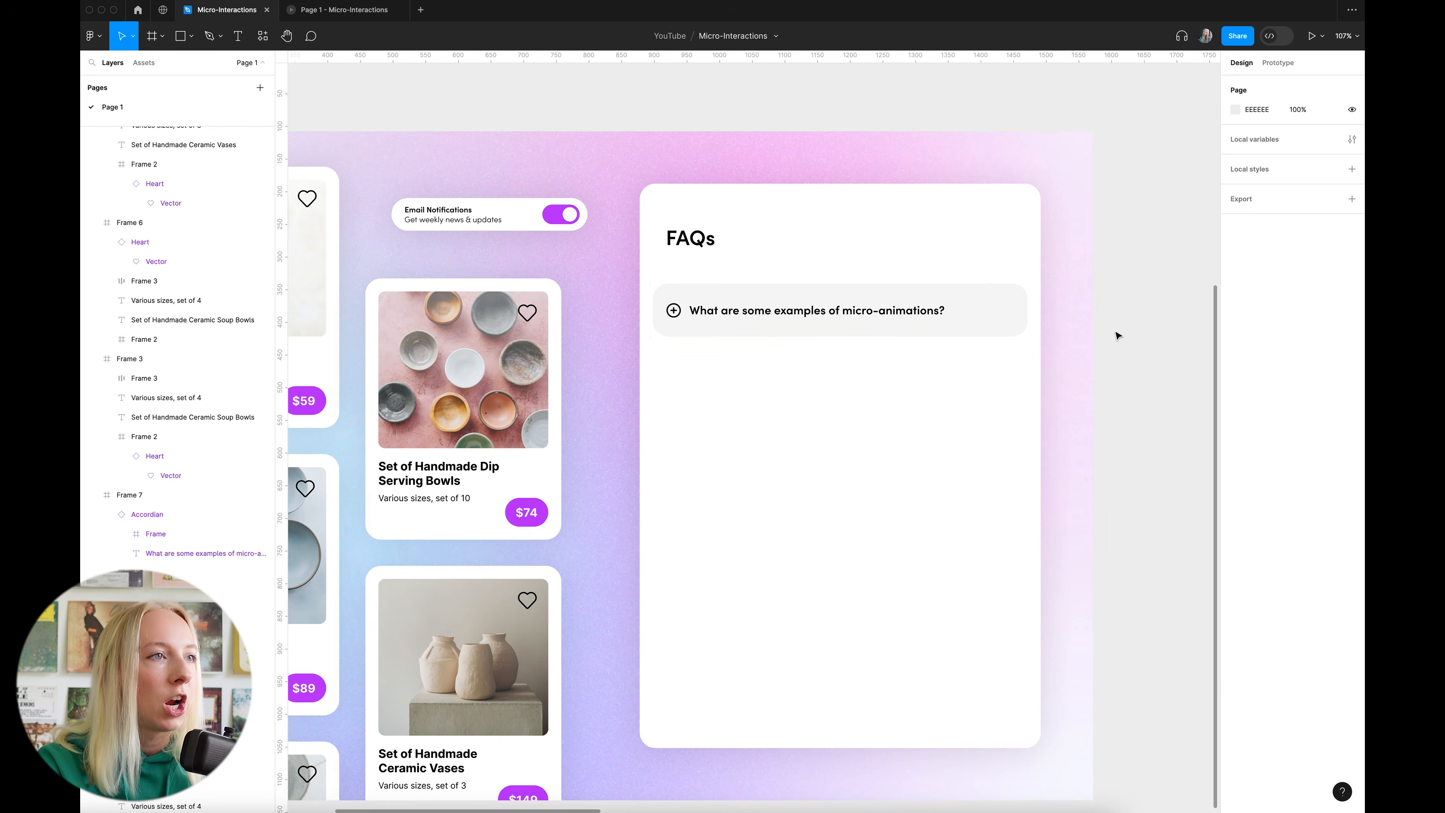
Switch to the prototype preview and test expanding and collapsing the FAQ item "What are some examples of micro-animations?"
left_click(1116, 334)
scroll(1115, 337, "right", 2)
scroll(1115, 338, "down", 1)
scroll(1090, 371, "down", 3)
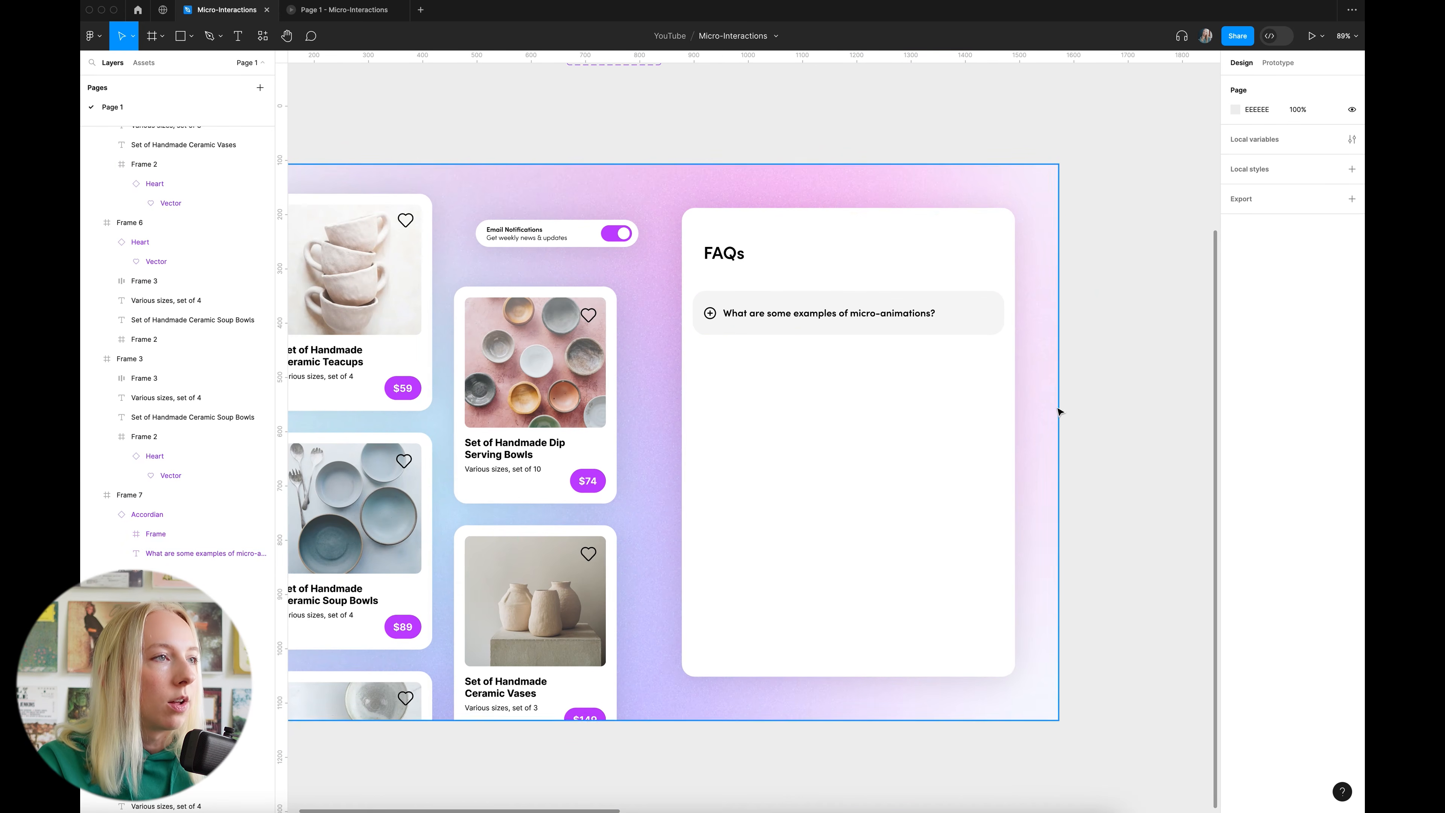
scroll(920, 362, "up", 5)
scroll(920, 363, "down", 4)
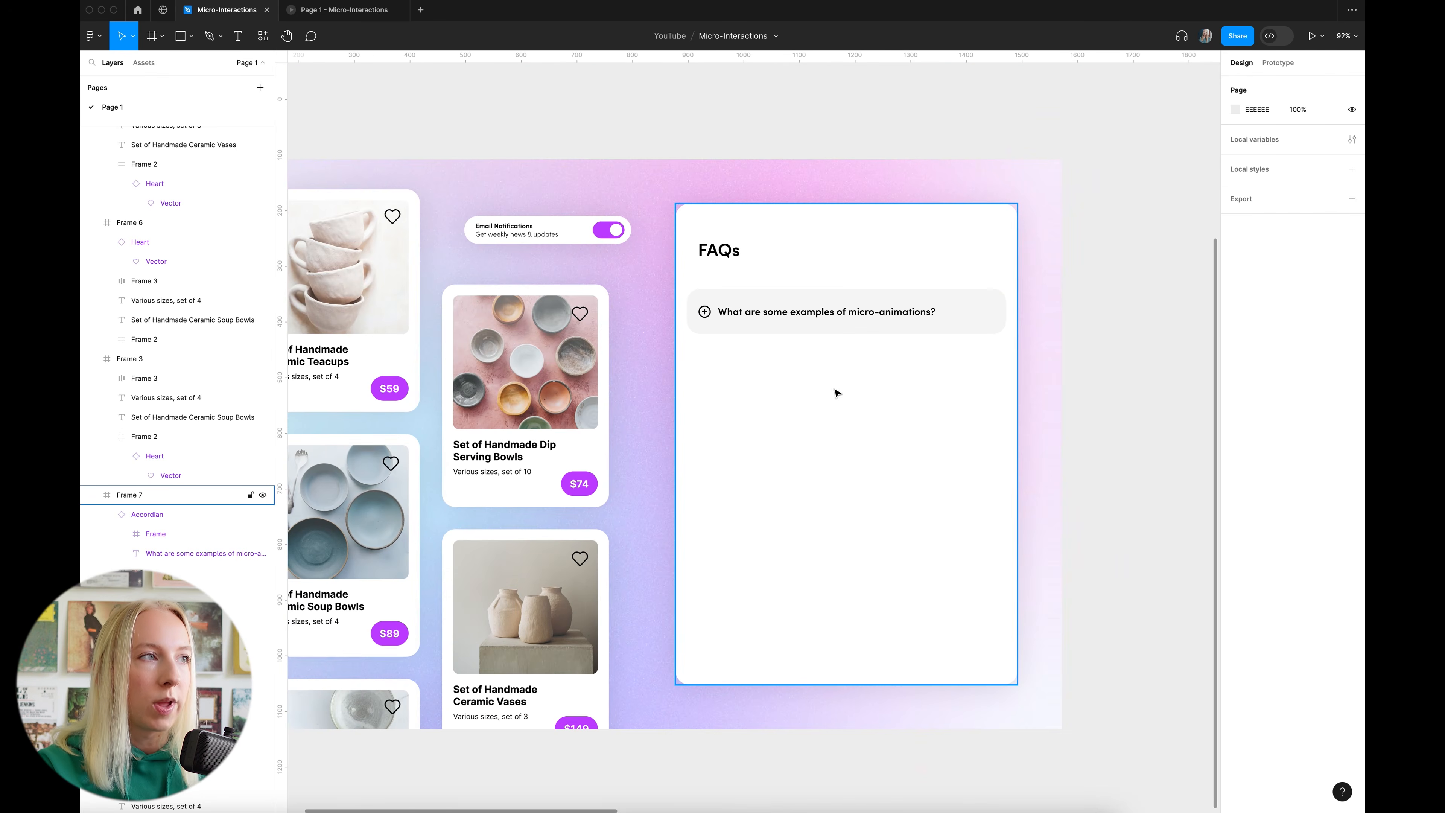
scroll(1022, 526, "down", 4)
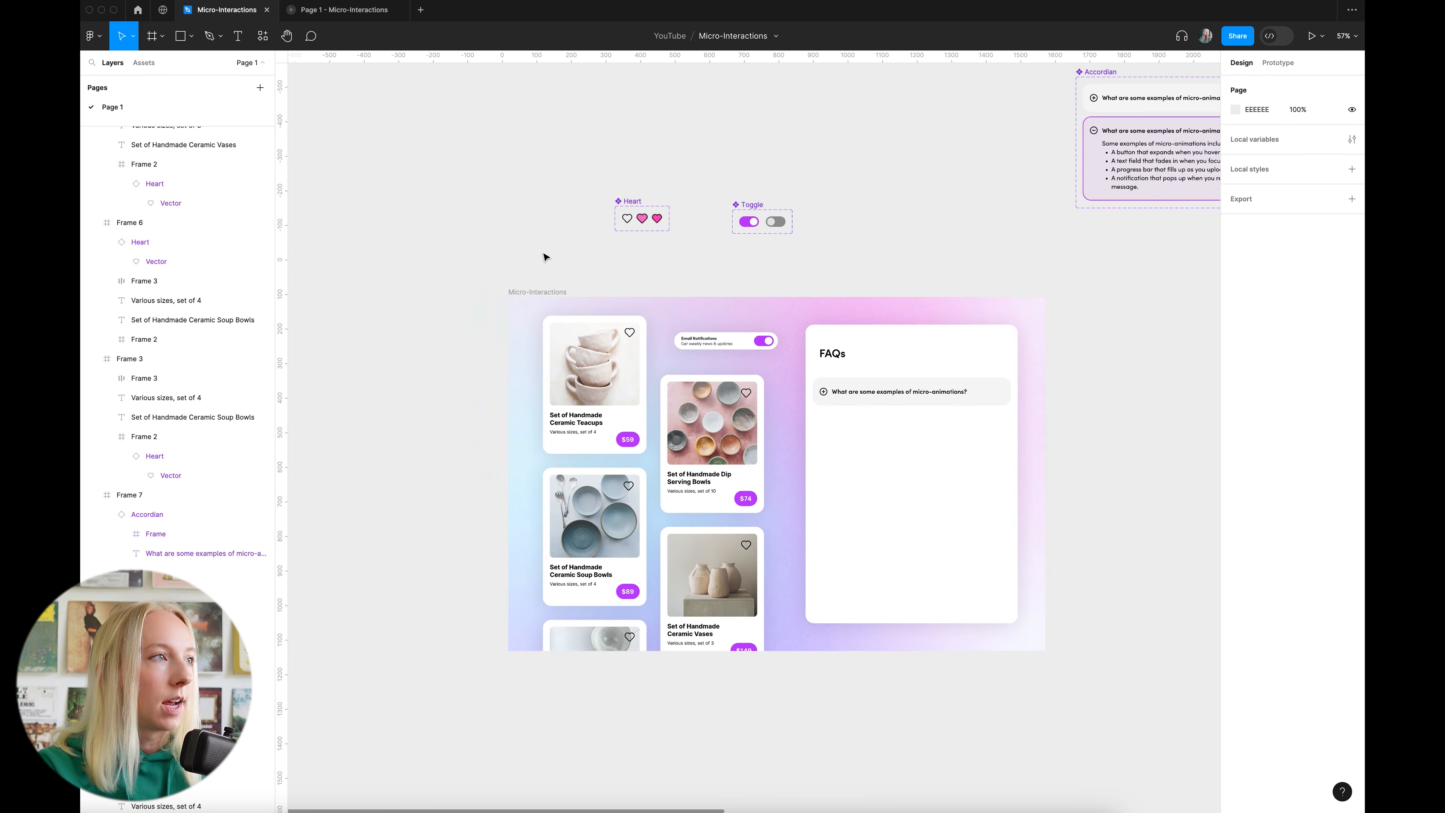
left_click(345, 10)
left_click(1311, 263)
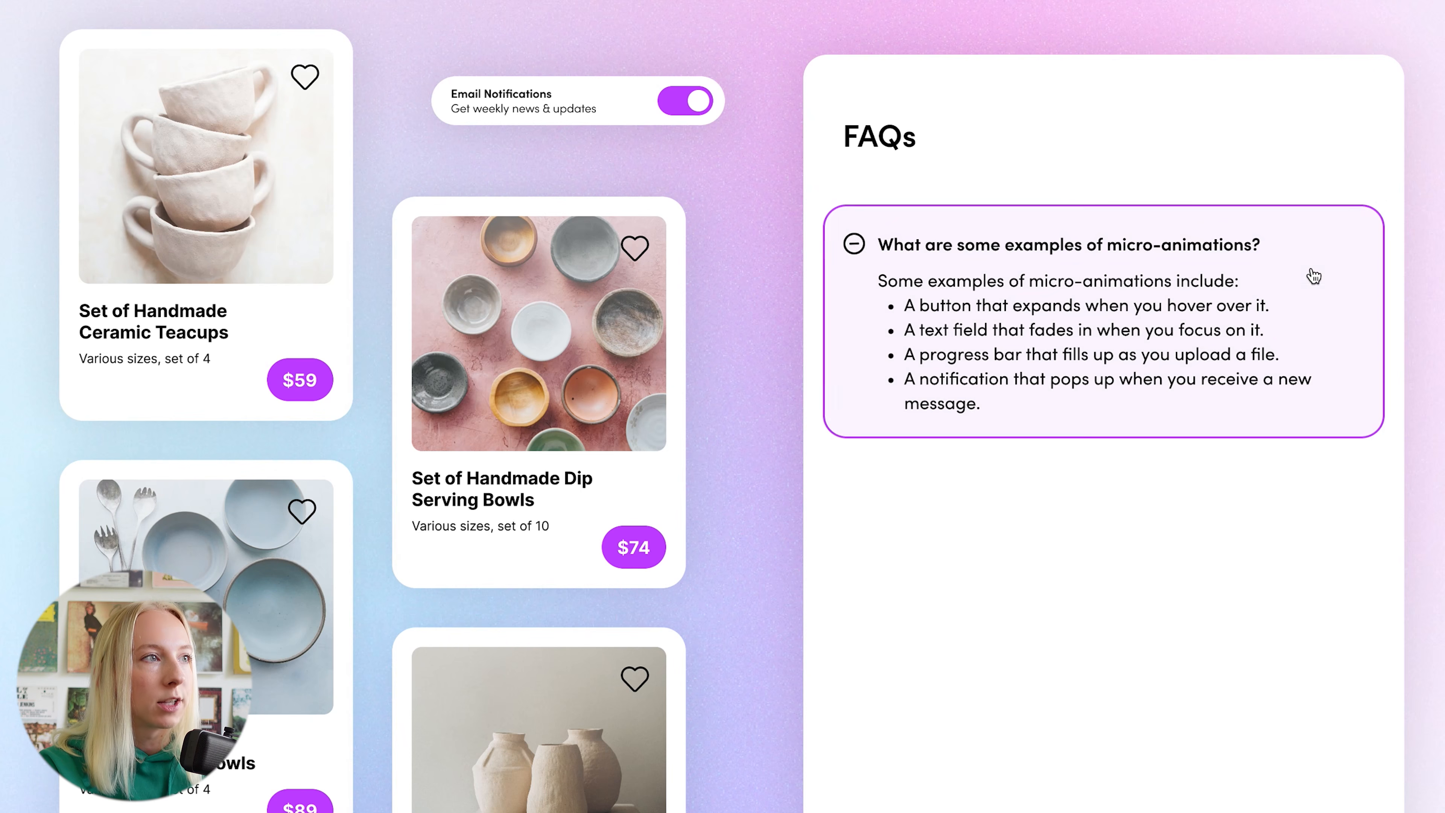
left_click(1311, 273)
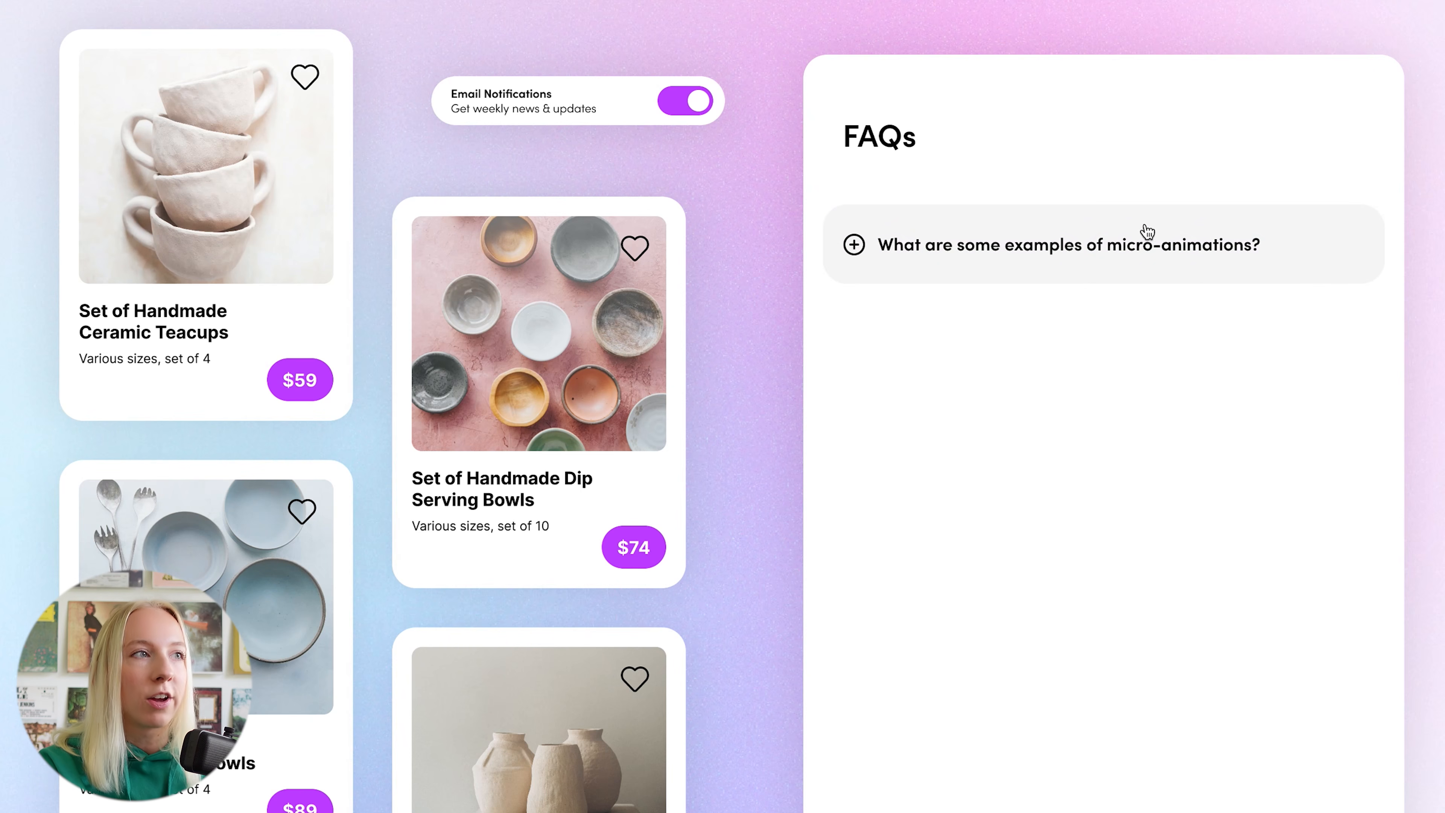
left_click(1293, 243)
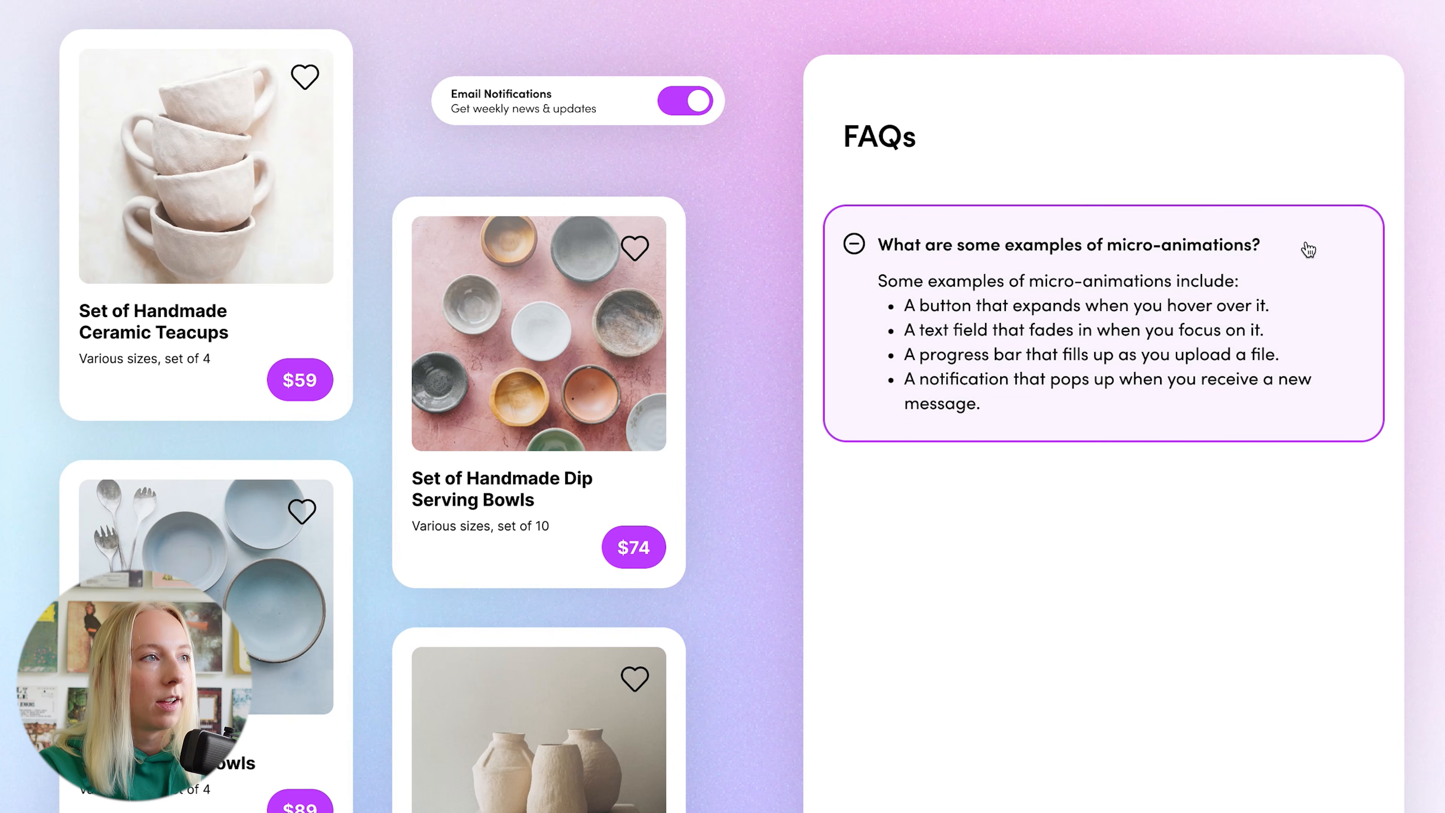
Expand and collapse the FAQ item repeatedly in the preview to examine how its border and text animate
left_click(1306, 245)
left_click(1310, 249)
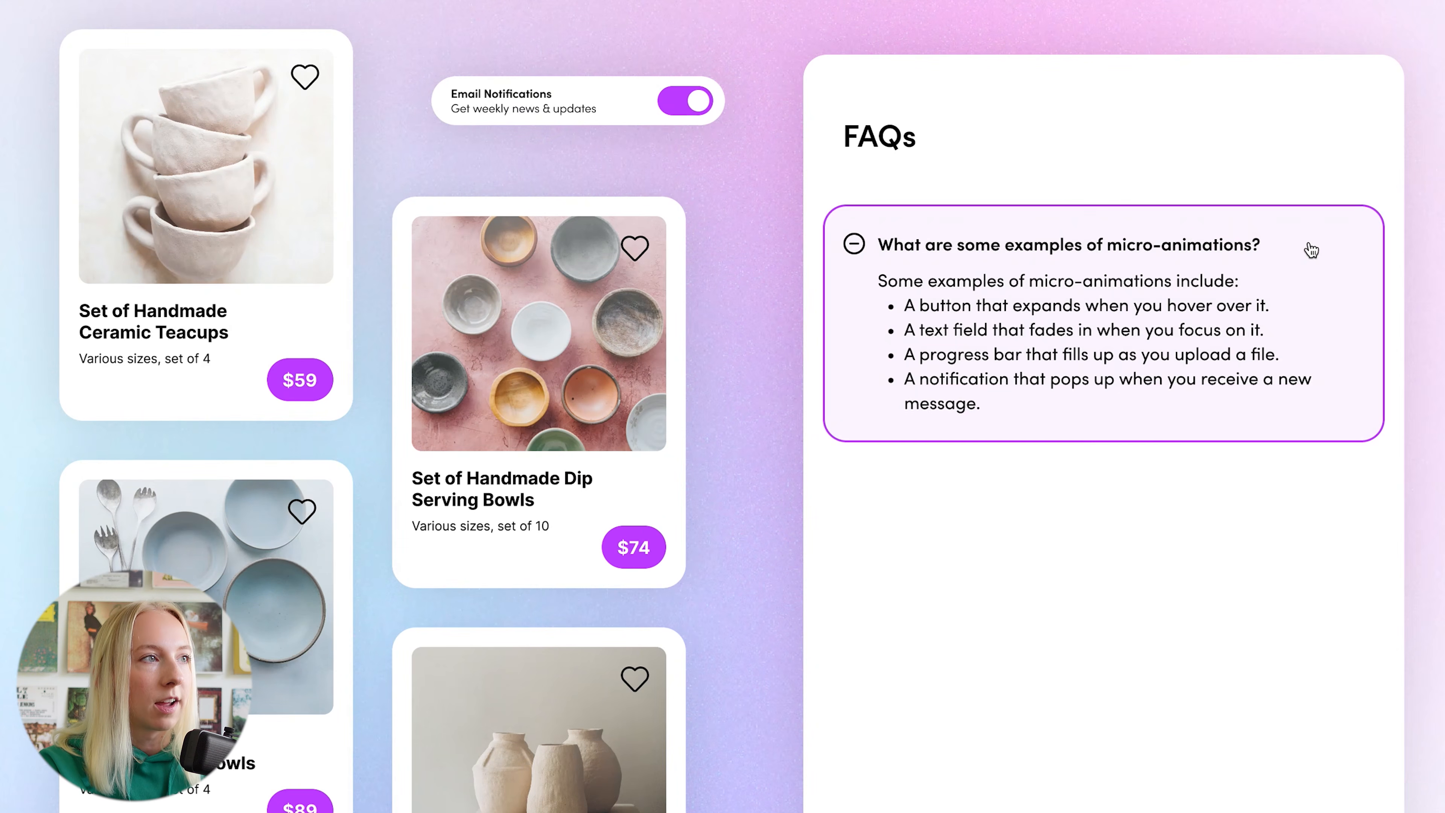
left_click(1310, 249)
left_click(1310, 249)
left_click(1310, 250)
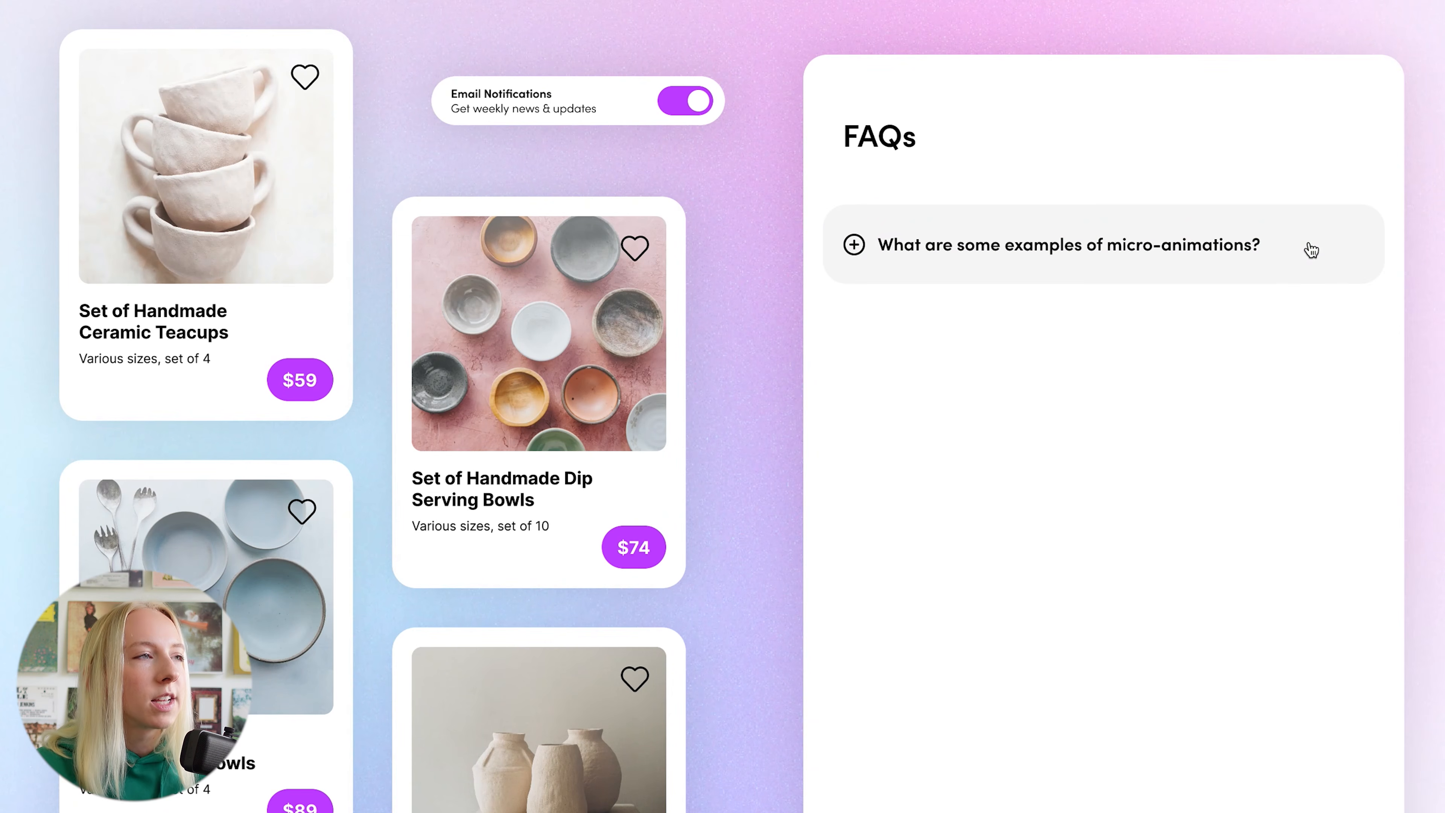
left_click(1356, 234)
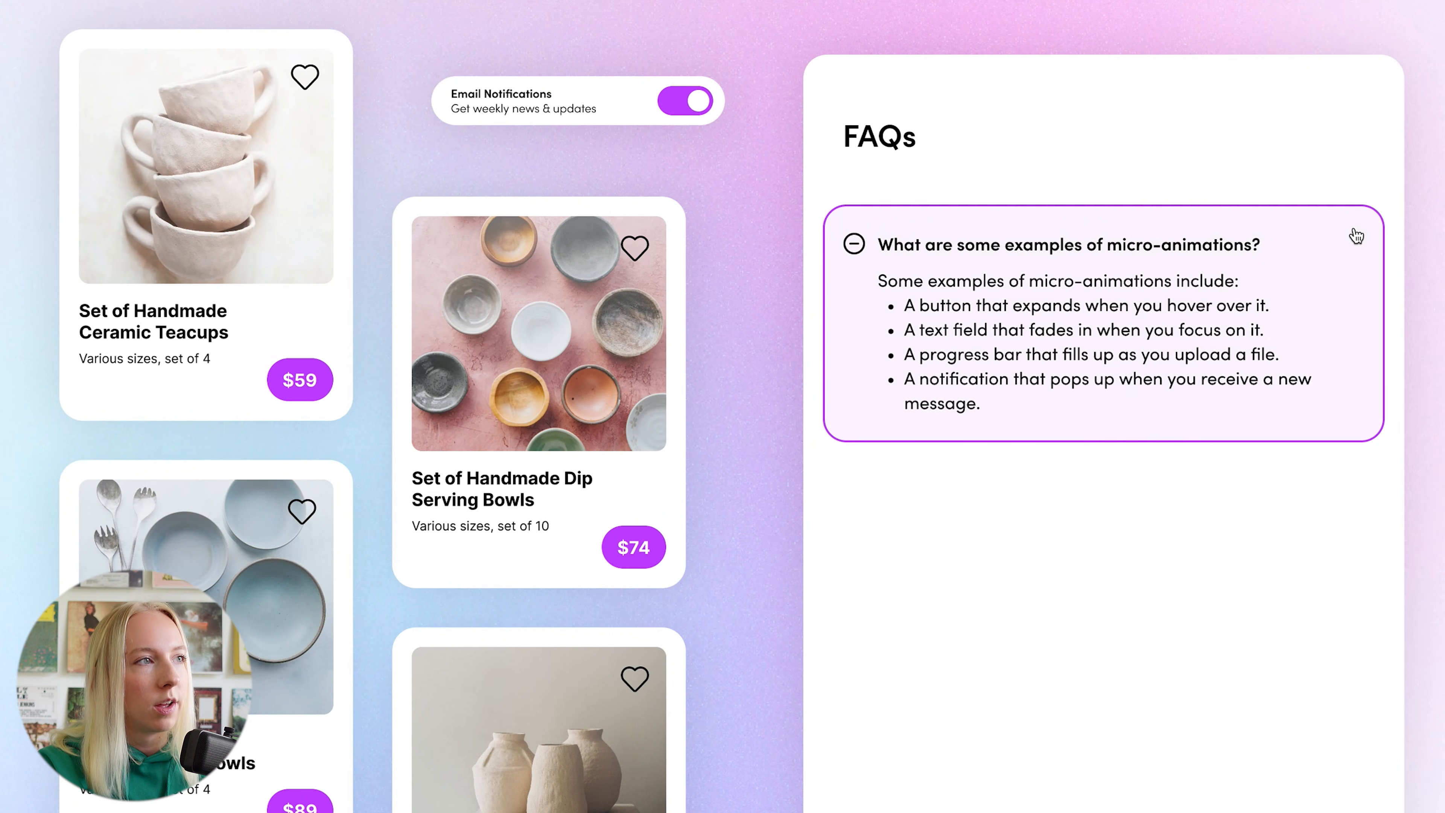
left_click(1357, 235)
left_click(1357, 235)
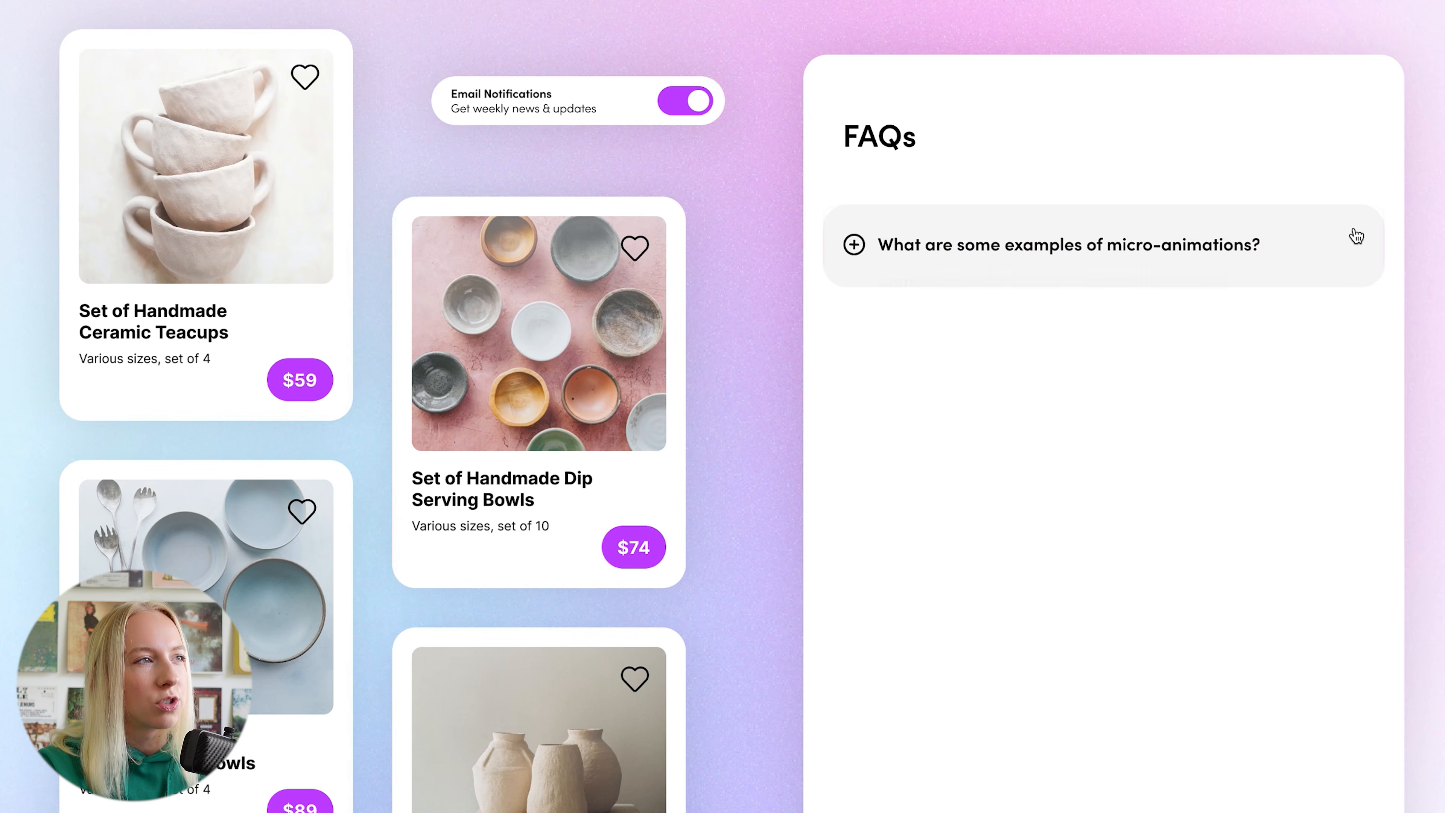
left_click(1356, 235)
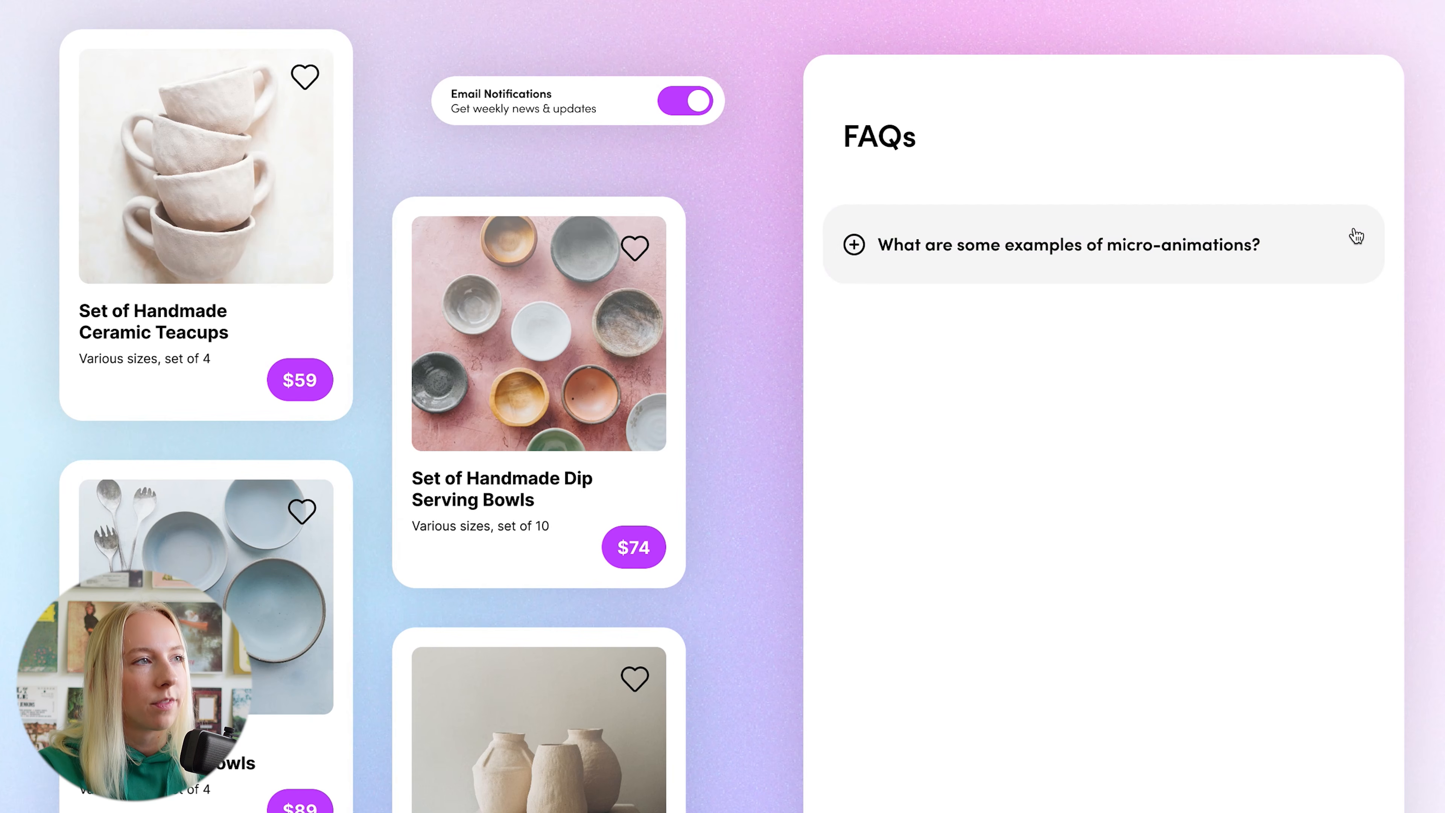
left_click(1357, 235)
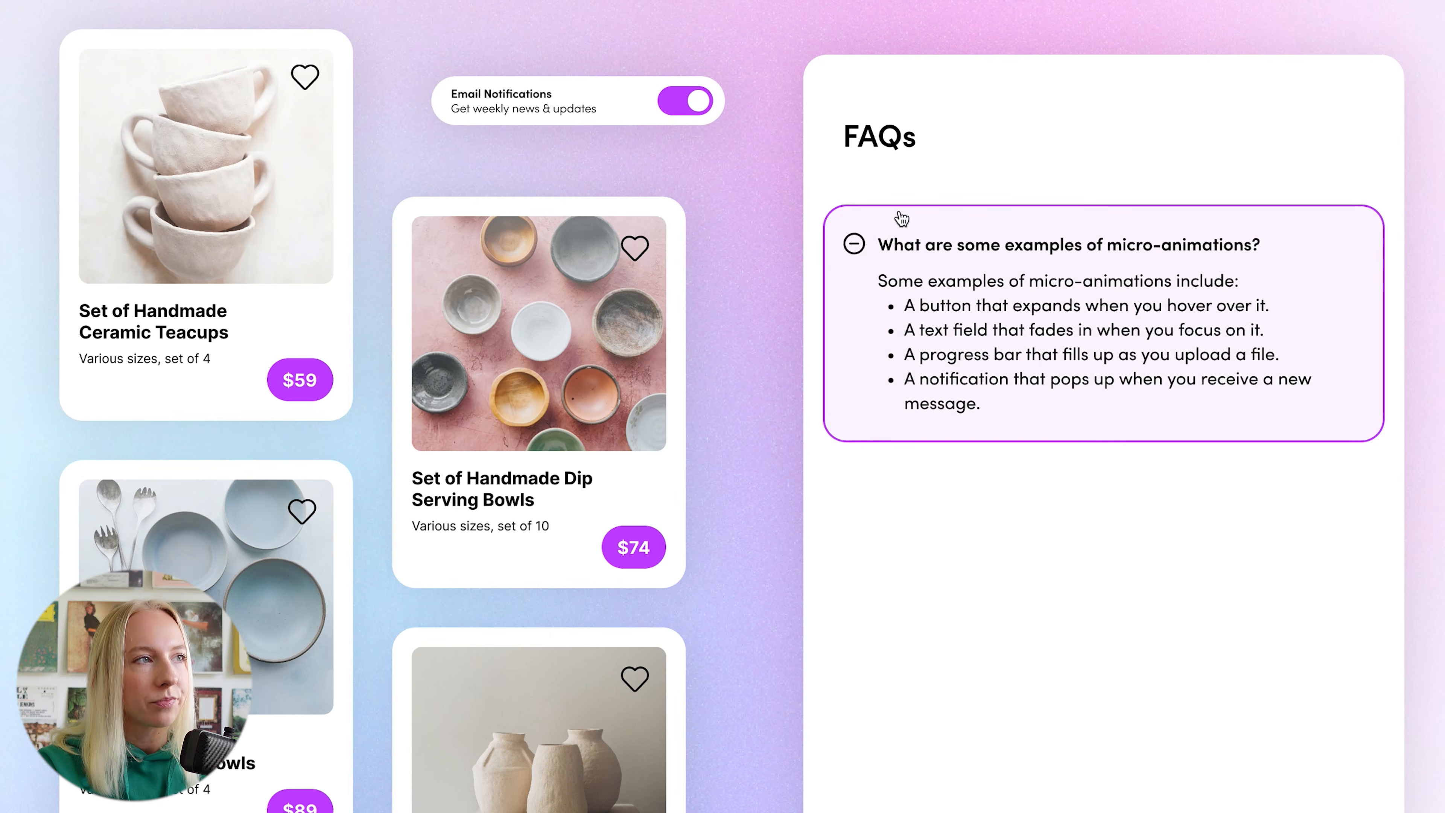
left_click(1328, 253)
left_click(1331, 257)
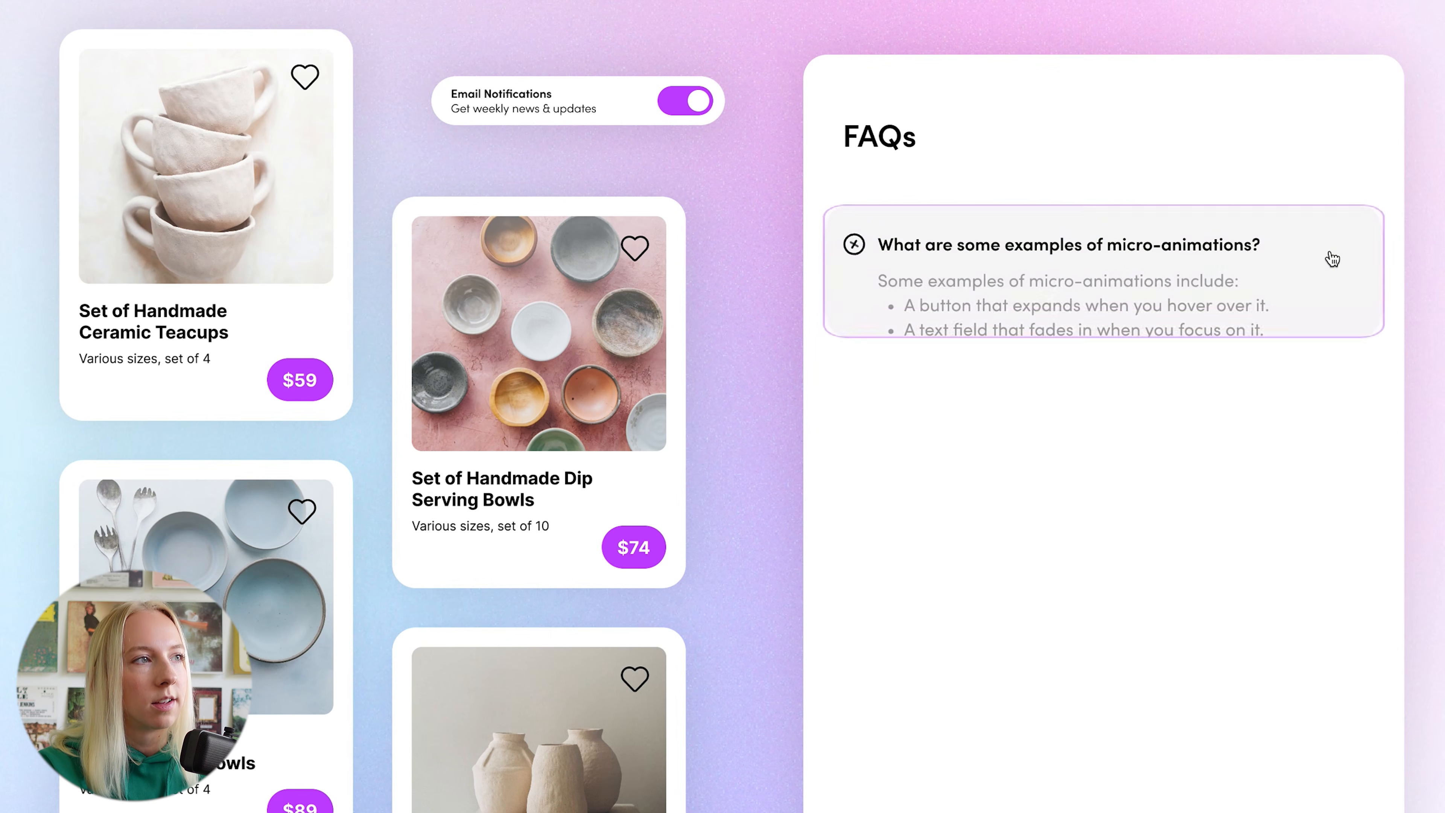
Return to the Micro-Interactions design file and compare the fill and stroke settings of the Accordian's Closed and Open variants
left_click(227, 10)
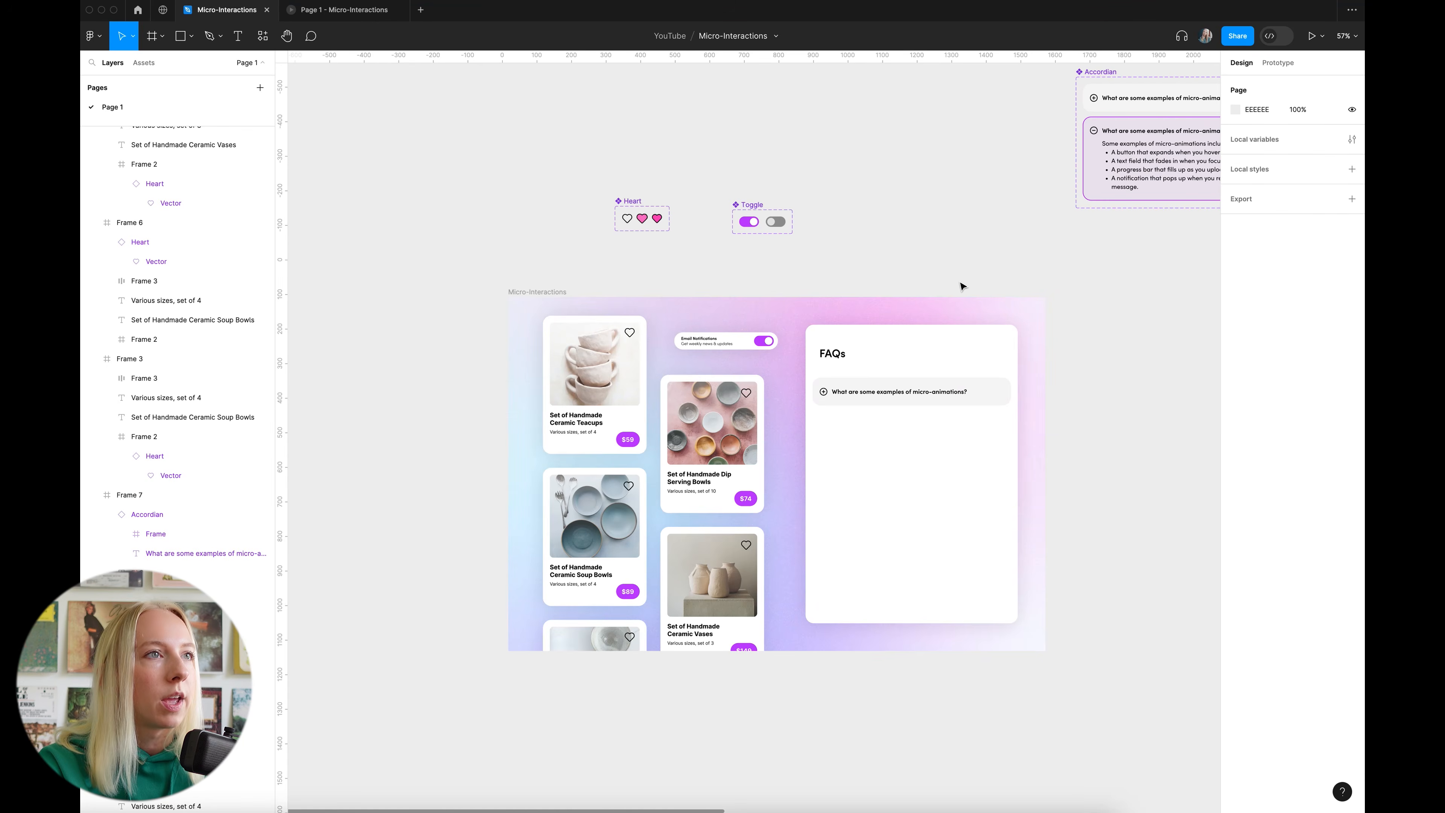
scroll(960, 286, "right", 3)
left_click(1109, 97)
key("shift+2")
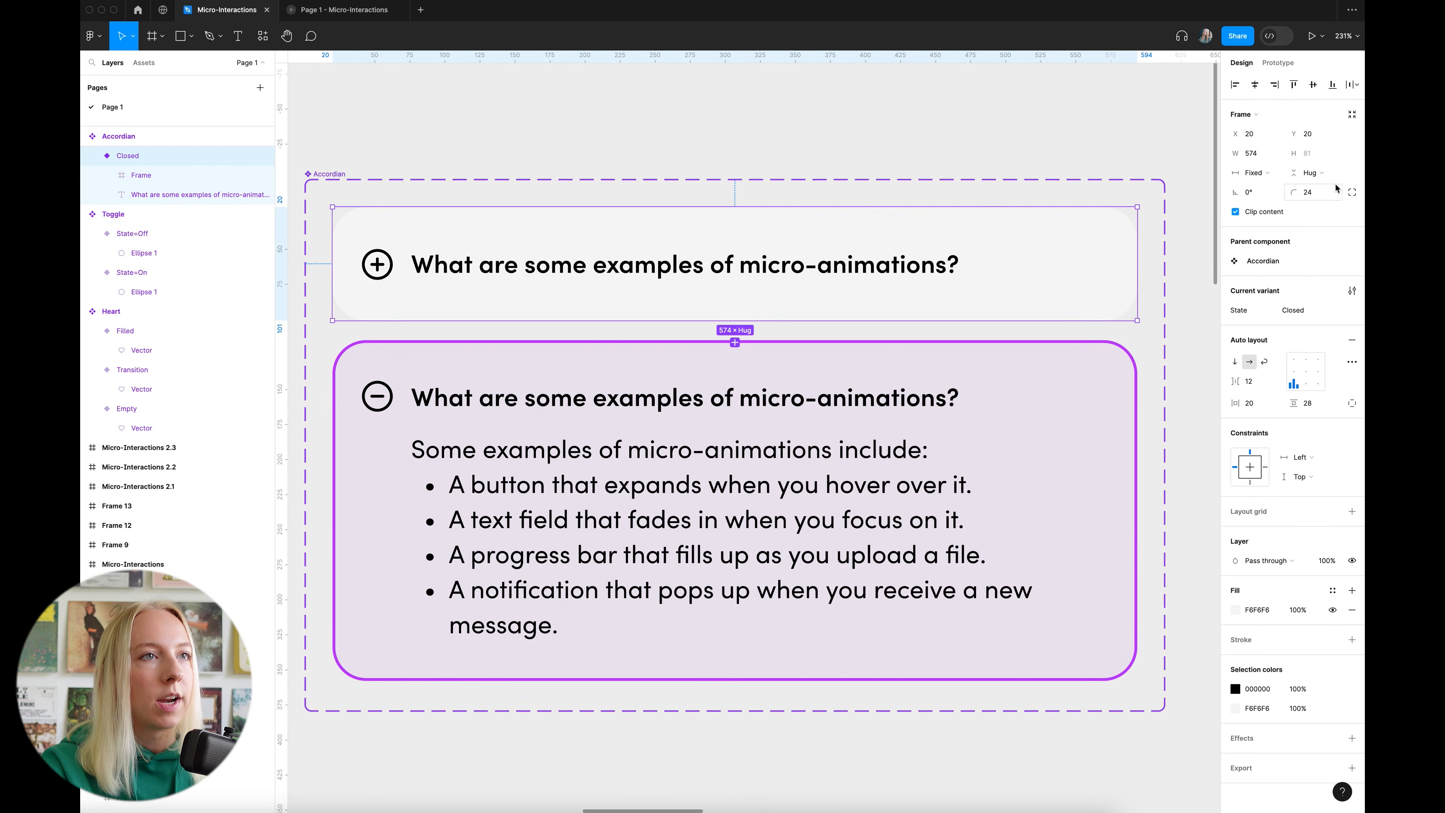
left_click(1100, 401)
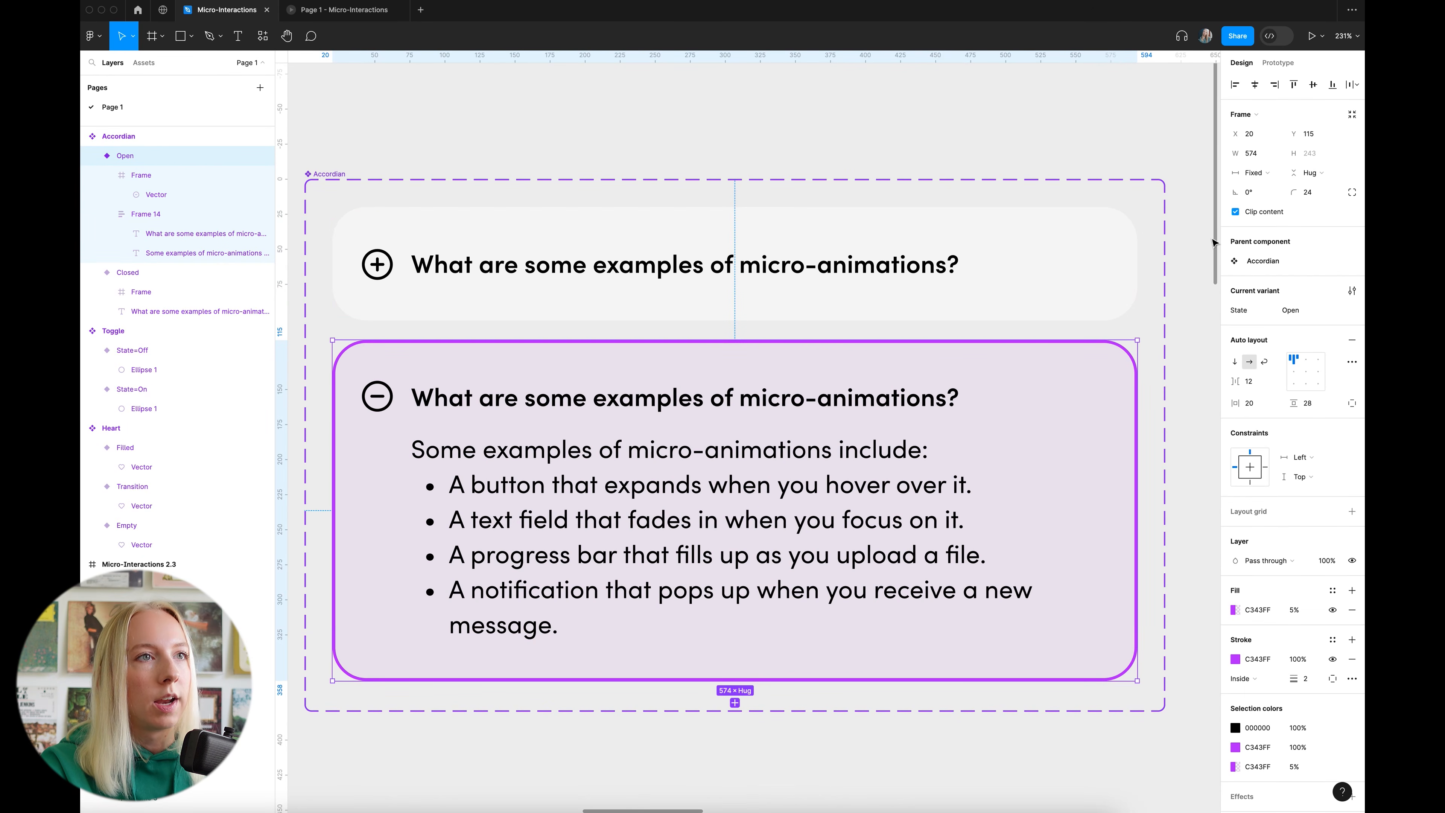
left_click(951, 120)
scroll(1048, 188, "down", 2)
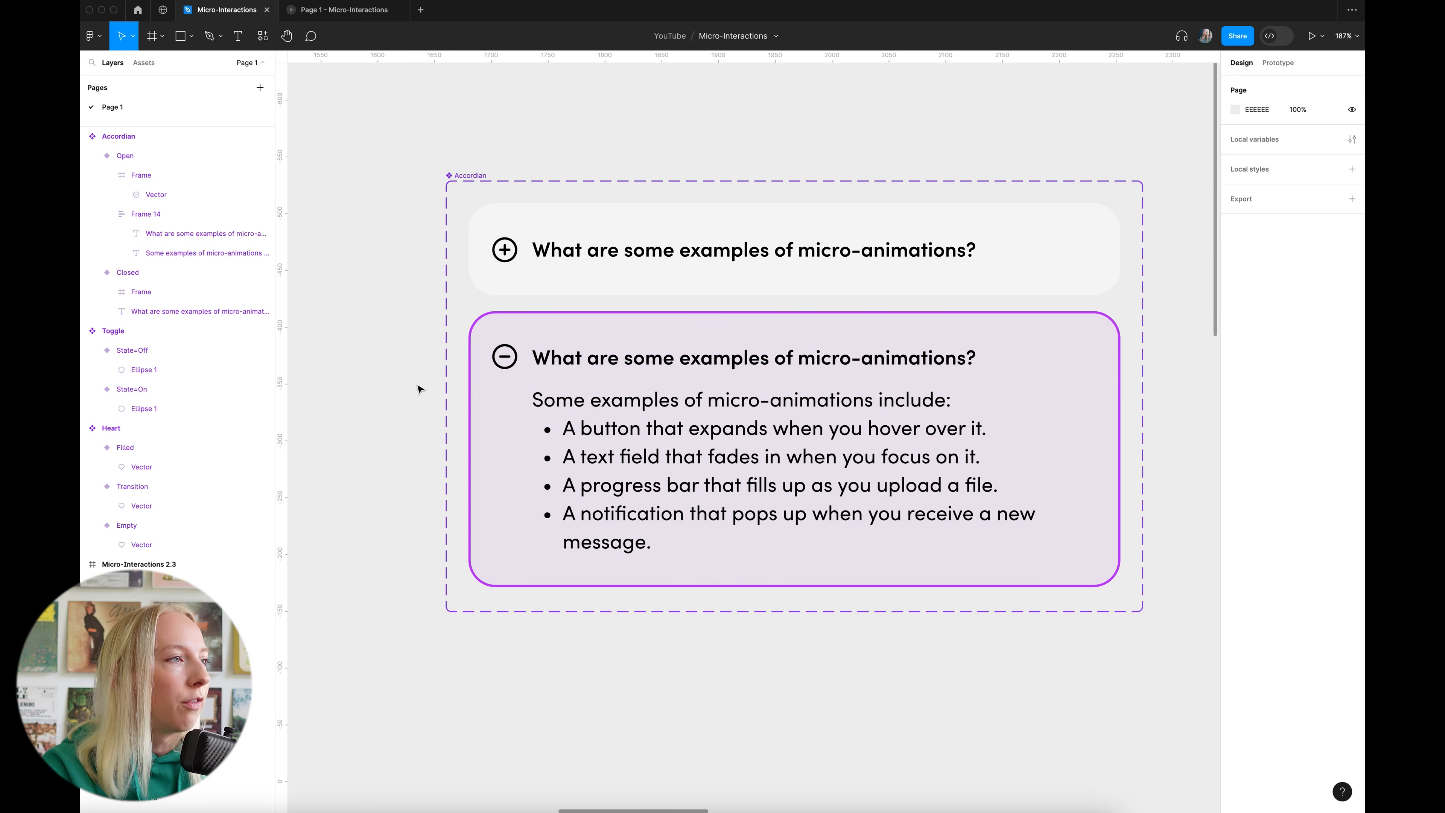
scroll(418, 389, "up", 3)
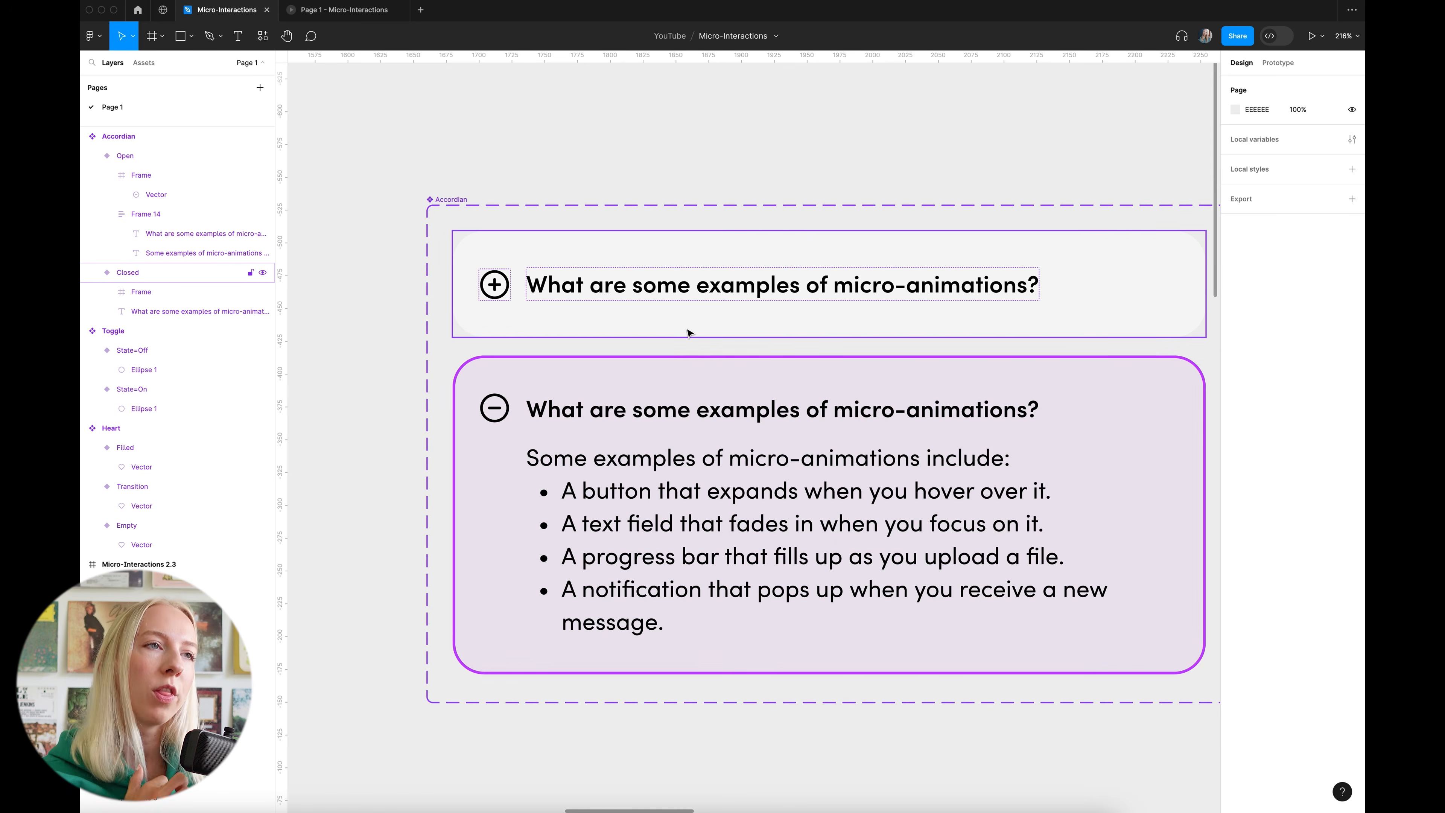
scroll(688, 332, "right", 2)
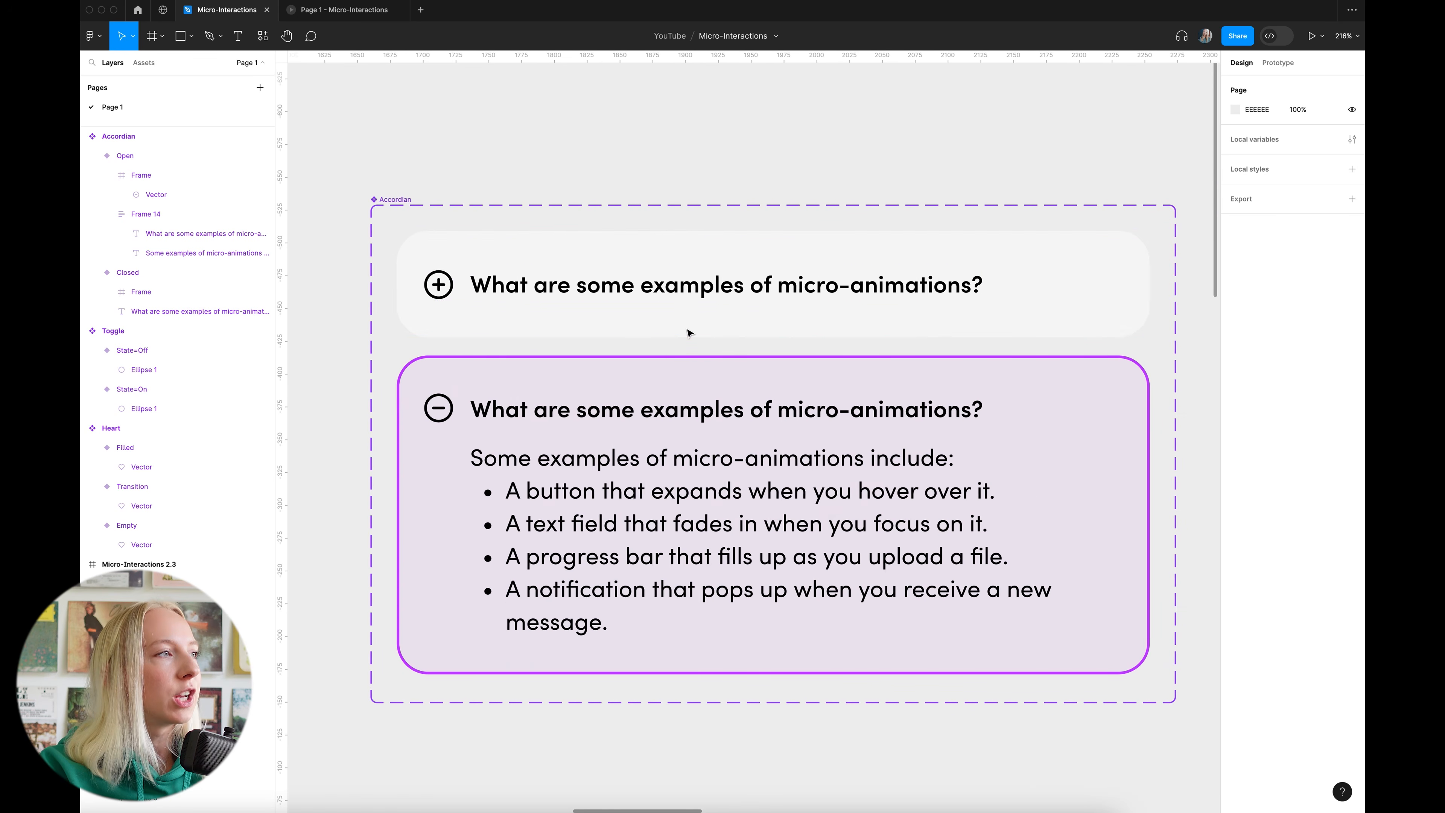
Add a stroke to the Accordian's Closed variant and set its weight to 2 to match the Open variant
left_click(1103, 296)
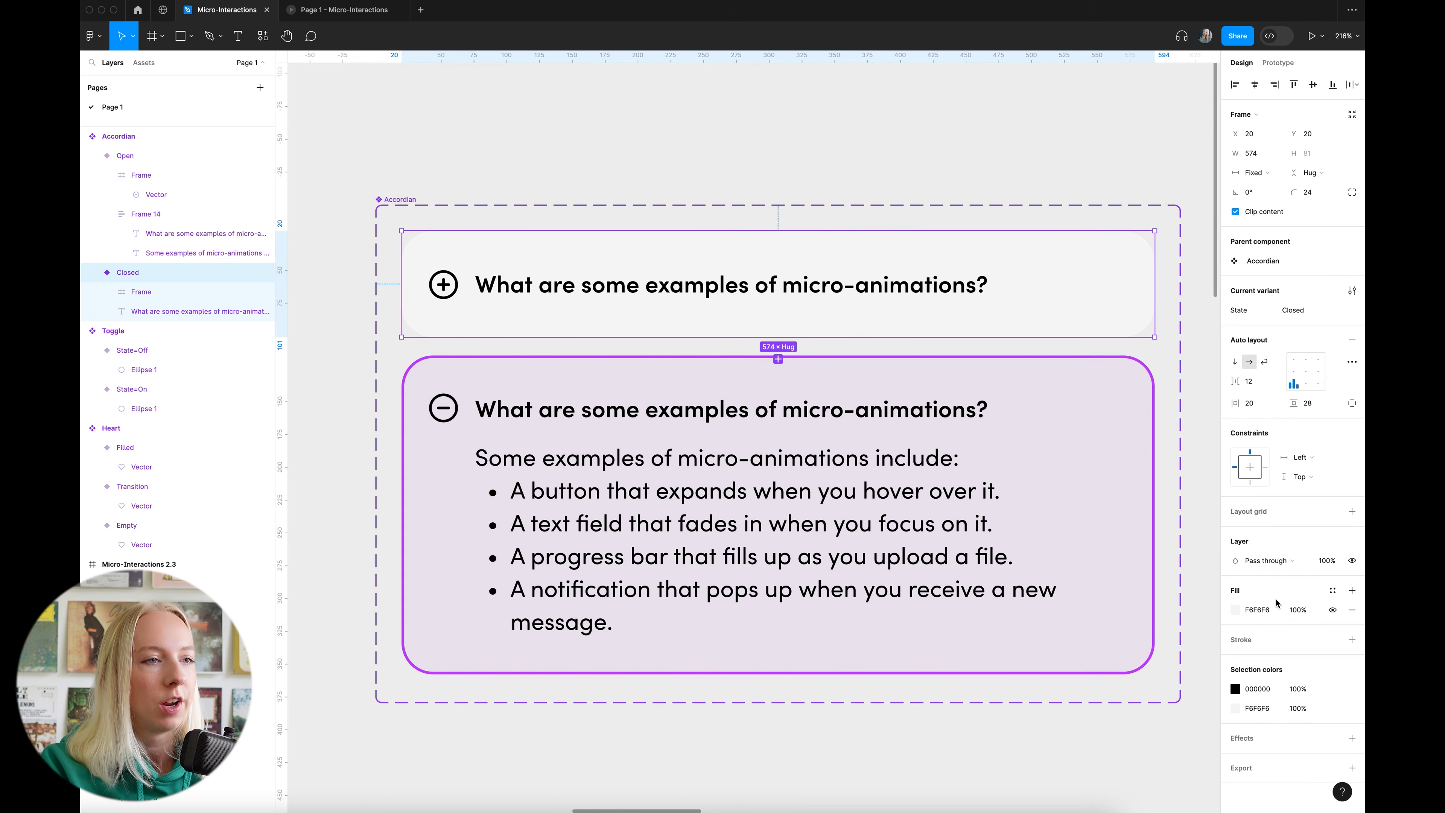
left_click(1351, 639)
left_click(1141, 380)
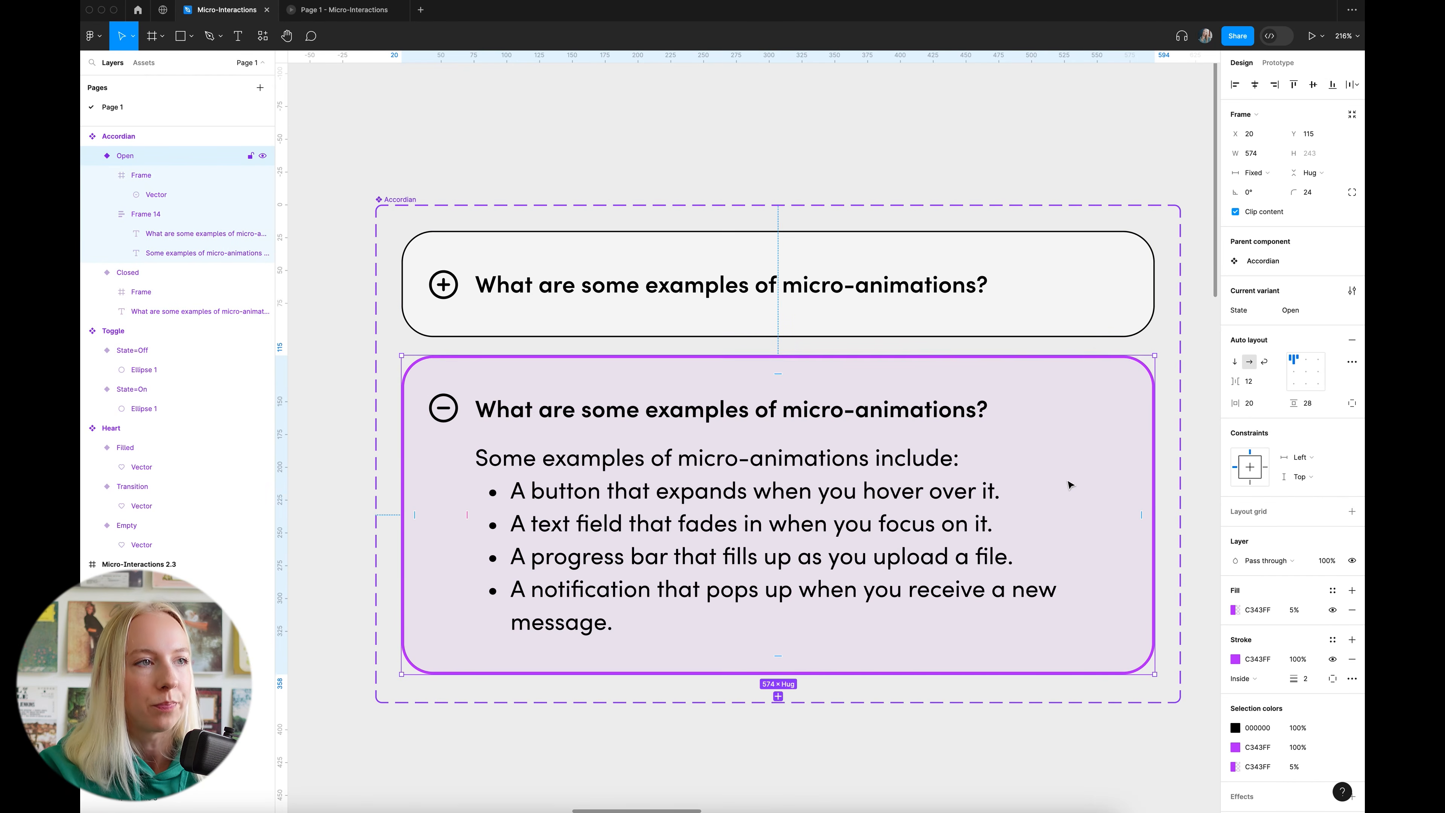
scroll(1042, 483, "down", 2)
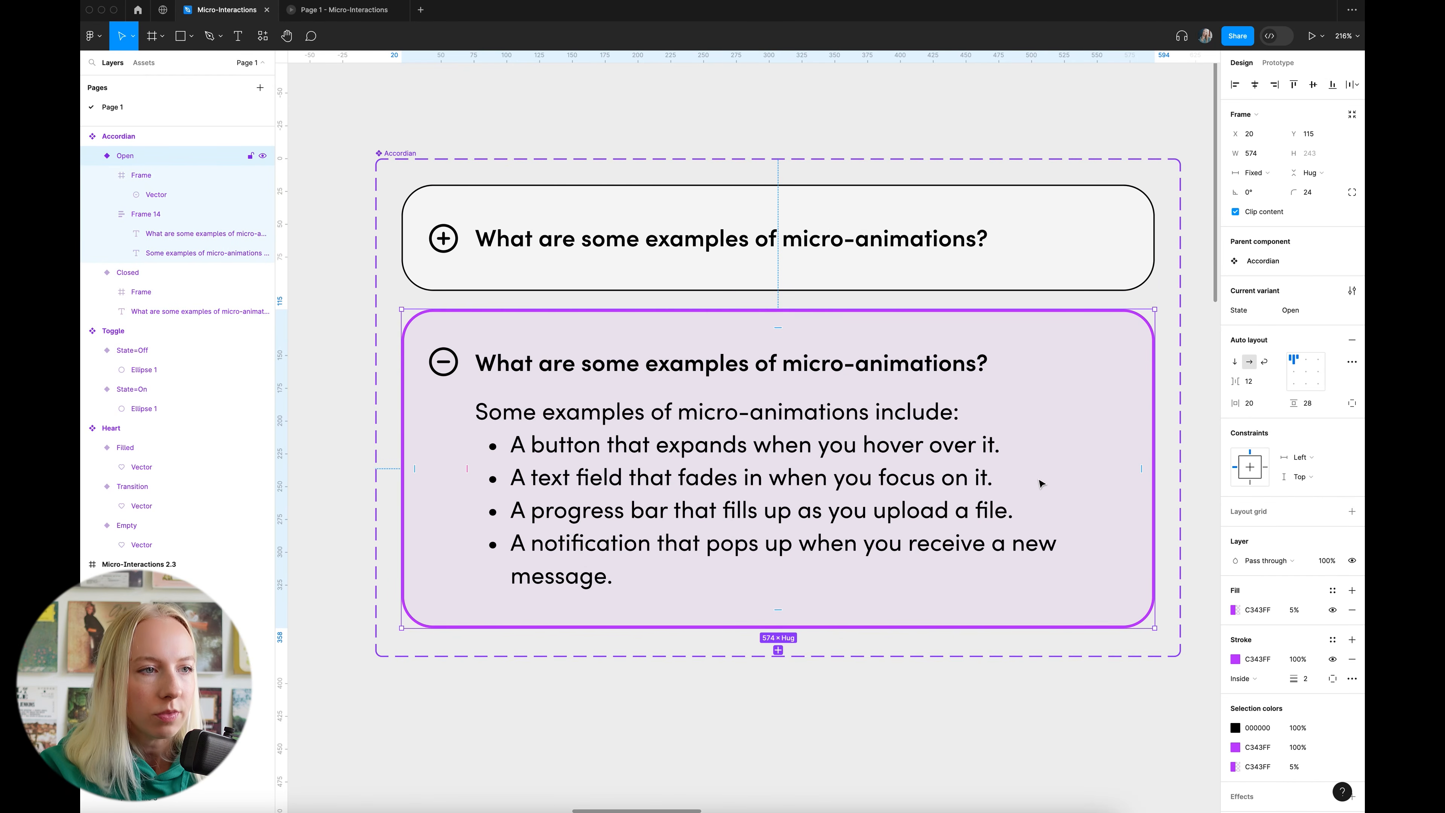
key("Tab")
left_click(1311, 681)
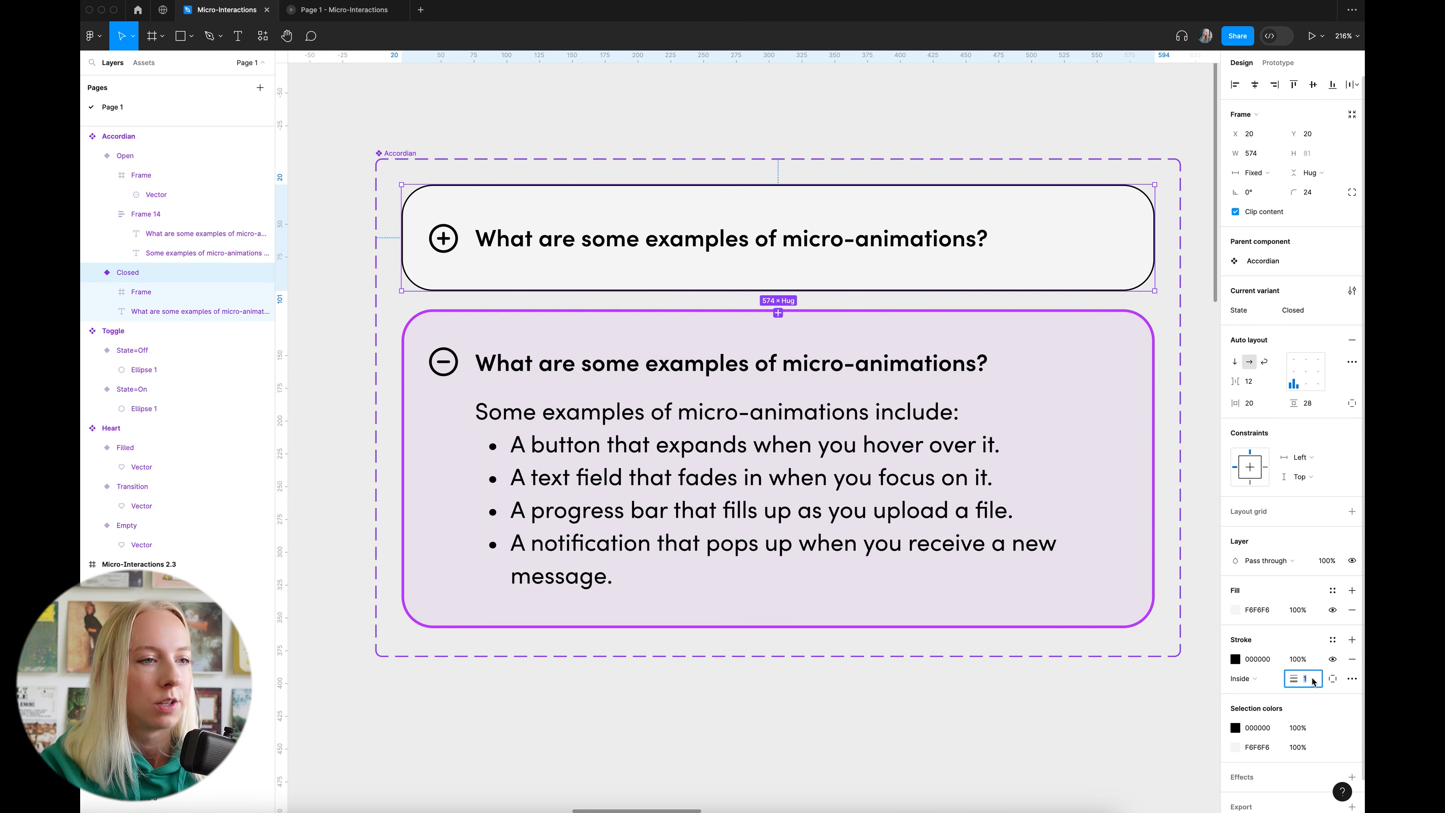
key("Return")
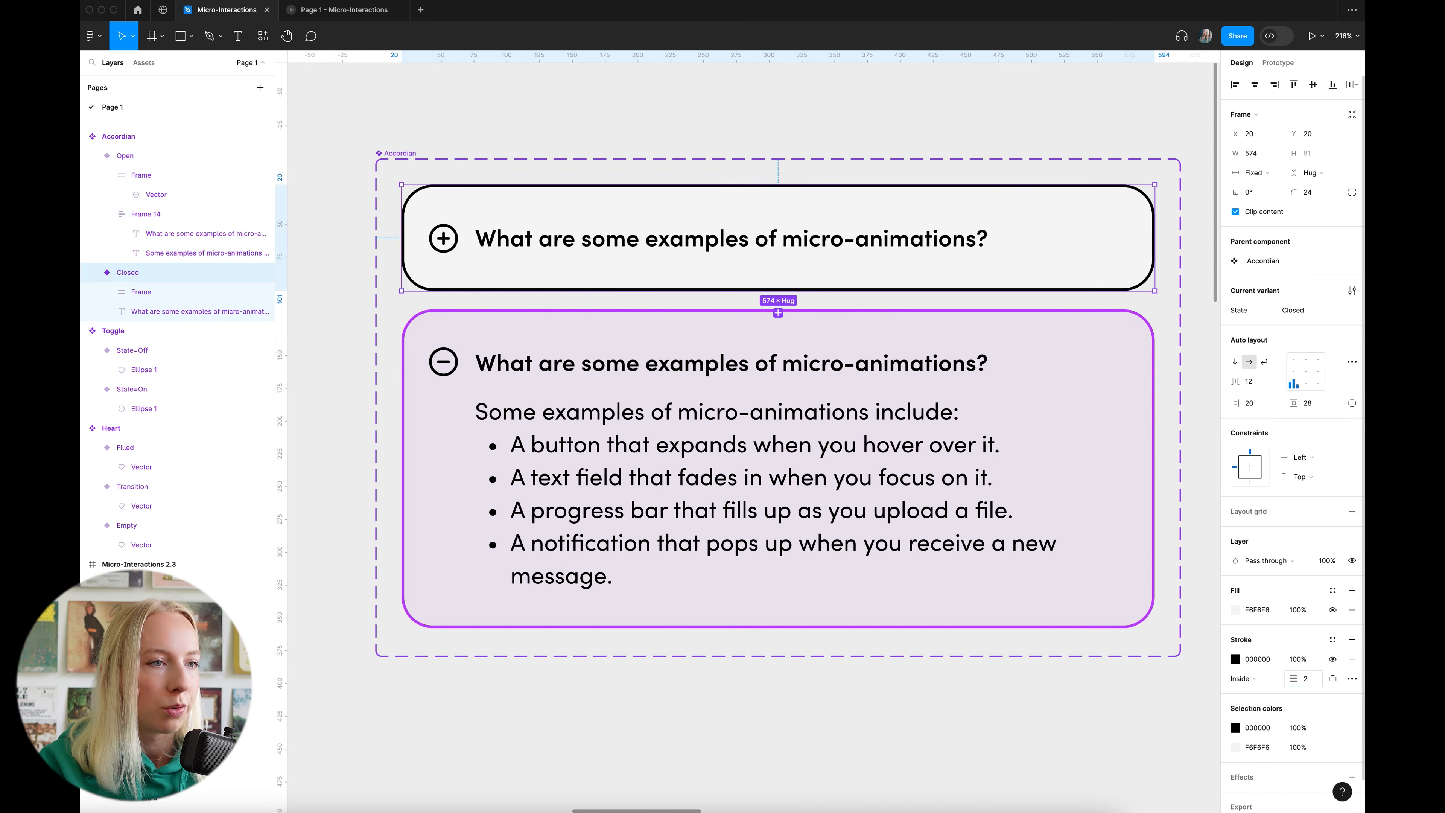
Colour the Closed variant's stroke F6F6F6 by sampling the variant's own grey fill, and deselect it
left_click(1235, 659)
left_click(1095, 534)
left_click_drag(1020, 458, 1024, 461)
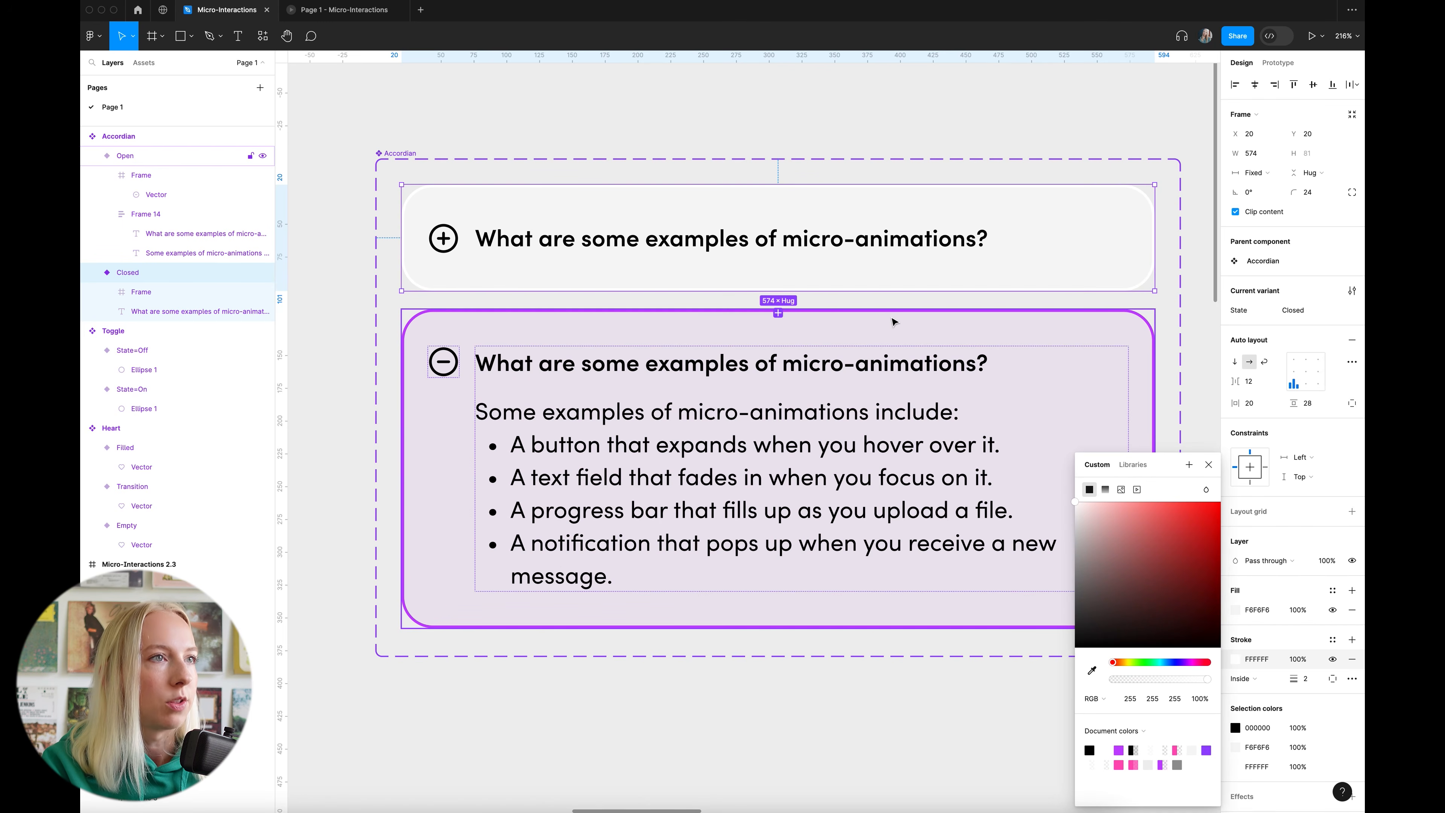
left_click(1092, 671)
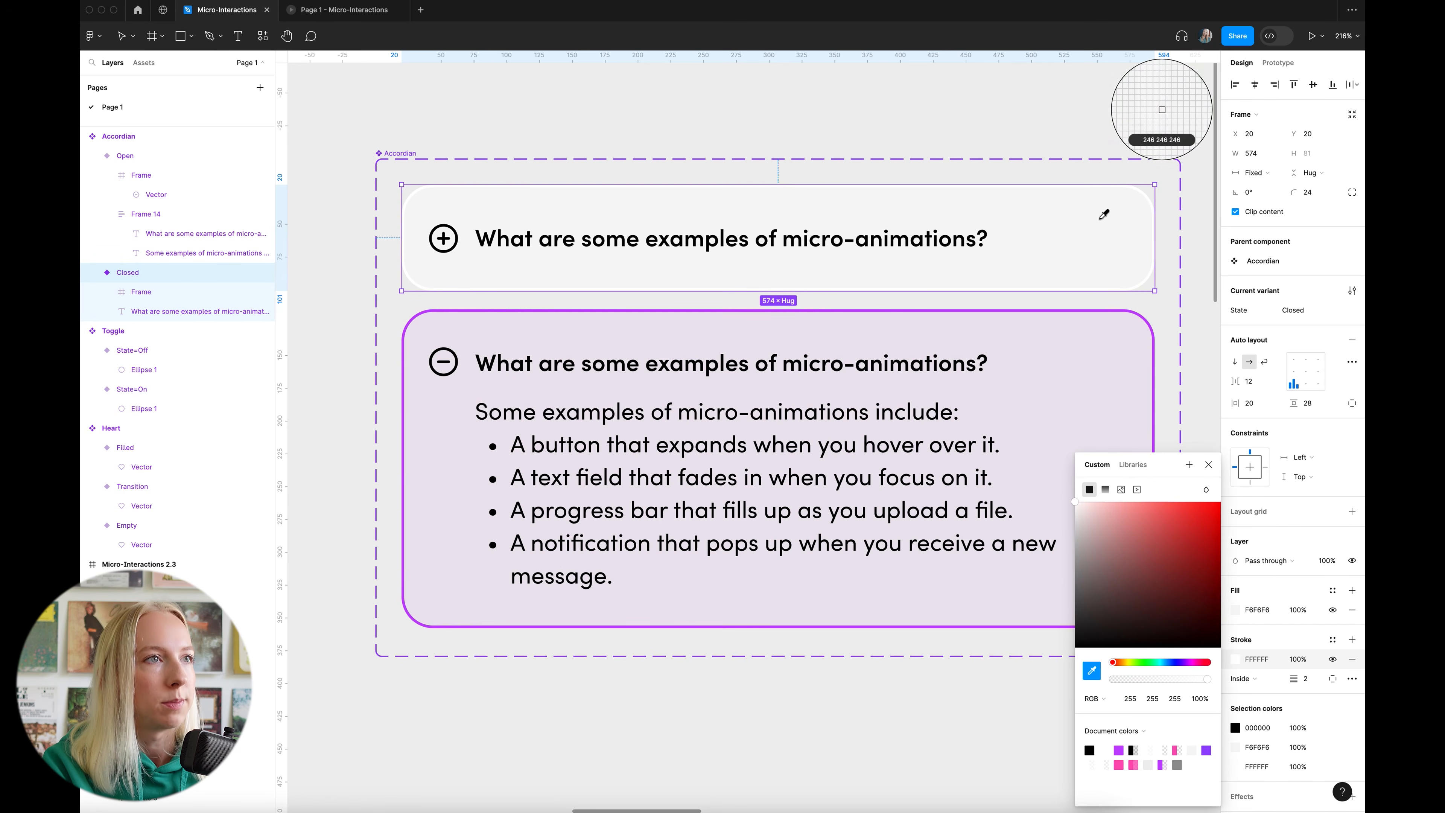
left_click(1103, 214)
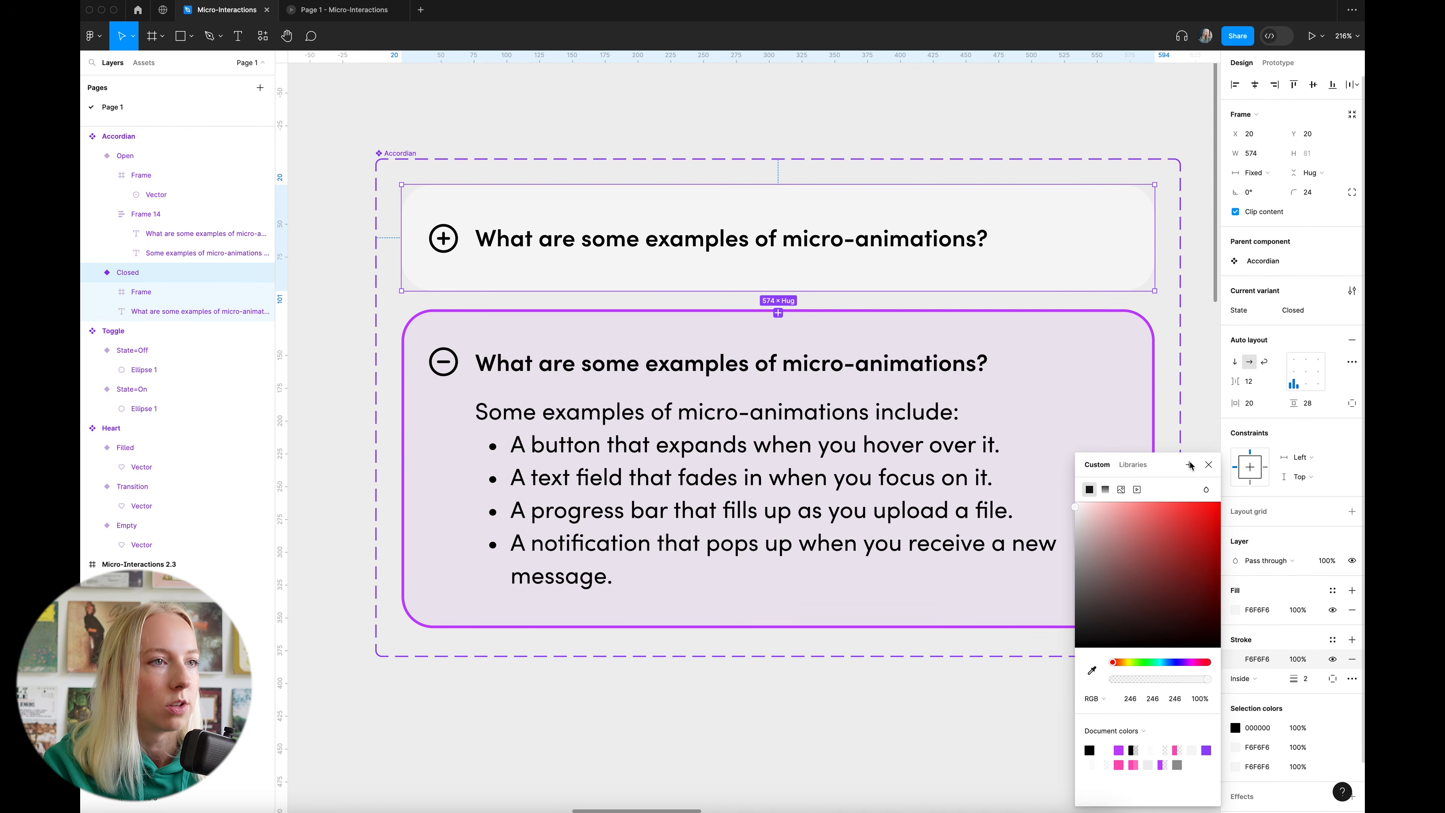
left_click(1208, 464)
left_click(932, 142)
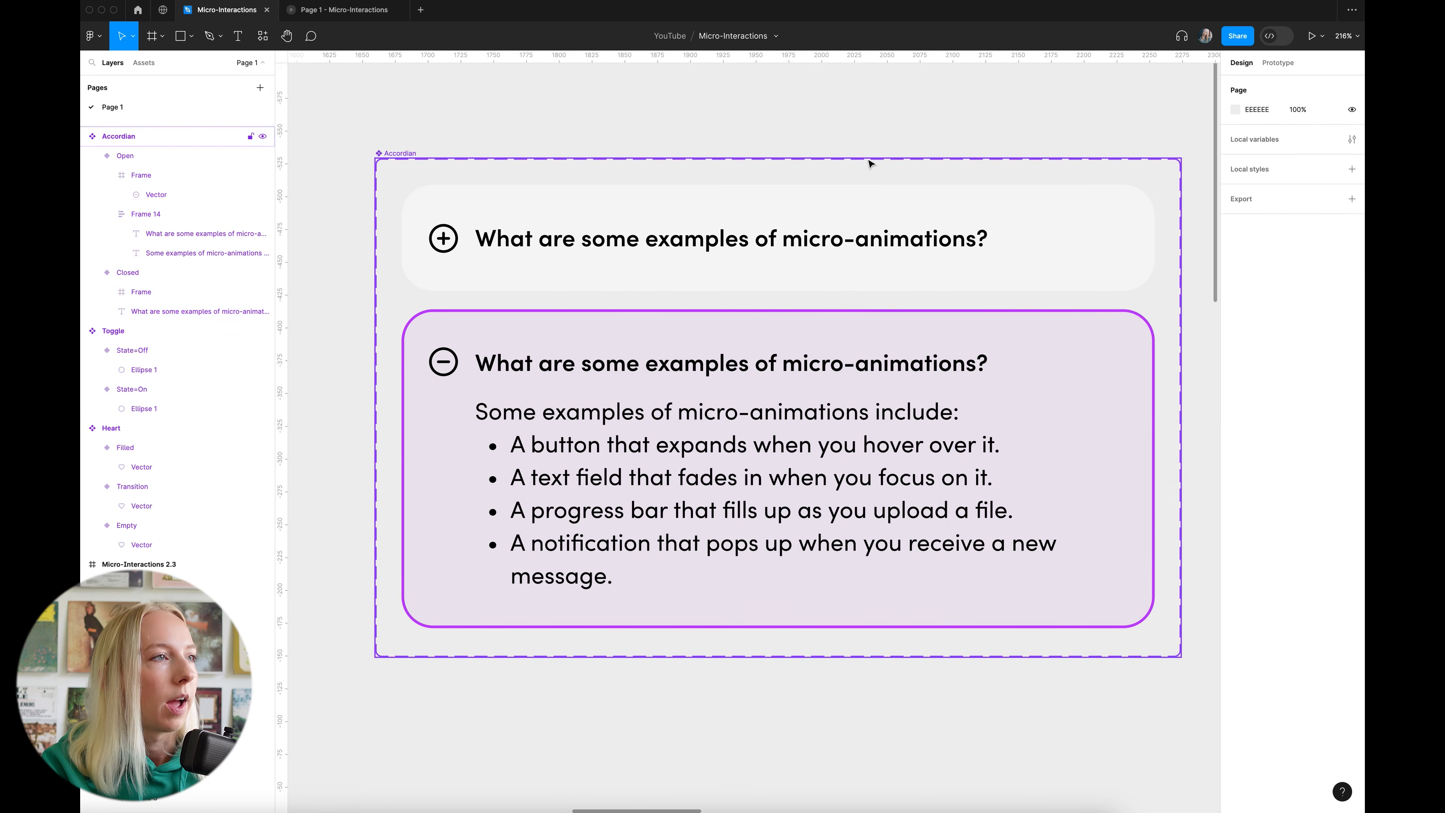
Switch to the prototype preview and expand and collapse the FAQ item several times to check the Closed variant's stroke during the animation
scroll(868, 164, "down", 5)
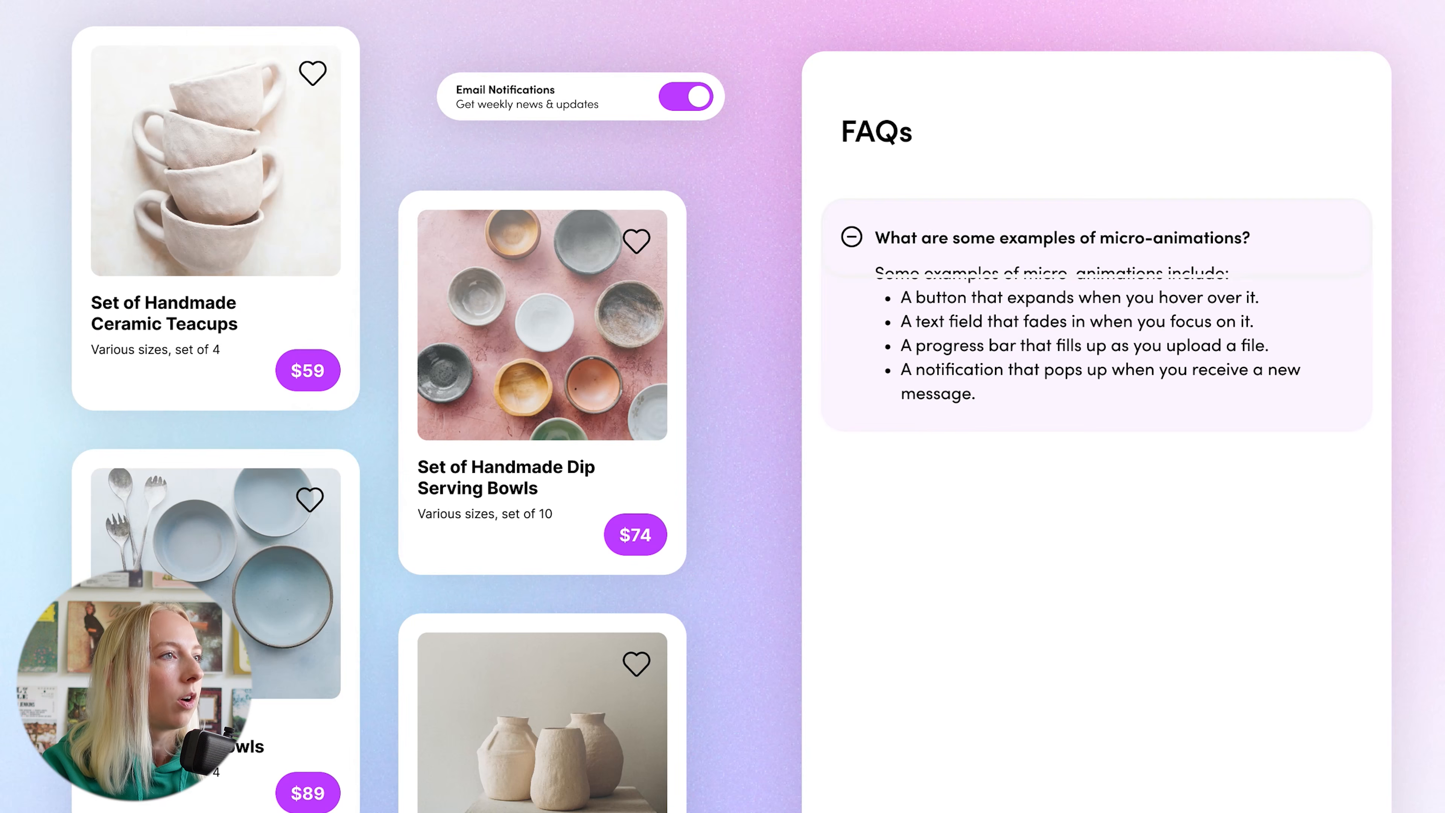
left_click(1284, 311)
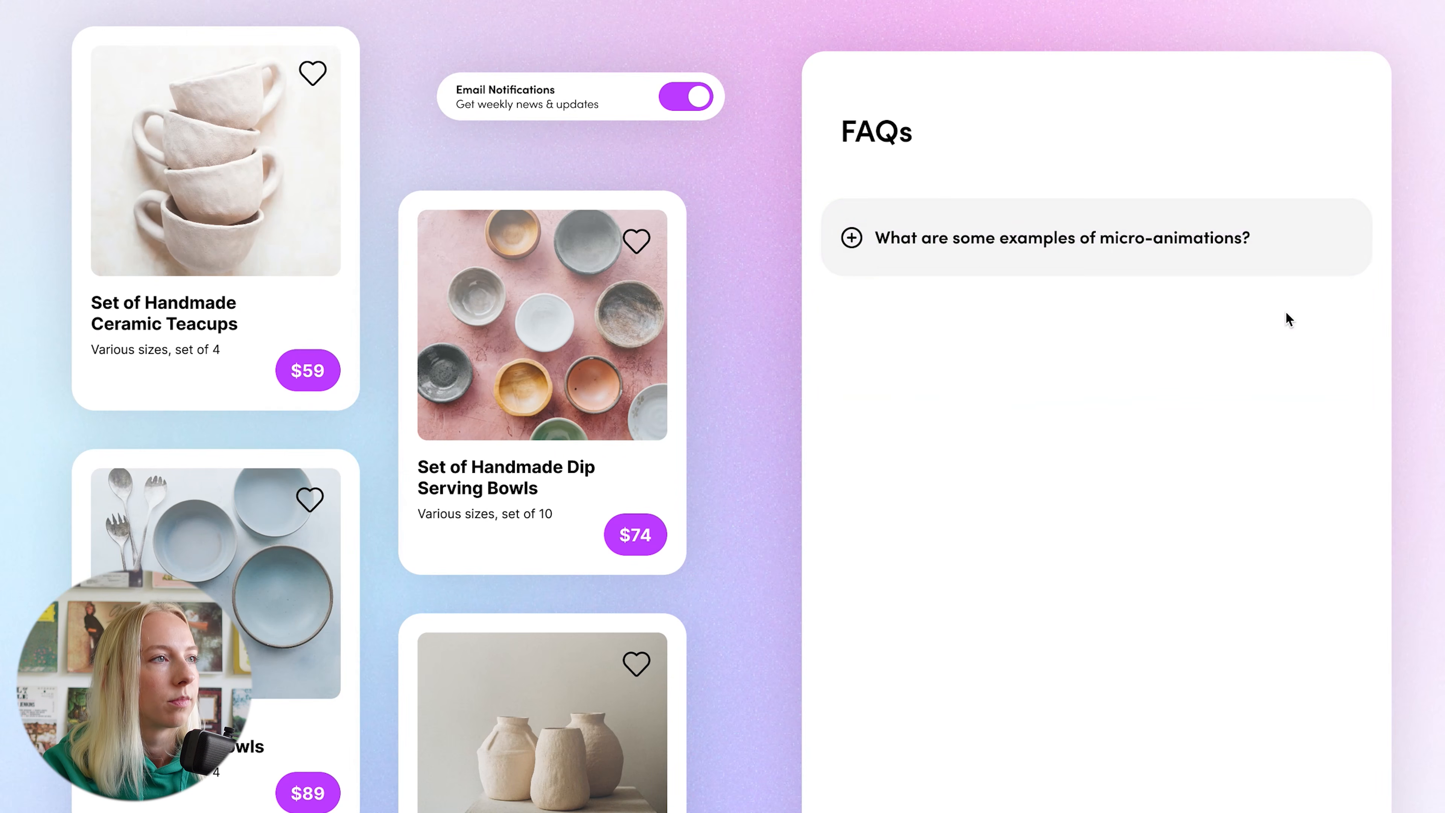
left_click(1296, 272)
left_click(1296, 276)
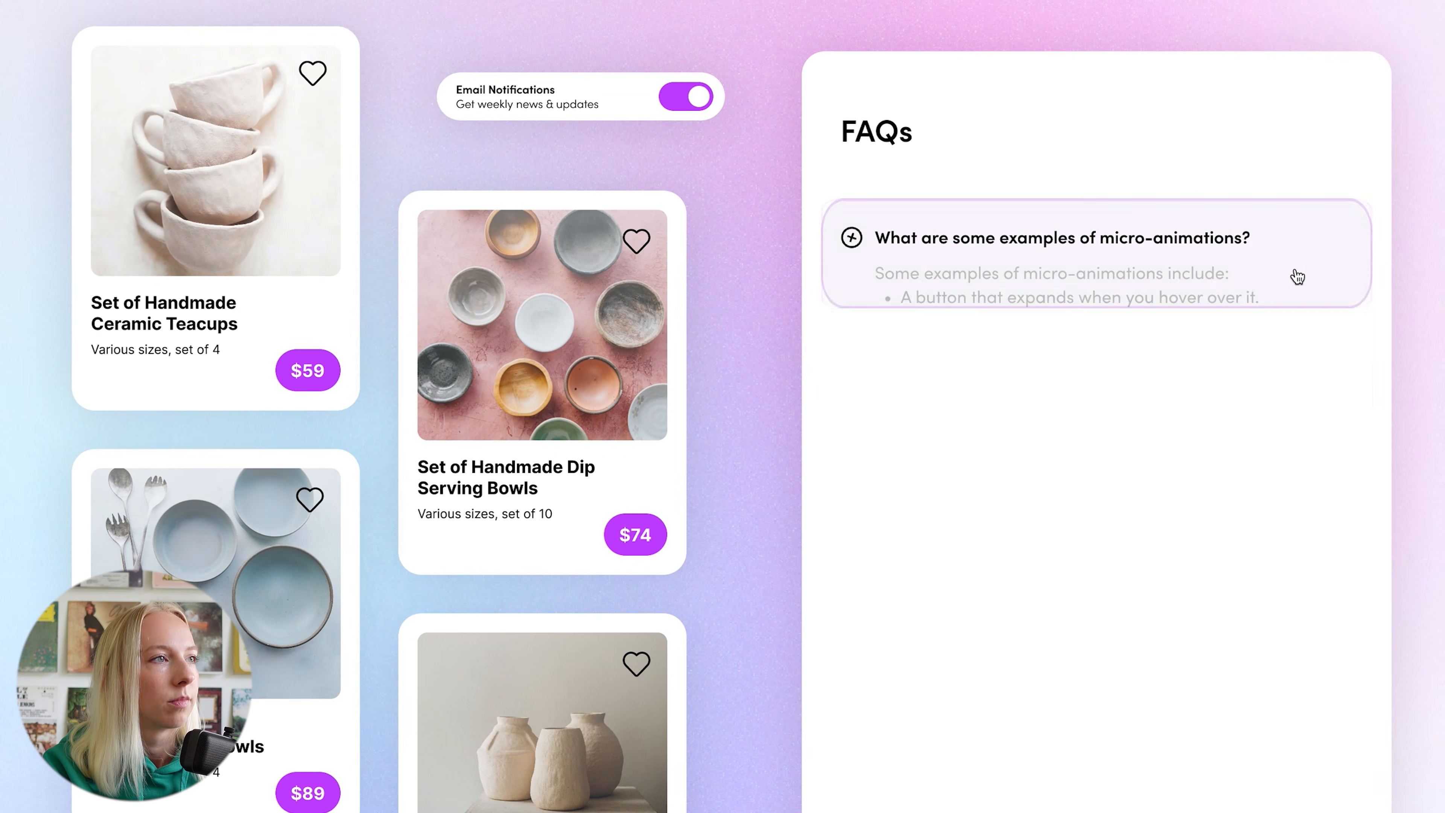
left_click(1296, 277)
left_click(1297, 277)
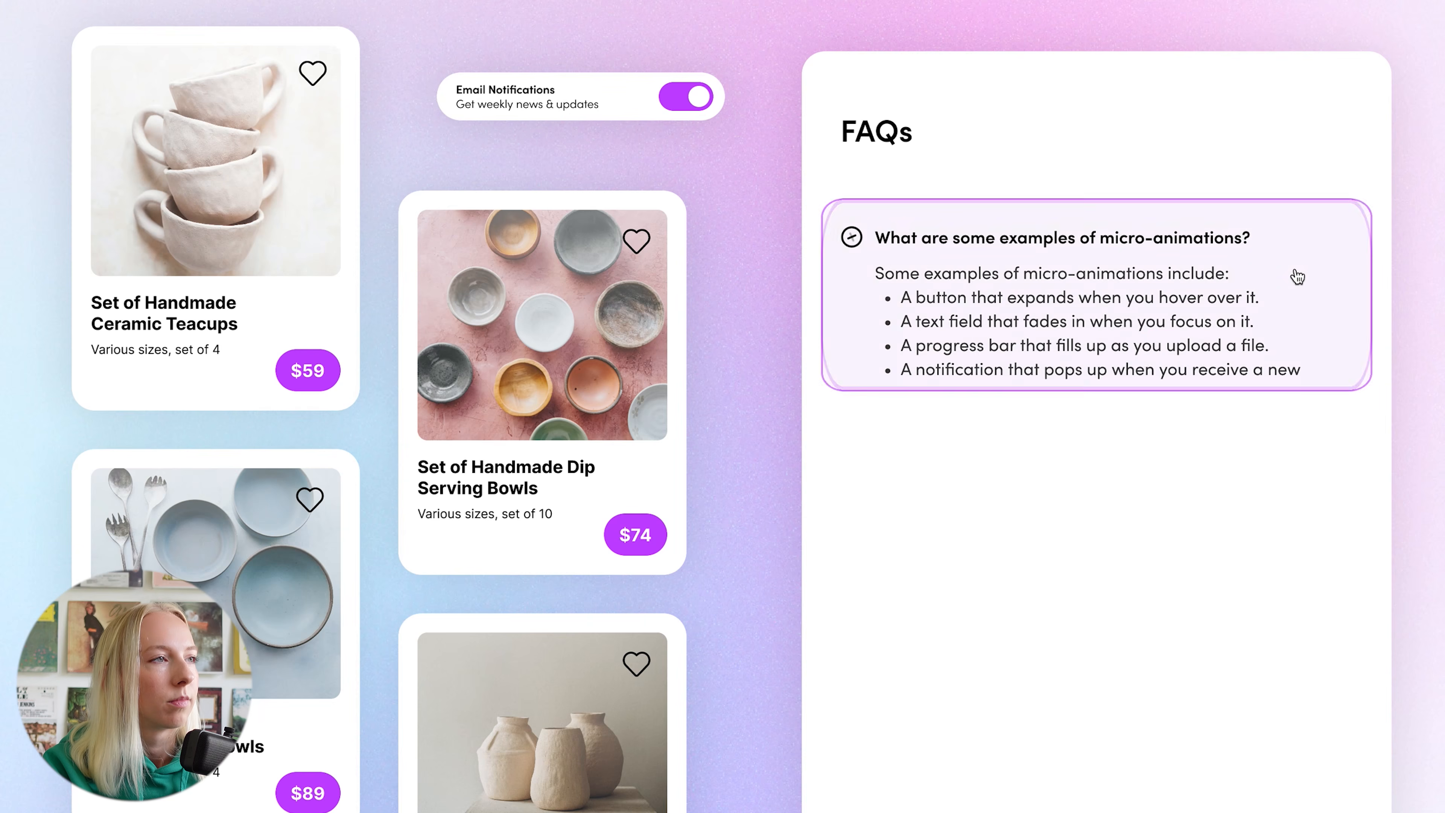
left_click(1297, 277)
left_click(1297, 277)
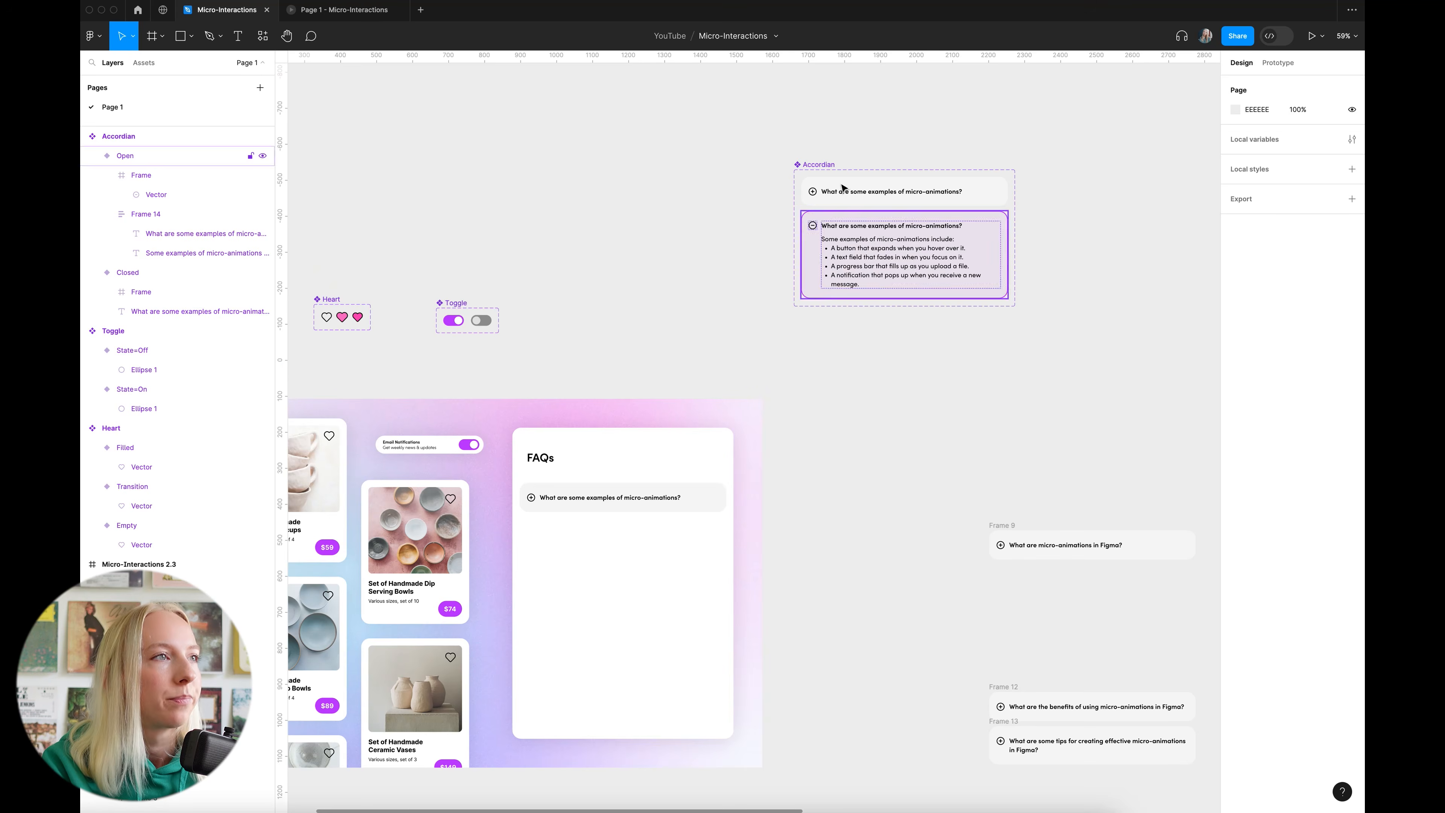
Remove the strokes from both the Open and Closed variants of the Accordian component in the design file
scroll(910, 182, "up", 10)
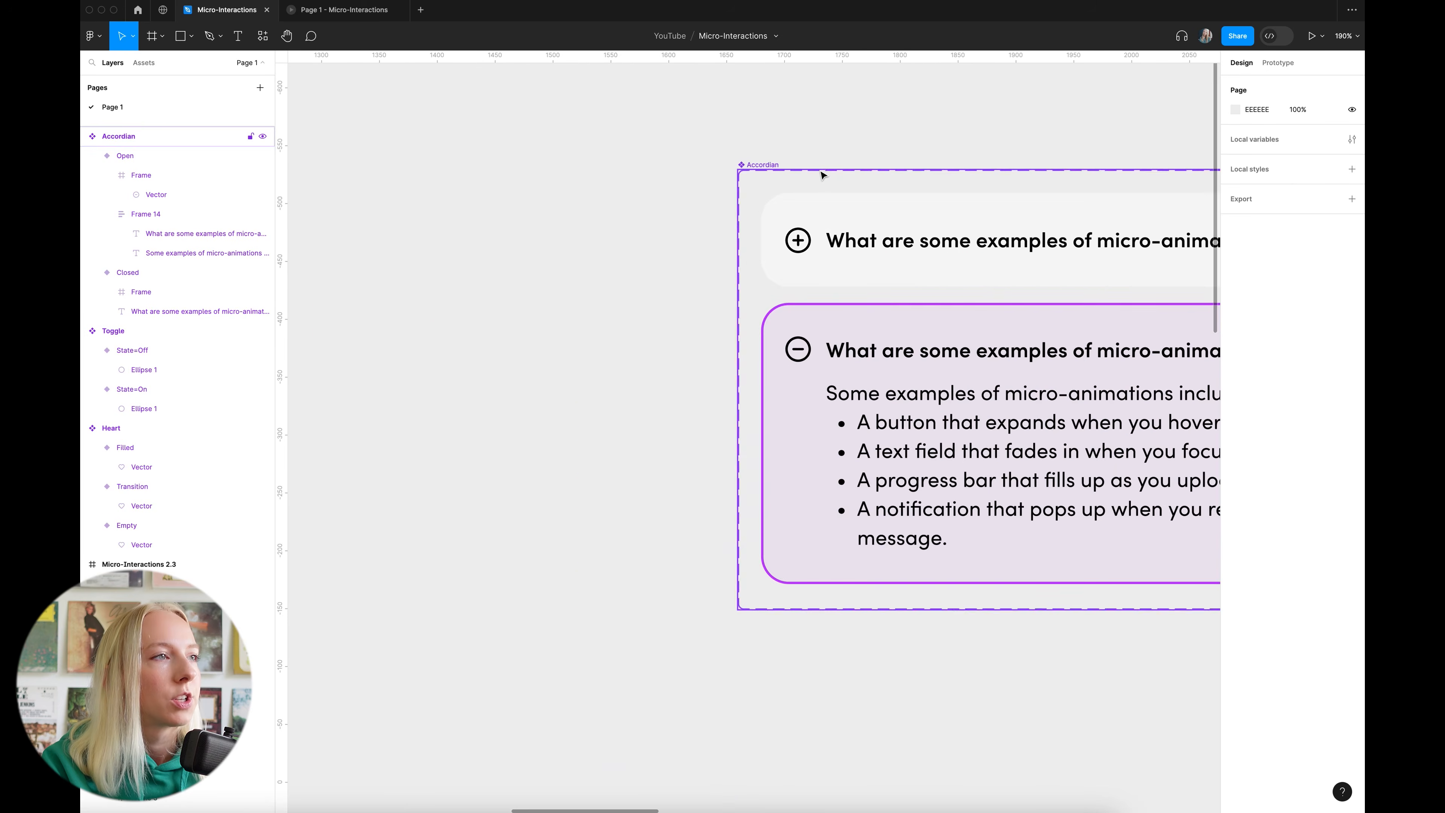
left_click(1144, 322)
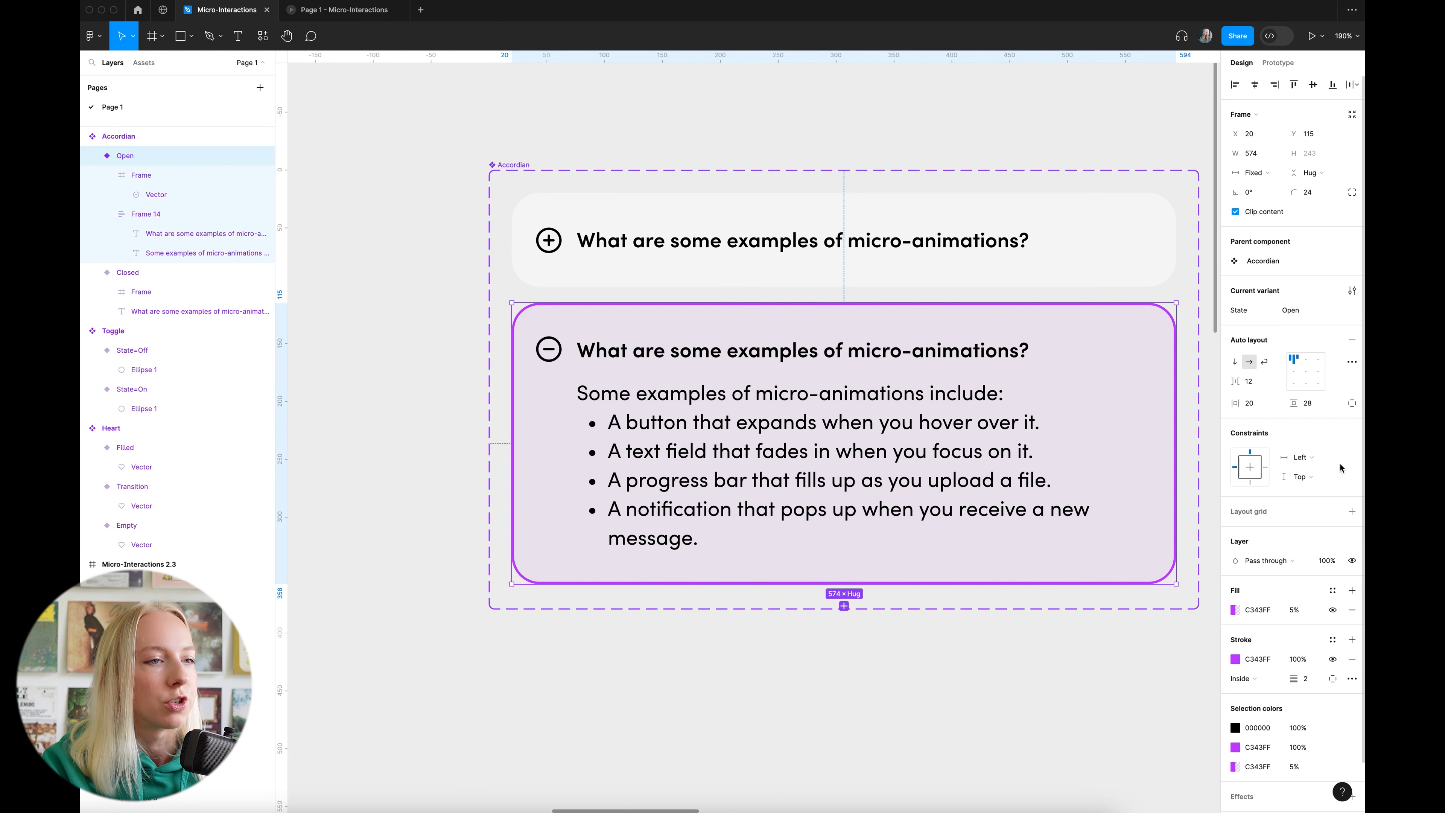
left_click(1155, 269)
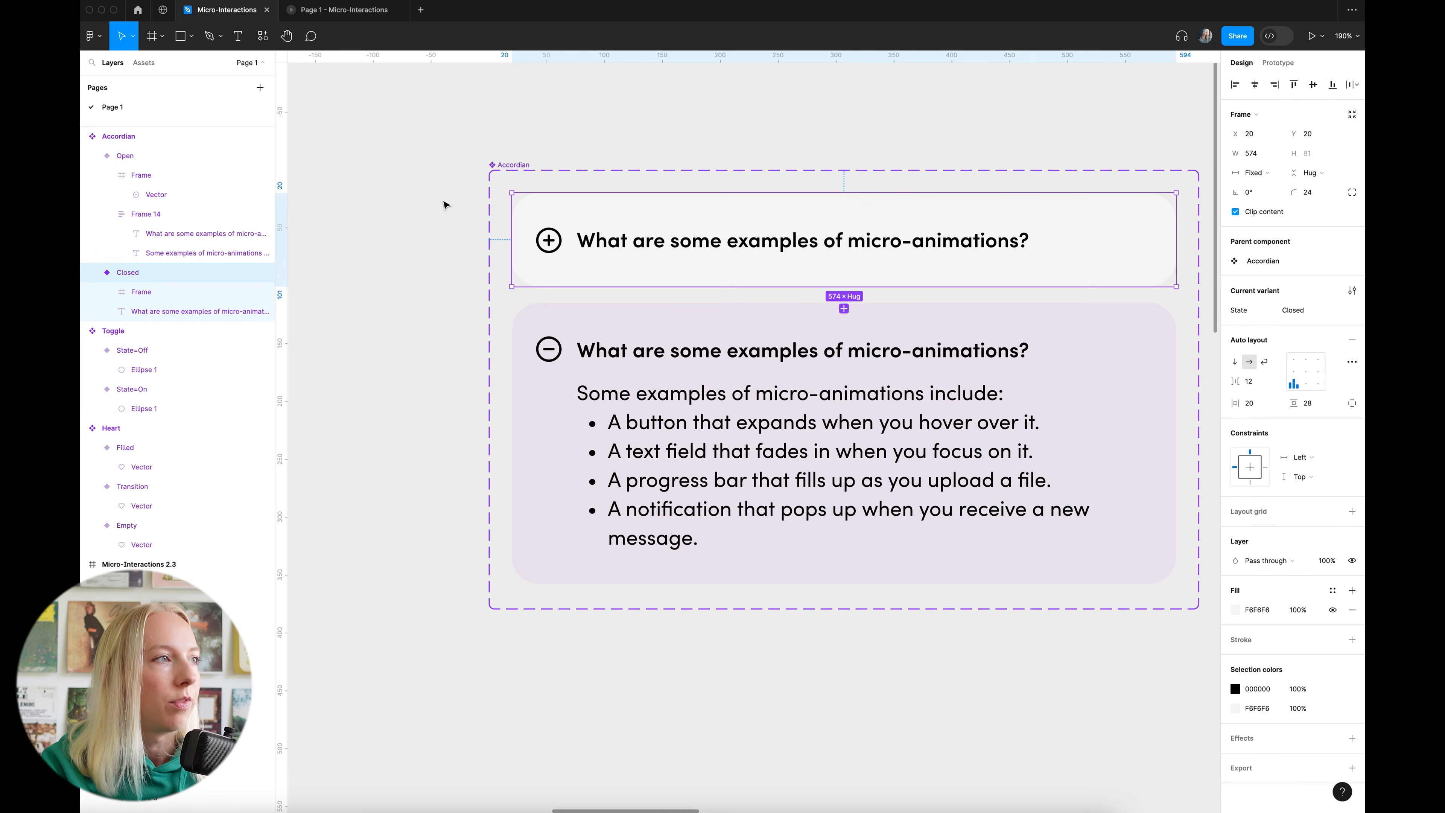
left_click(429, 239)
Select the Micro-Interactions frame and switch to its prototype preview to test the borderless FAQ item's animation
scroll(412, 244, "down", 3)
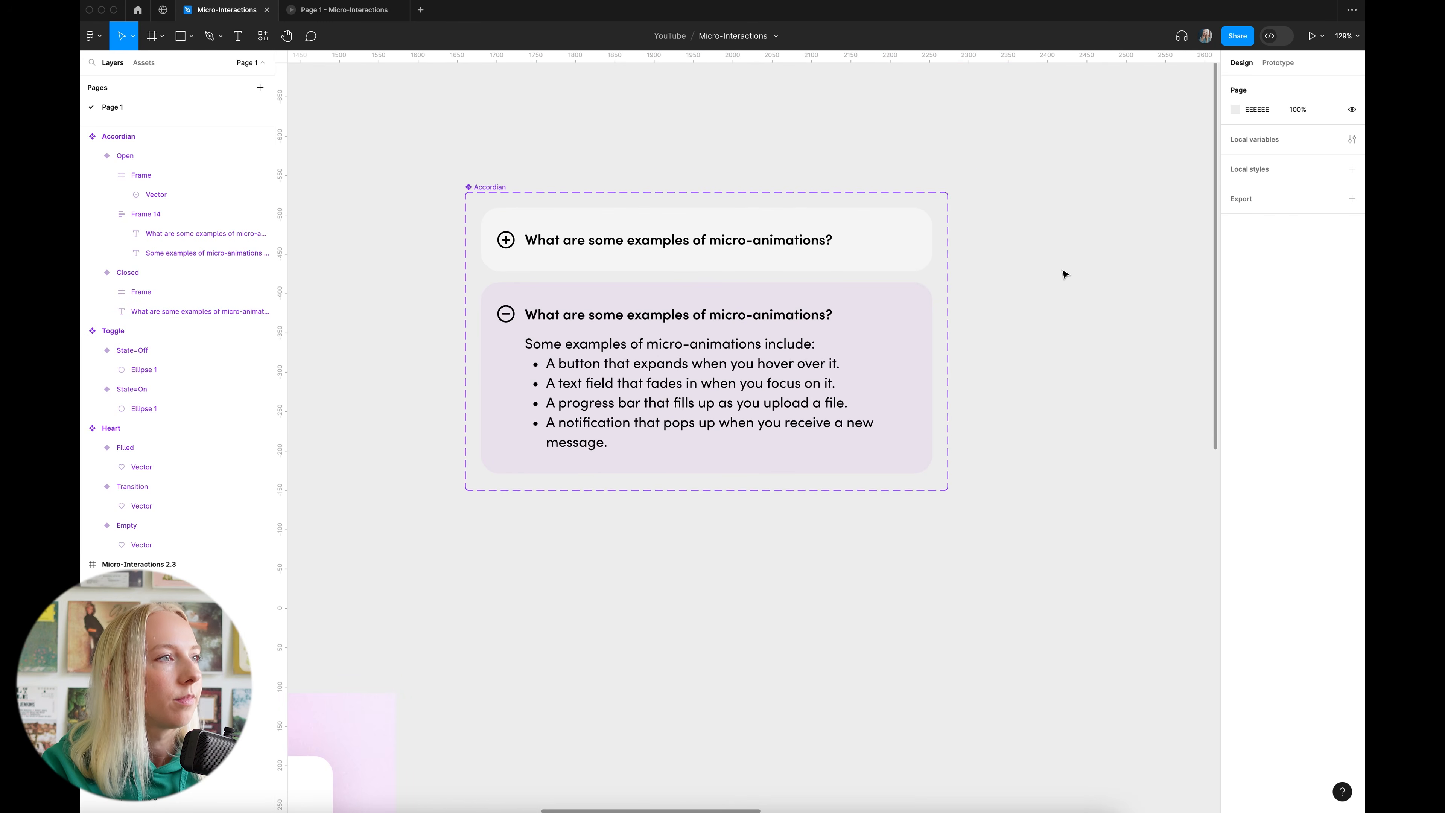
scroll(1066, 274, "left", 2)
scroll(1065, 274, "down", 5)
scroll(1041, 429, "up", 5)
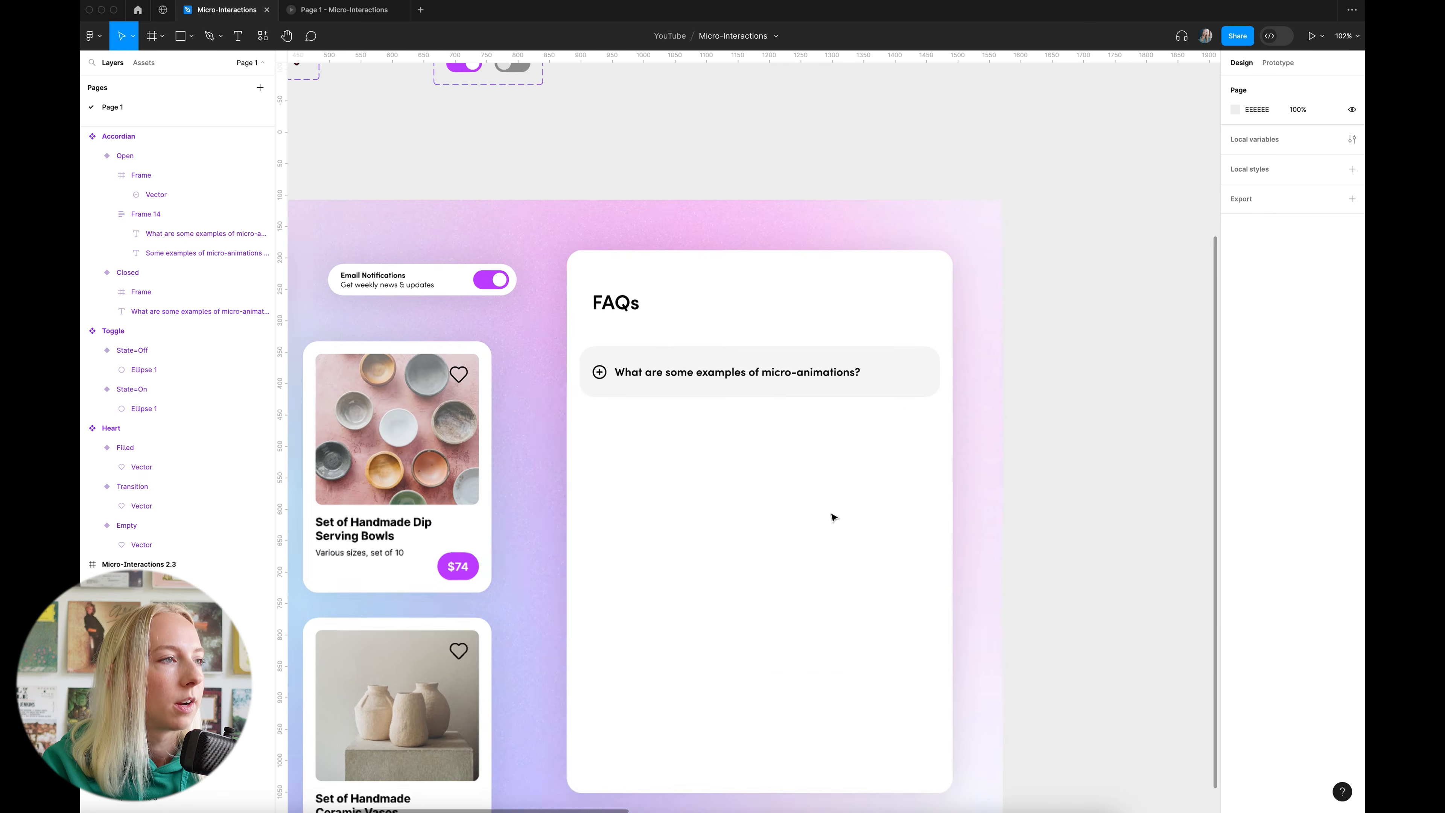
scroll(958, 377, "down", 1)
scroll(1083, 359, "down", 3)
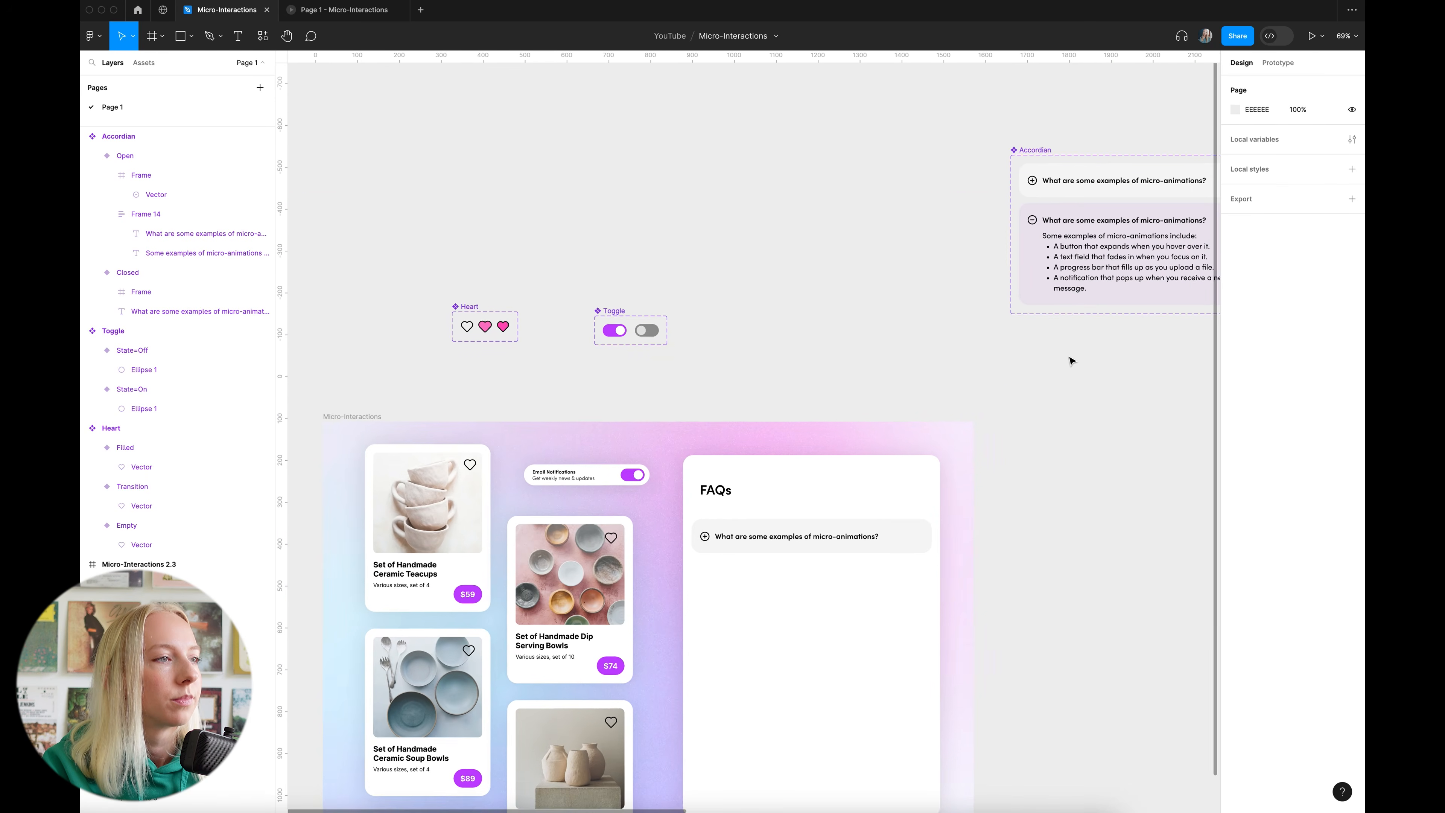
scroll(973, 463, "down", 1)
left_click(456, 323)
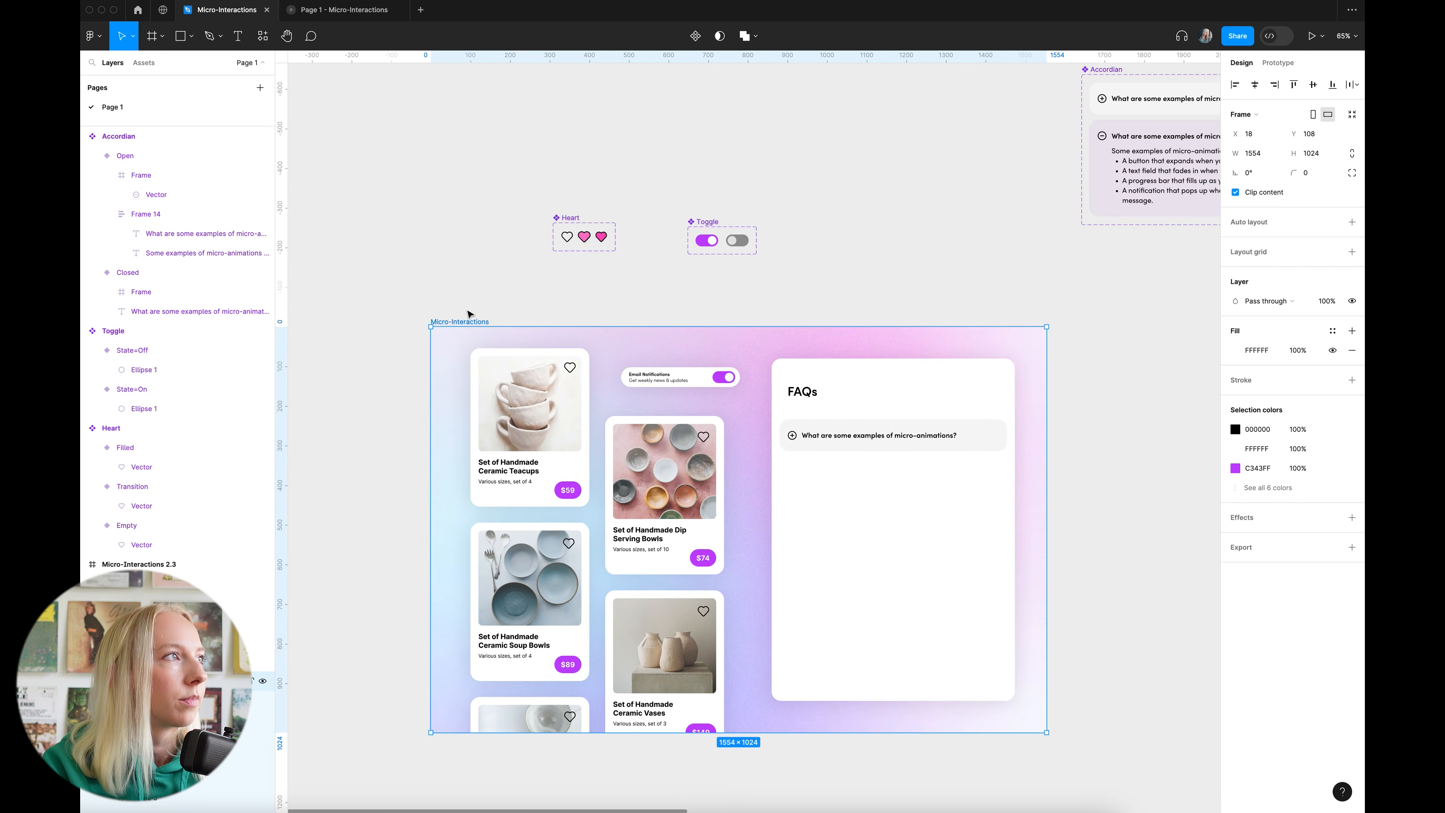
left_click(359, 10)
left_click(1177, 269)
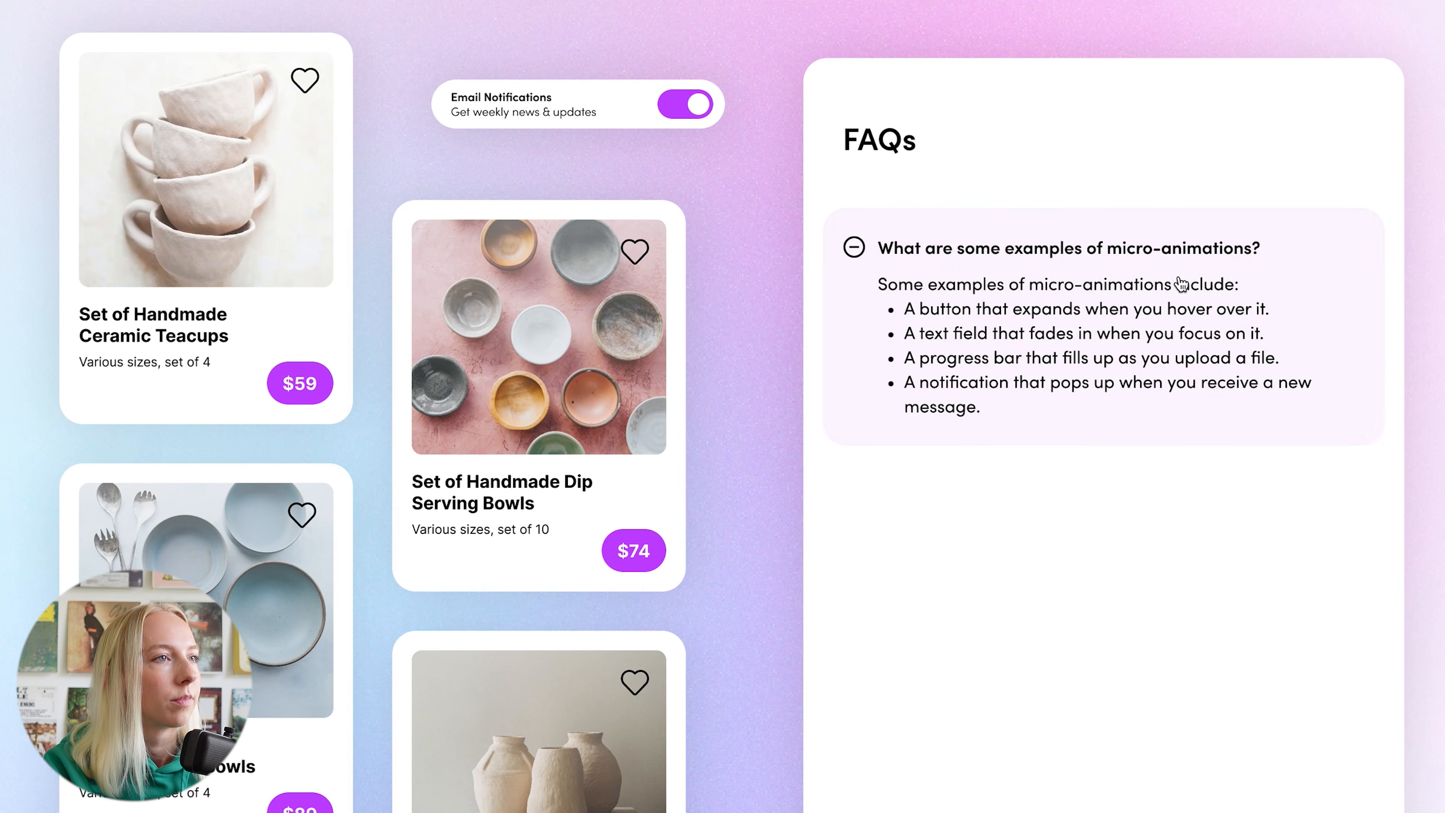
Expand and collapse the FAQ item several times in the prototype preview to examine the borderless animation
left_click(1179, 280)
left_click(1176, 274)
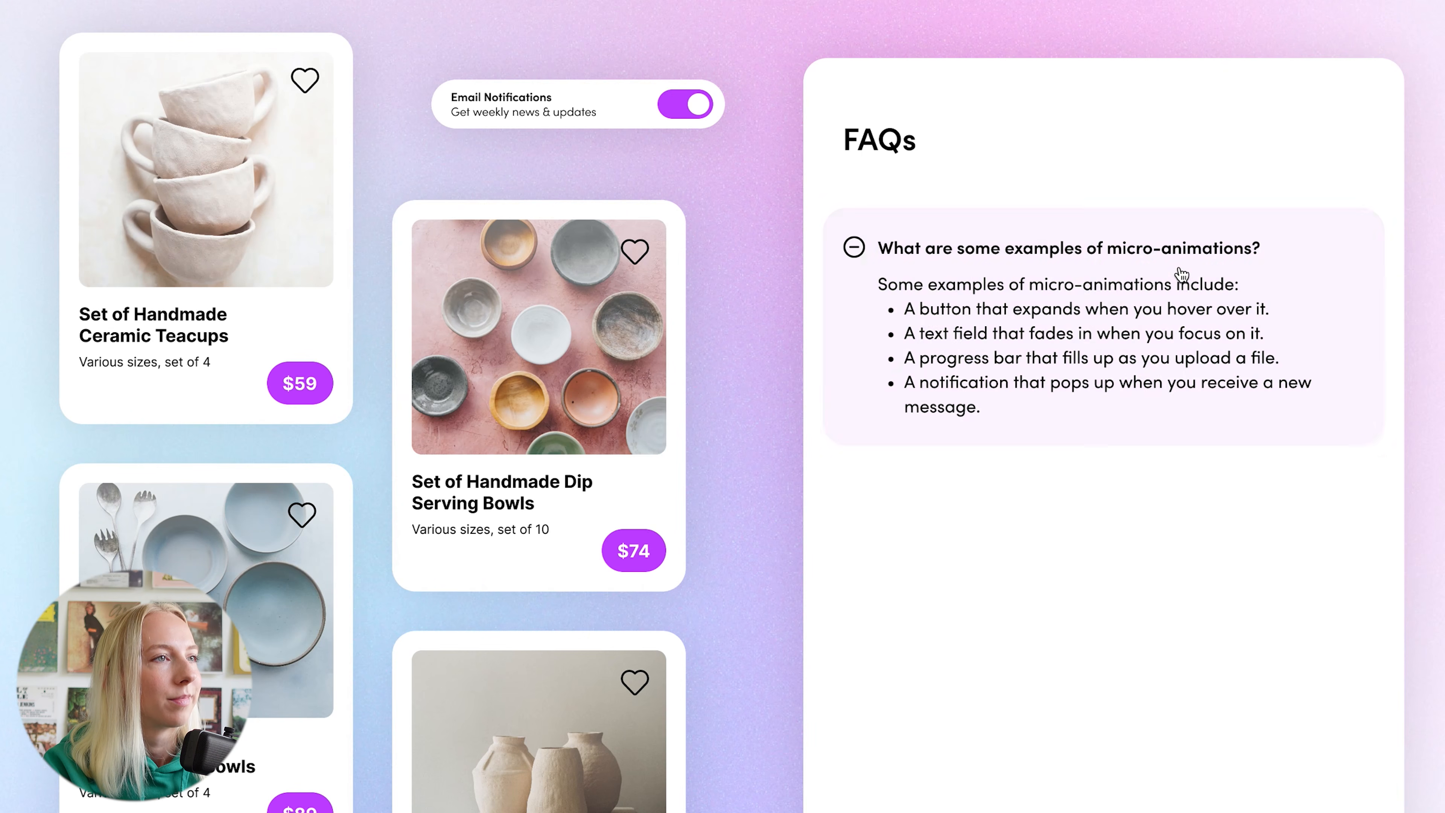
left_click(1181, 272)
left_click(1180, 272)
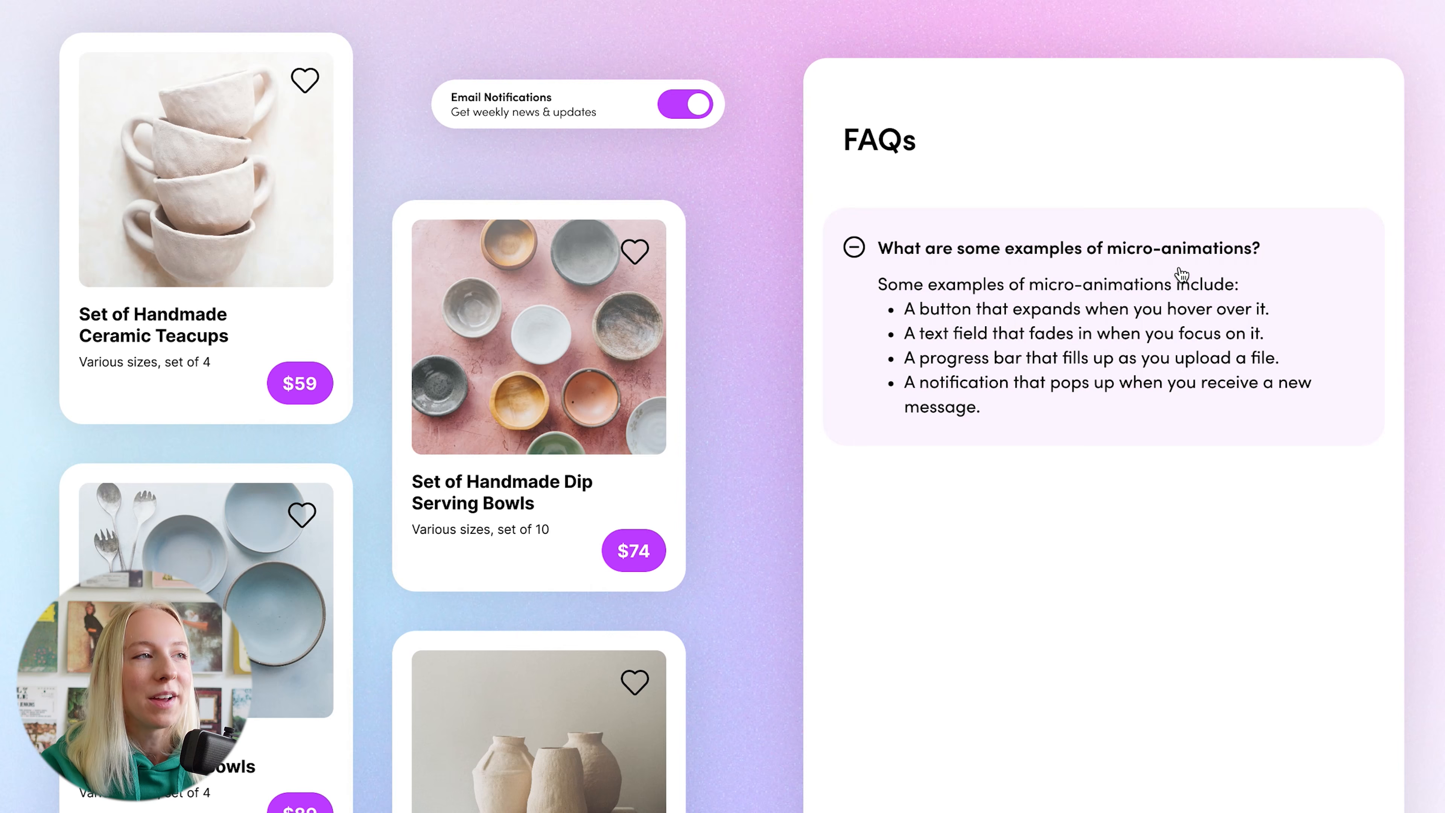
left_click(1181, 272)
Return to the design file and replace the Open variant's translucent purple fill with solid ECE5EF at 100% by sampling its displayed colour
left_click(234, 15)
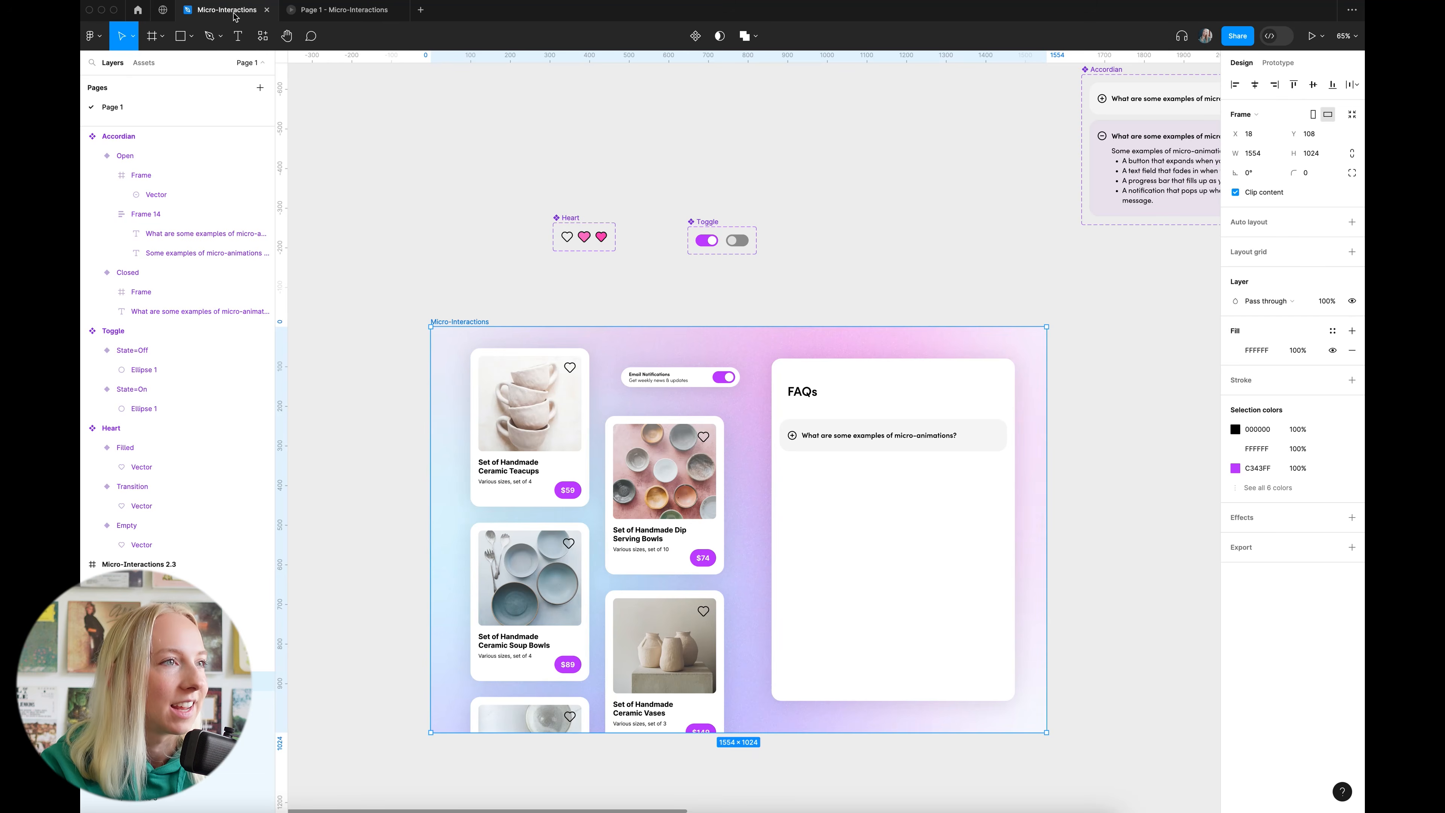
scroll(1081, 322, "up", 8)
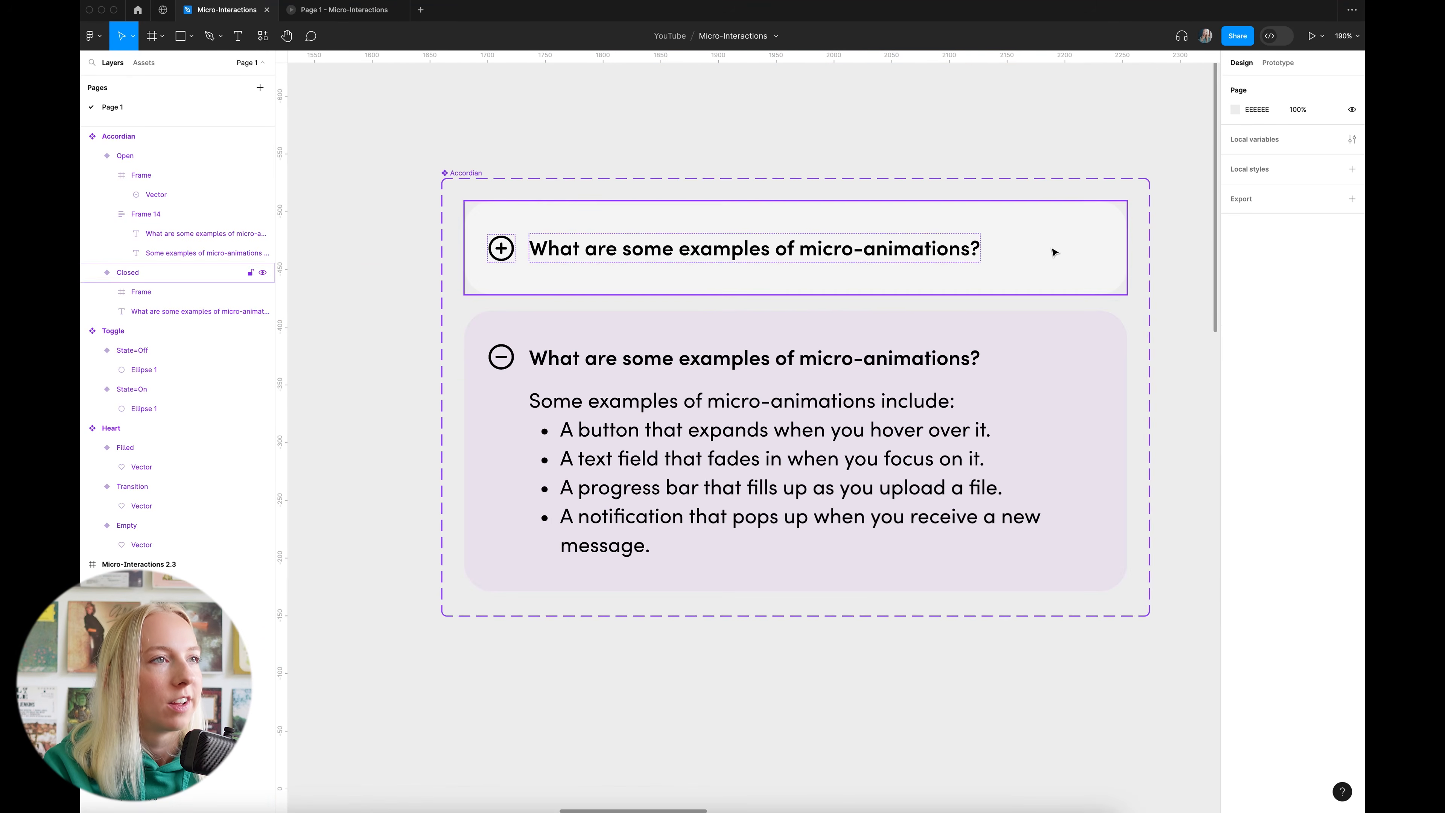
left_click(1058, 245)
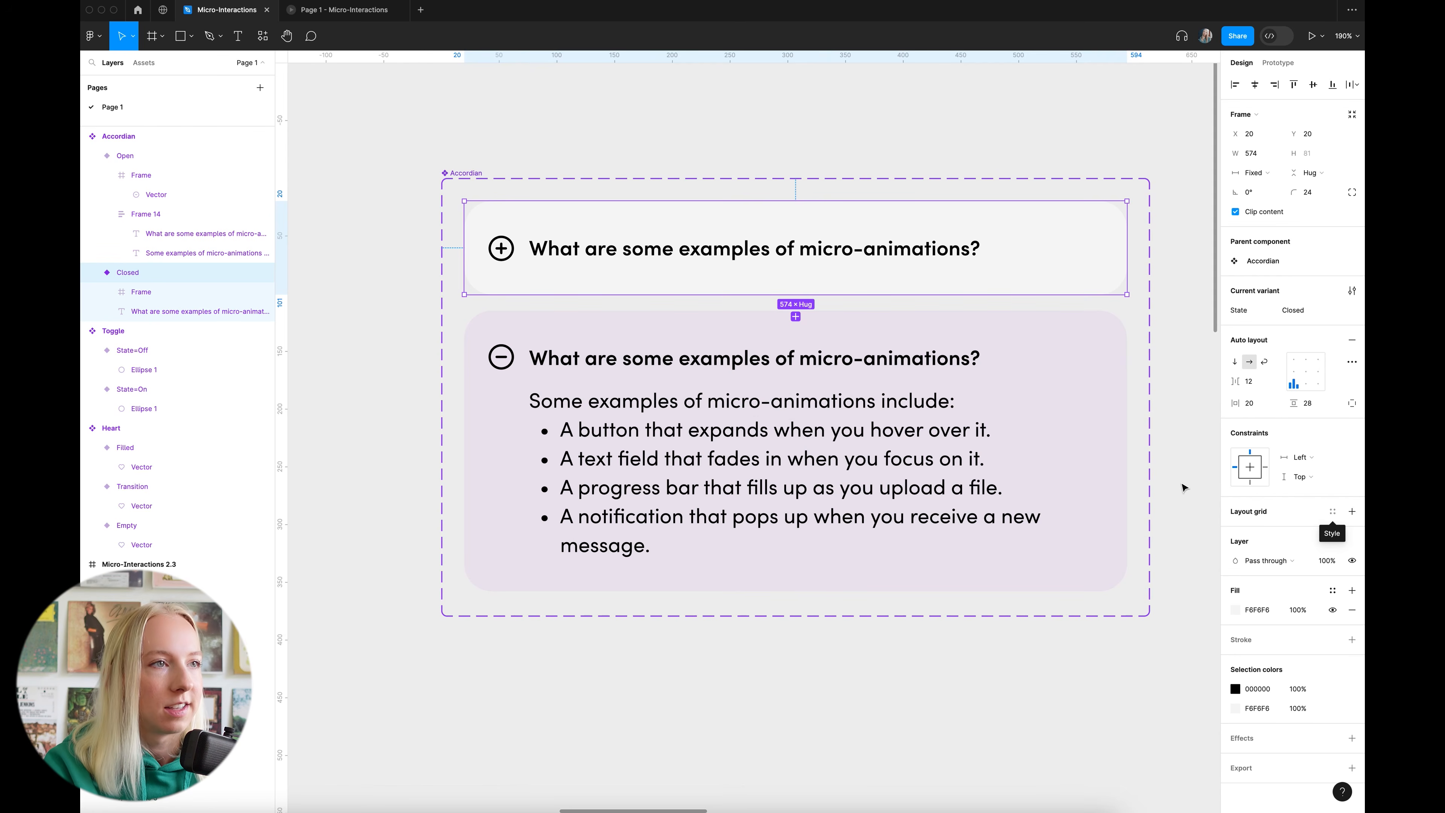
left_click(1092, 398)
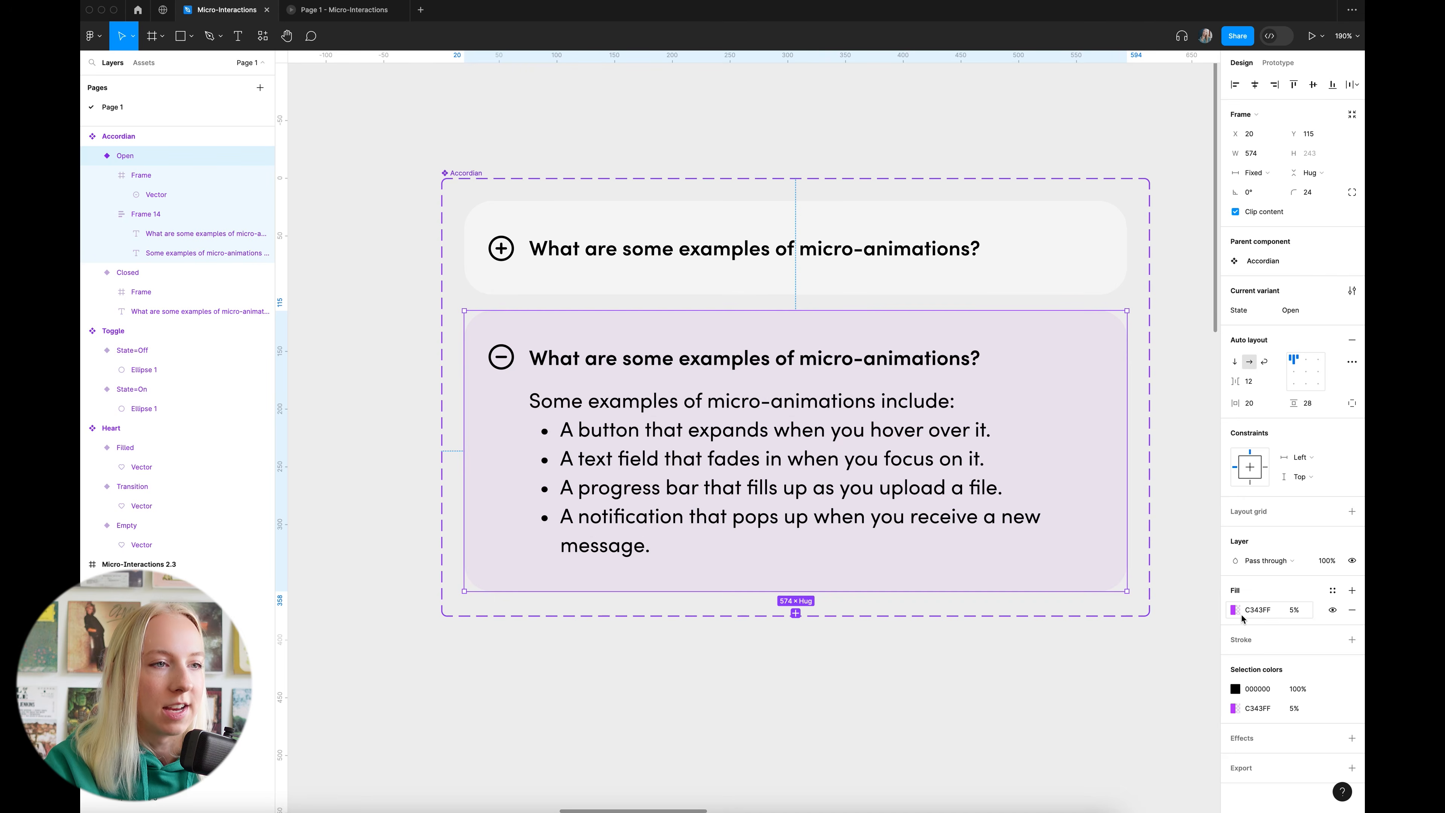
left_click(1235, 612)
left_click(1091, 671)
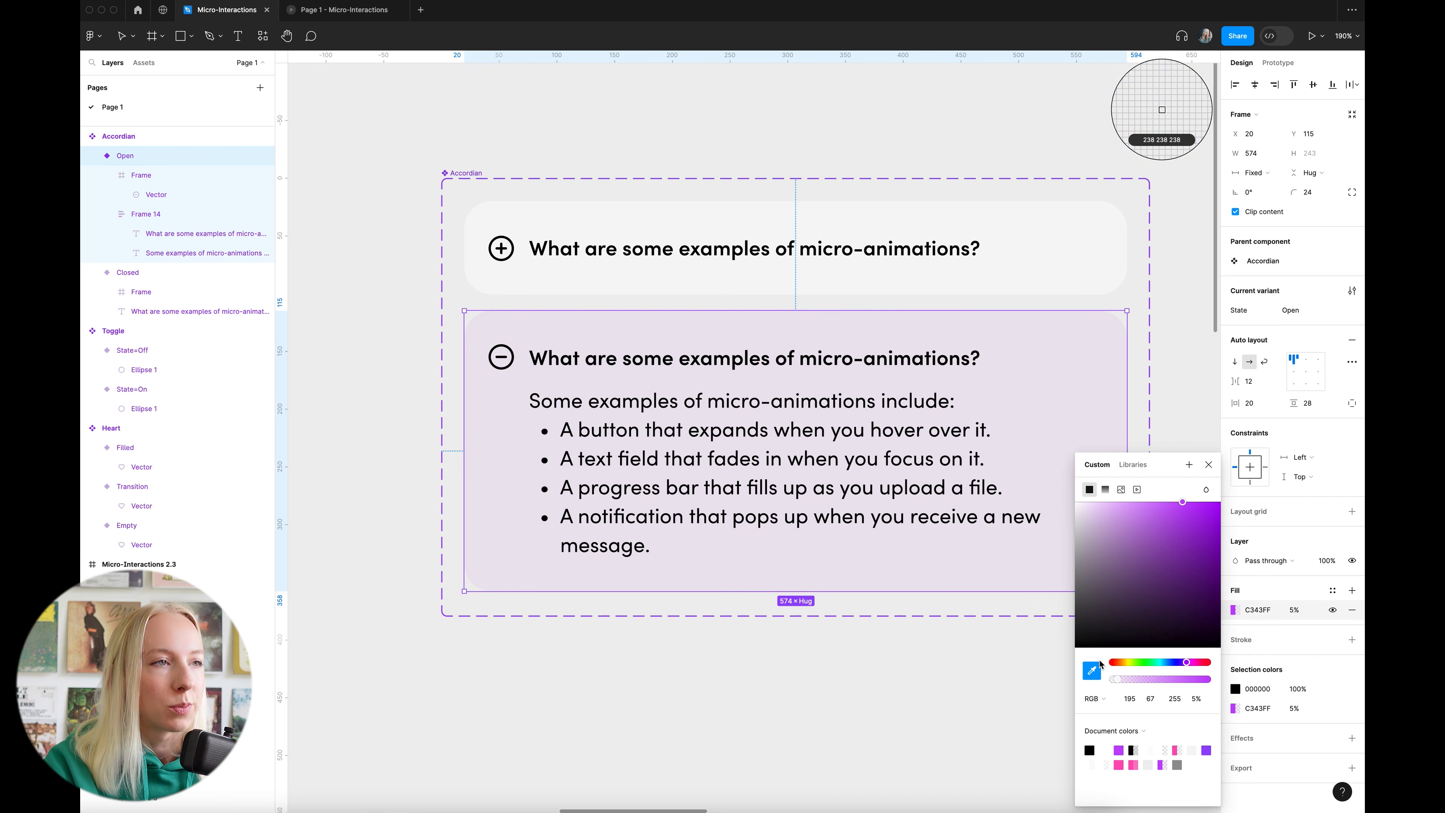
left_click(1081, 353)
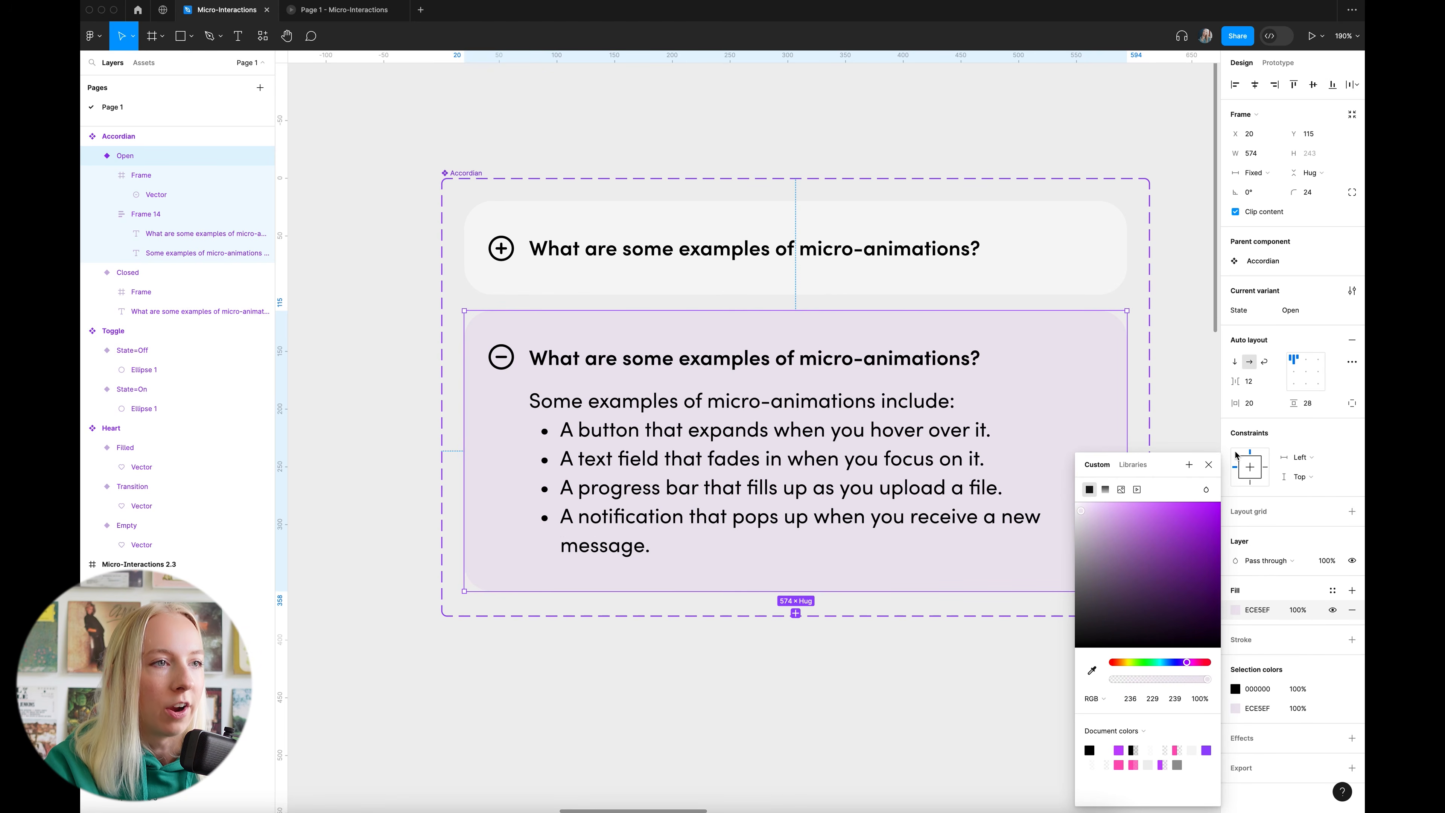
left_click(1207, 464)
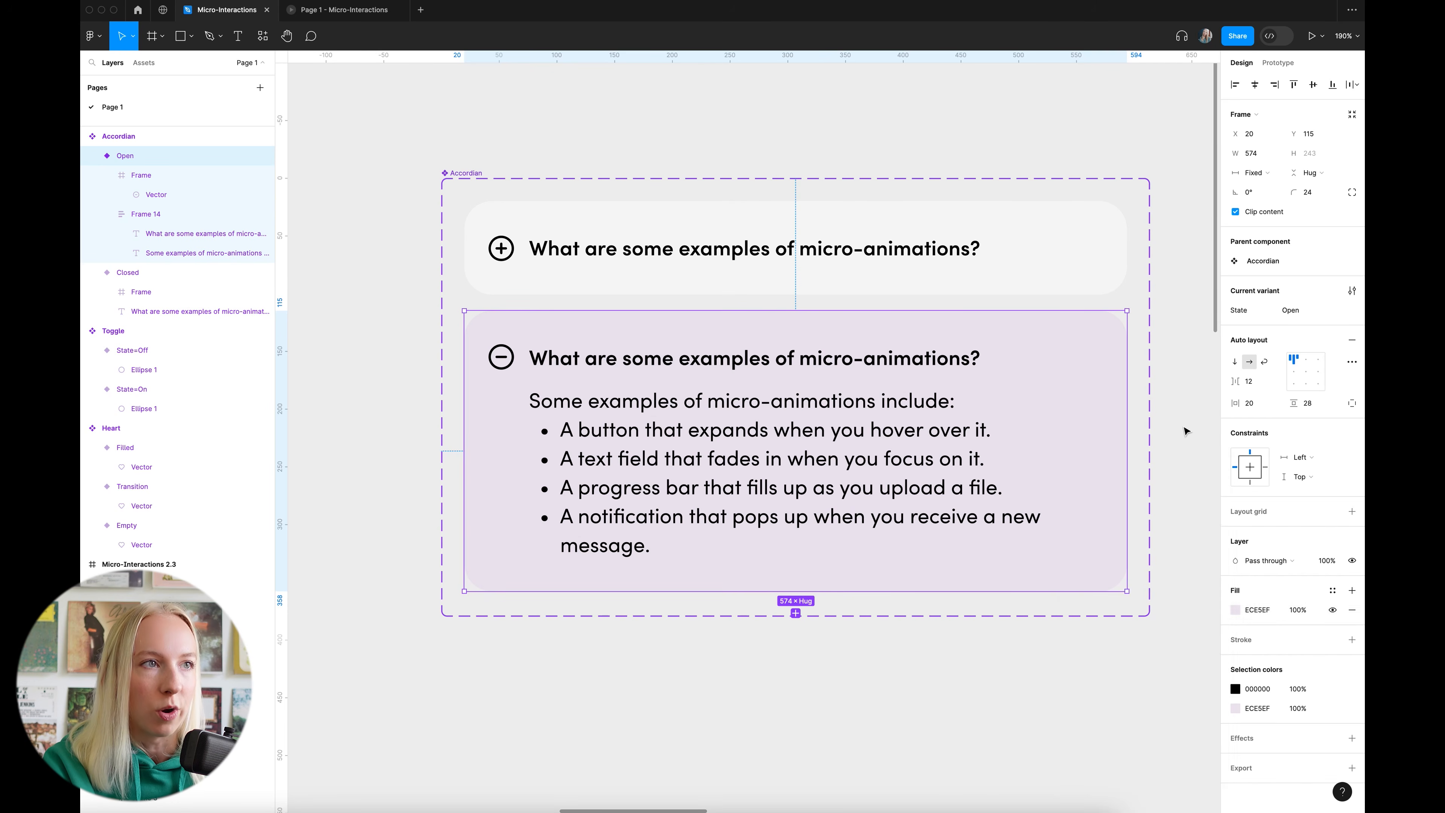
left_click(1186, 430)
Switch to the prototype preview and toggle the FAQ item repeatedly to check how the solid Open fill animates
scroll(1180, 426, "down", 15)
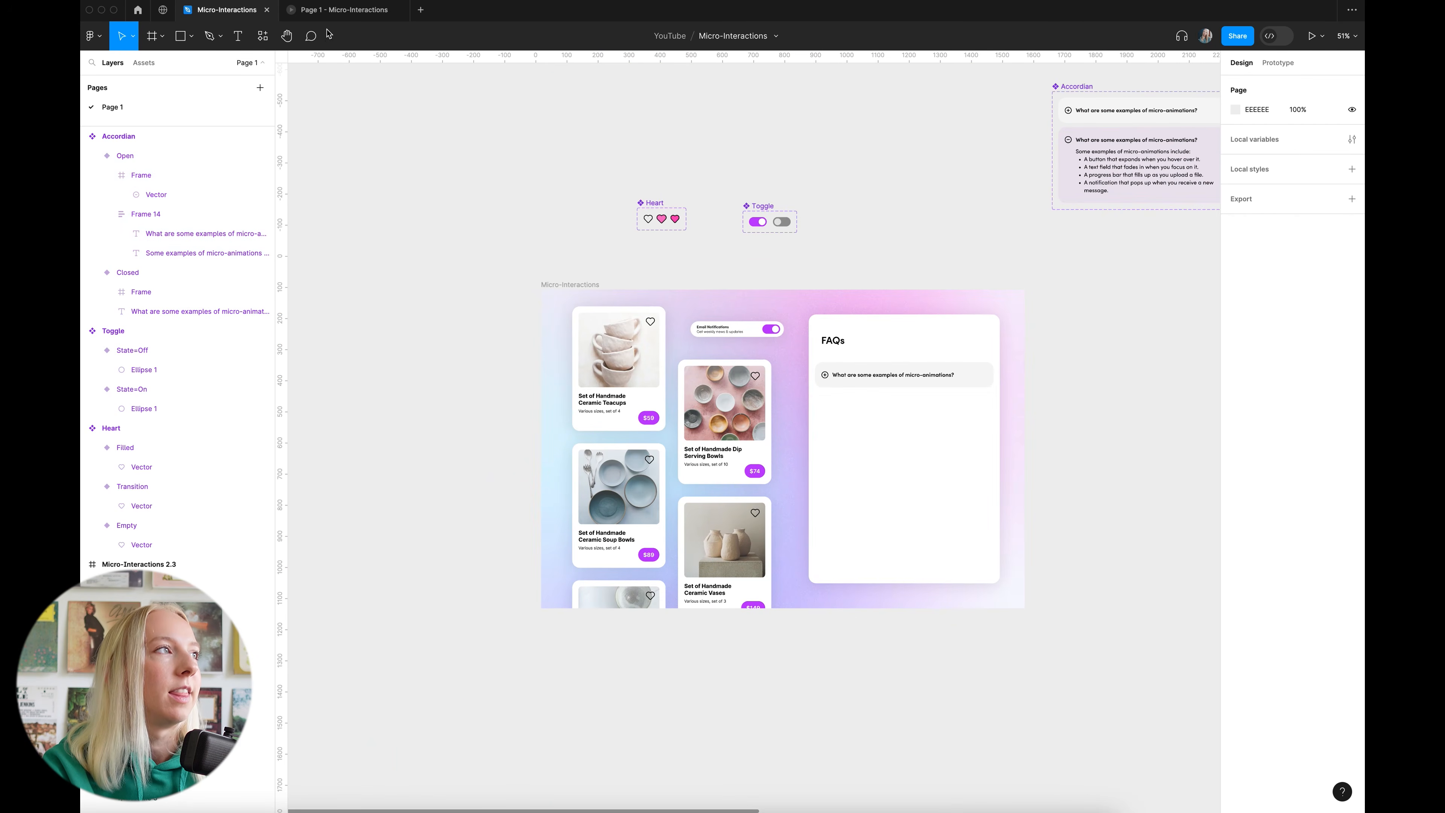
left_click(345, 10)
left_click(1328, 277)
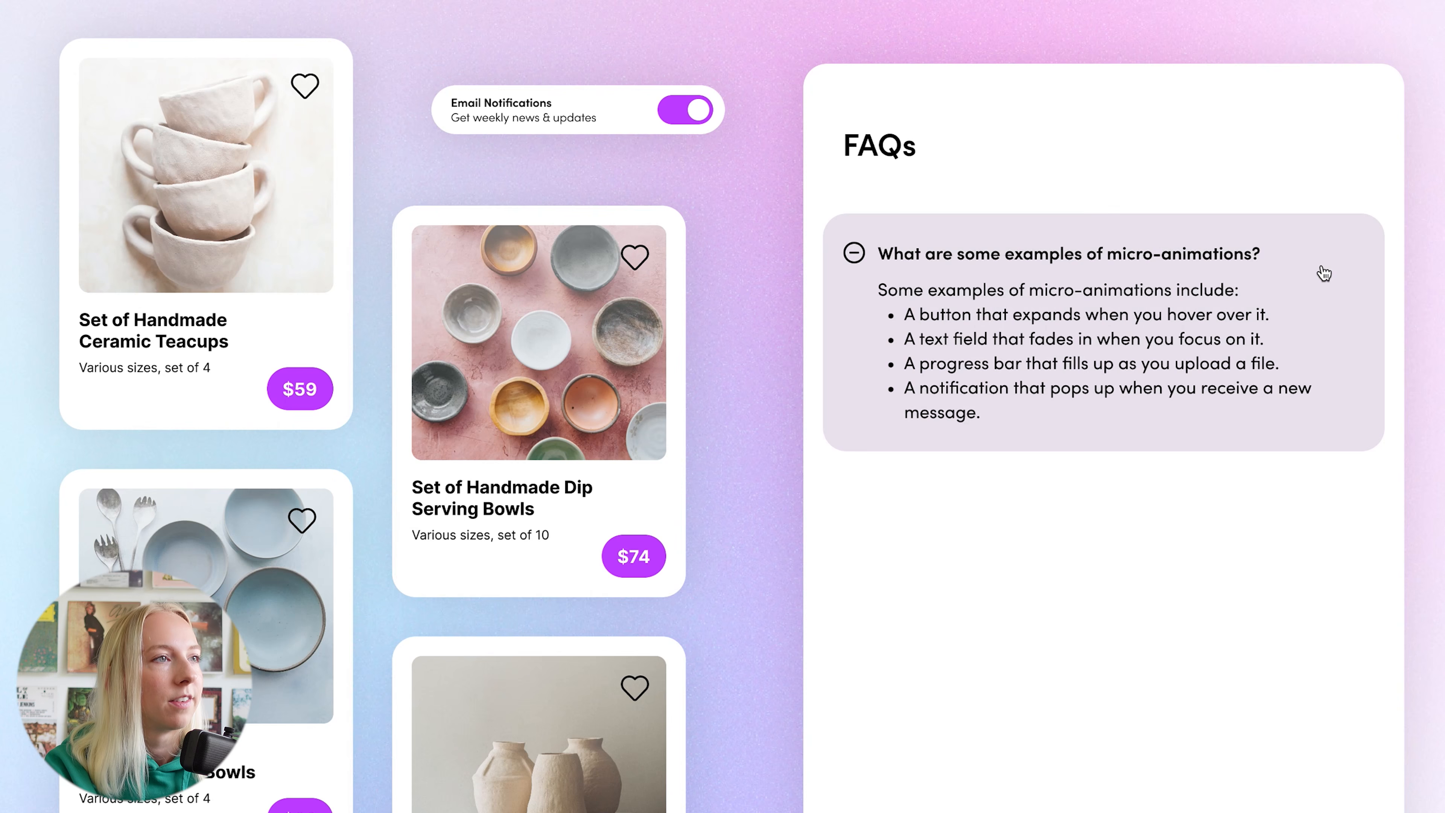
left_click(1323, 268)
left_click(1323, 268)
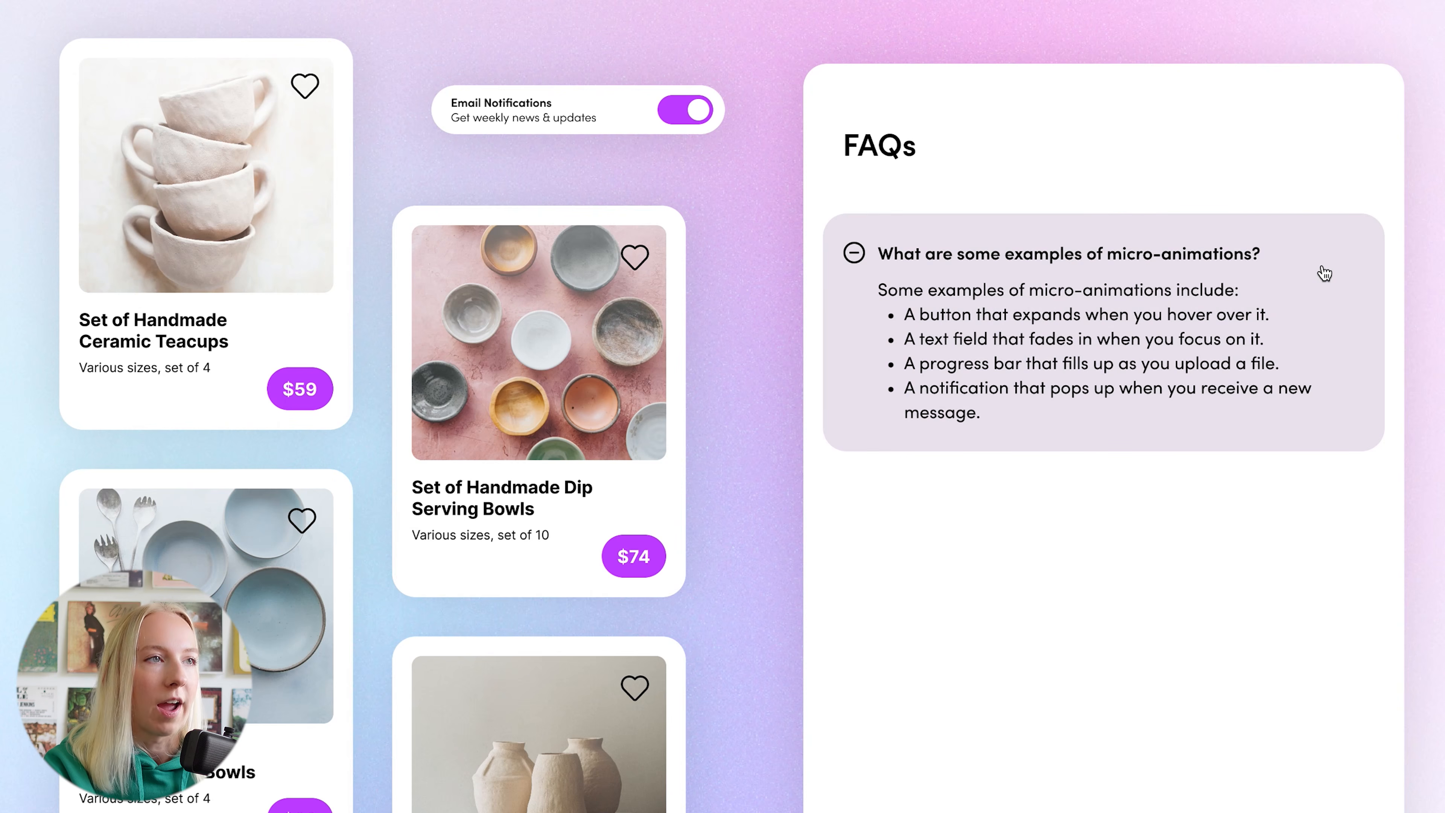
left_click(1323, 273)
left_click(1323, 274)
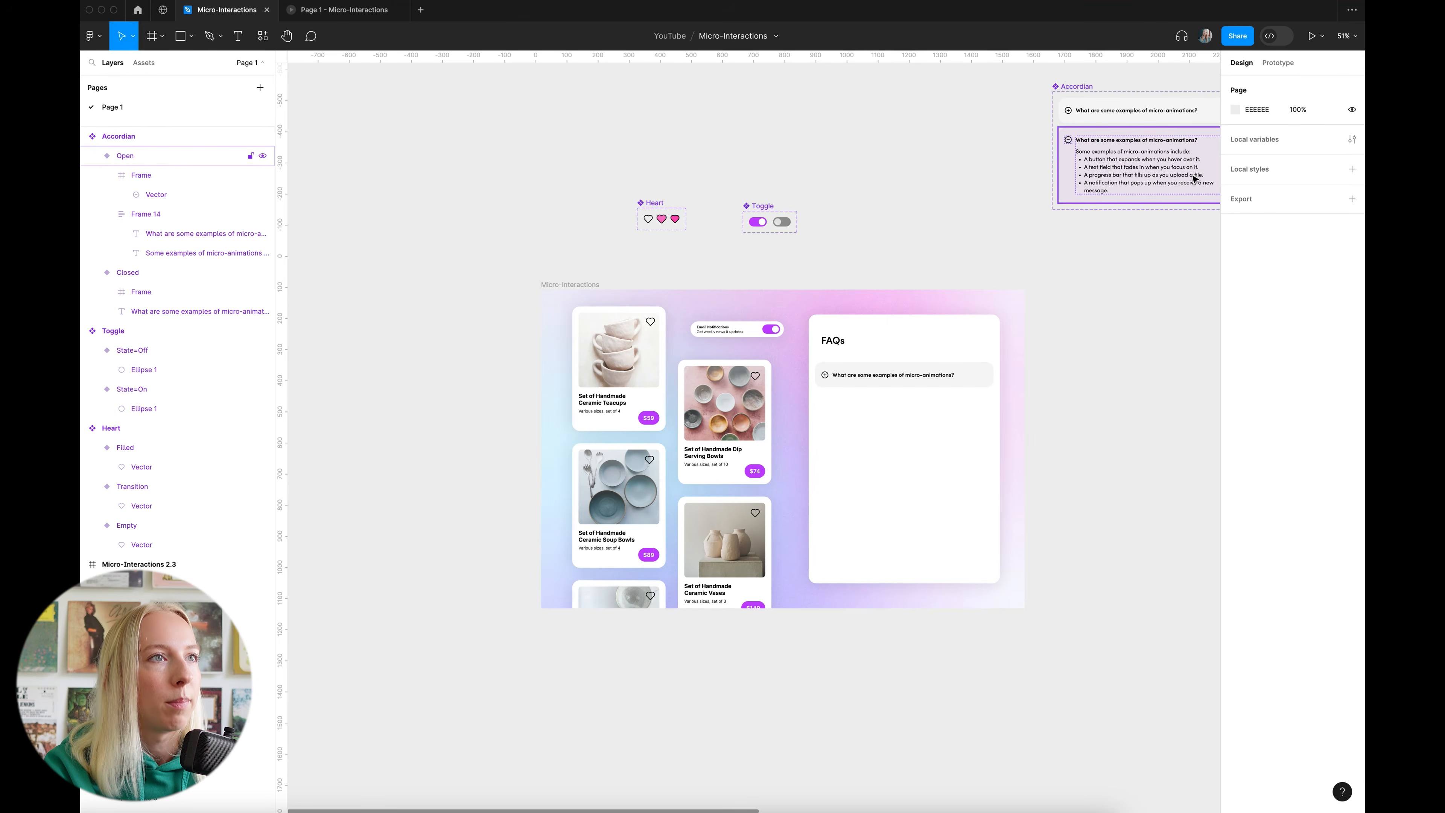
Change the Open variant's fill in the design file to the more saturated light purple F7E5FF at 100%, and deselect it
scroll(1194, 177, "up", 10)
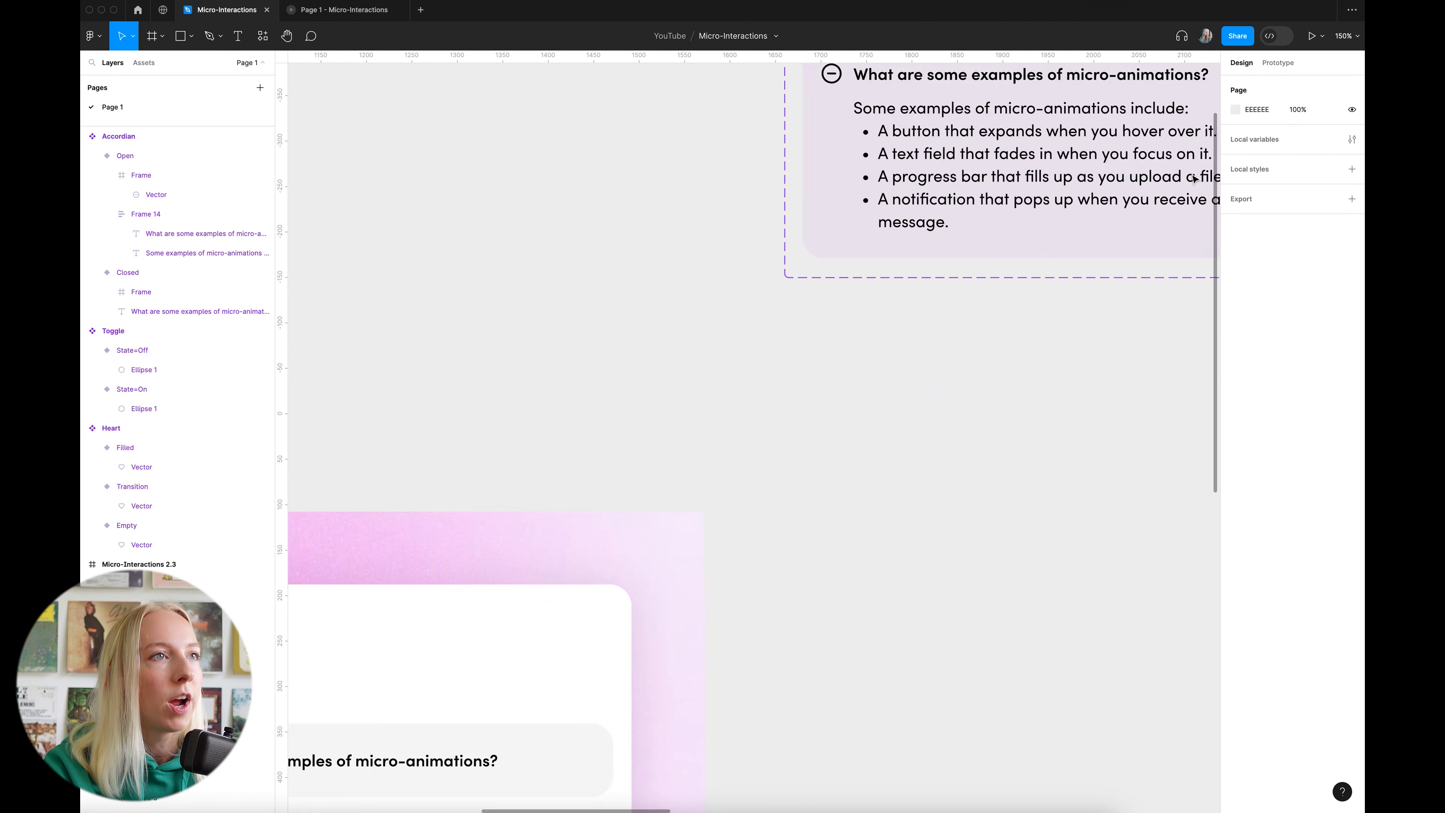
left_click(1047, 311)
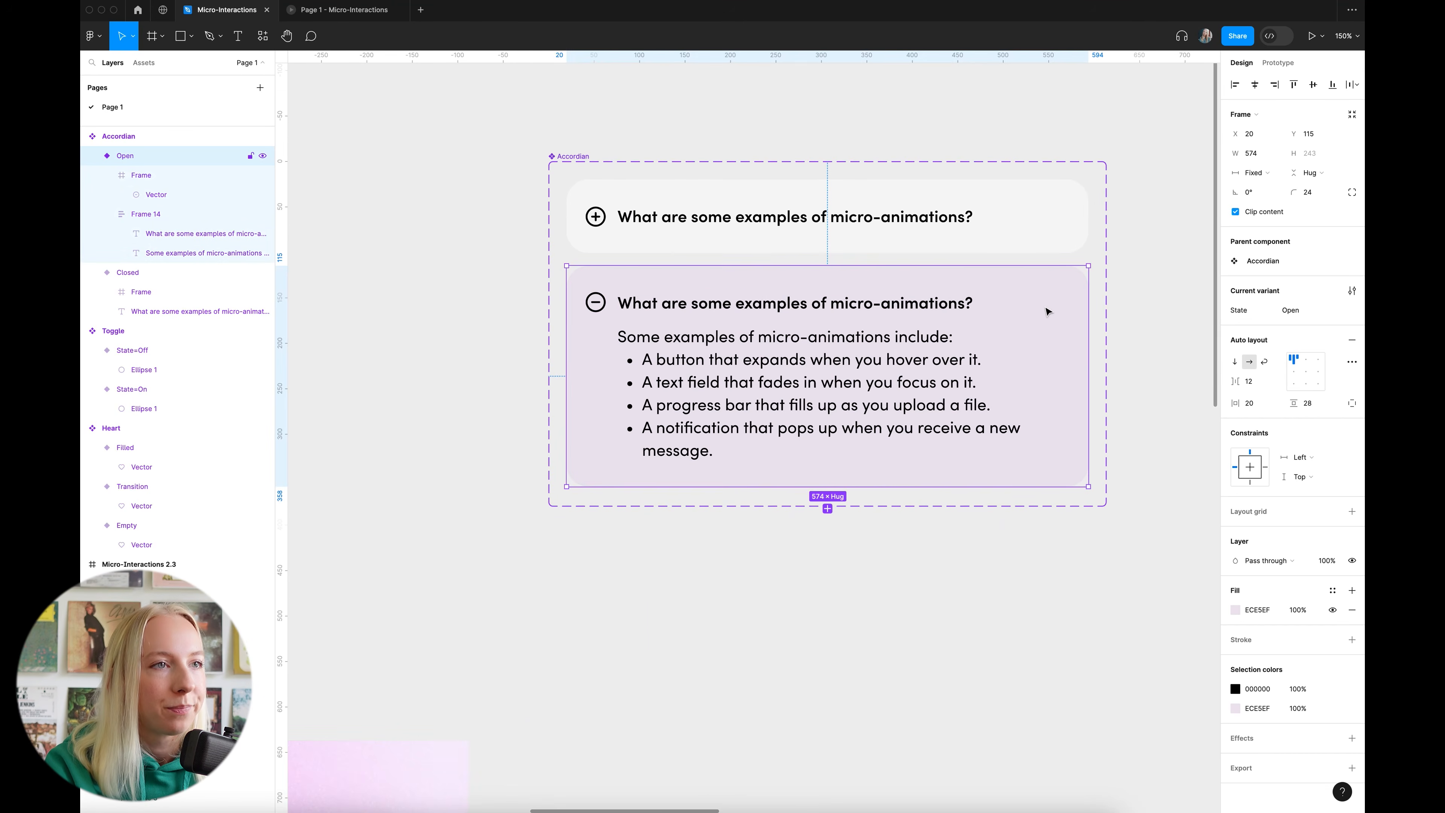
left_click(1235, 609)
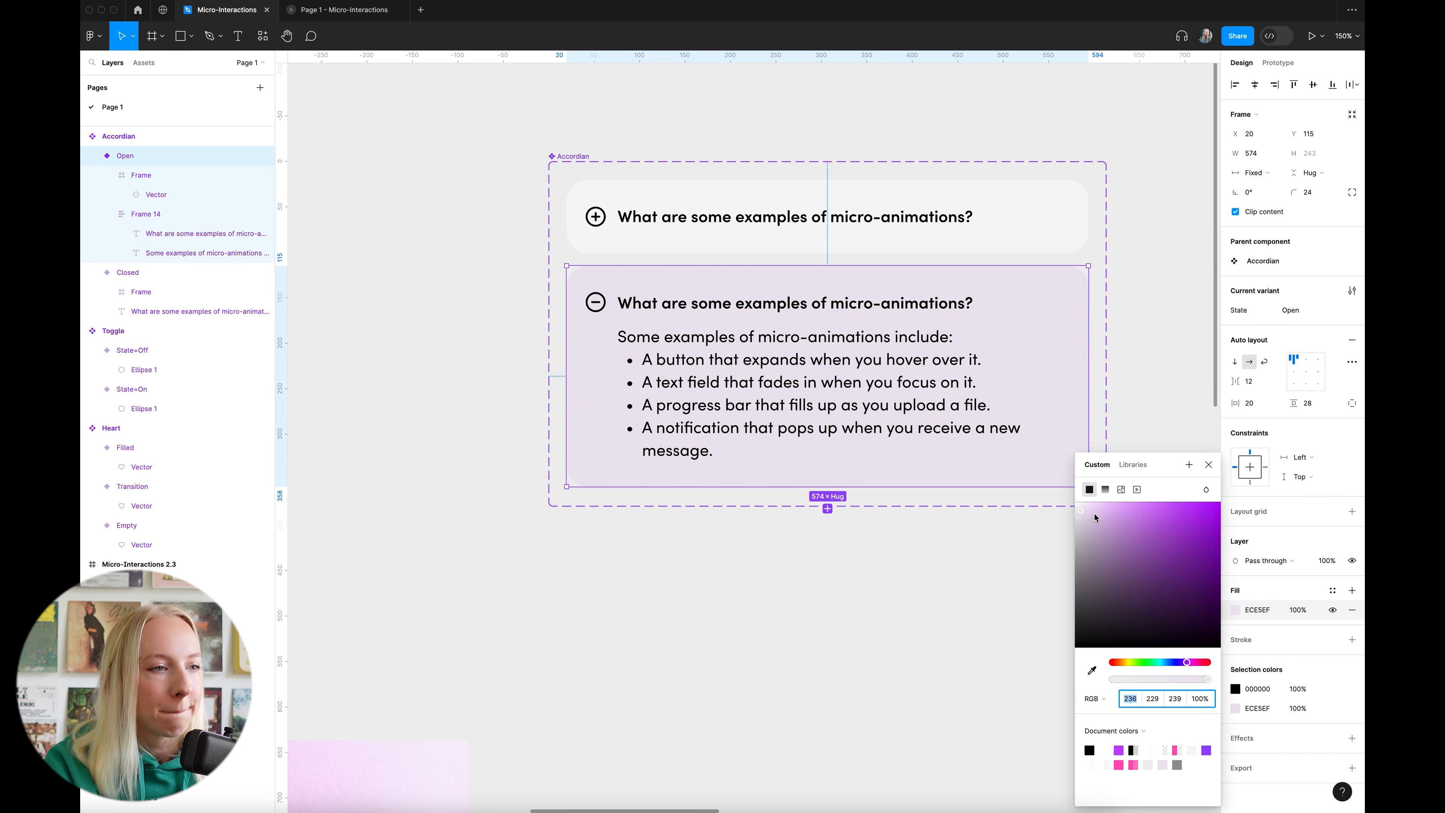
mouse_move(1083, 515)
left_mouse_down()
mouse_move(1068, 518)
mouse_move(1089, 502)
left_mouse_up()
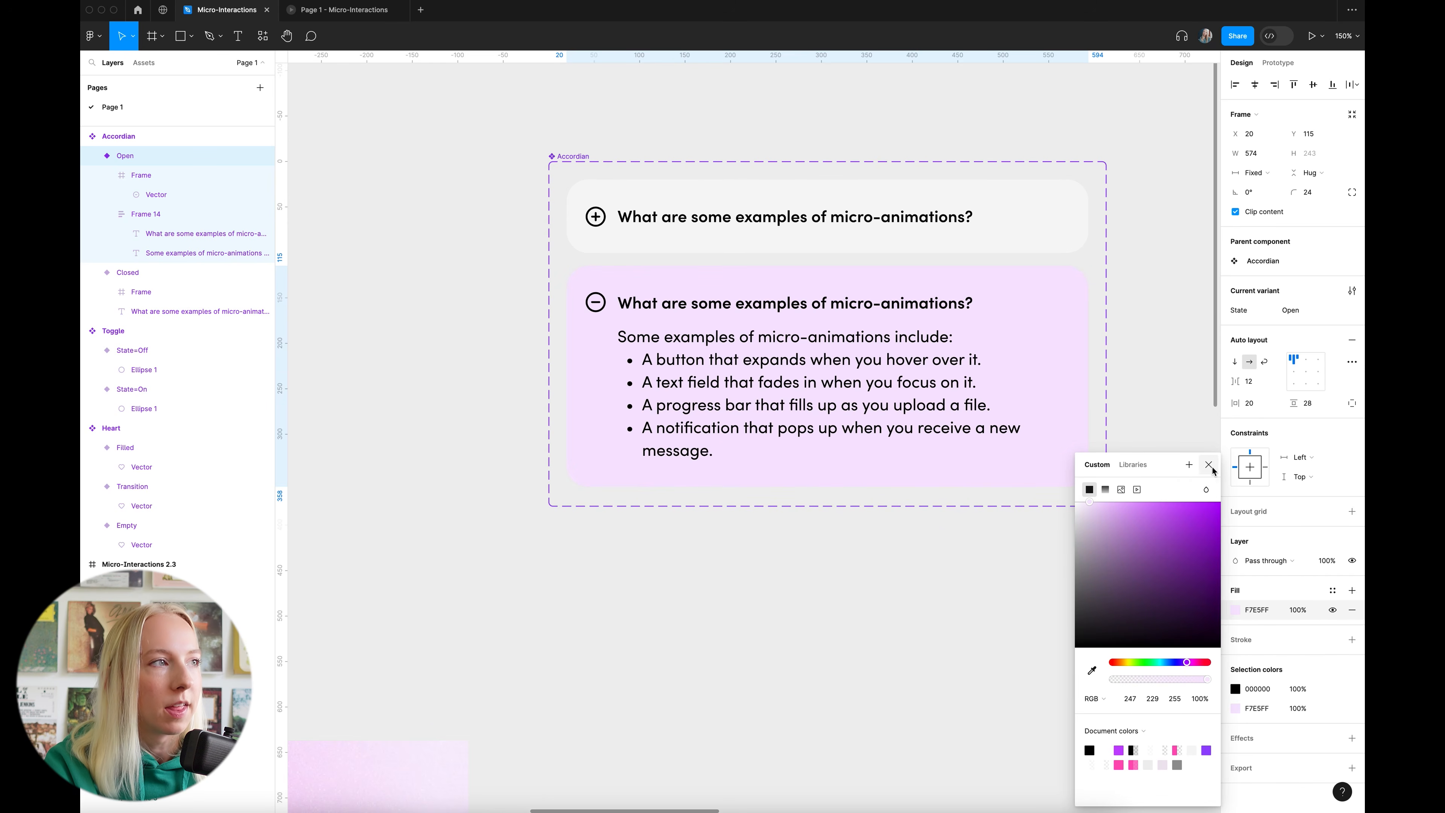
left_click(1200, 357)
Test the F7E5FF Open fill in the prototype preview by expanding and collapsing the FAQ item a few times
scroll(1190, 381, "down", 5)
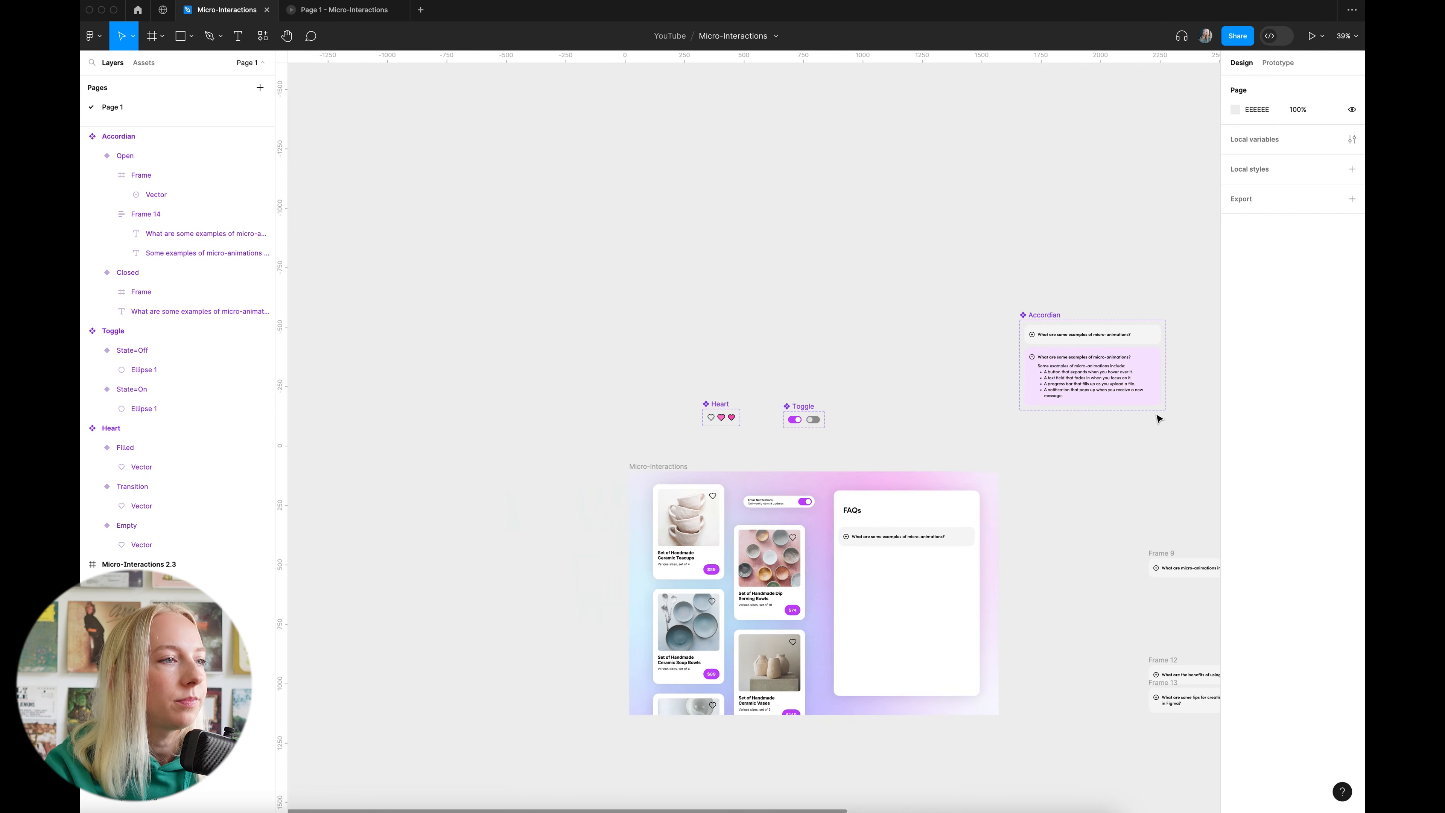
scroll(906, 626, "up", 4)
scroll(481, 88, "right", 1)
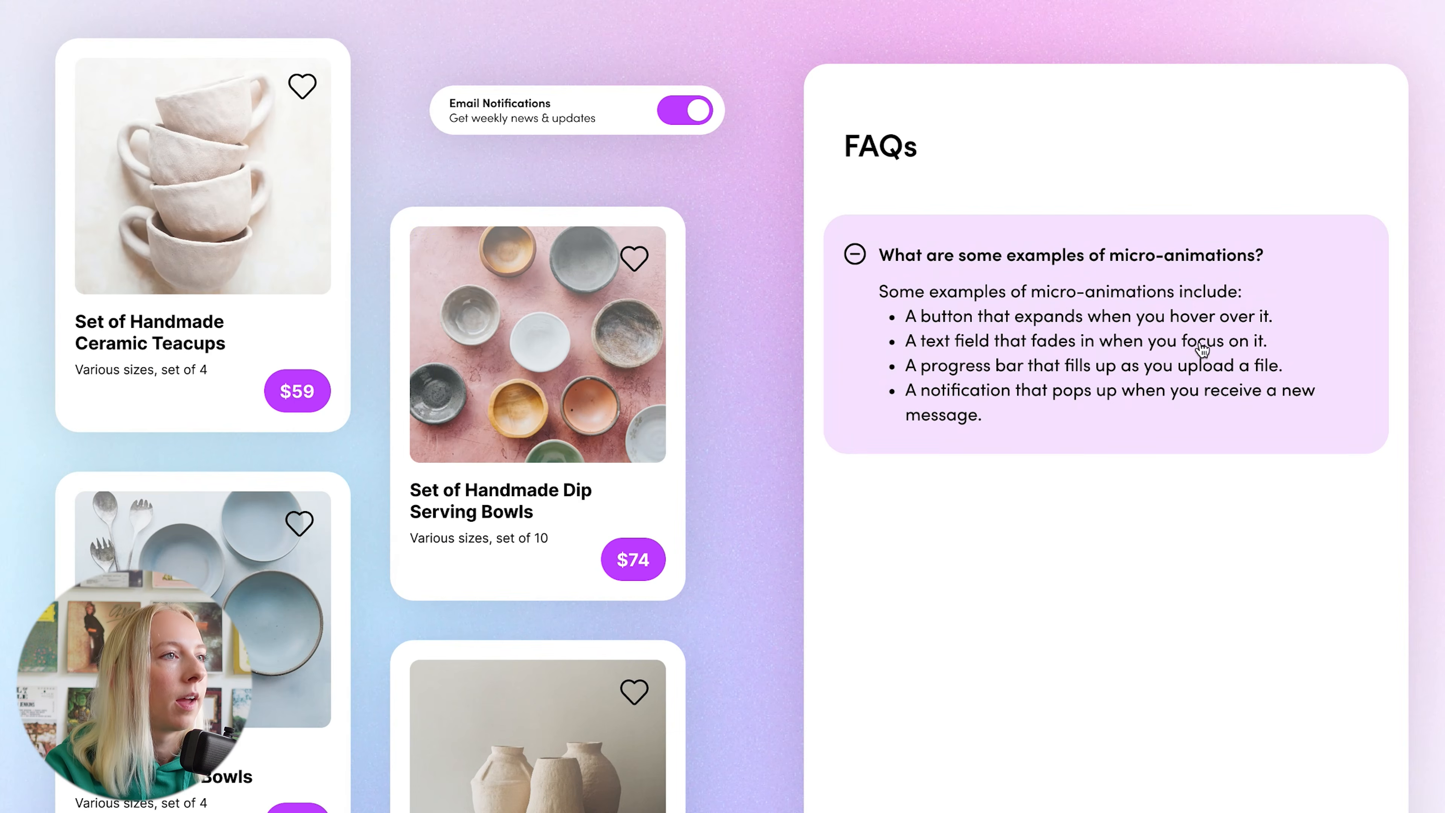
left_click(1301, 399)
left_click(1281, 279)
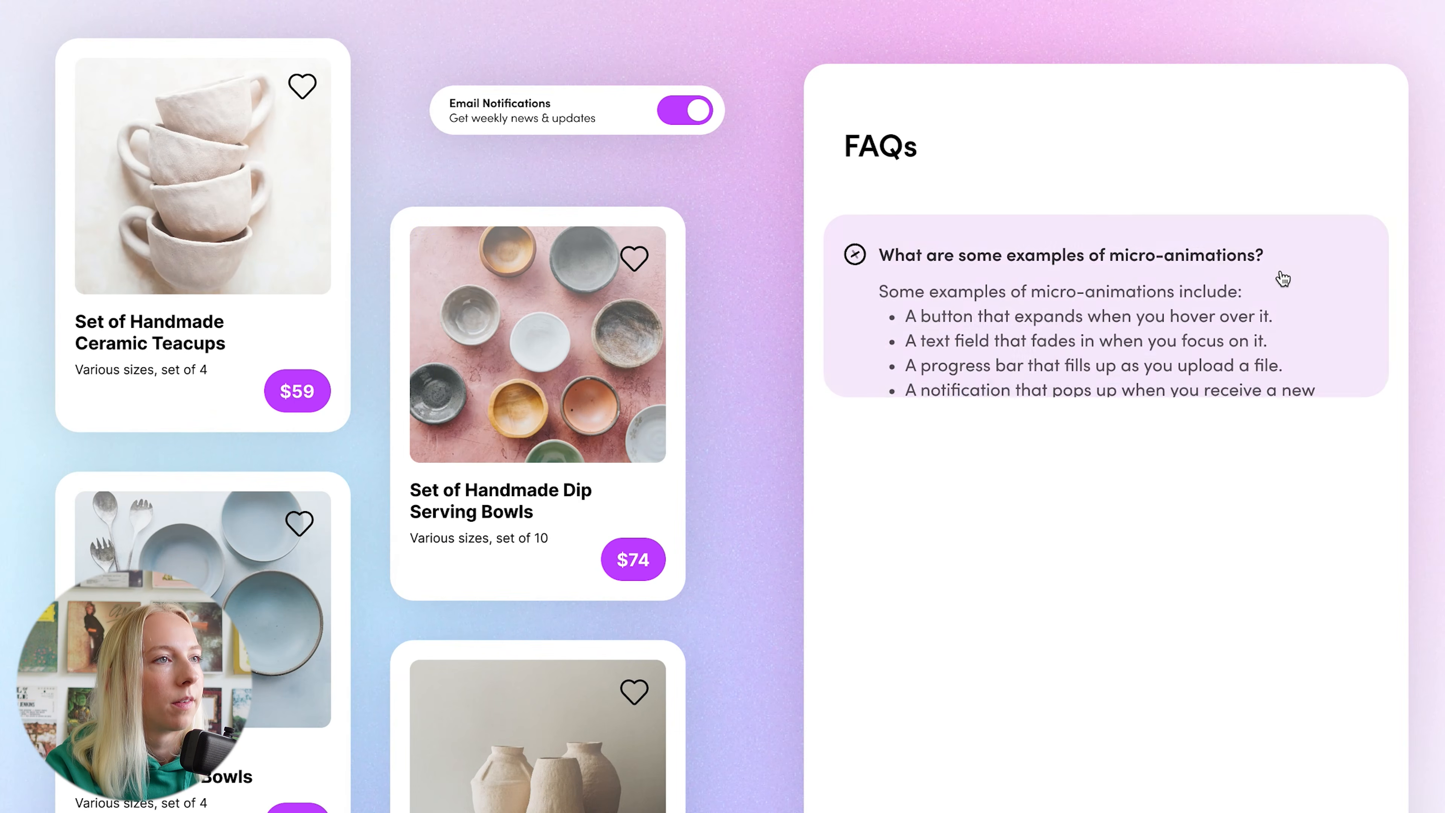
left_click(1281, 278)
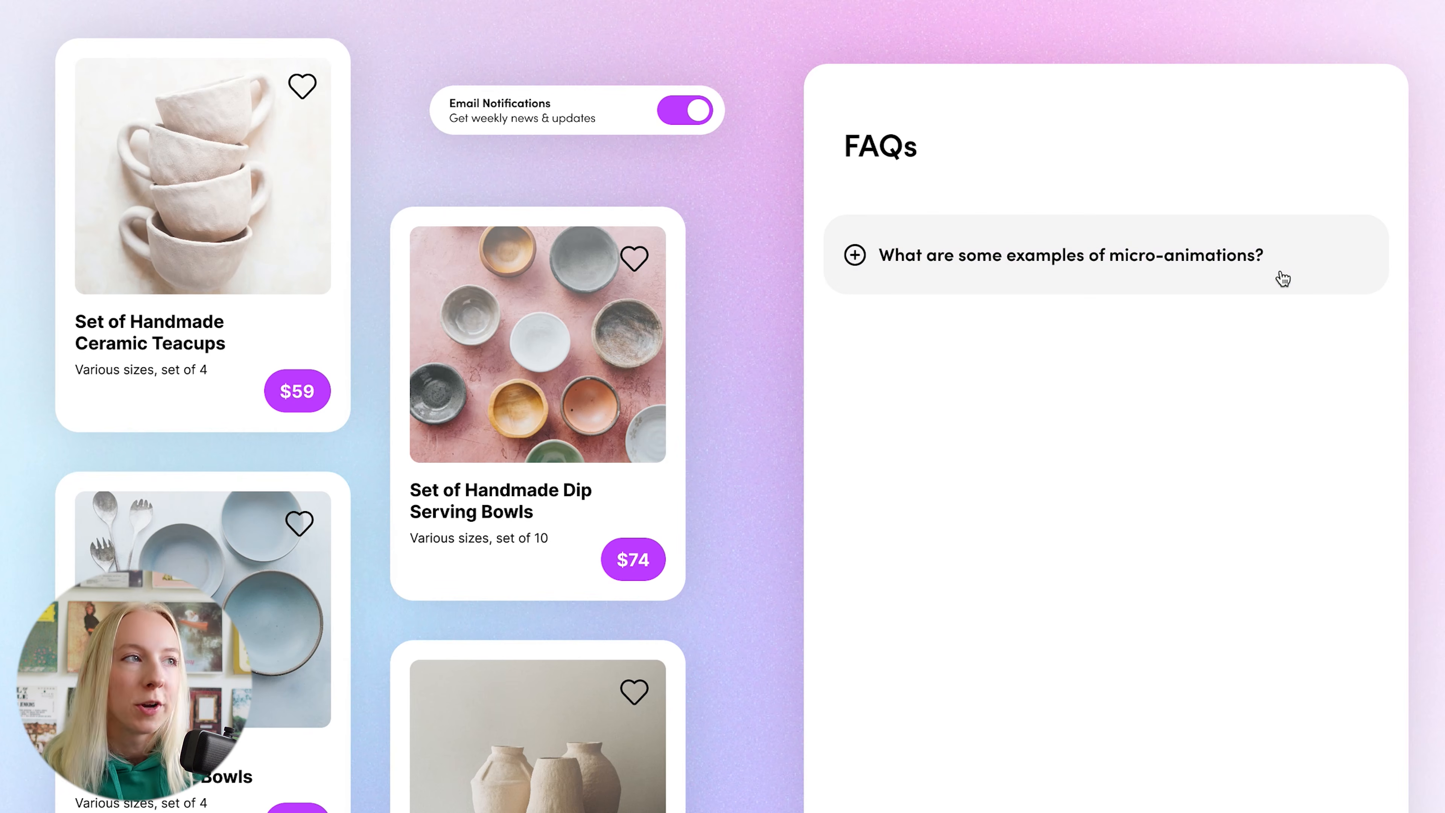
left_click(1281, 279)
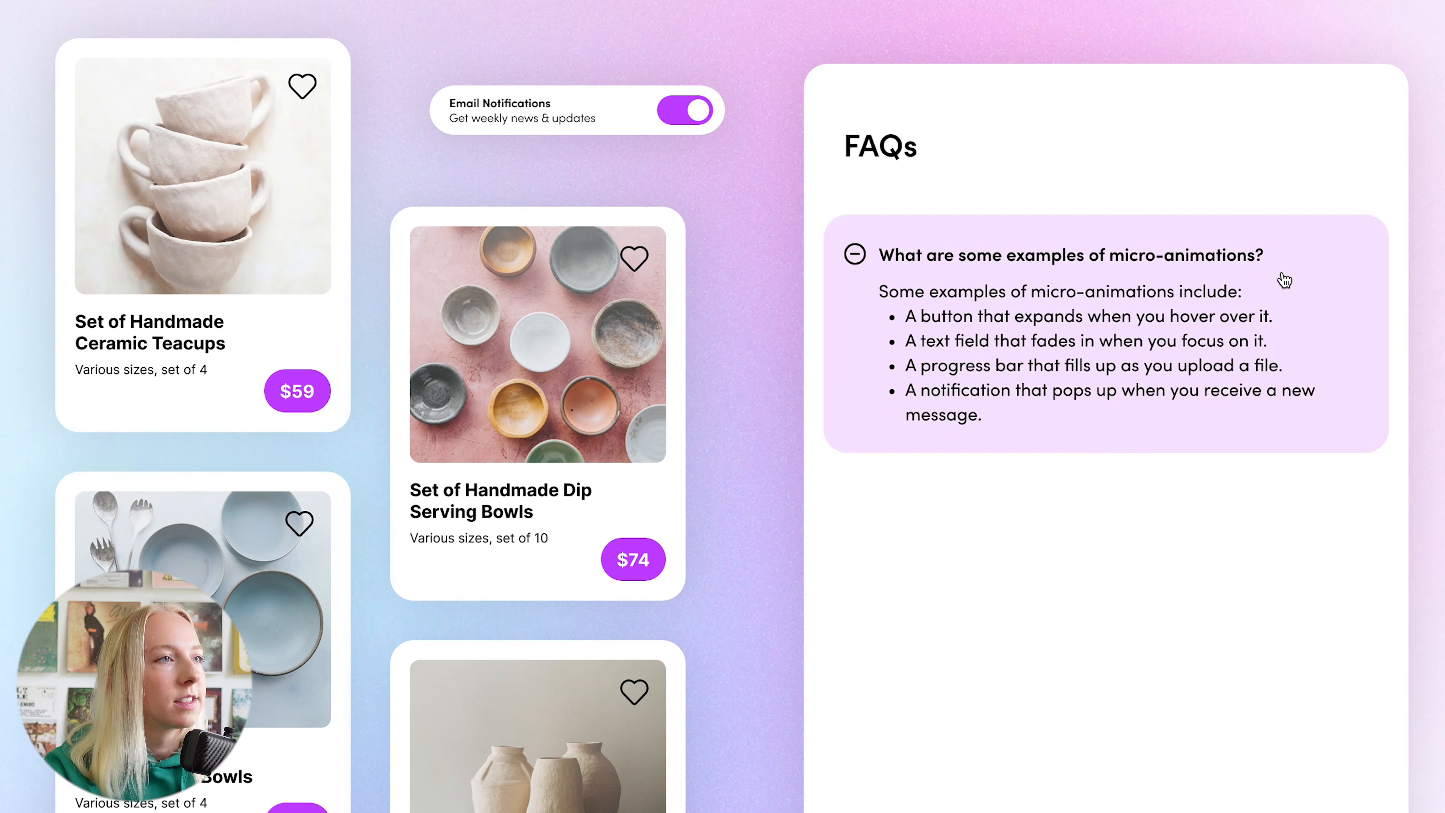
left_click(1284, 278)
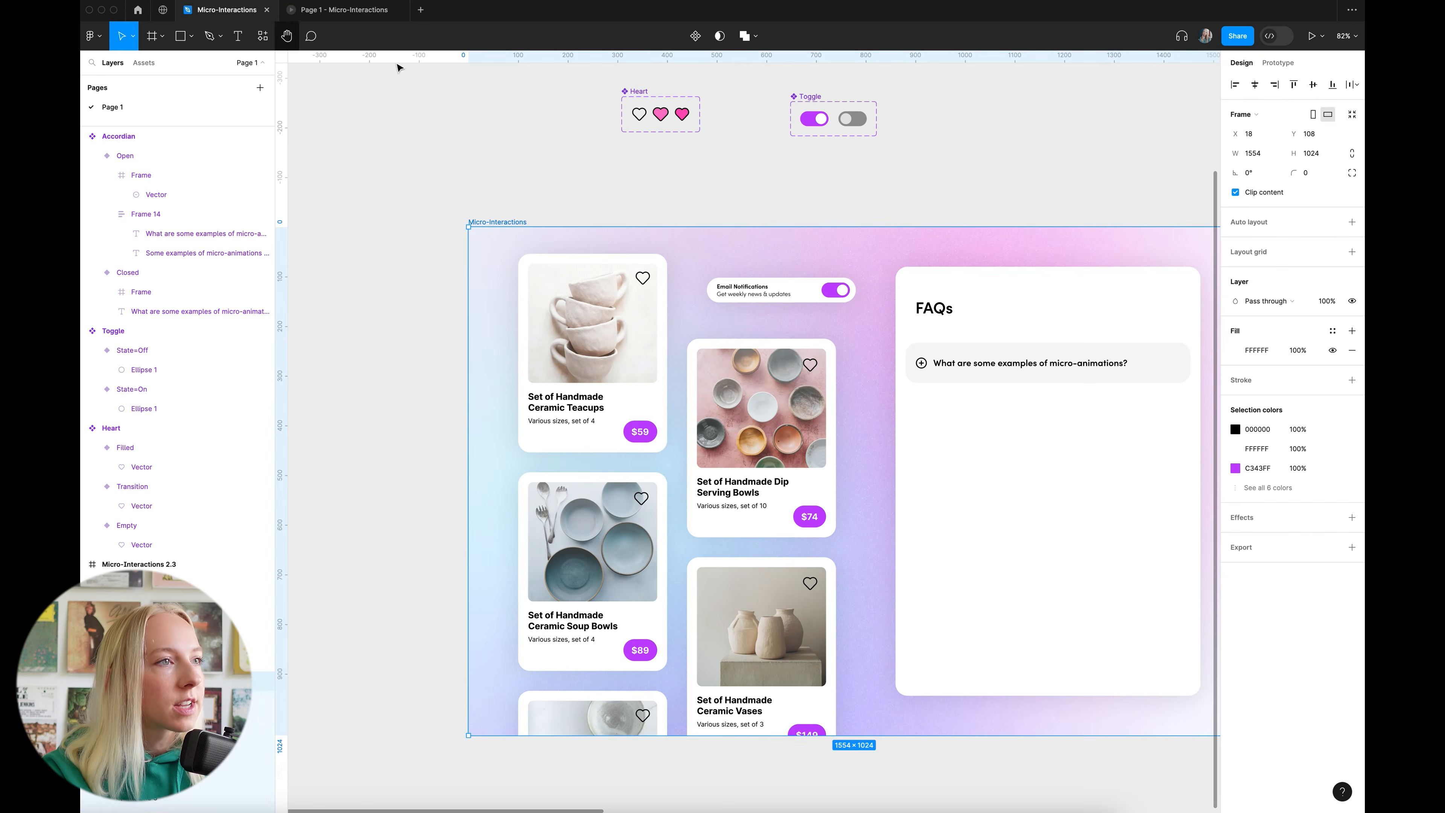
Duplicate the Accordian instance downward inside the FAQs card in the design file until seven evenly spaced items fill the card
left_click(1013, 180)
scroll(948, 184, "down", 3)
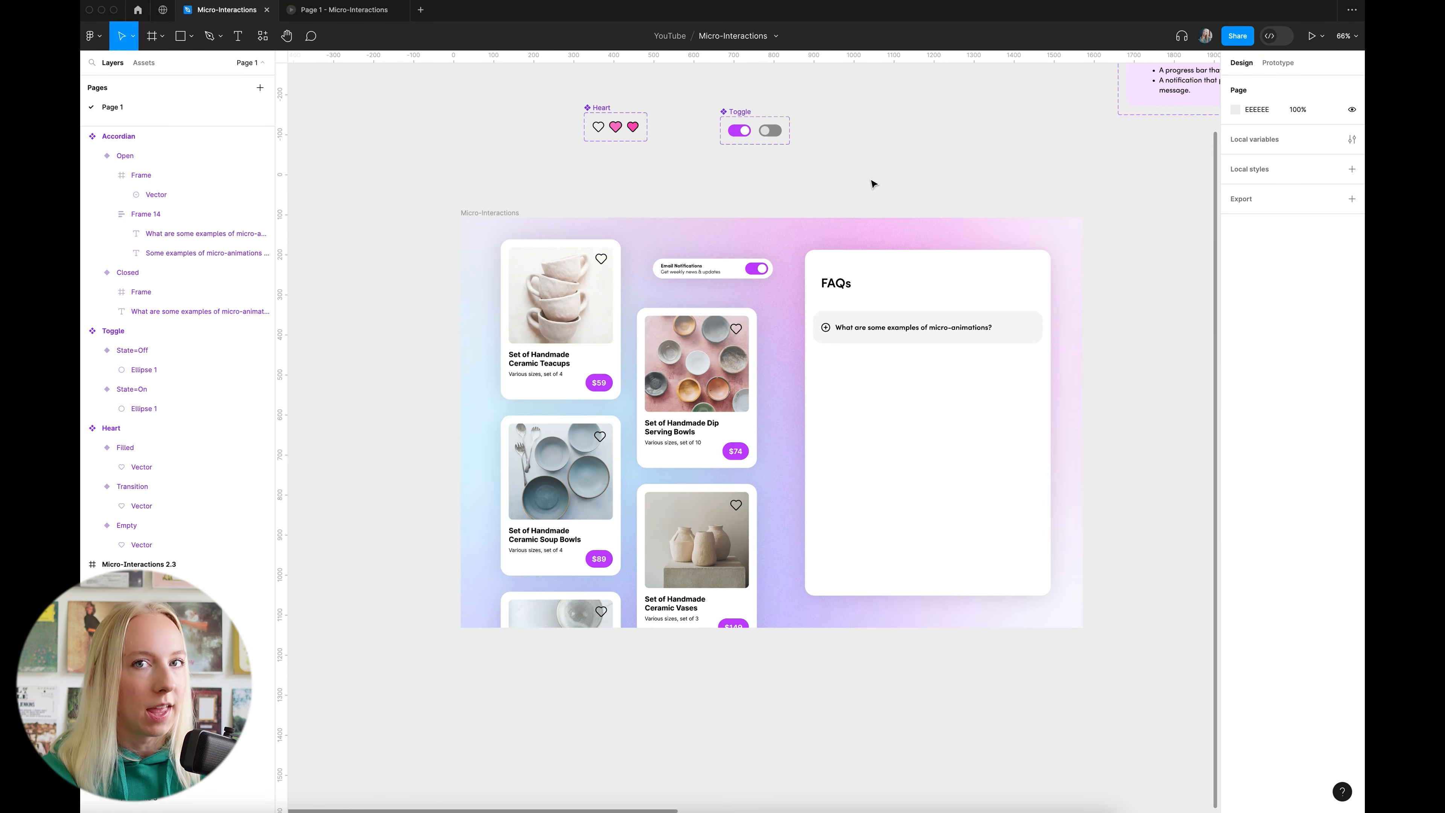
scroll(873, 184, "right", 3)
scroll(893, 361, "up", 4)
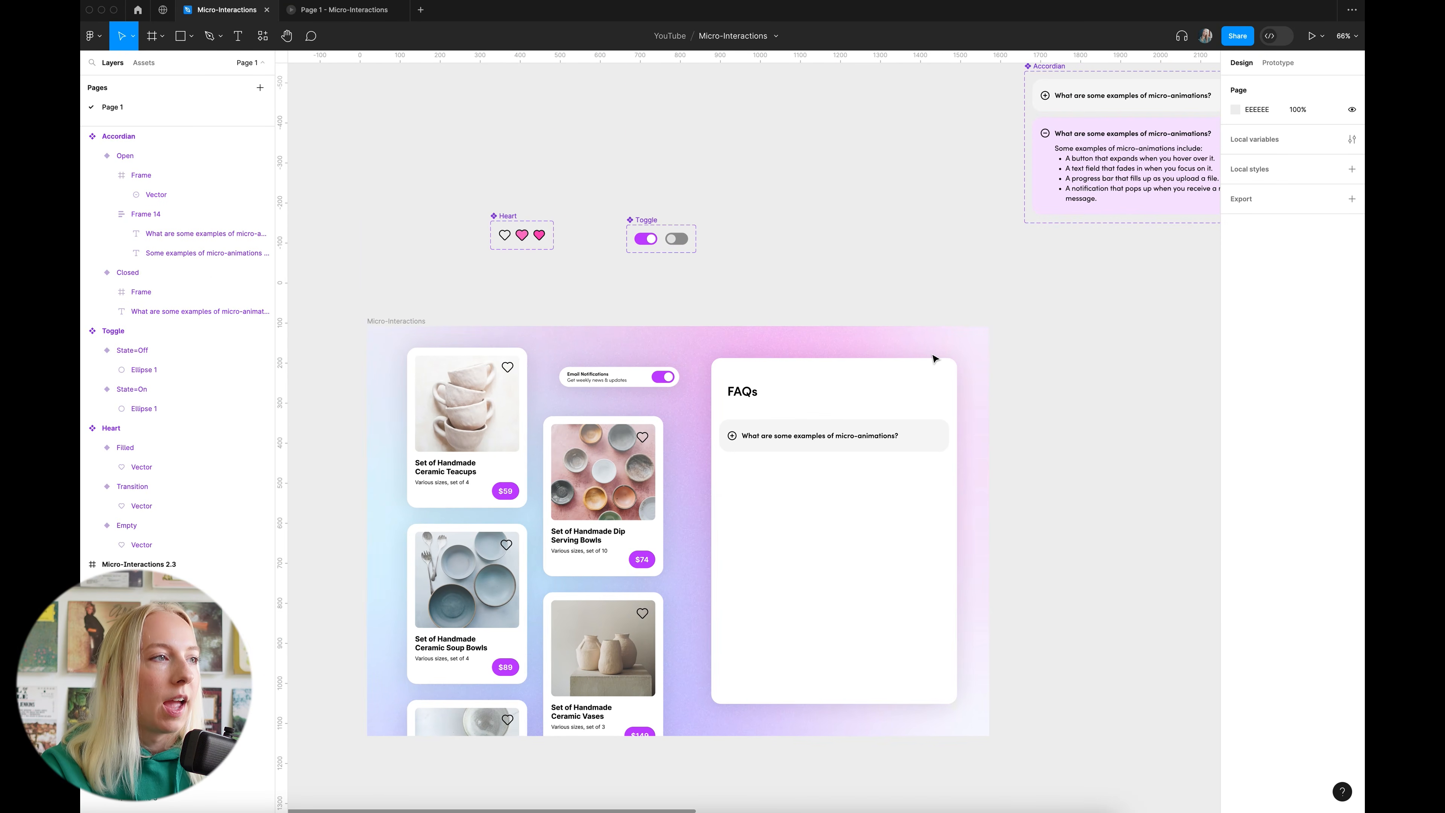
scroll(853, 347, "down", 5)
left_click(802, 338)
scroll(954, 254, "up", 3)
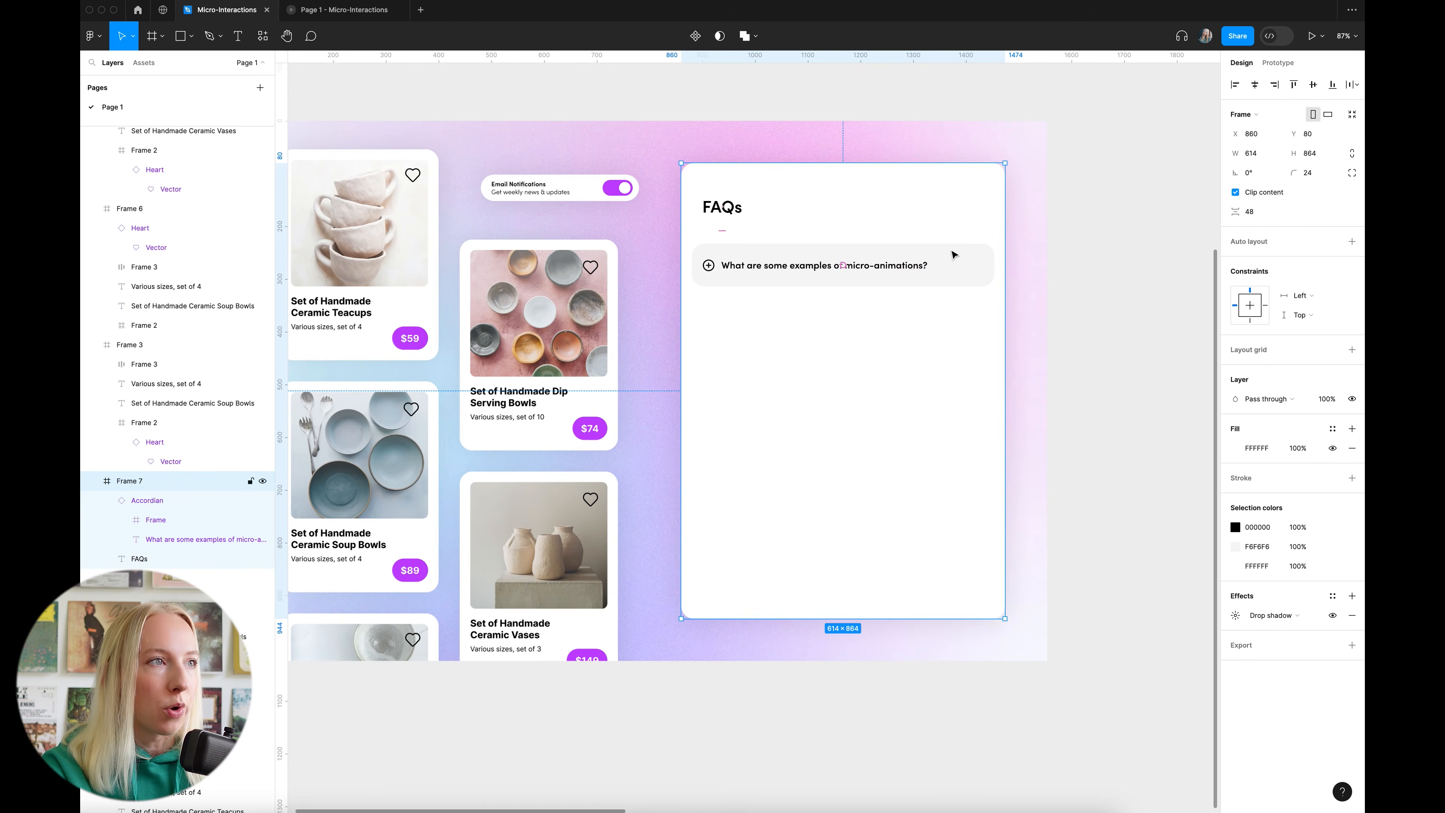
scroll(986, 310, "up", 2)
left_click(907, 269)
left_click_drag(932, 271, 955, 325)
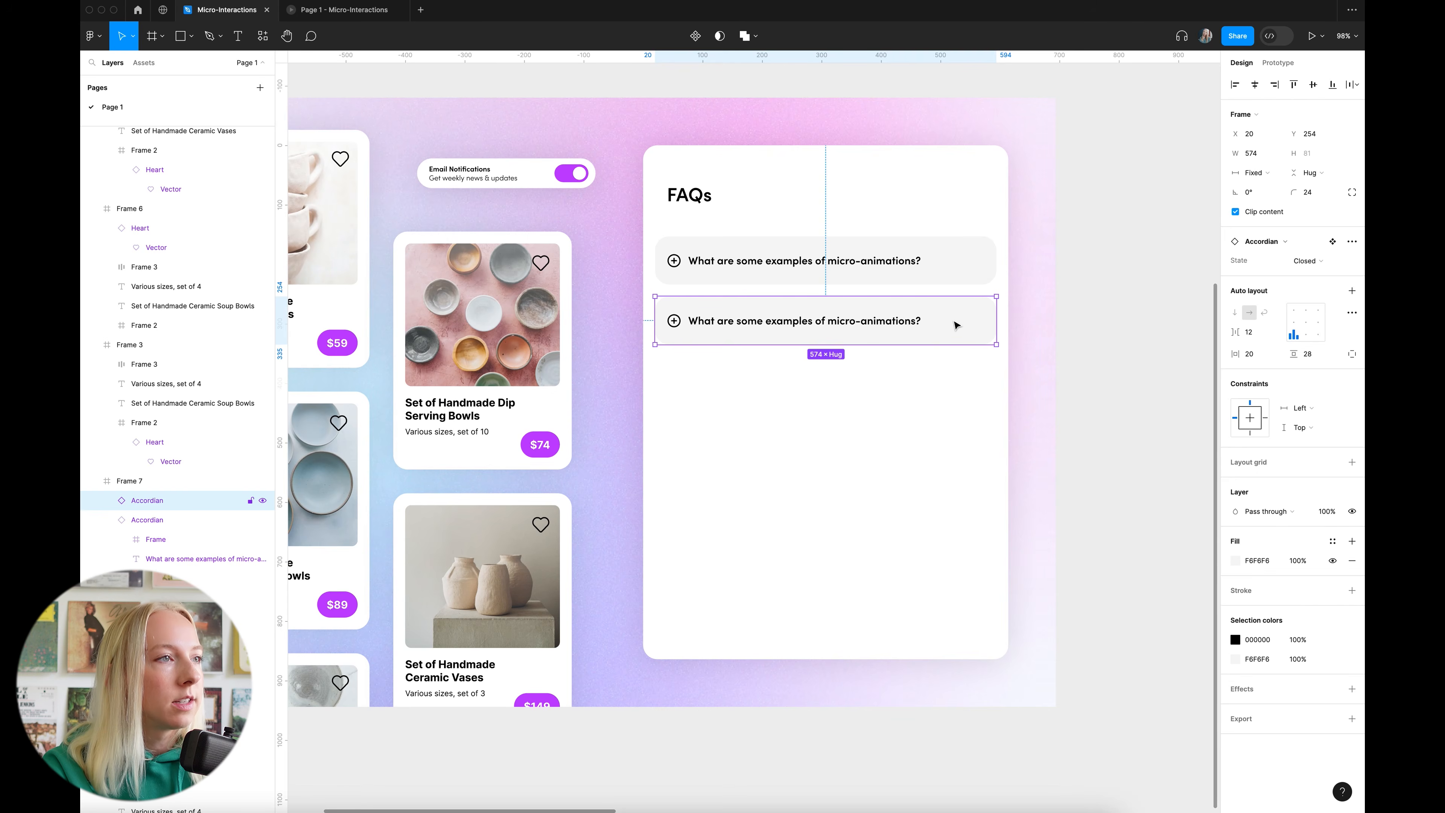
key("super+f")
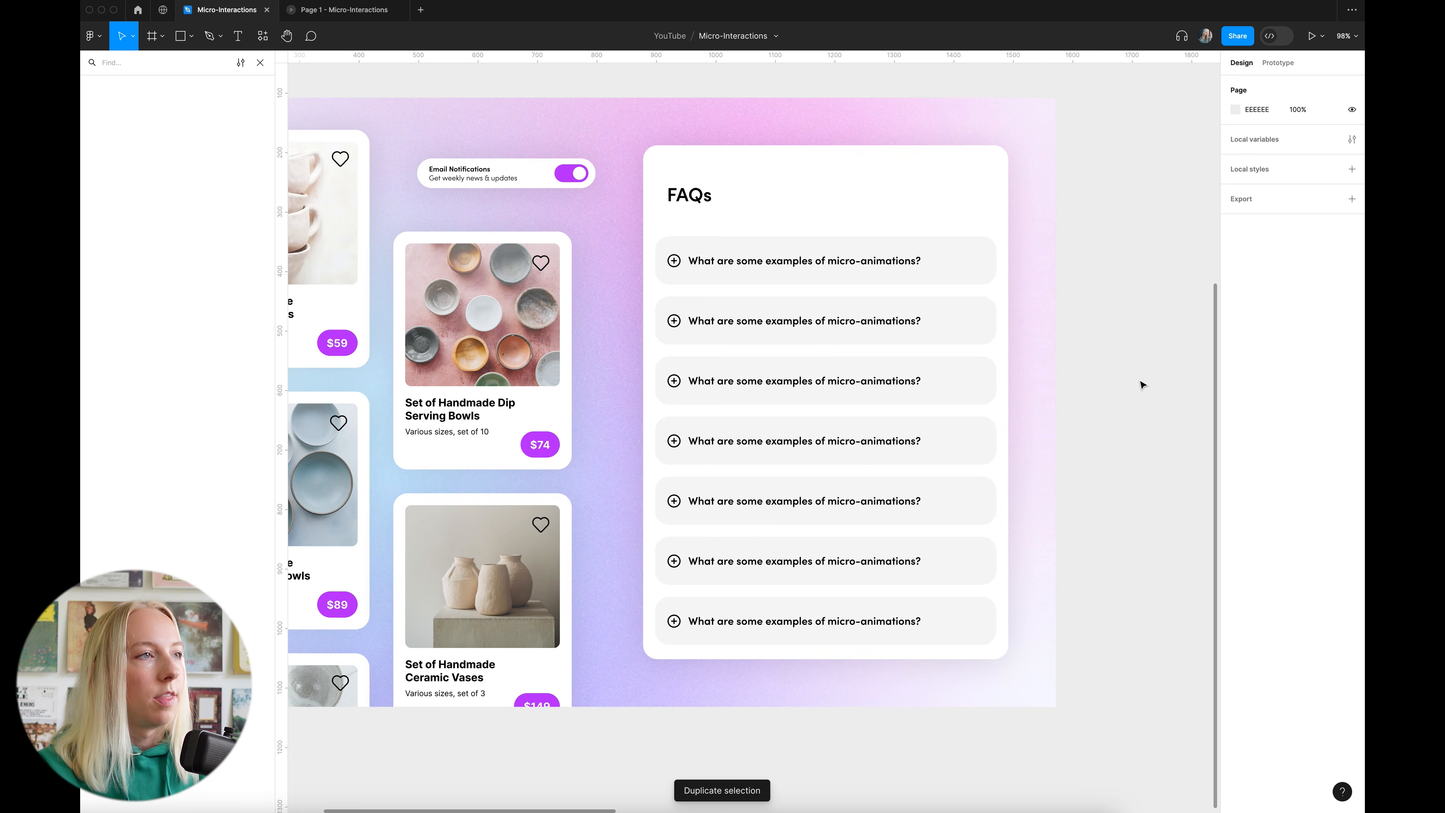
left_click_drag(950, 199, 835, 184)
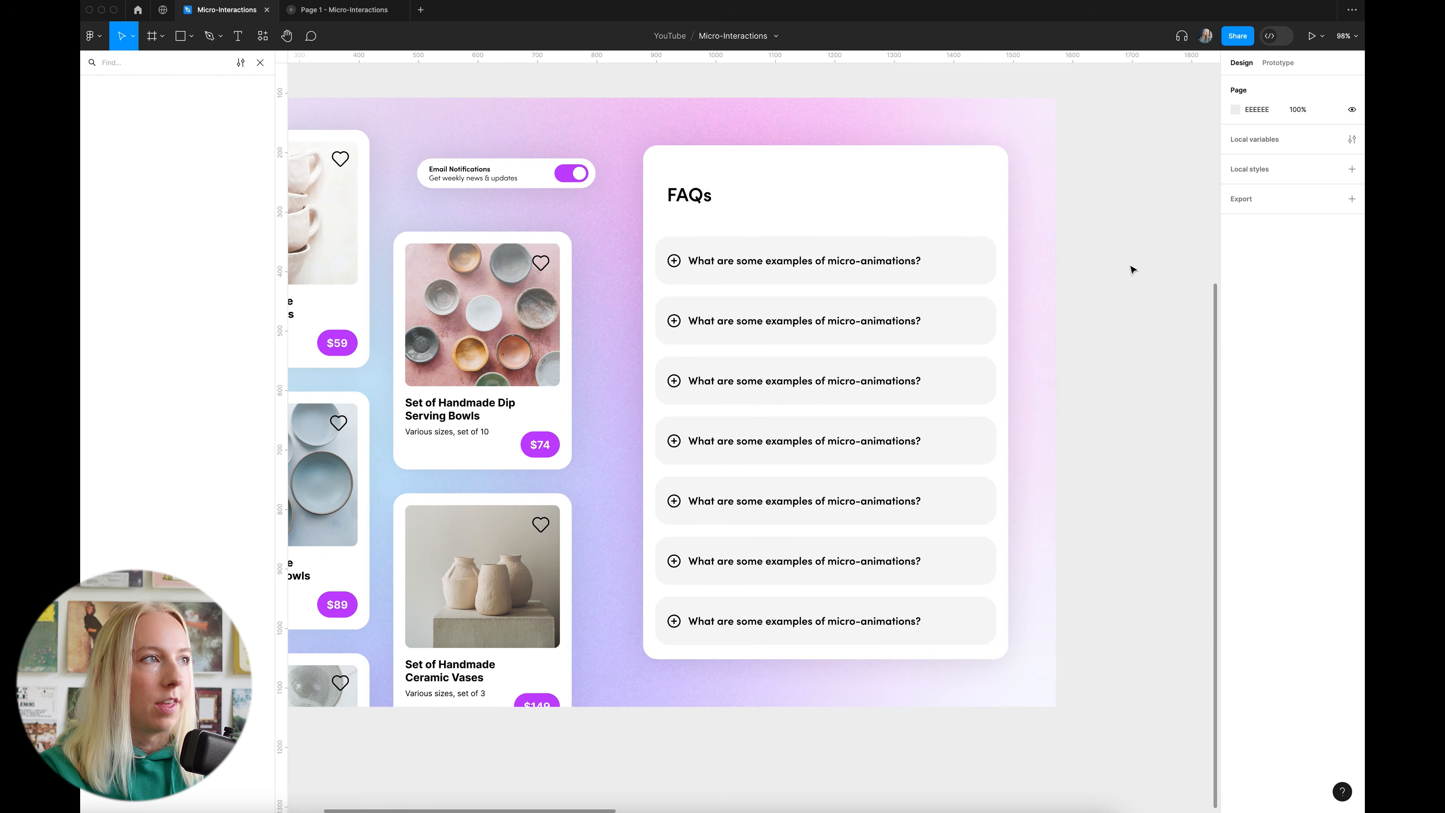
Add vertical auto layout to the FAQs card frame and set the gap between its items to 20
left_click(887, 209)
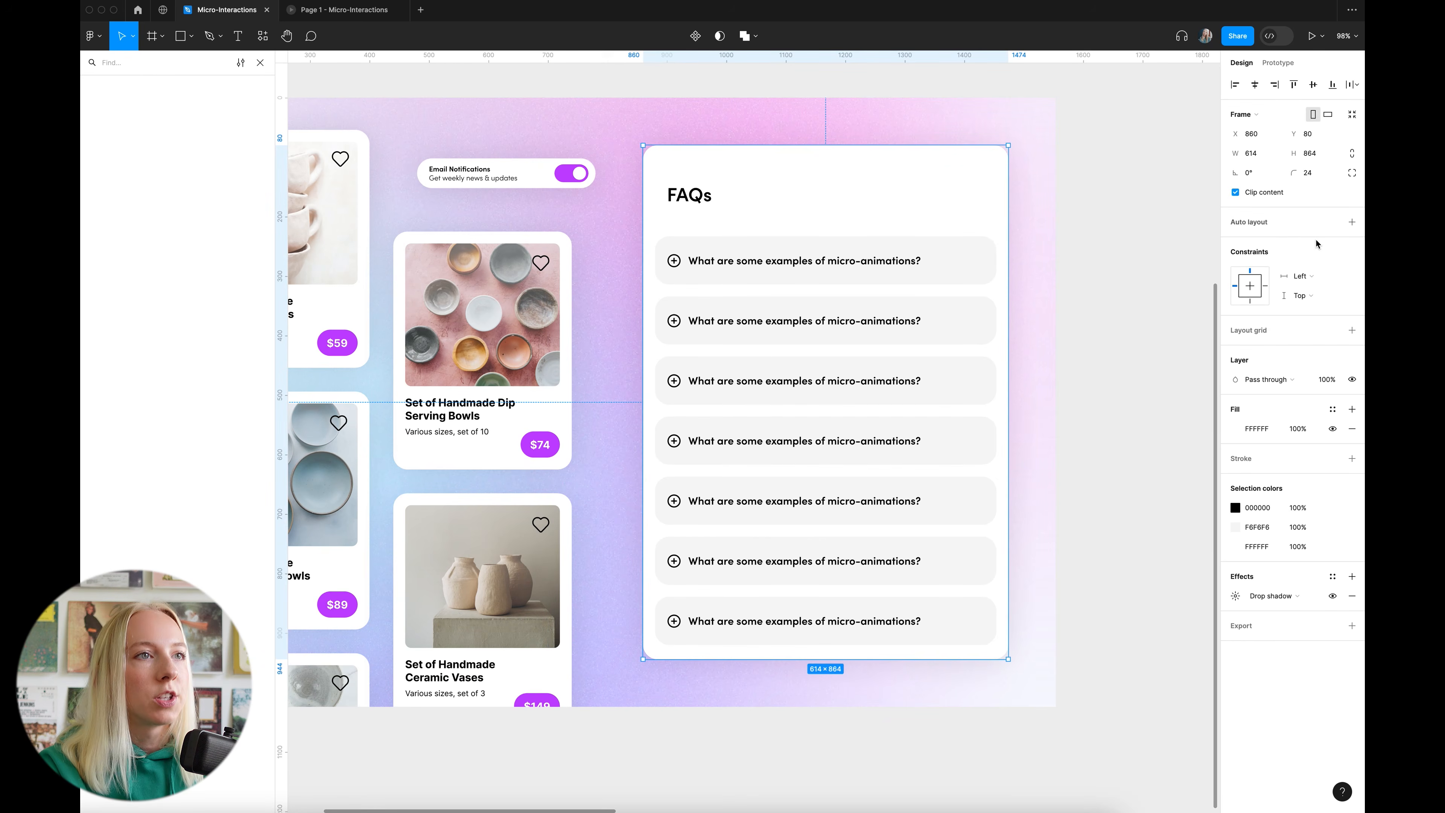
left_click(1352, 223)
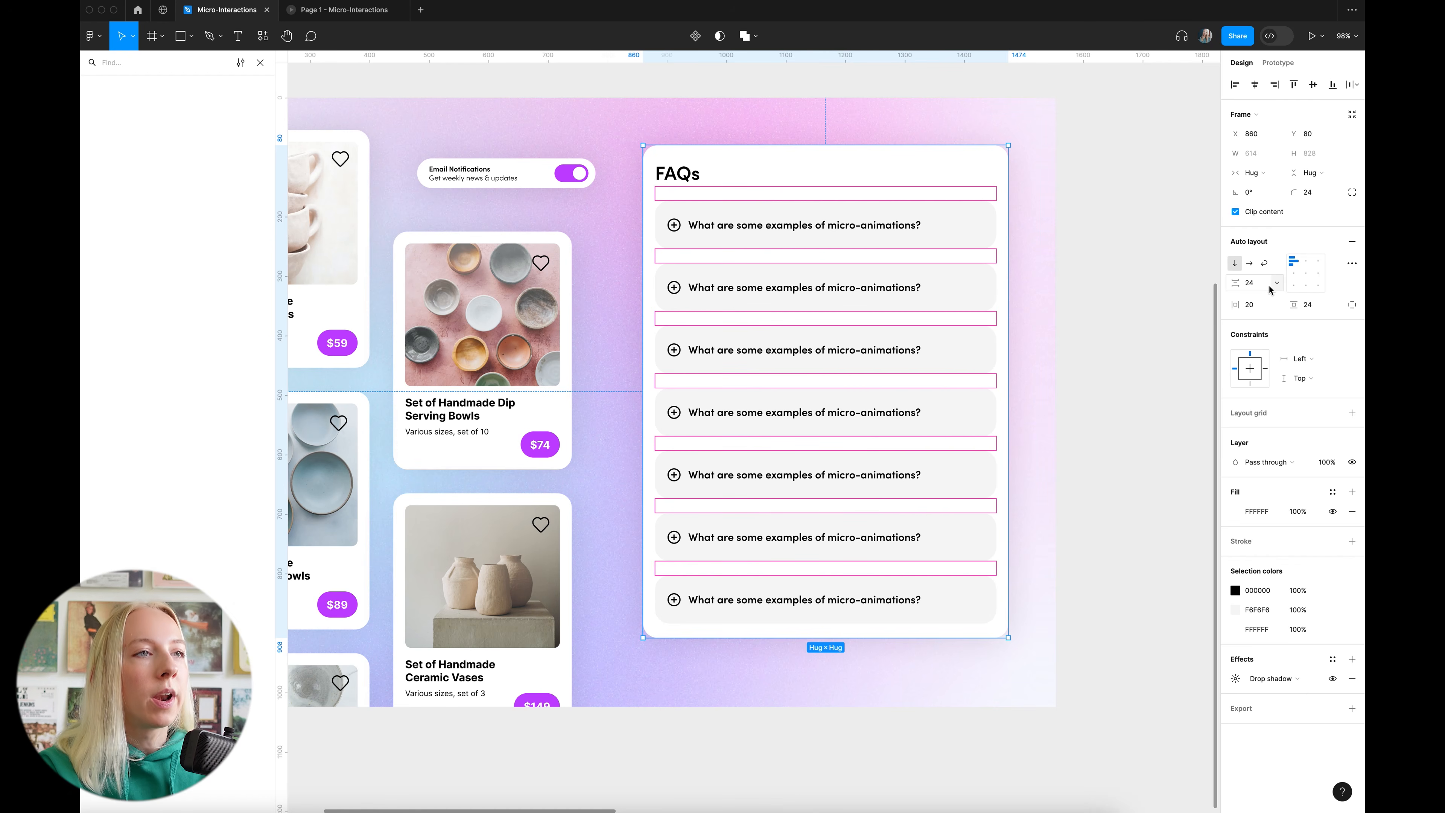
left_click(1258, 284)
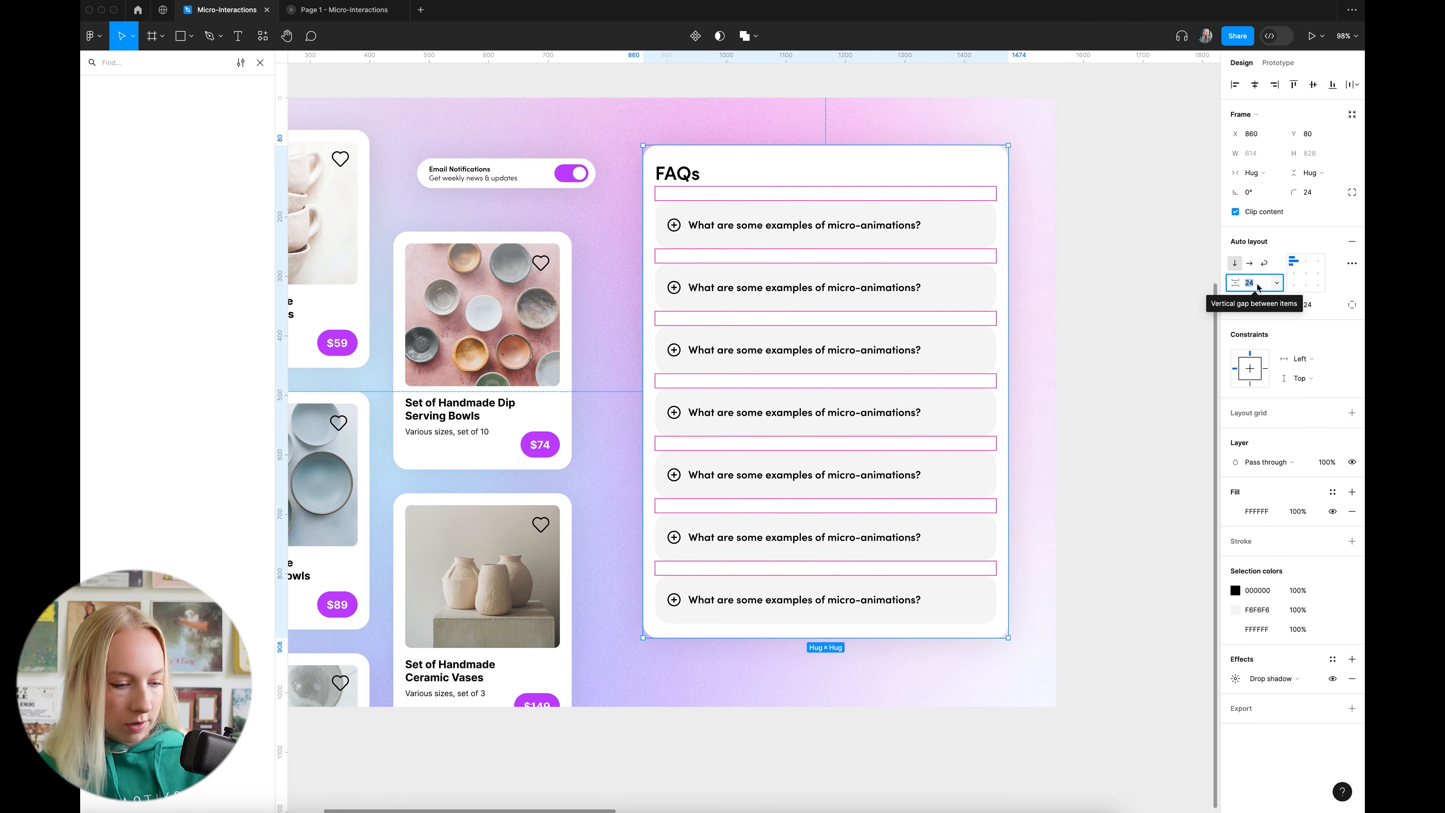
type("20")
key("Return")
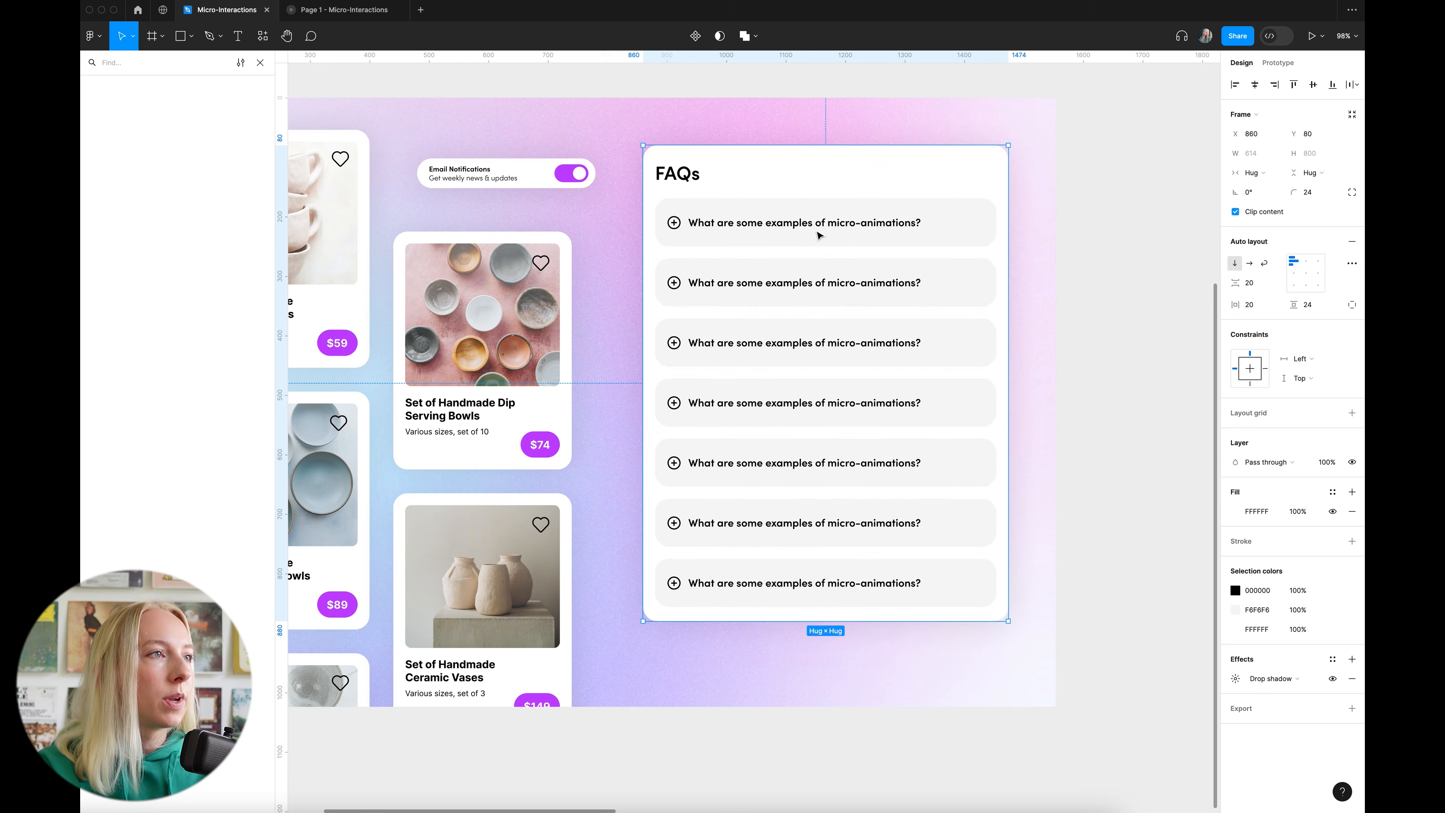
Wrap the seven Accordian instances in the FAQs card in their own frame and give that frame vertical auto layout with a 20 gap
left_click(830, 226)
left_click(842, 284, "shift")
left_click(853, 345, "shift")
left_click(865, 404, "shift")
left_click(875, 464, "shift")
left_click(887, 524, "shift")
left_click(900, 587, "shift")
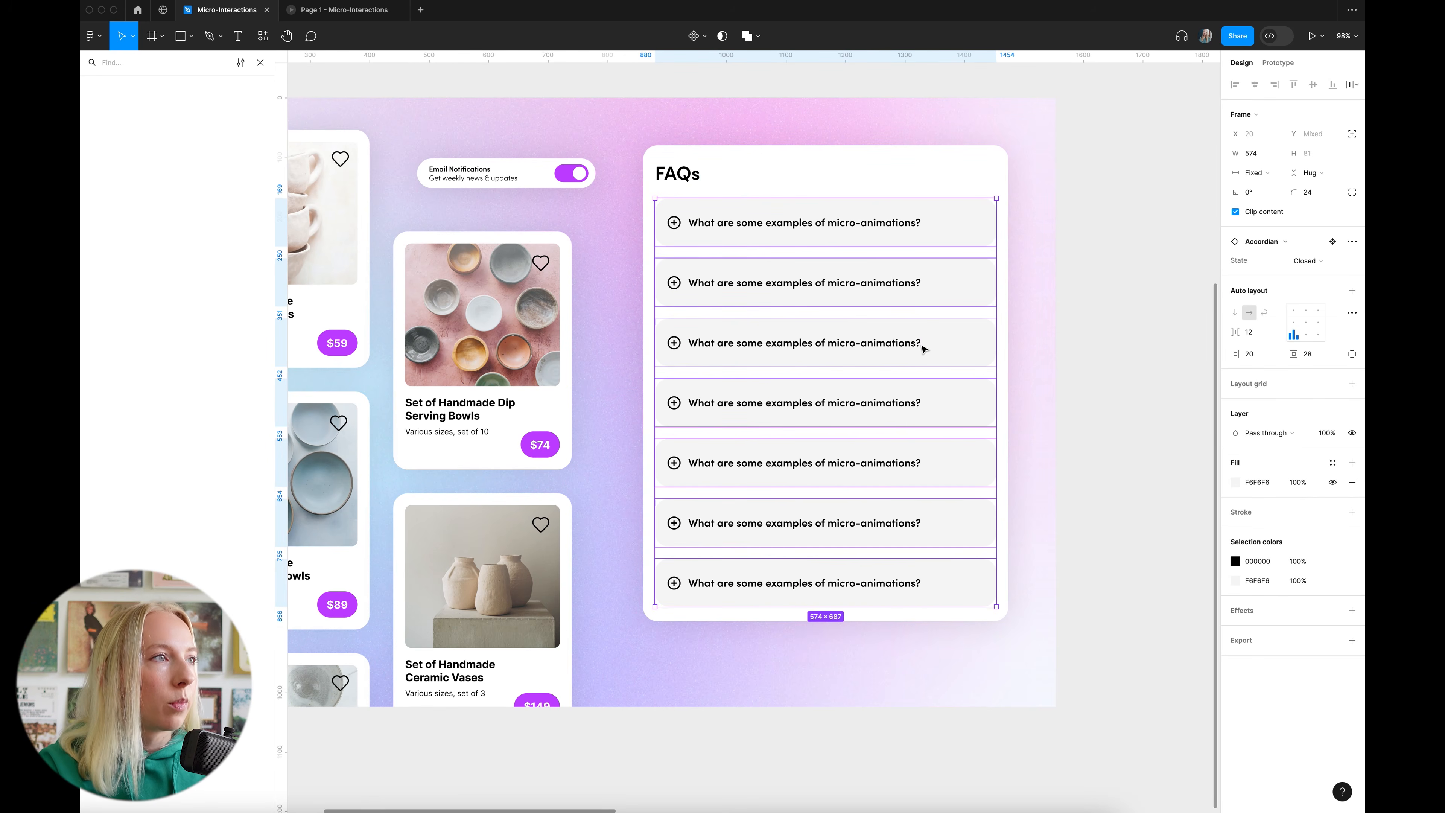
right_click(917, 293)
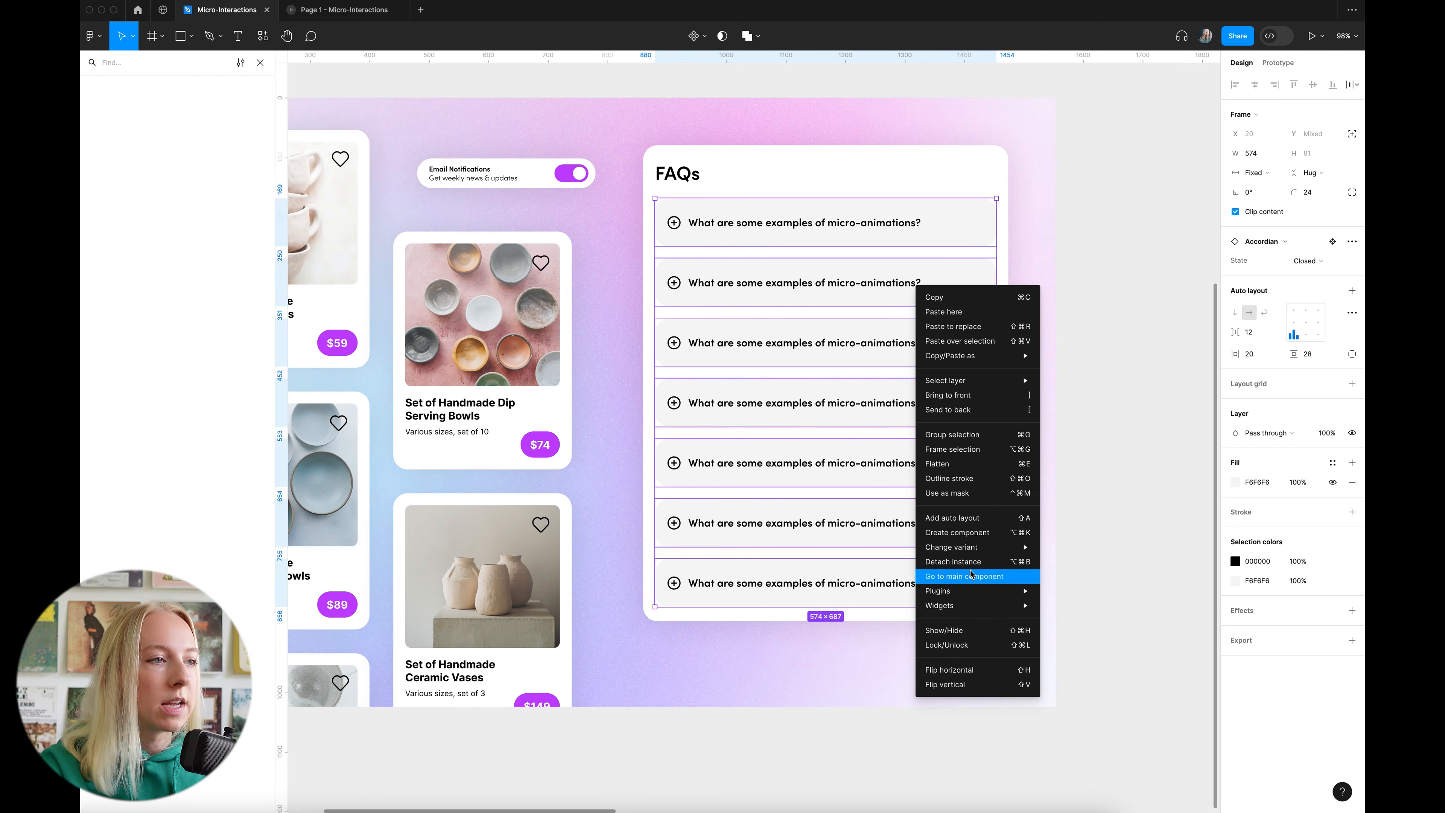
left_click(971, 450)
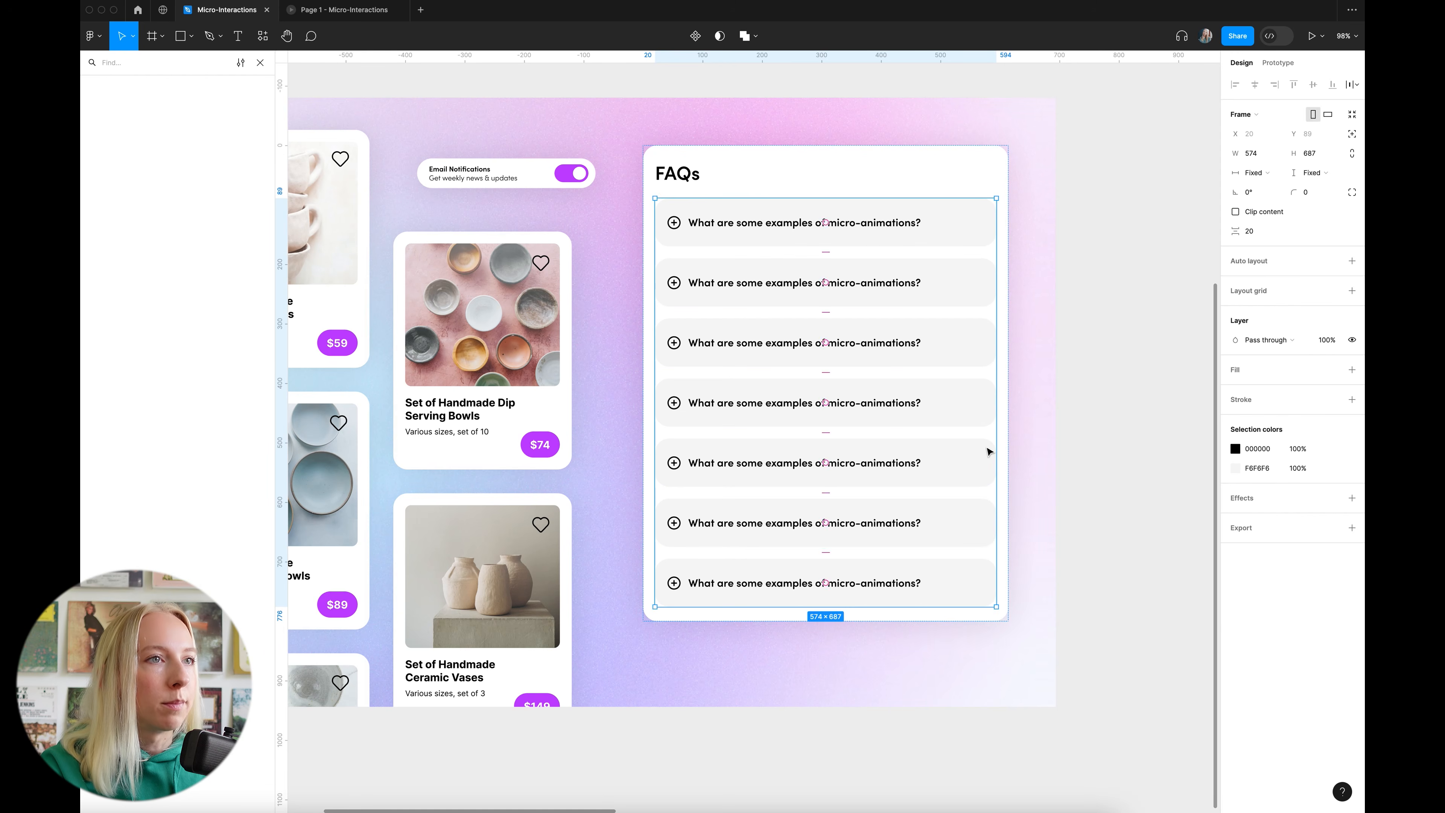
left_click(1351, 261)
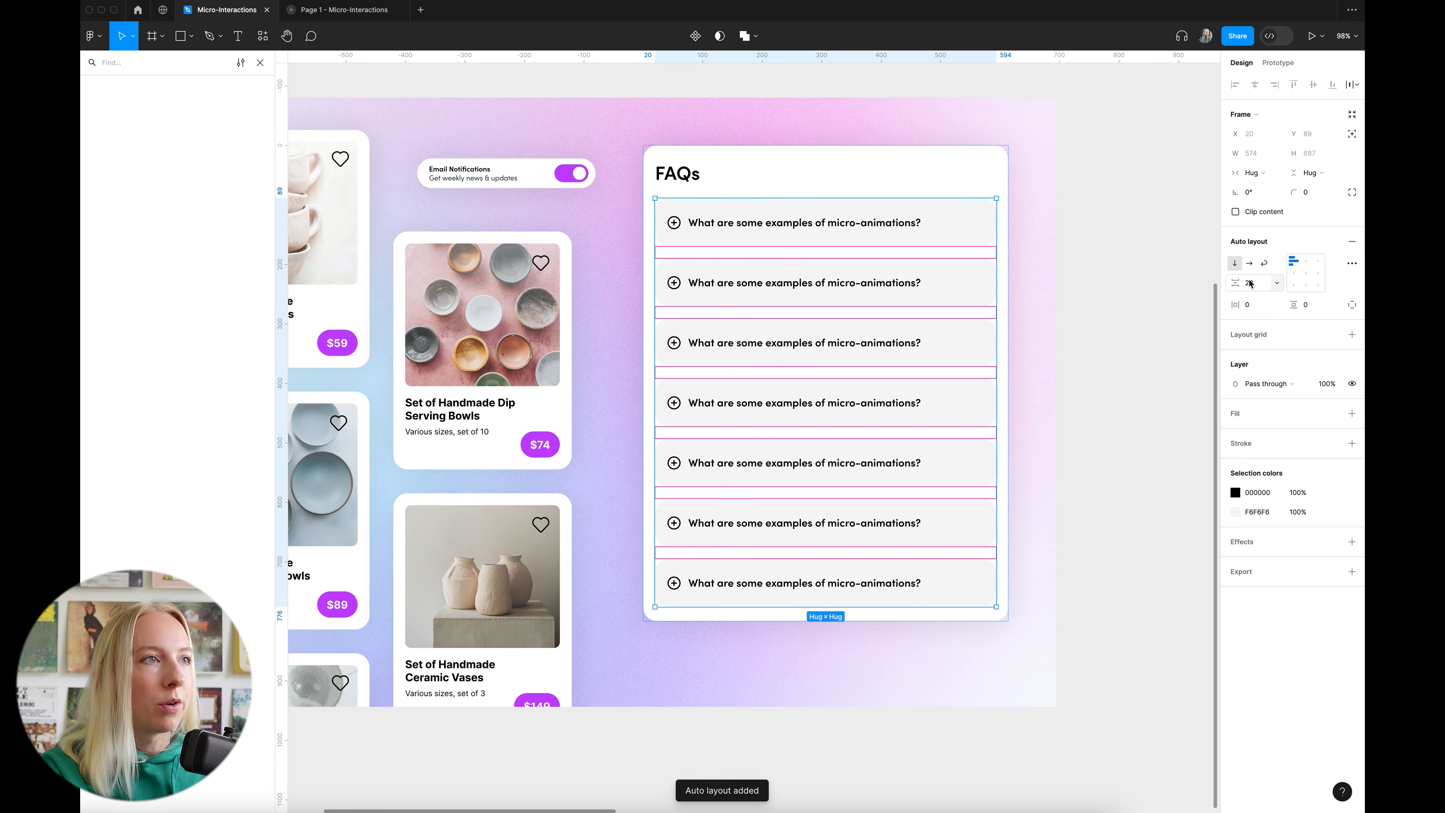
left_click(1096, 293)
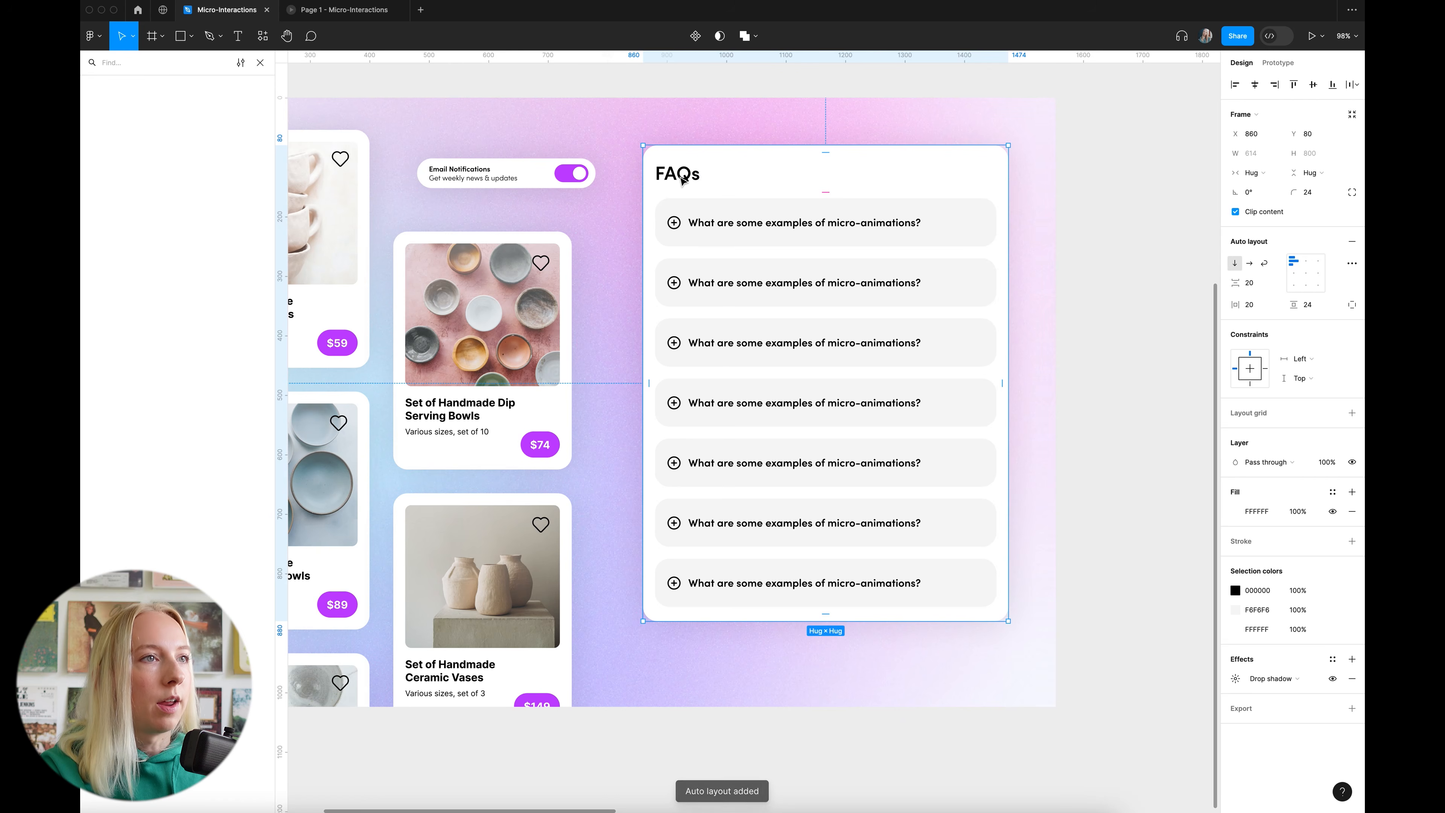
Switch the FAQs card to individual paddings and adjust its top padding, trying 60 and settling on 40
left_click(1316, 311)
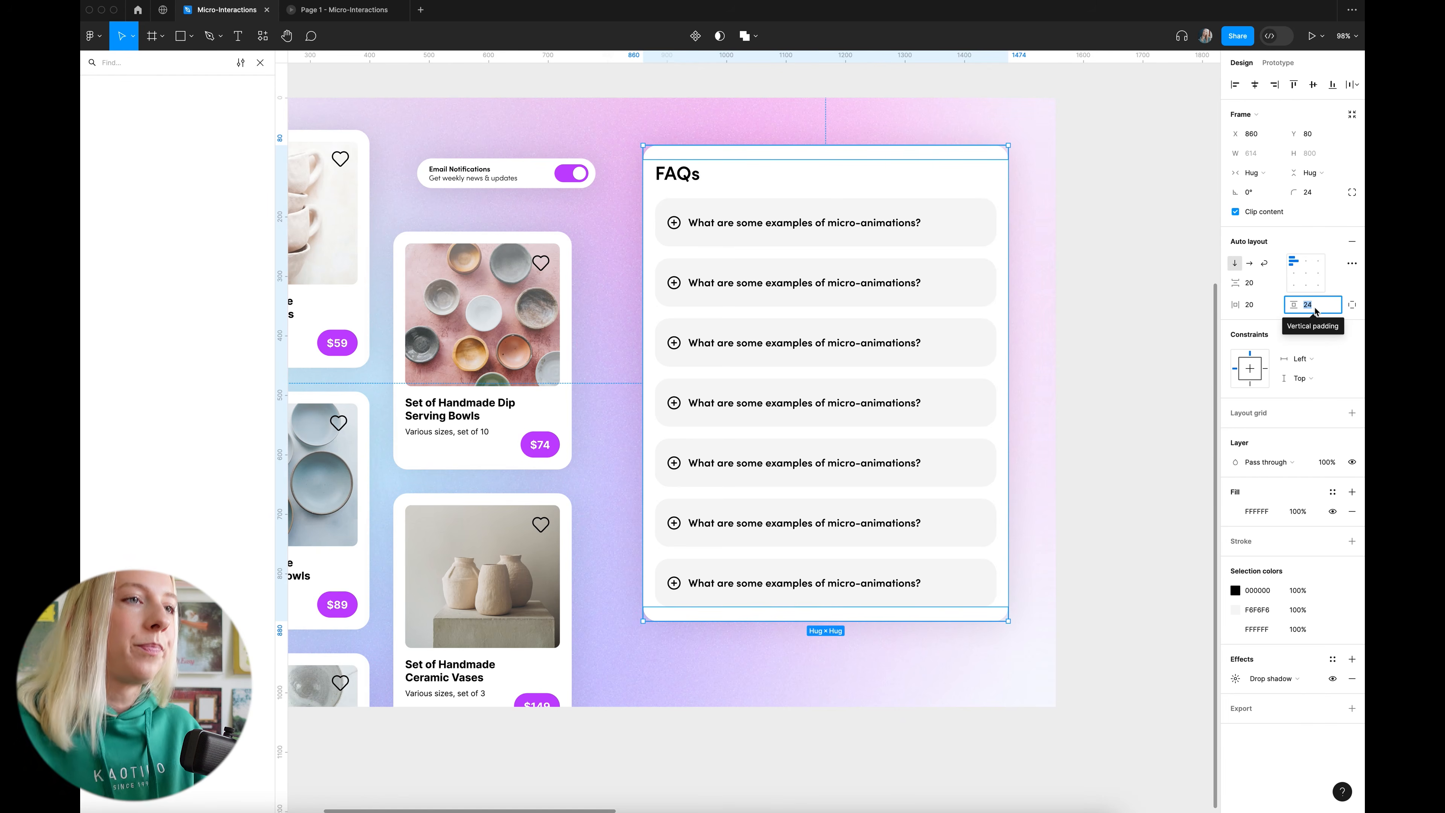
left_click(1352, 304)
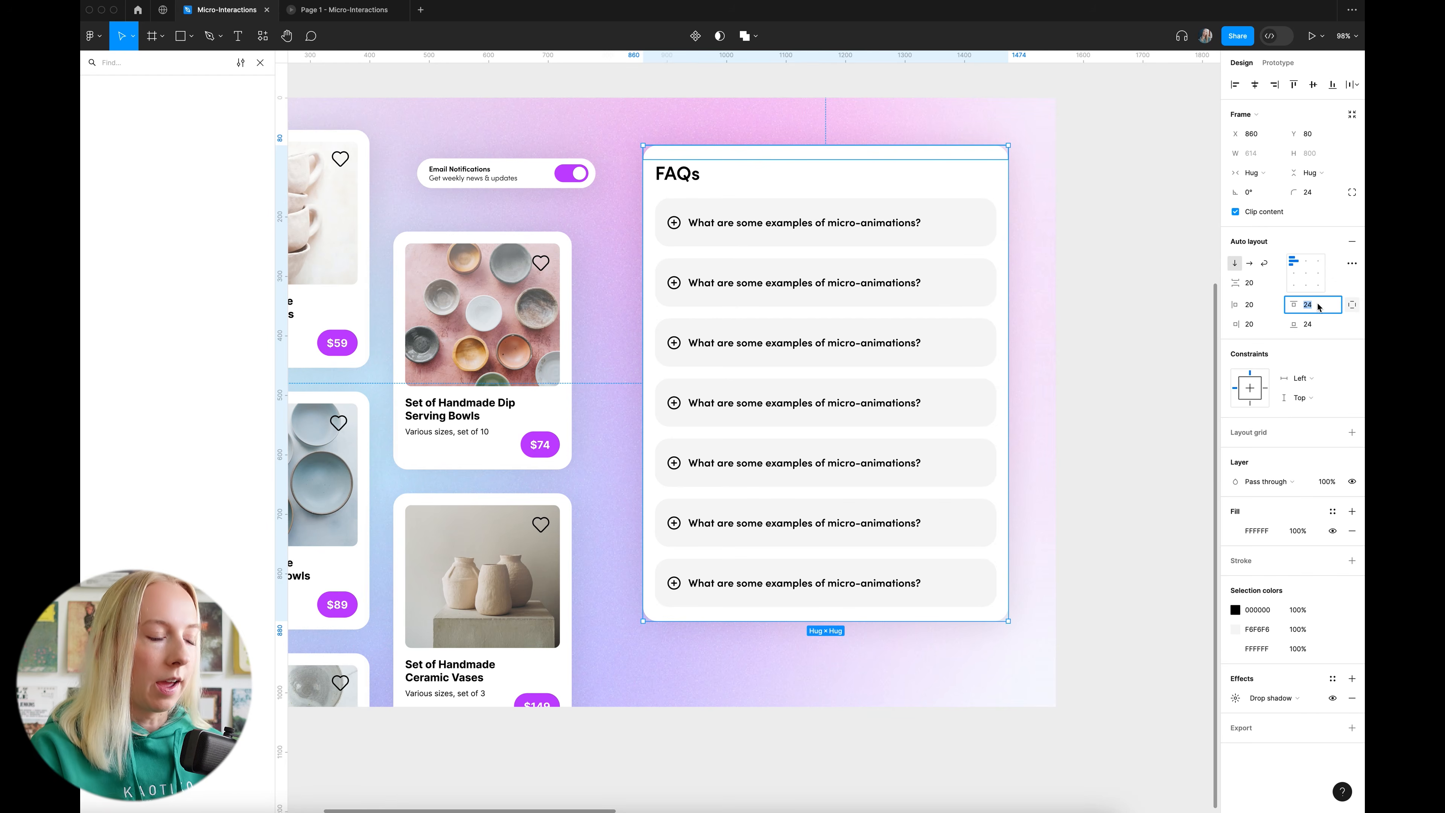
type("60")
key("Return")
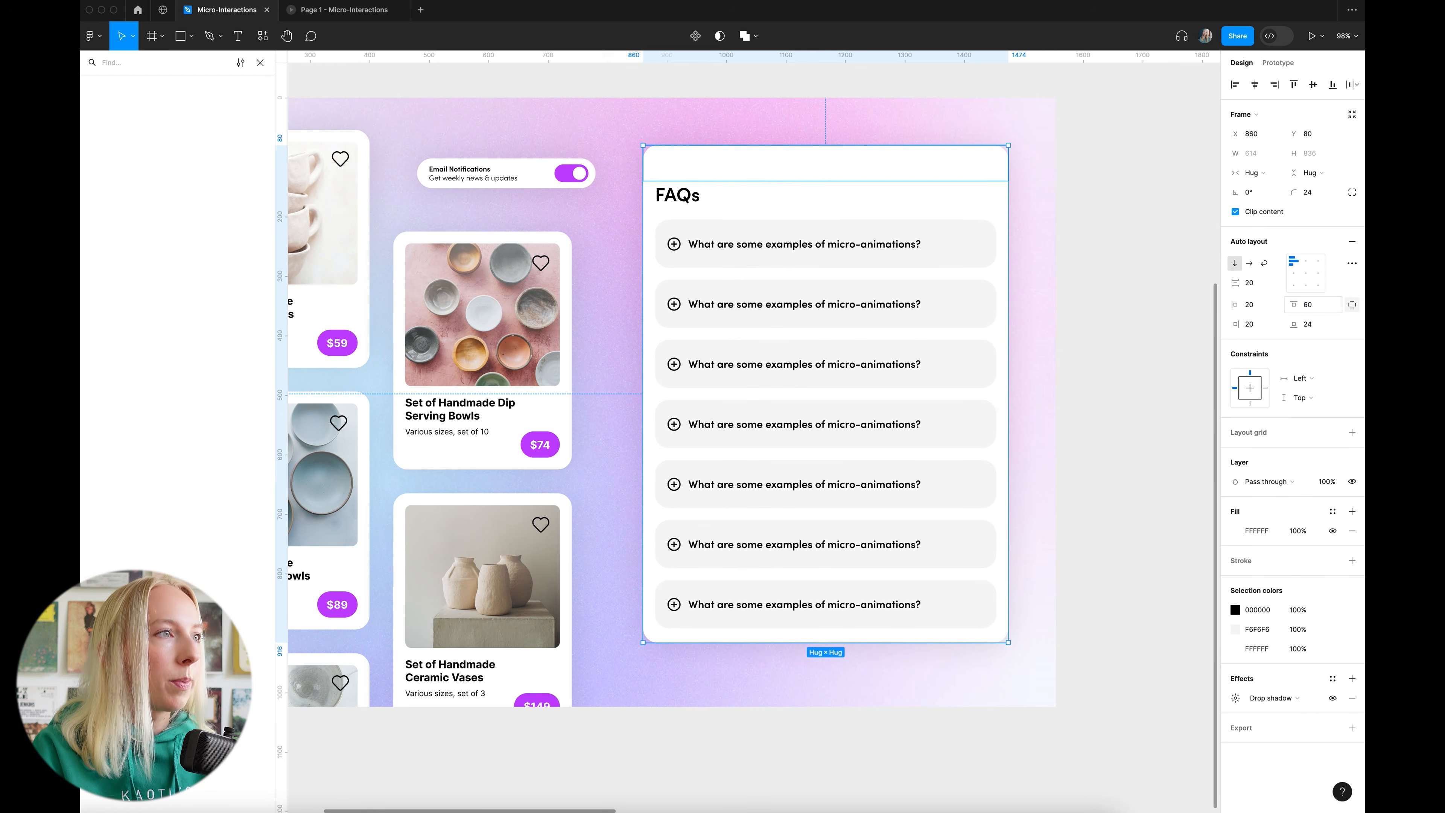
left_click(1317, 309)
type("40")
key("Return")
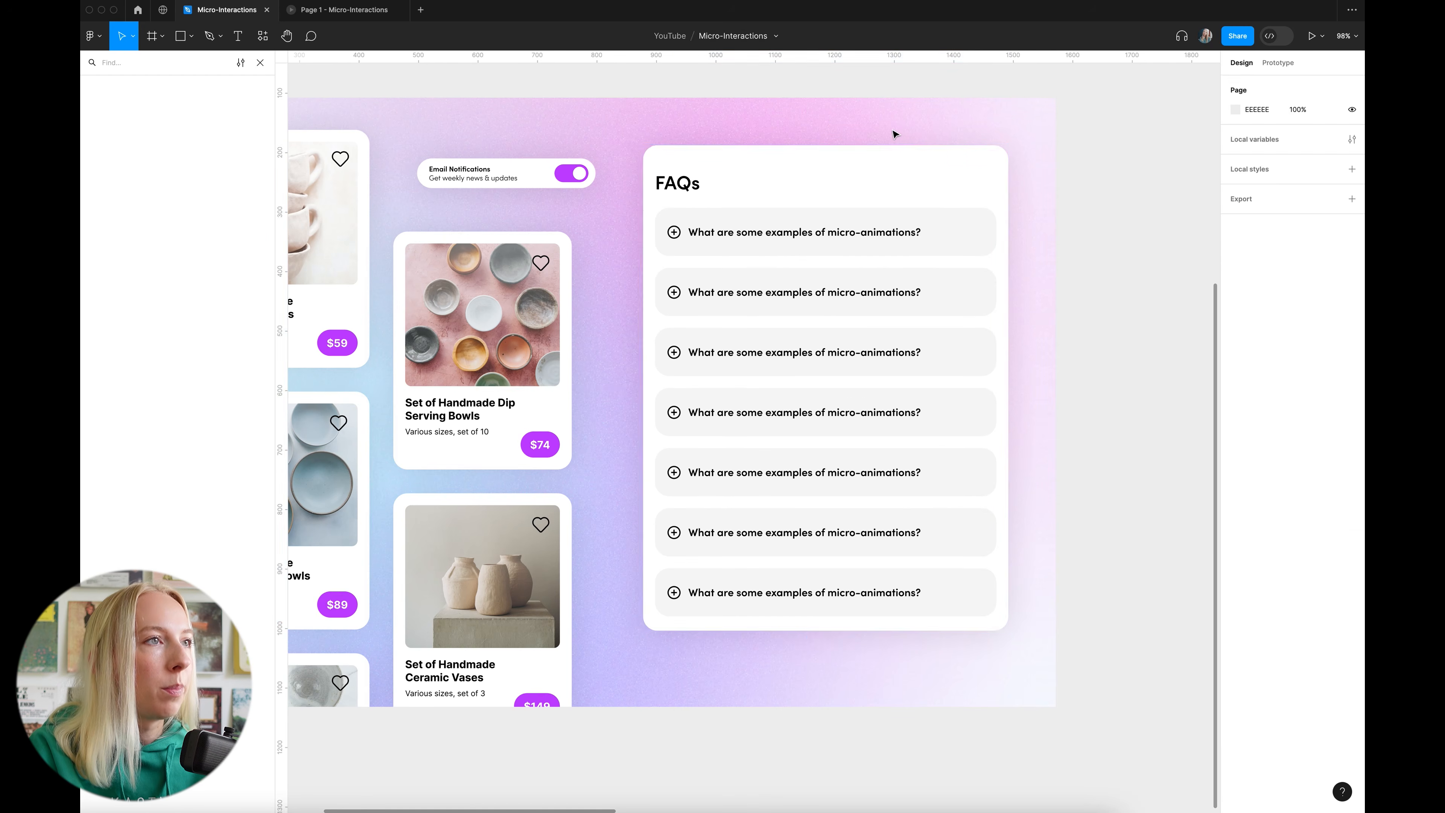
Set the FAQs card's left and right padding to 40 each and shift the card slightly left on the page
left_click(1254, 306)
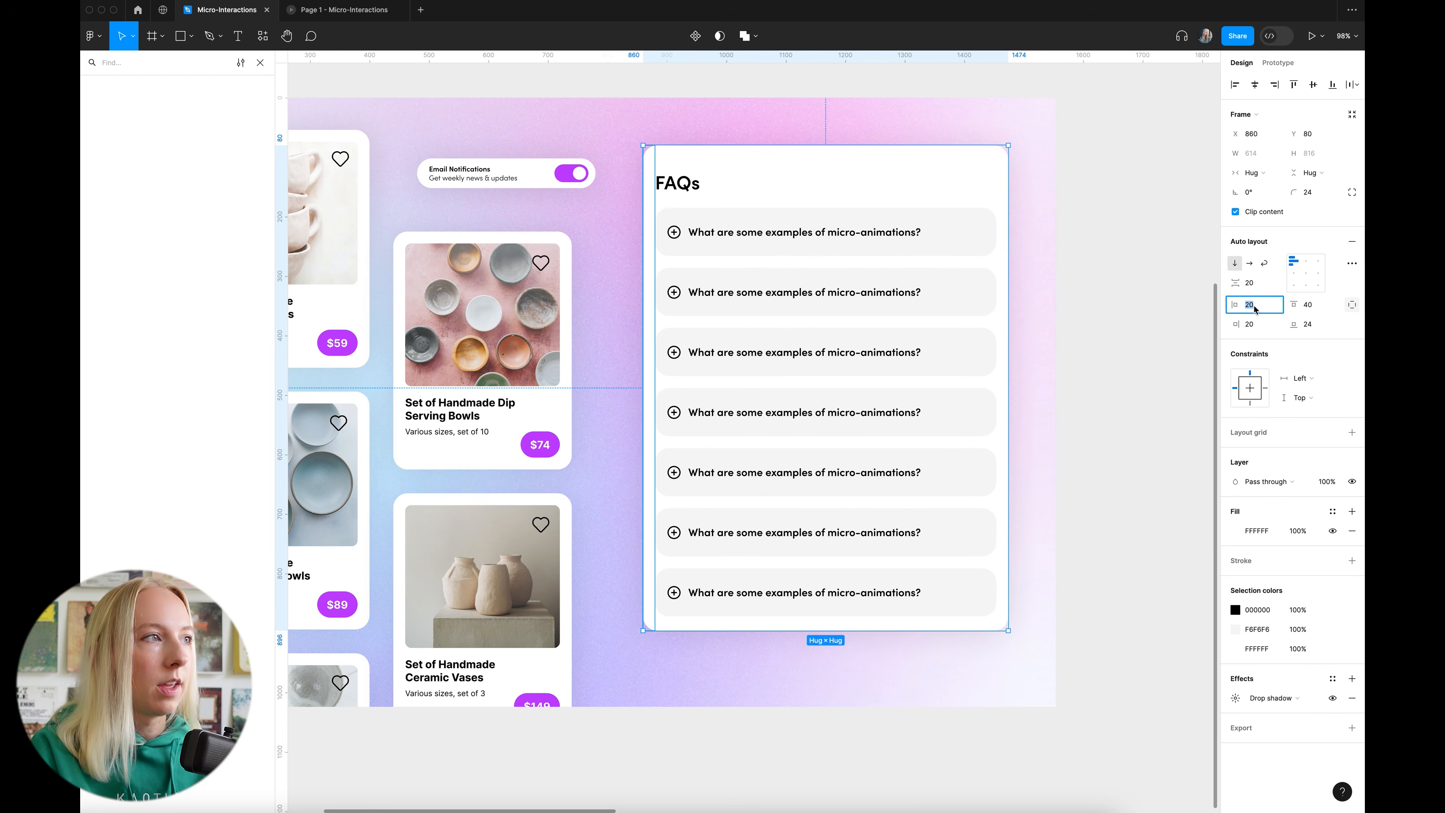
type("40")
key("Return")
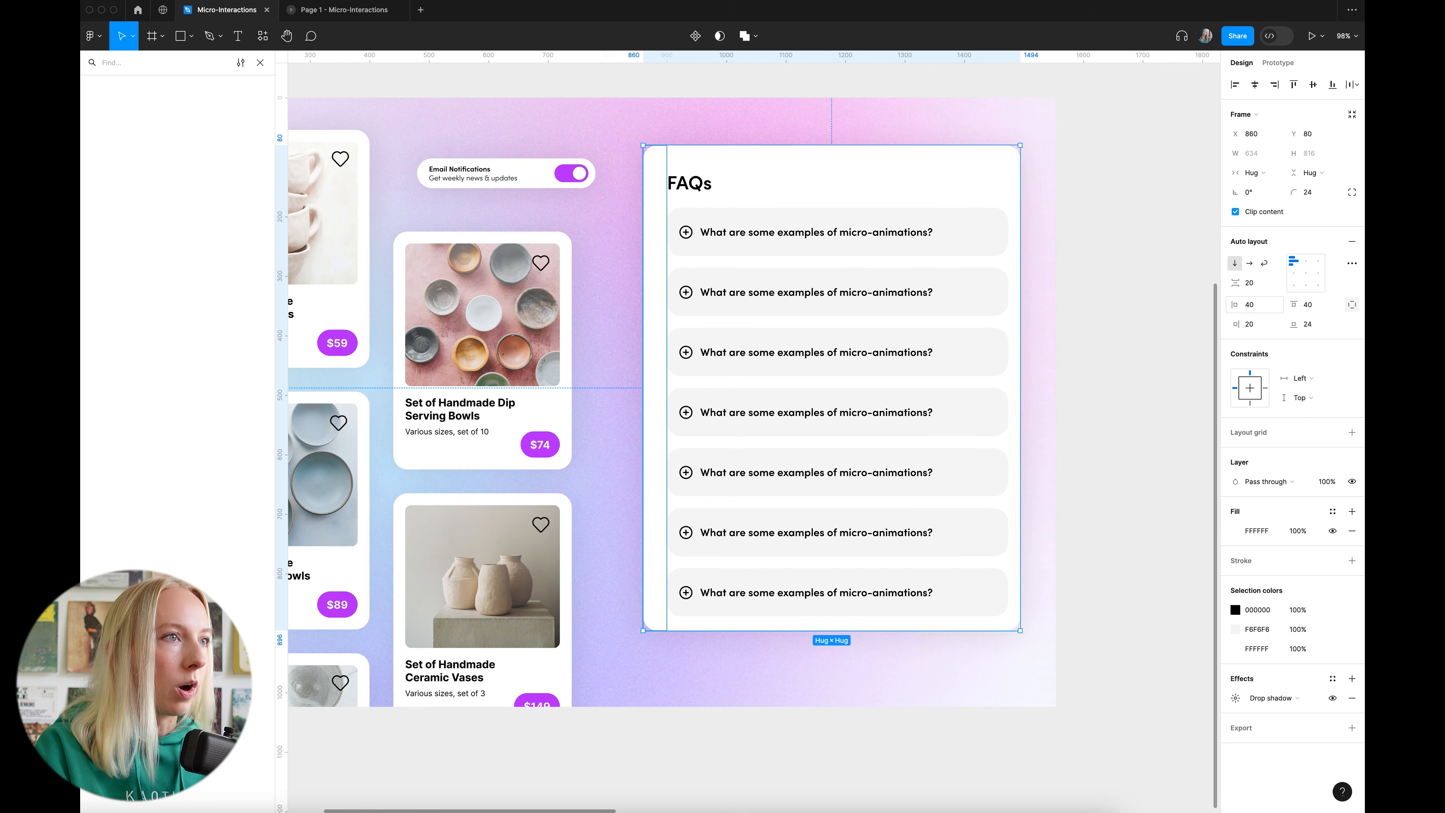
left_click(1261, 326)
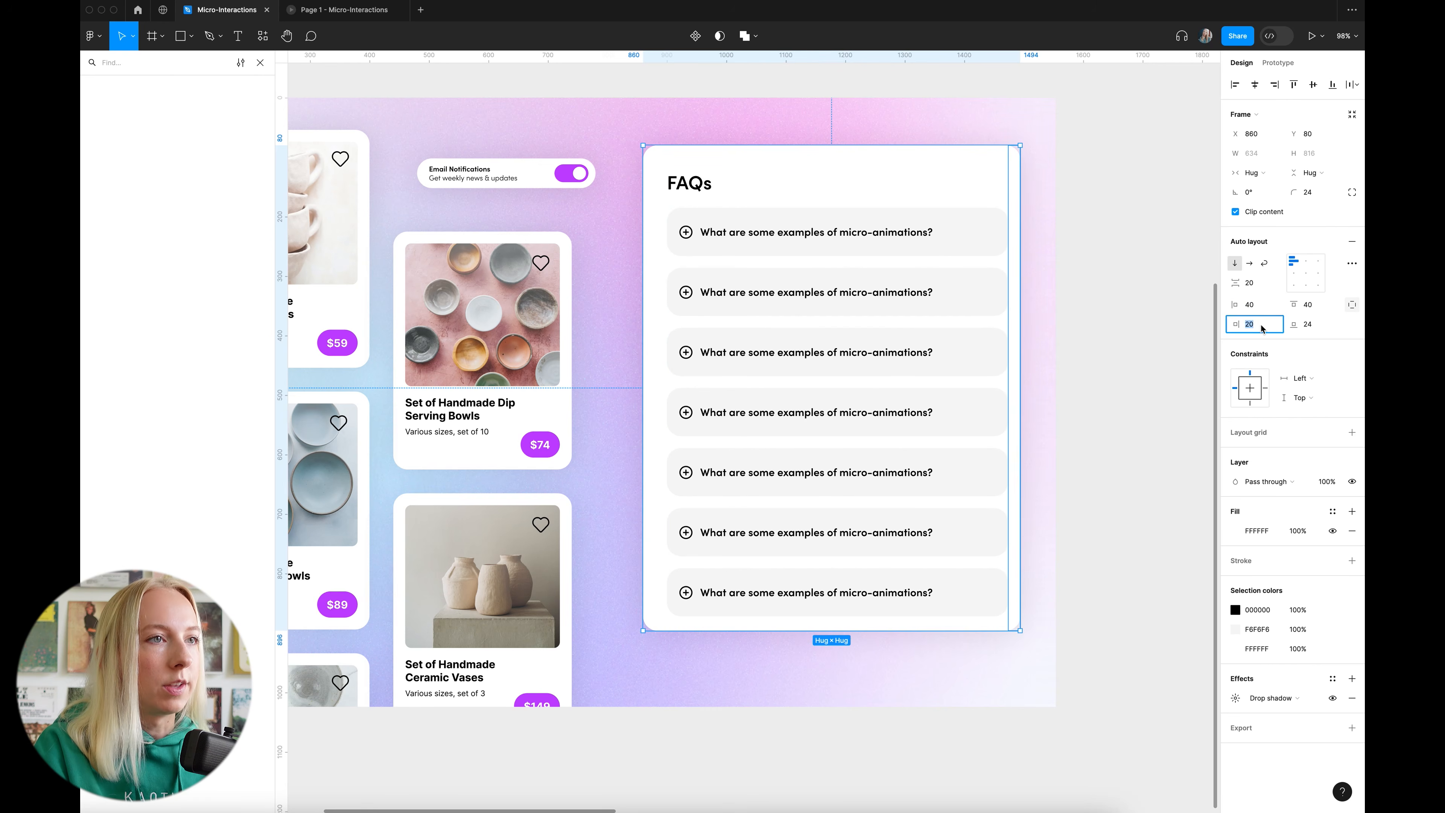
type("40")
key("Return")
key("Escape")
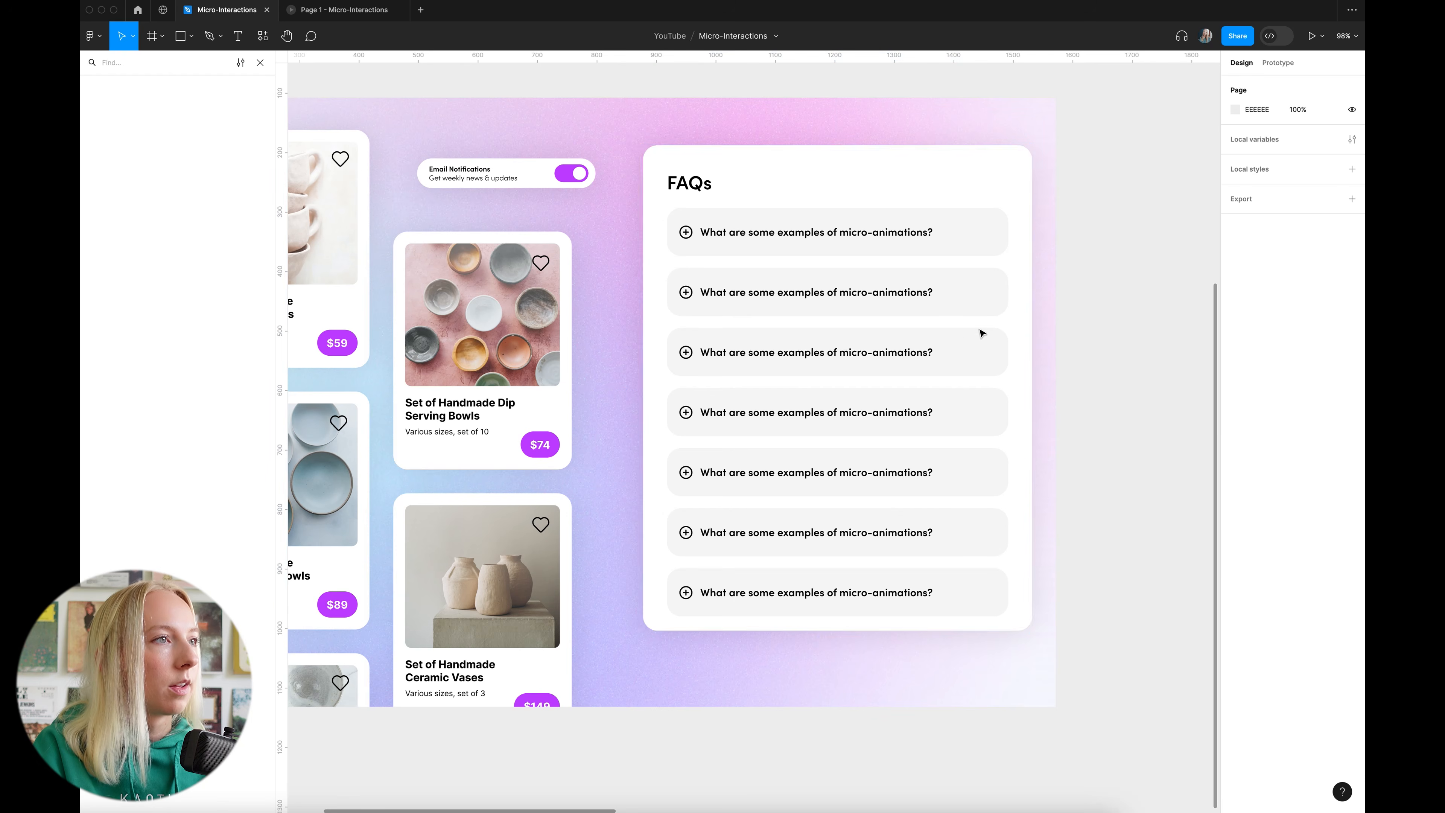
left_click_drag(955, 336, 942, 340)
left_click(1109, 345)
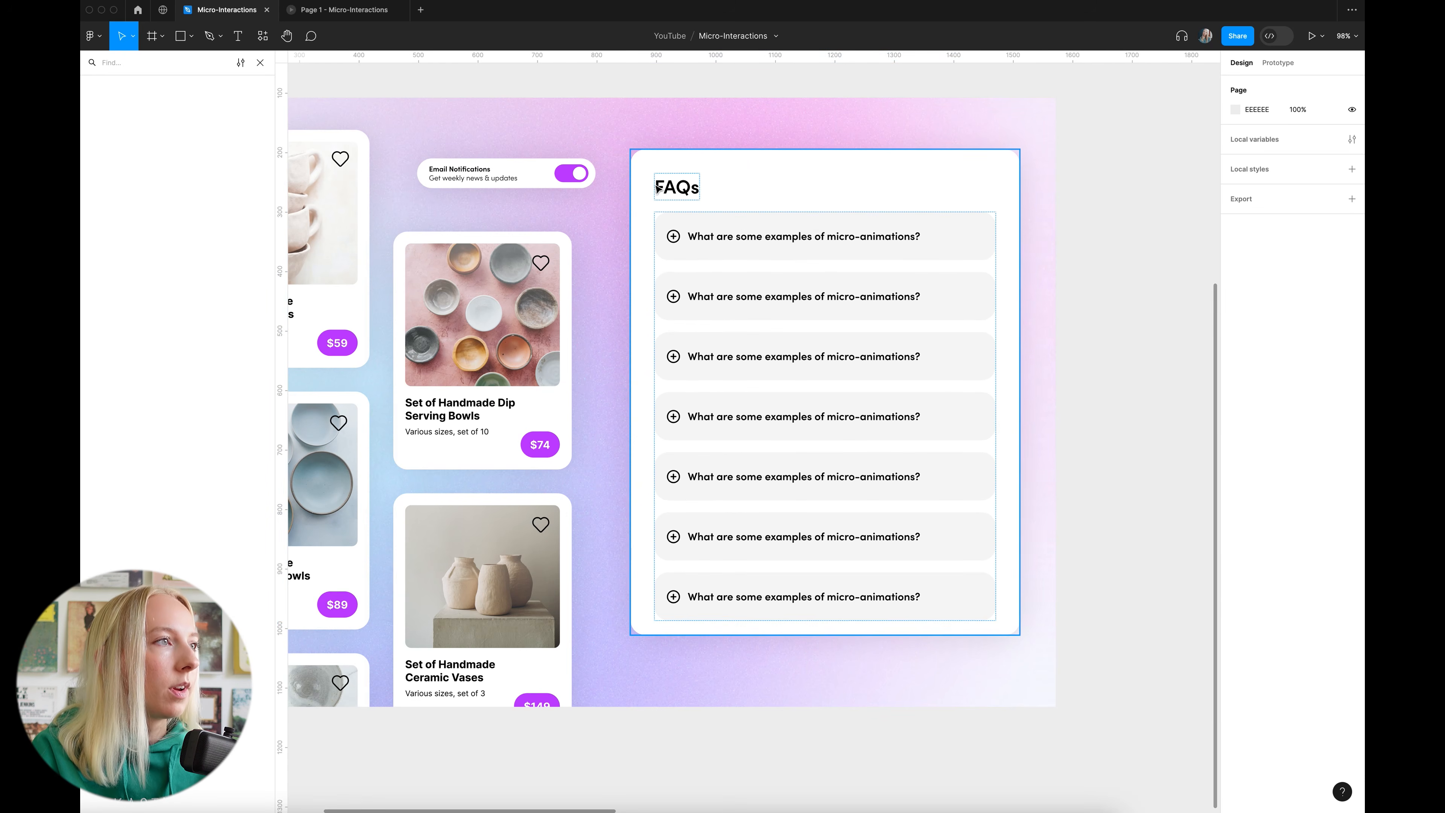
Set the gap between the FAQs heading and the item list to 24 and move the card to about X 844, Y 102
left_click(783, 190)
left_click(1260, 288)
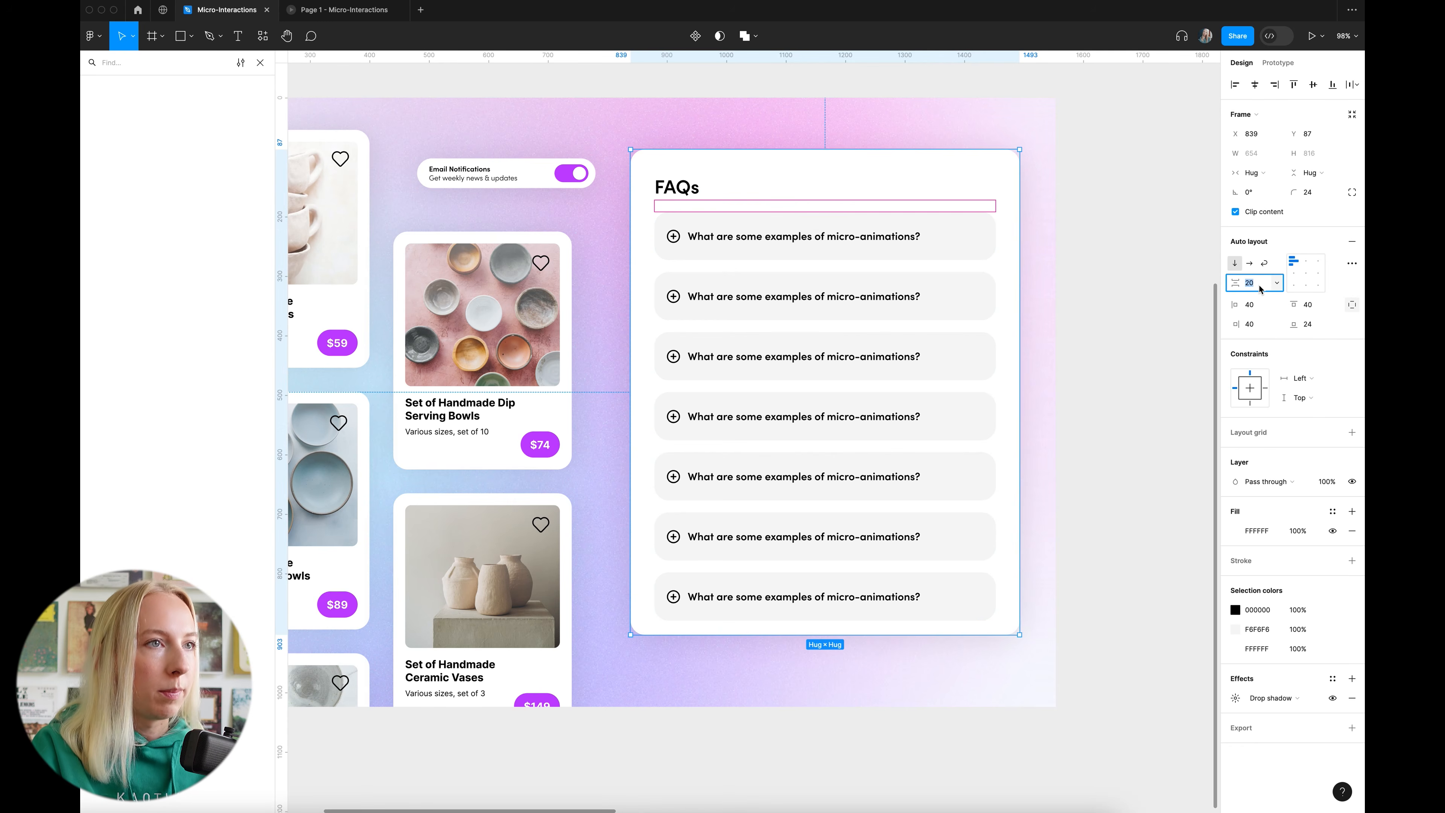
type("24")
key("Return")
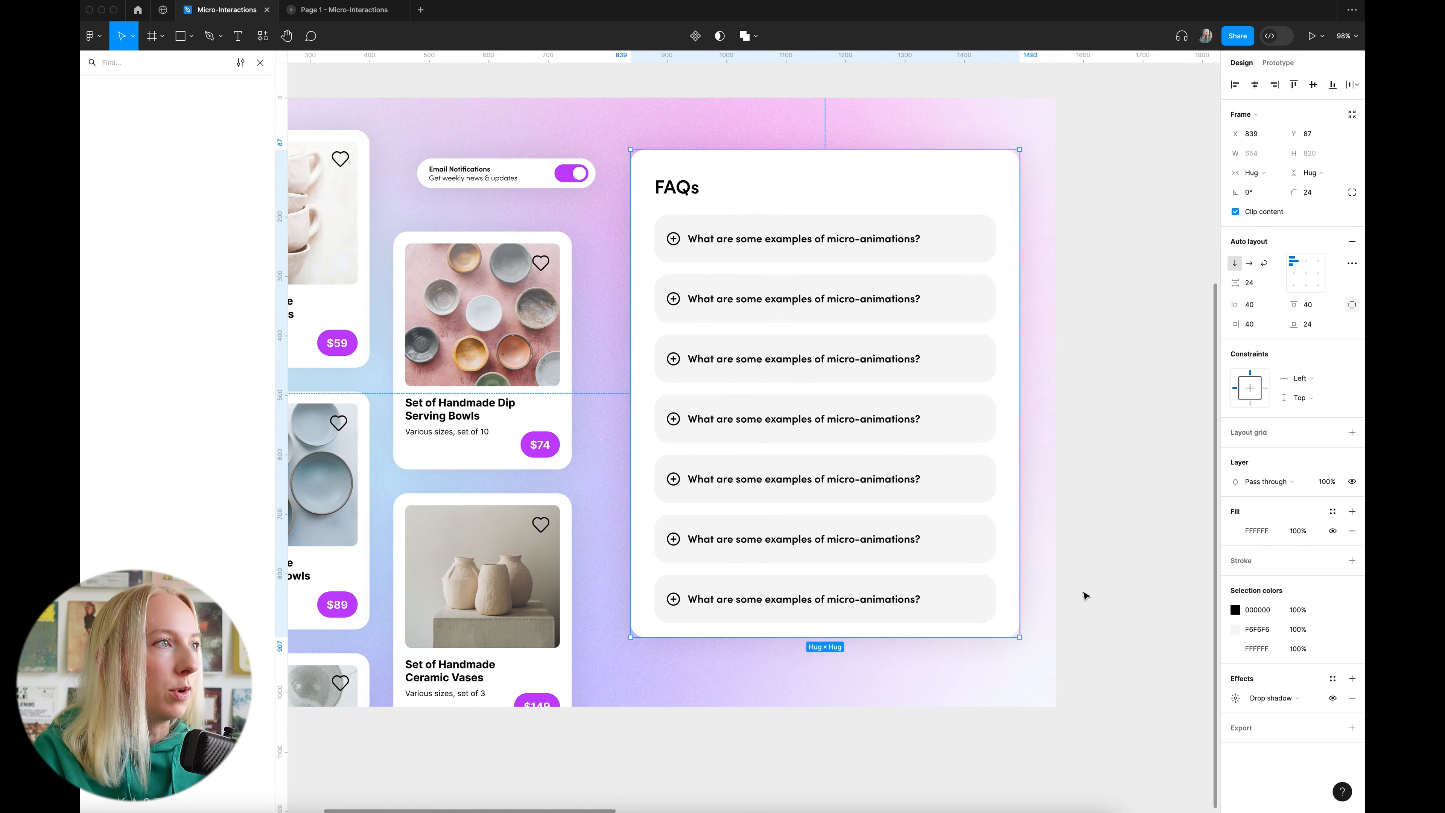
left_click(1101, 292)
left_click(954, 306)
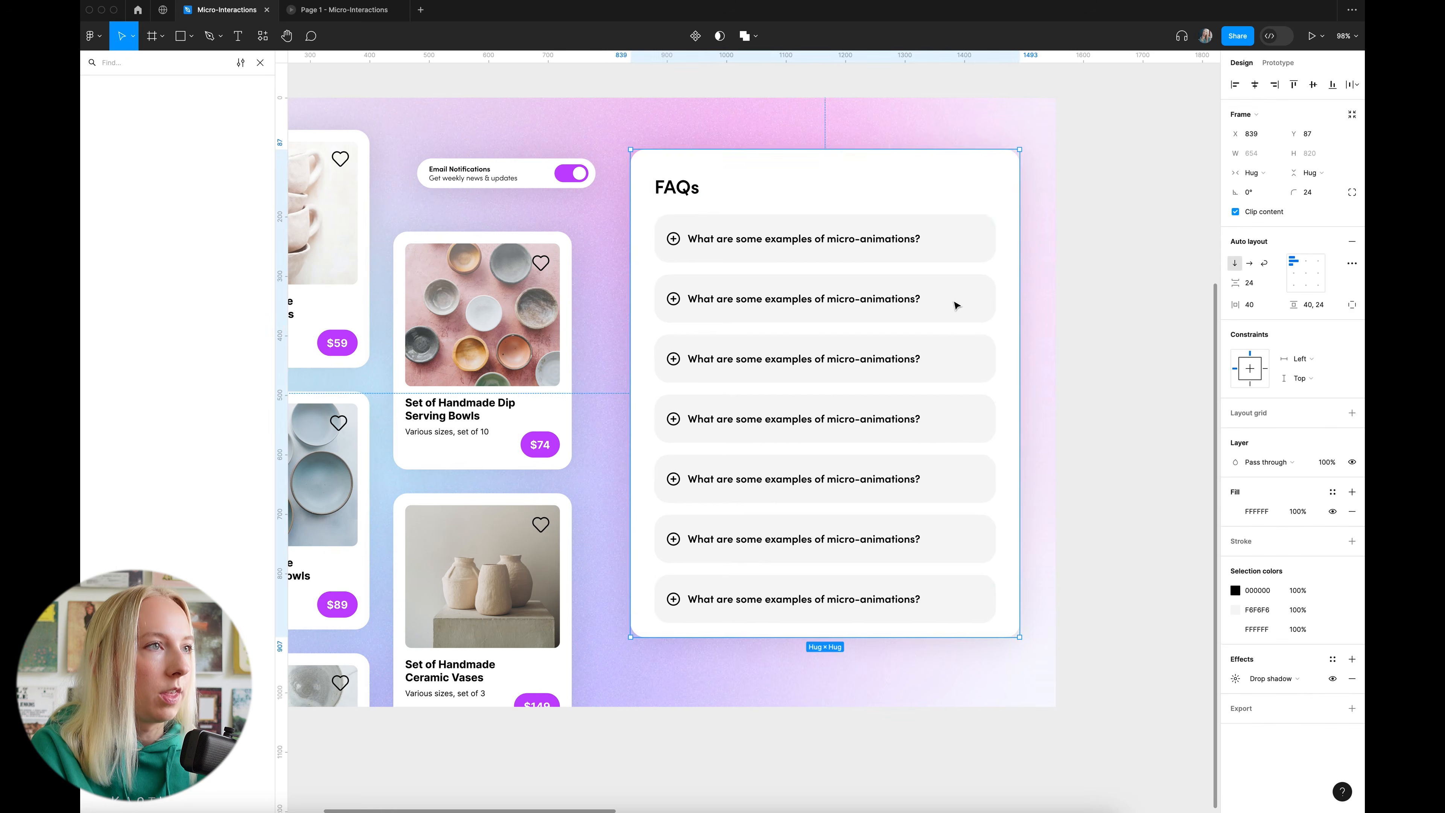
left_click_drag(955, 307, 957, 315)
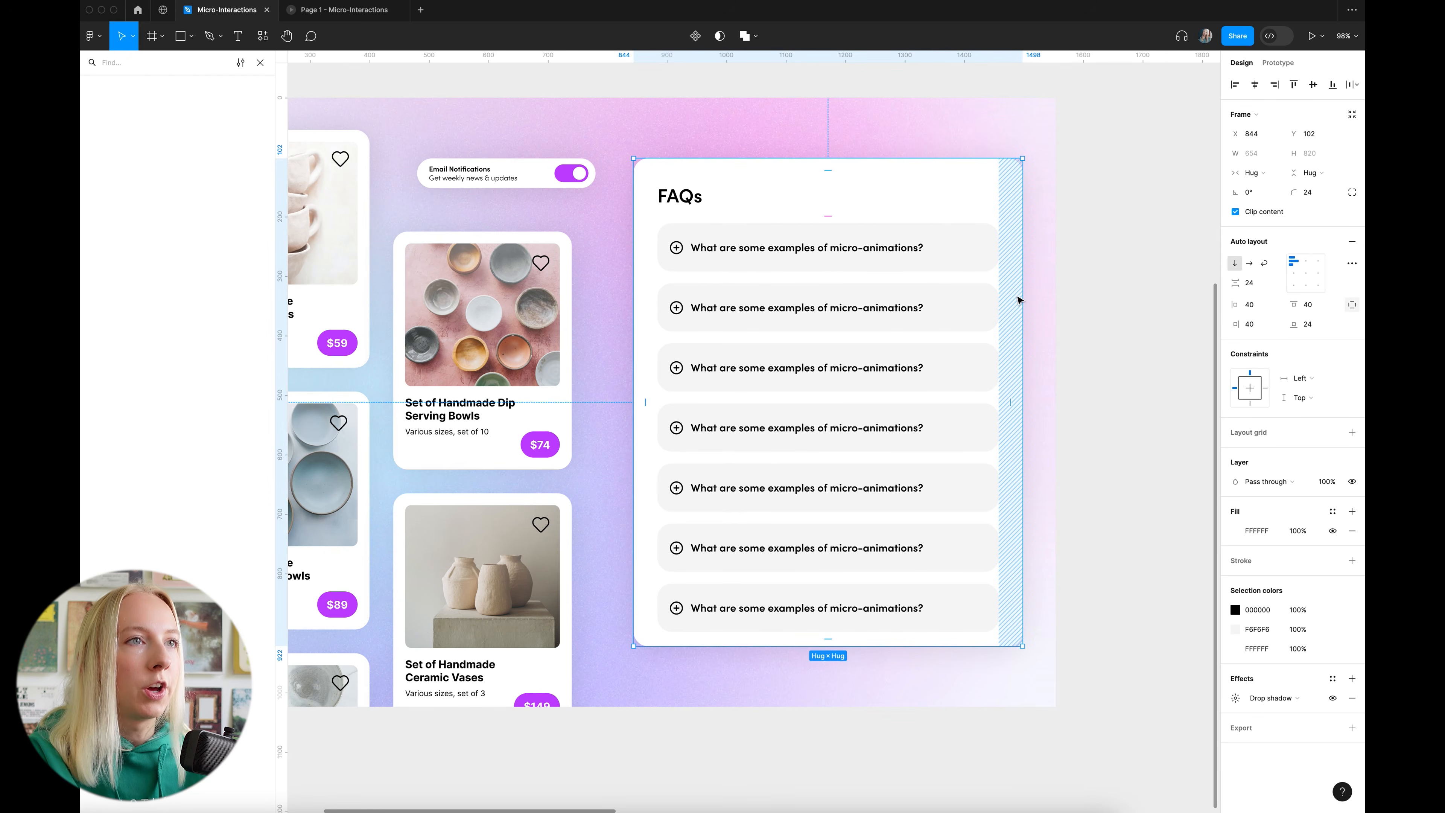
Give the FAQs card a fixed height of 700 so it crops the item list, and nudge the card to about X 839
left_click(1336, 178)
left_click(1318, 160)
left_click_drag(868, 647, 869, 619)
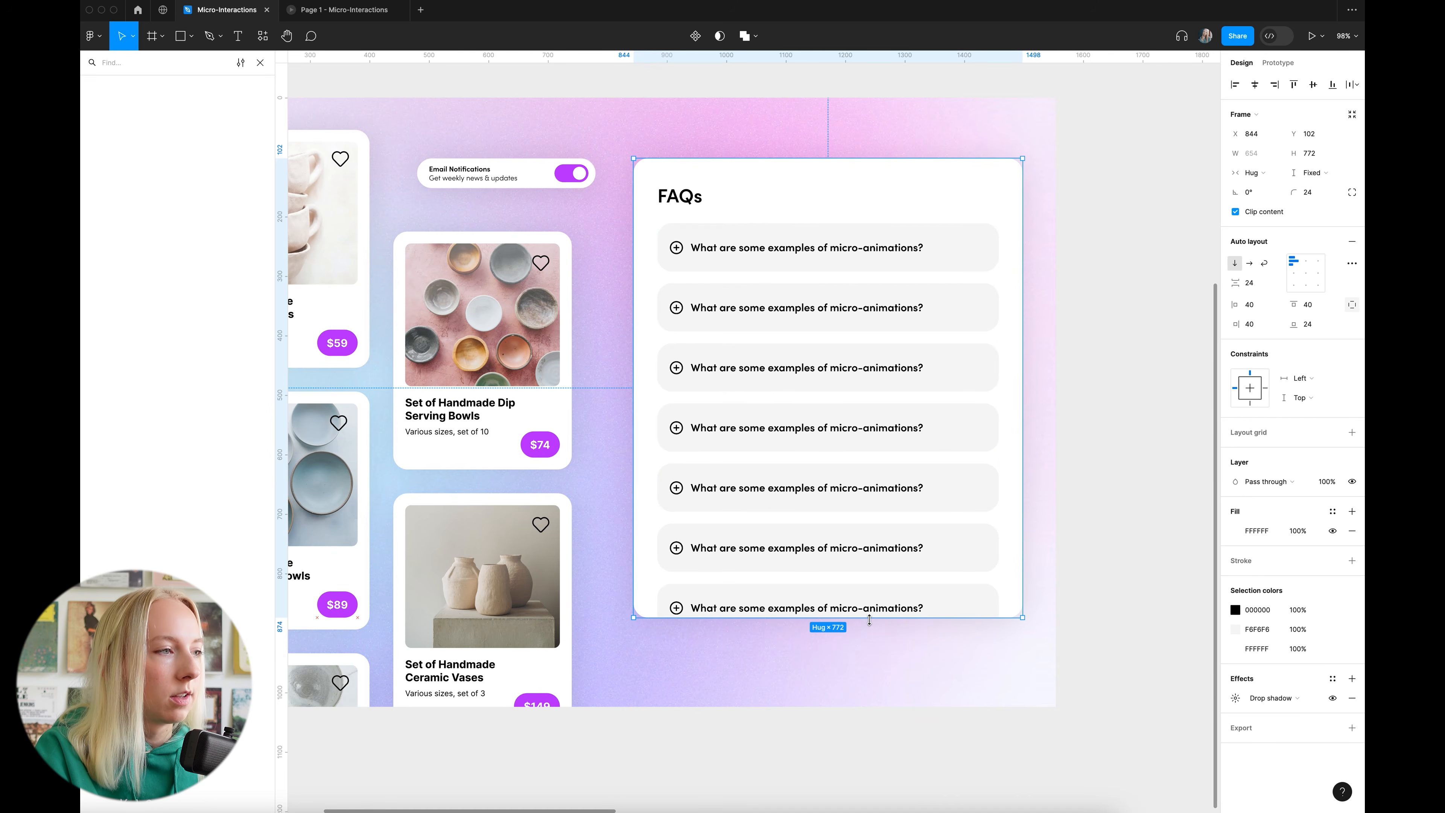
left_click(1317, 154)
type("700")
key("Return")
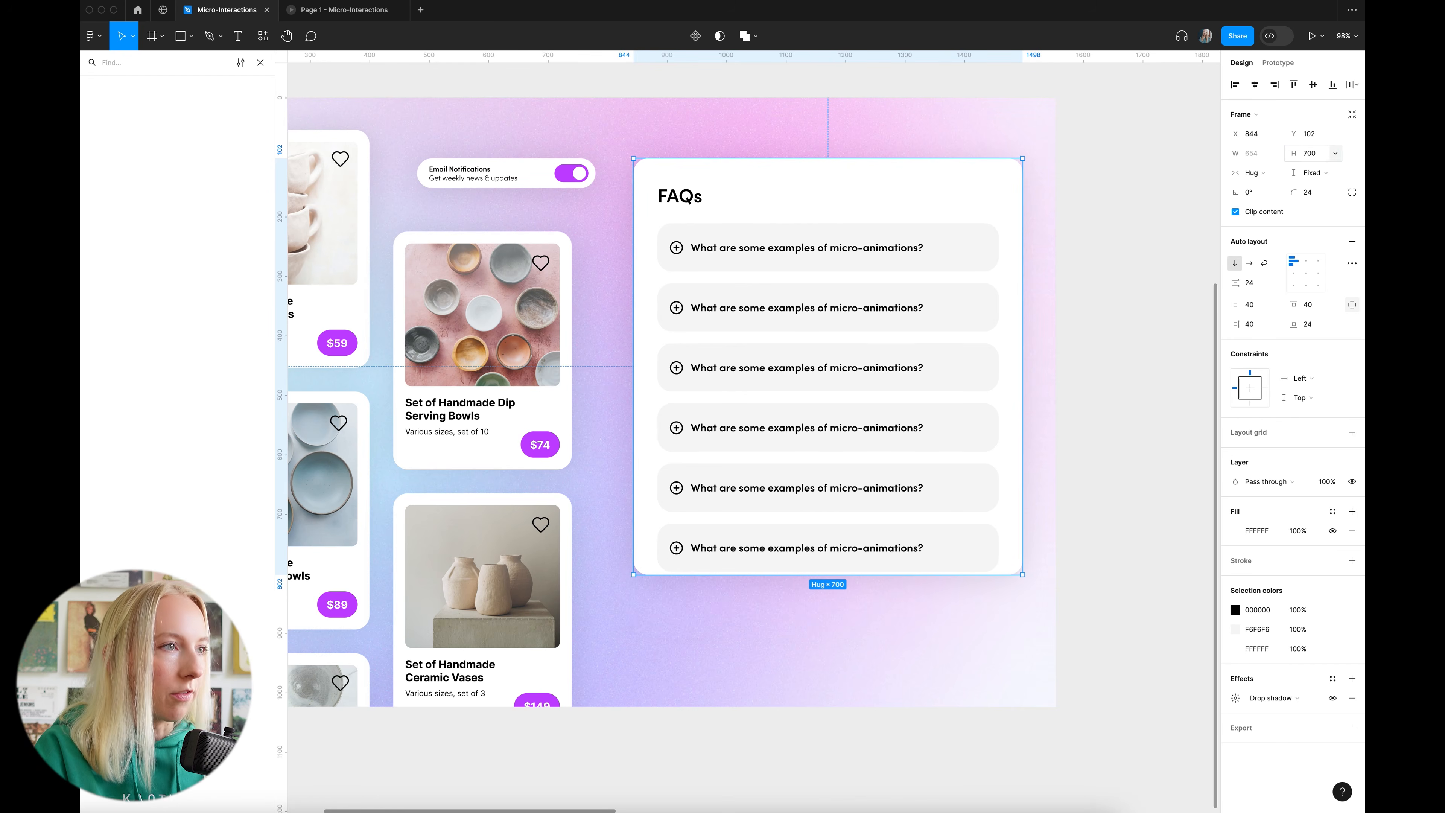
mouse_move(960, 341)
left_mouse_down()
mouse_move(958, 308)
mouse_move(960, 340)
left_mouse_up()
left_click(1106, 335)
Test the FAQs card in the prototype preview by expanding and collapsing the first, second and fourth items
scroll(1107, 335, "down", 2)
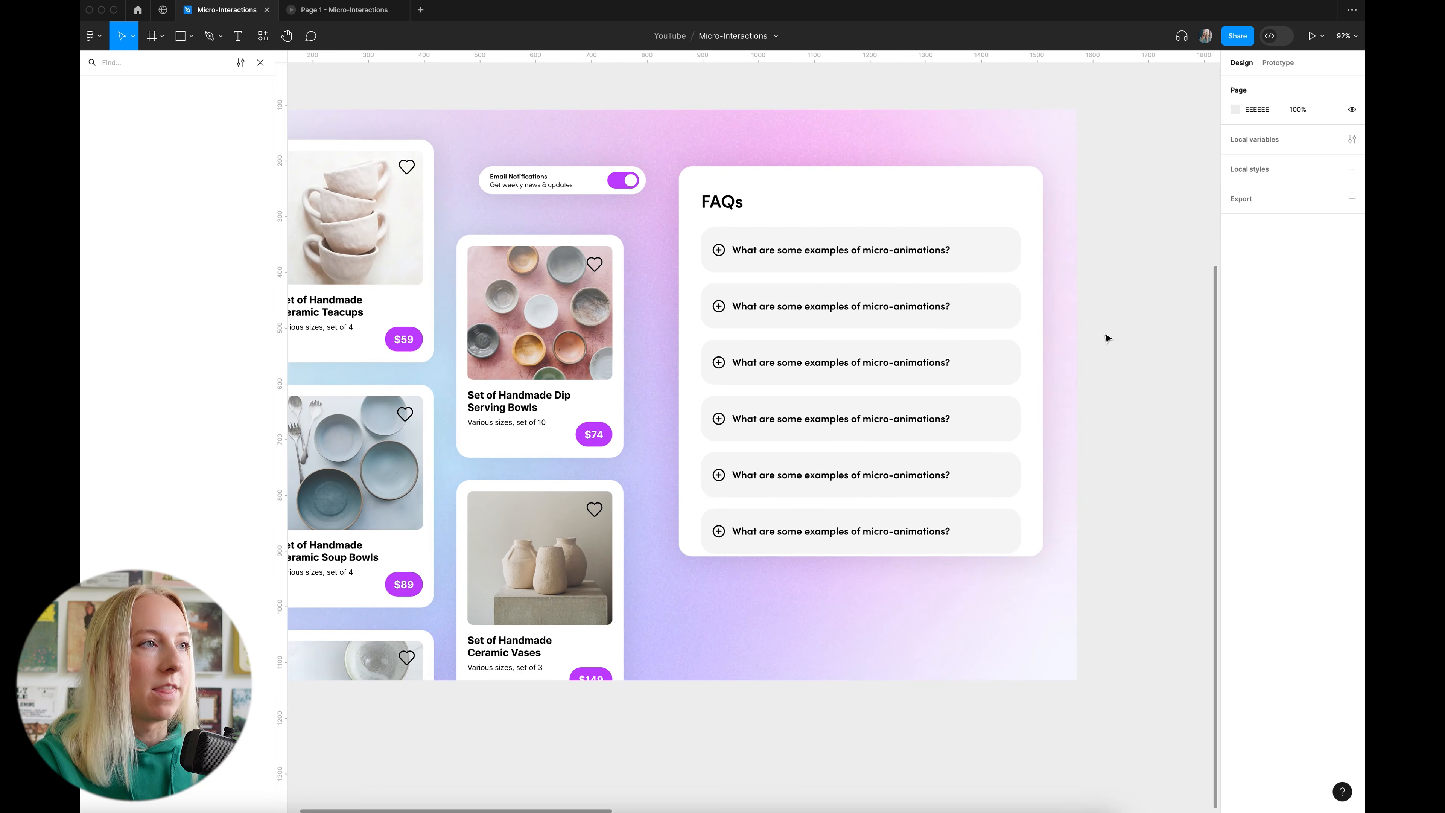
scroll(1104, 336, "up", 1)
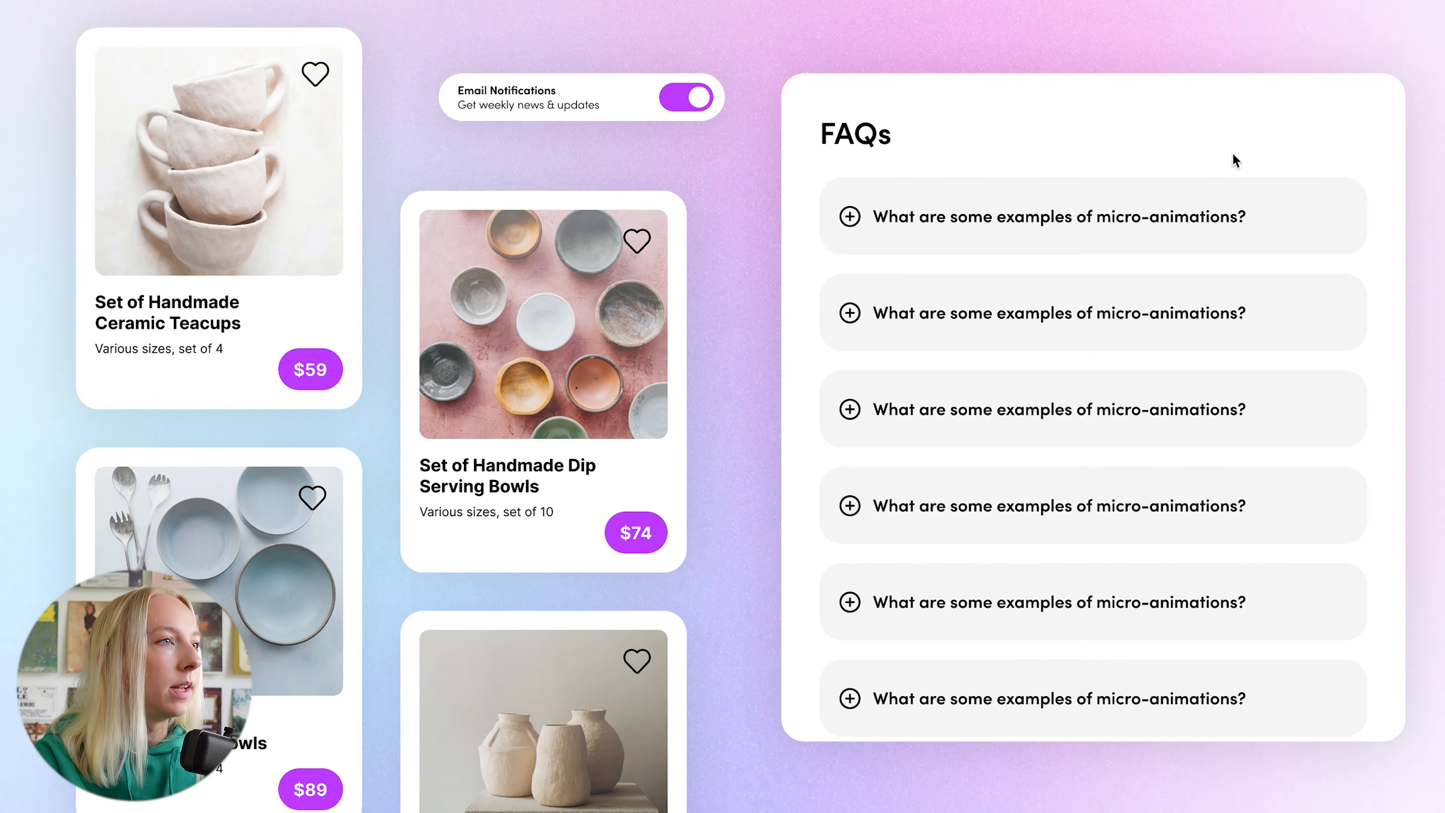
left_click(1277, 333)
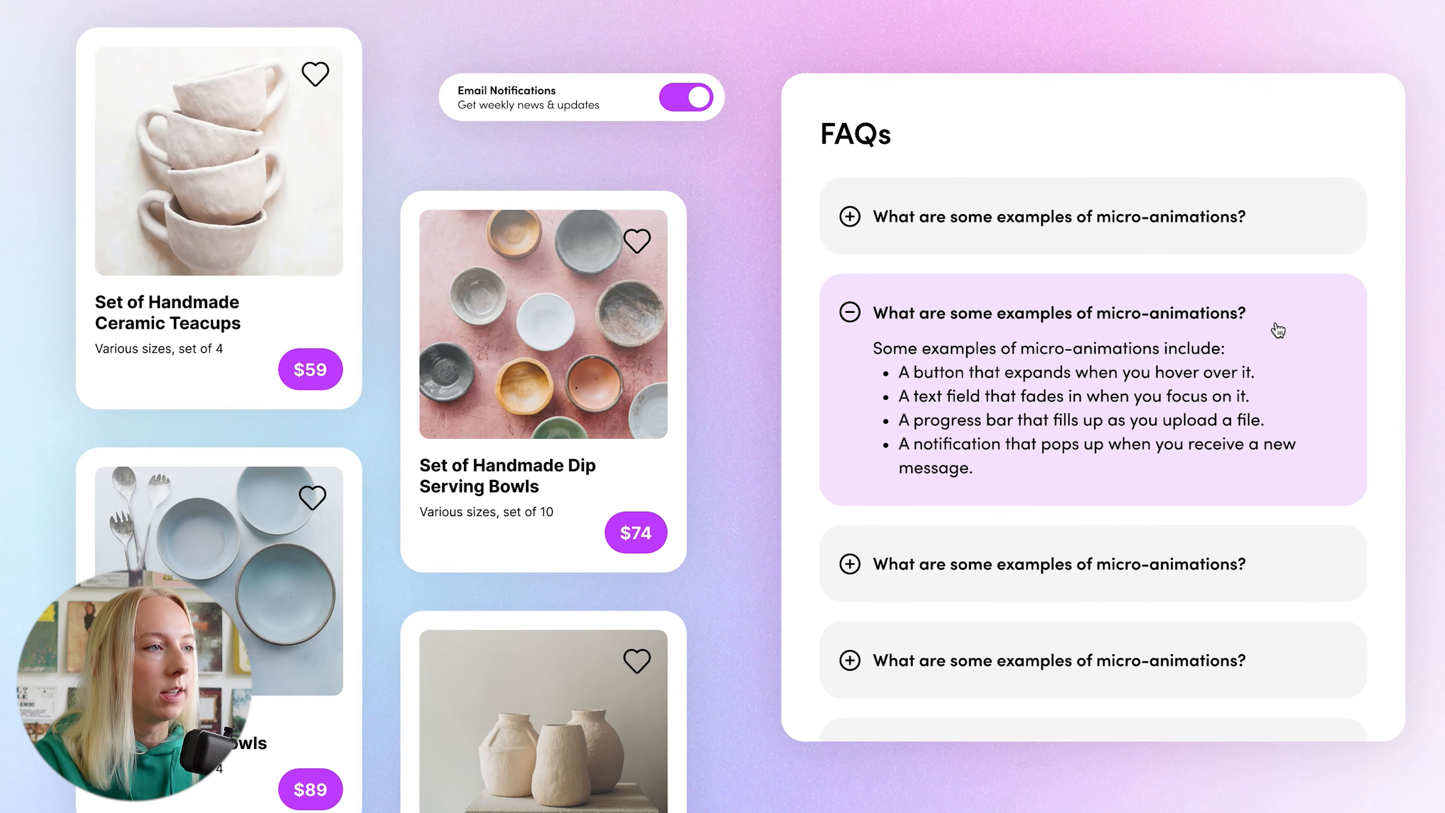
left_click(1276, 329)
left_click(1224, 537)
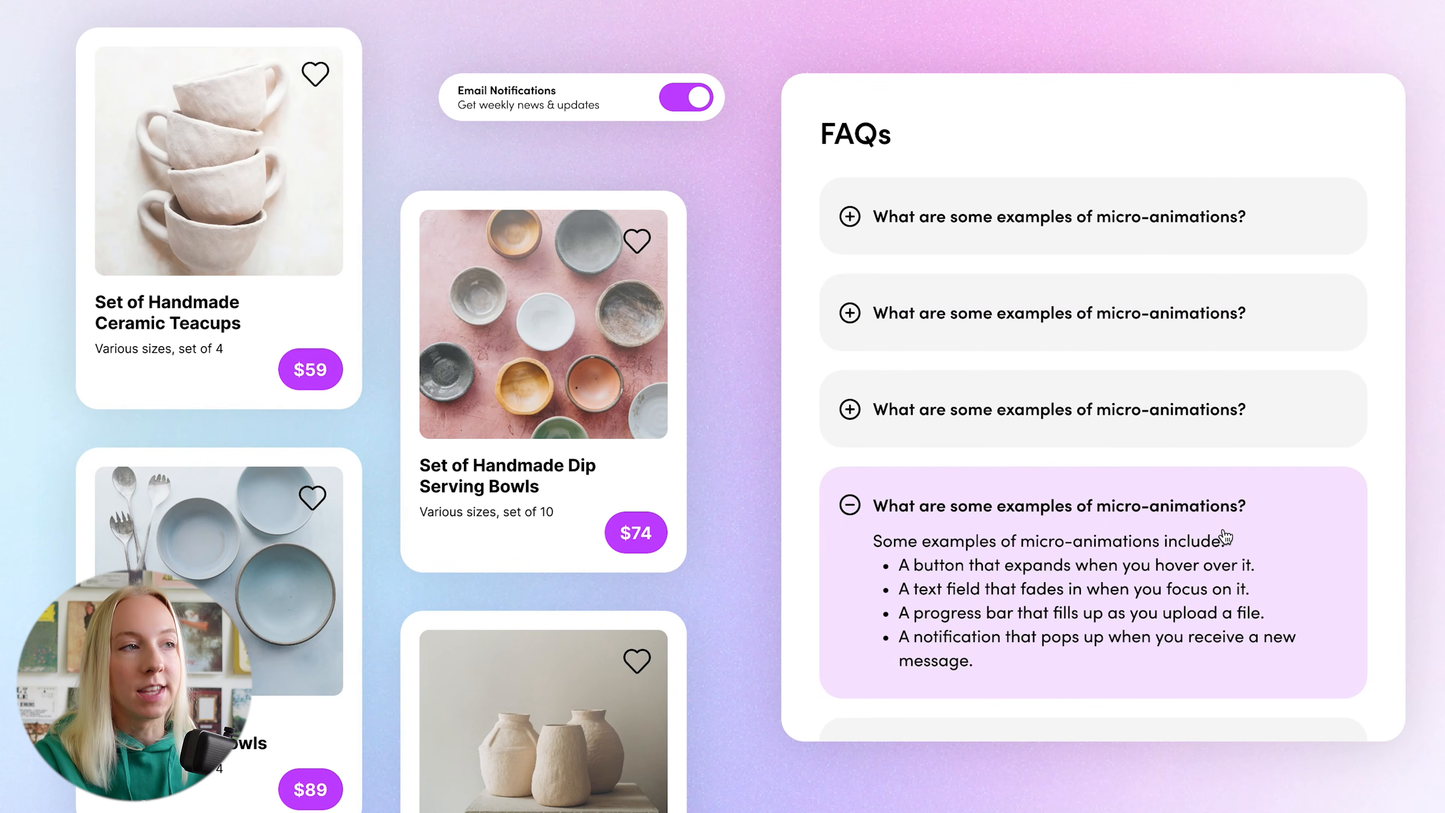
left_click(1195, 245)
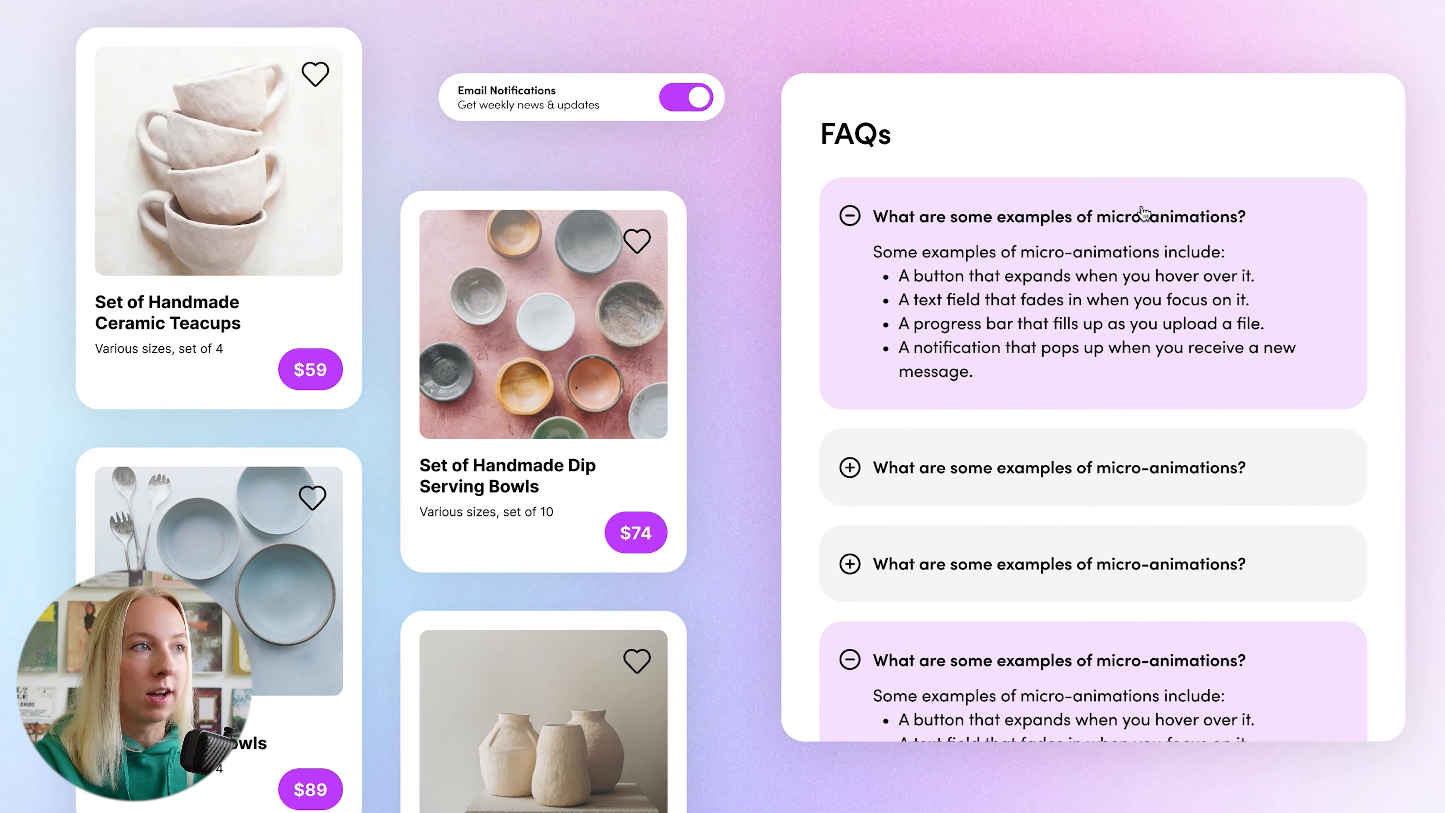
left_click(1141, 221)
left_click(1125, 320)
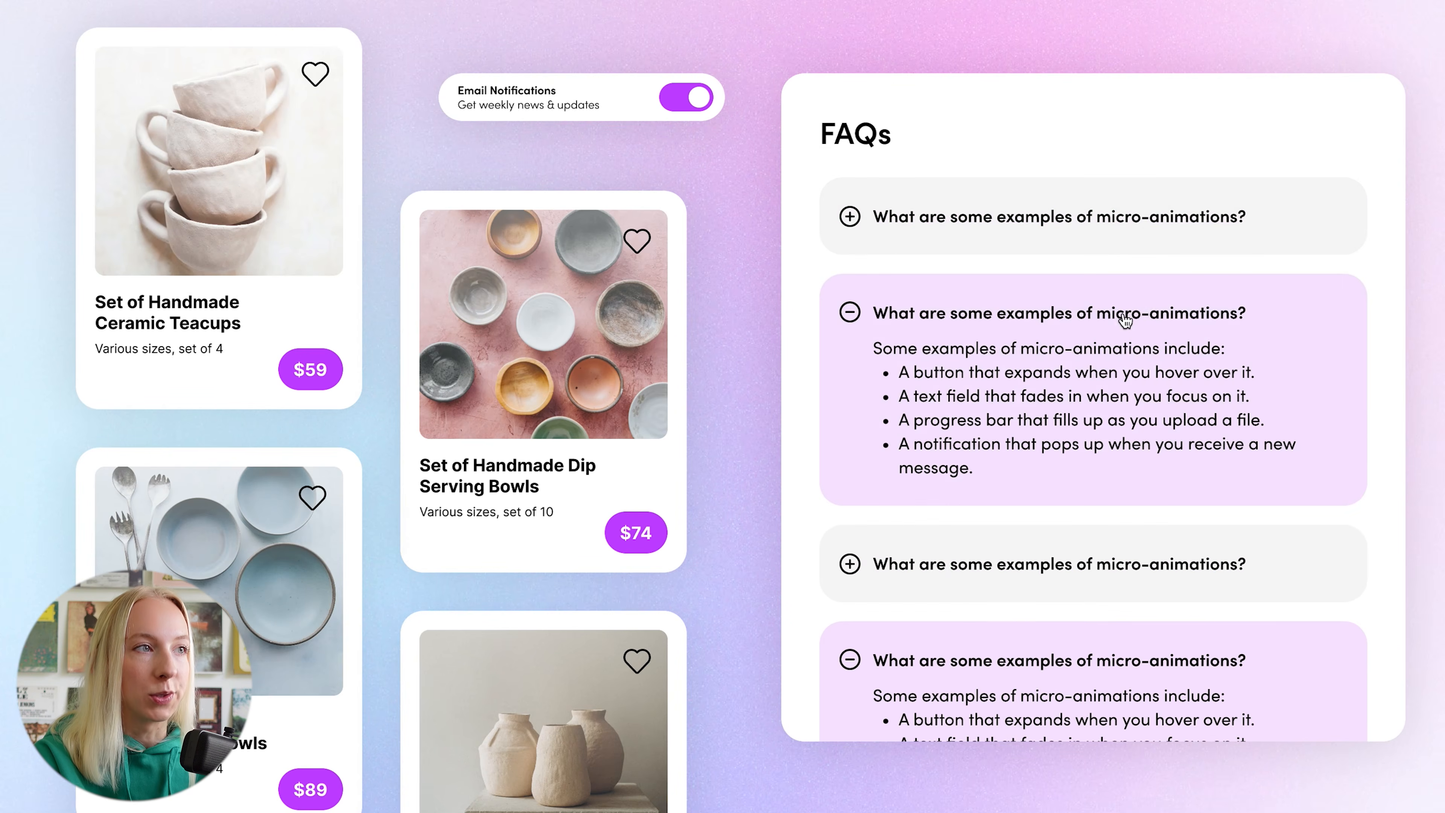
left_click(1148, 315)
left_click(1168, 559)
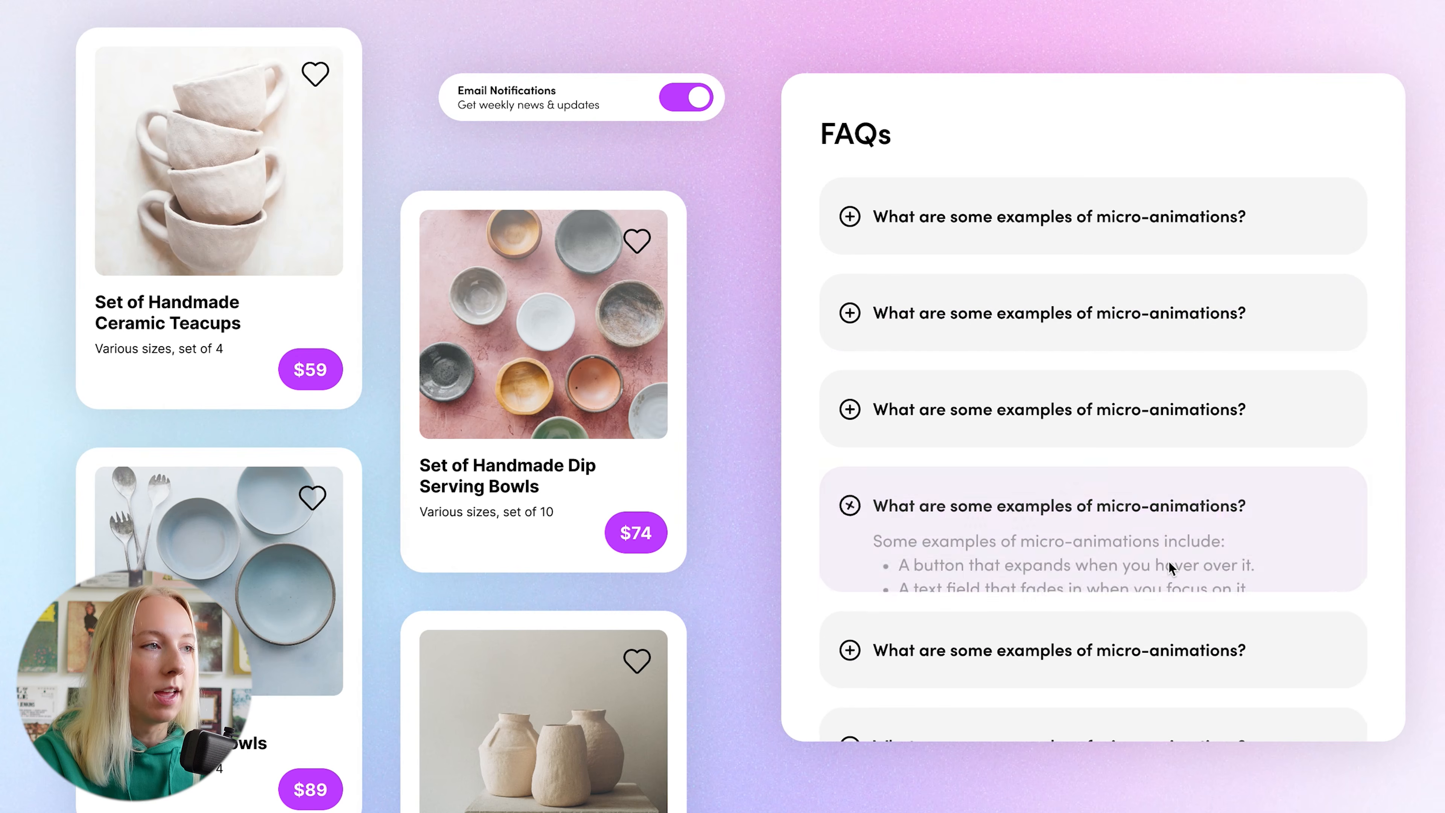
left_click(1176, 319)
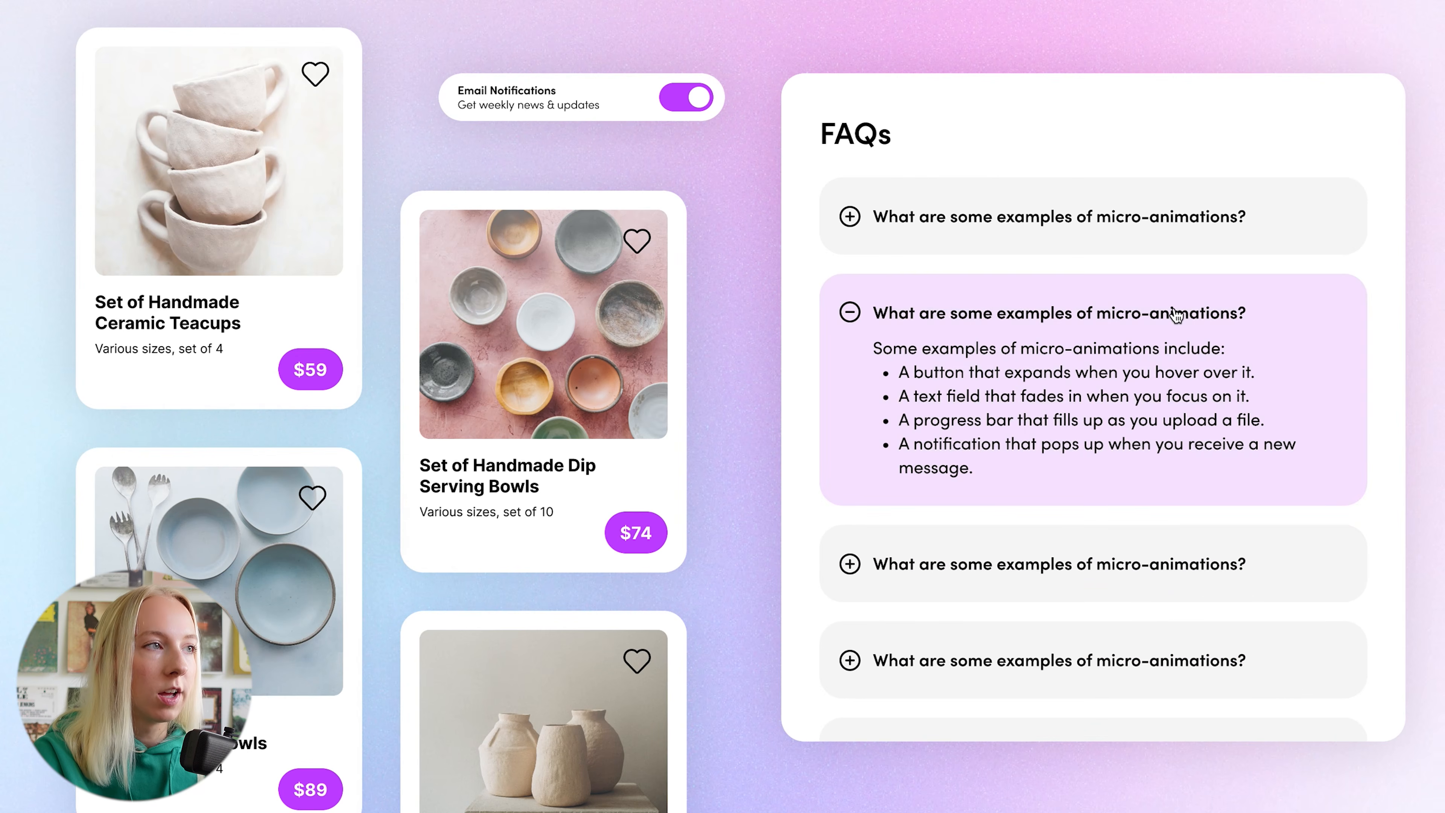
left_click(1171, 314)
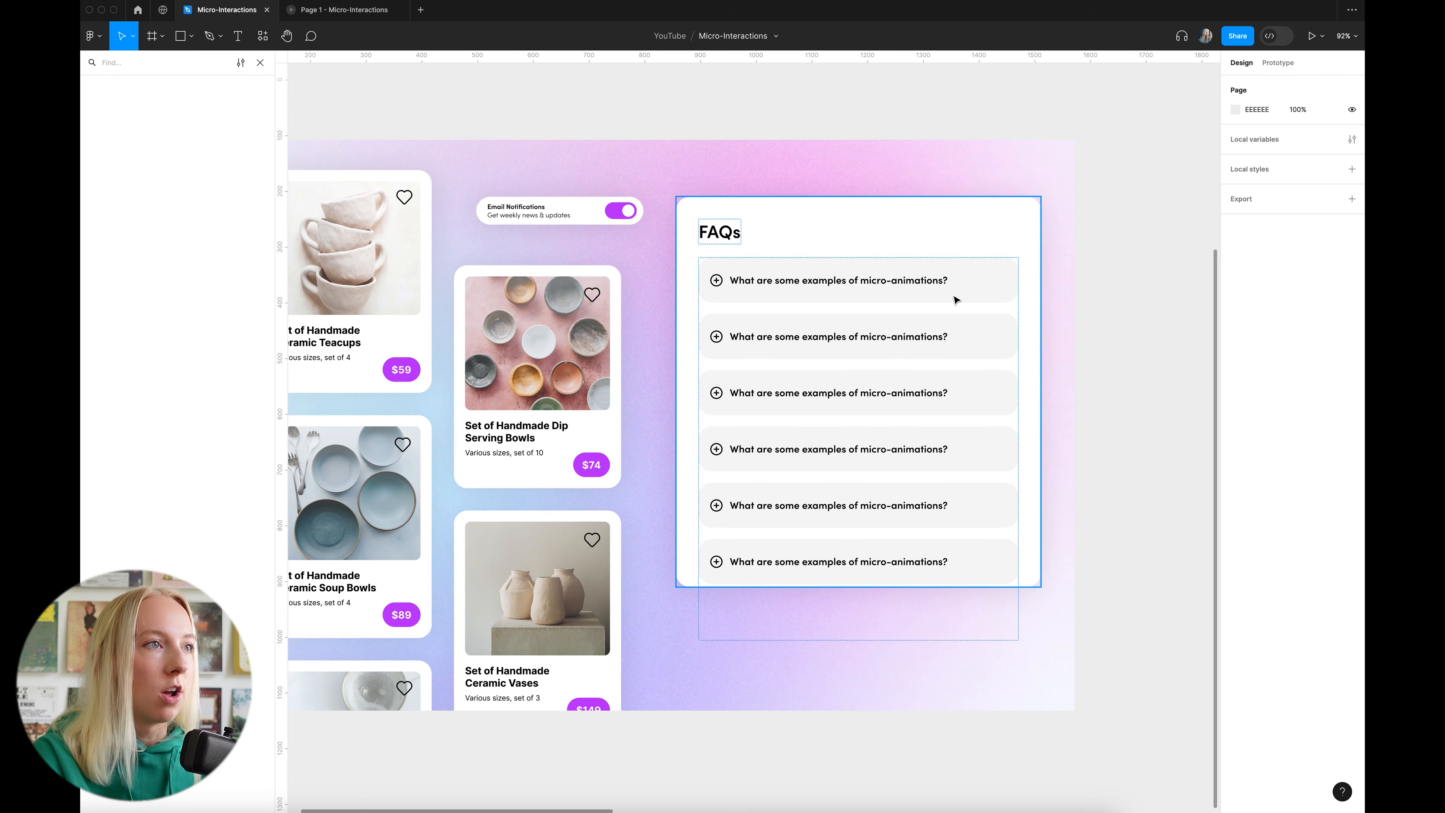
Check the FAQs card's clipping setting and select the inner frame that holds the seven Accordian items
left_click(956, 300)
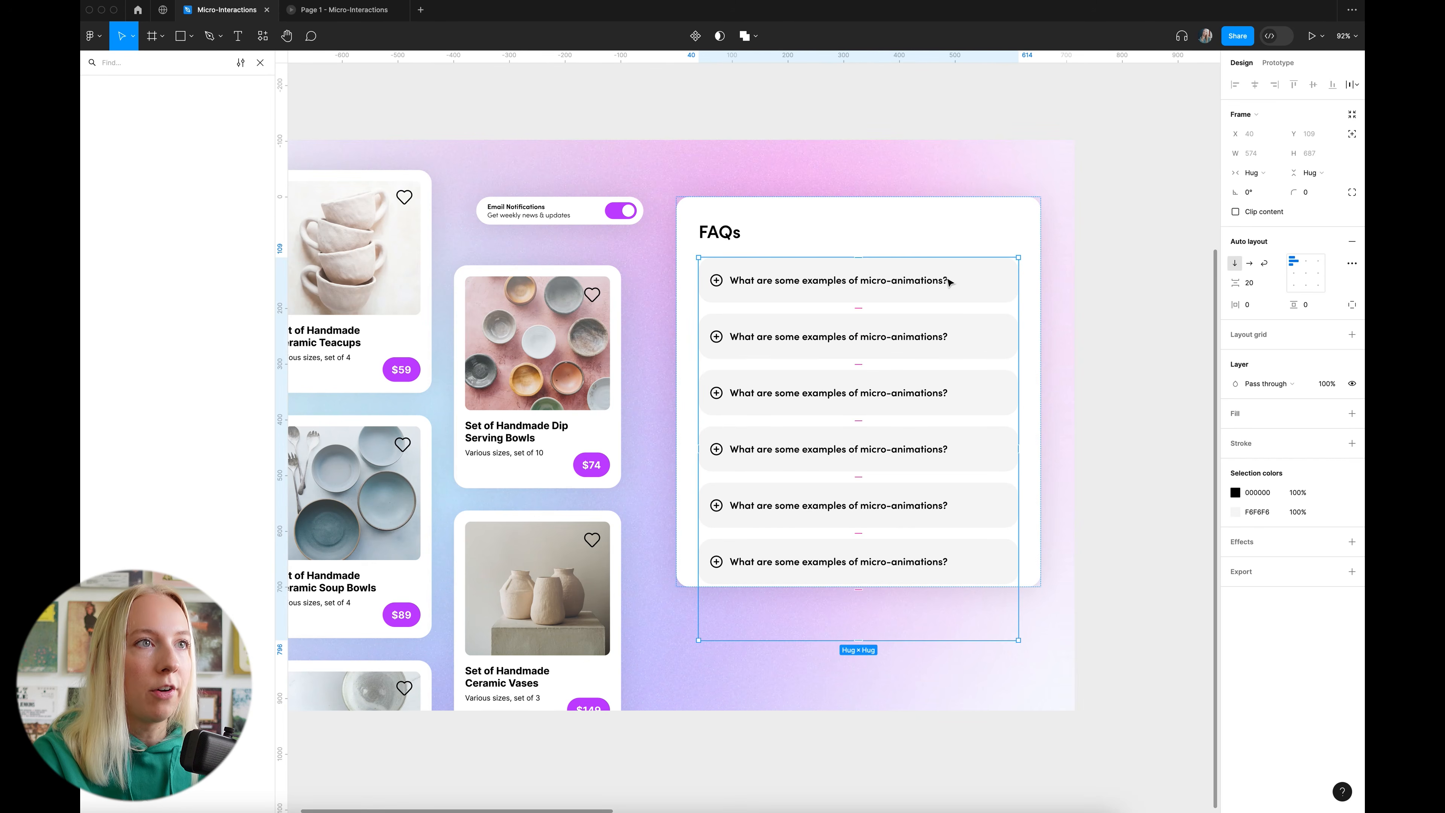
left_click(979, 248)
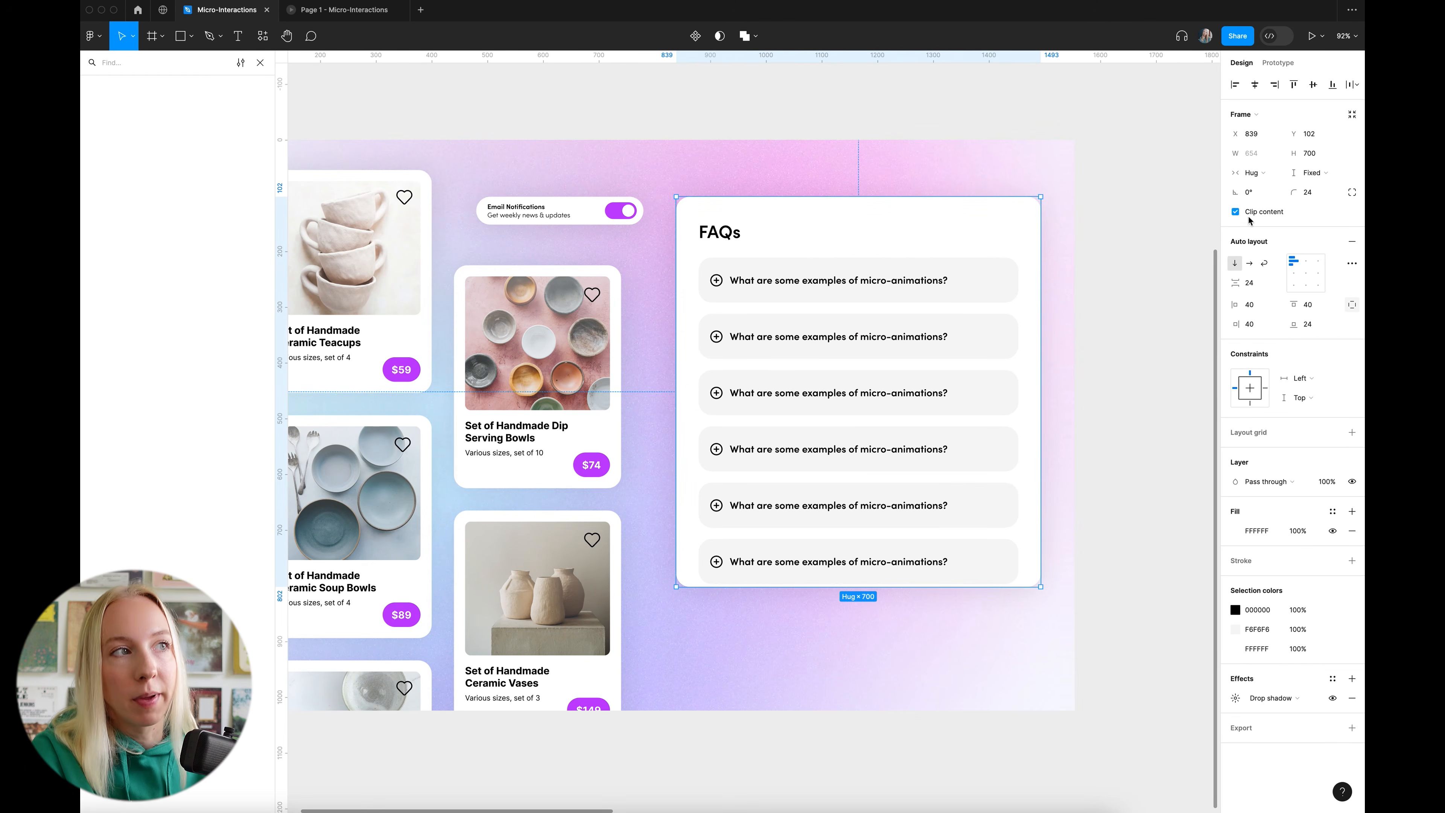
left_click(917, 391)
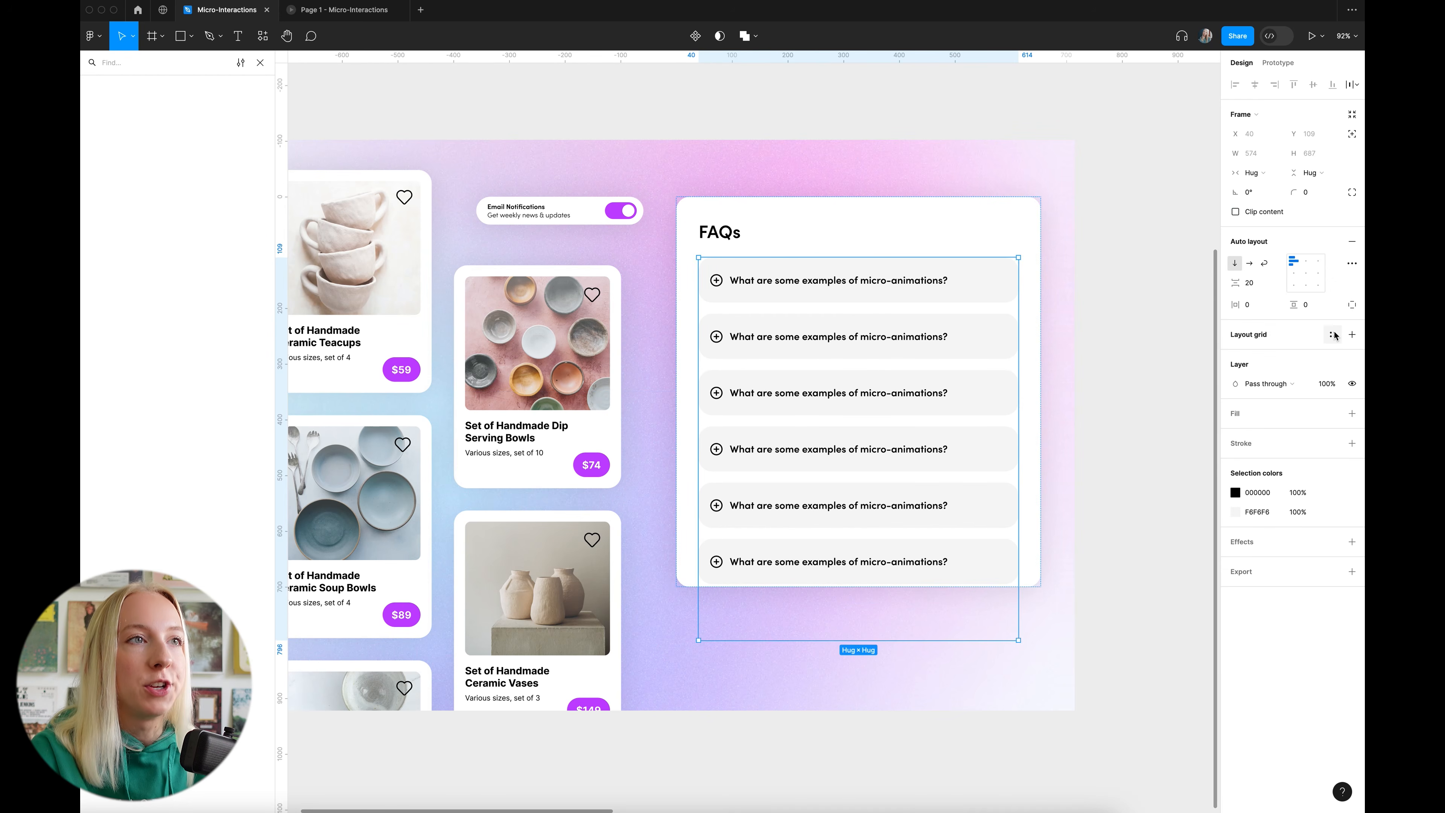